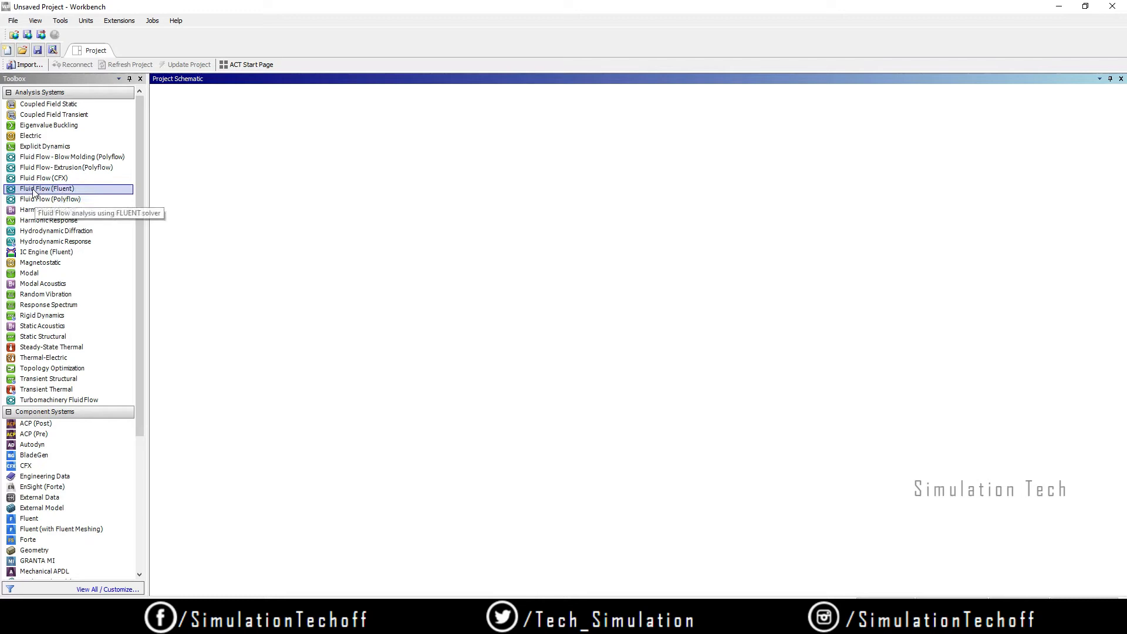
Step: Add a Fluid Flow (Fluent) analysis system to the project schematic and open its geometry in DesignModeler
drag(35, 191, 289, 161)
click(356, 213)
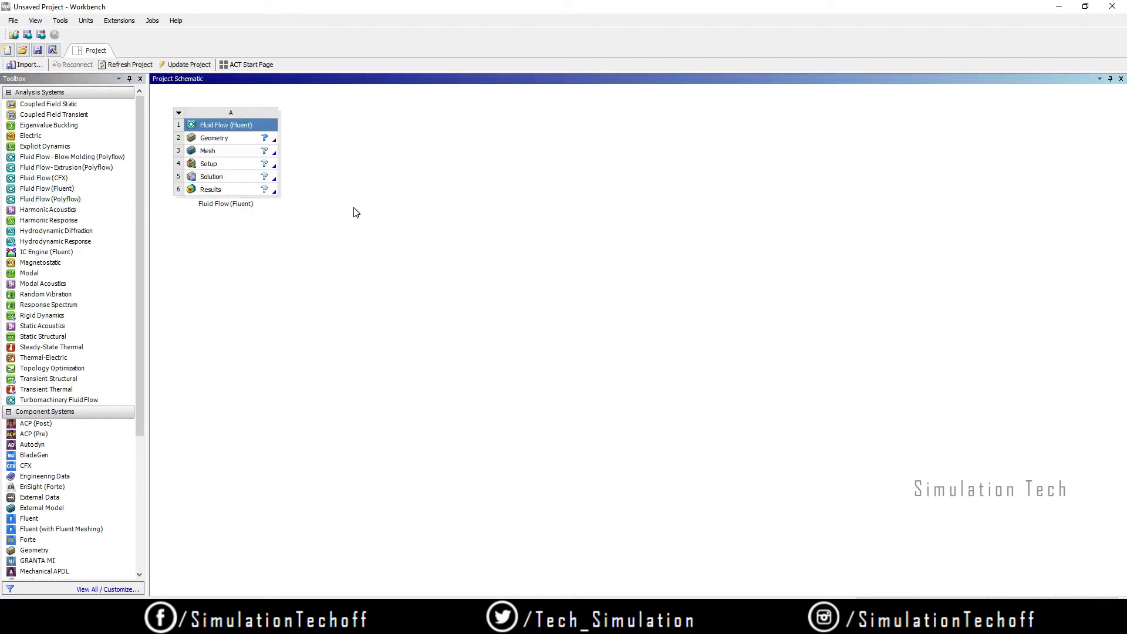
double_click(239, 144)
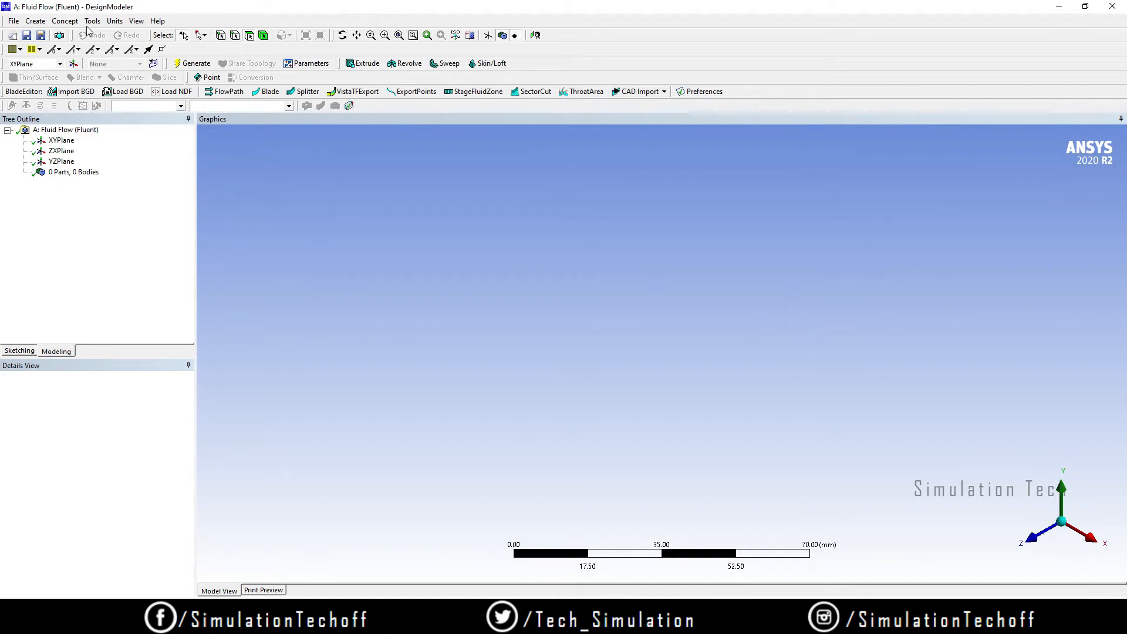
click(13, 21)
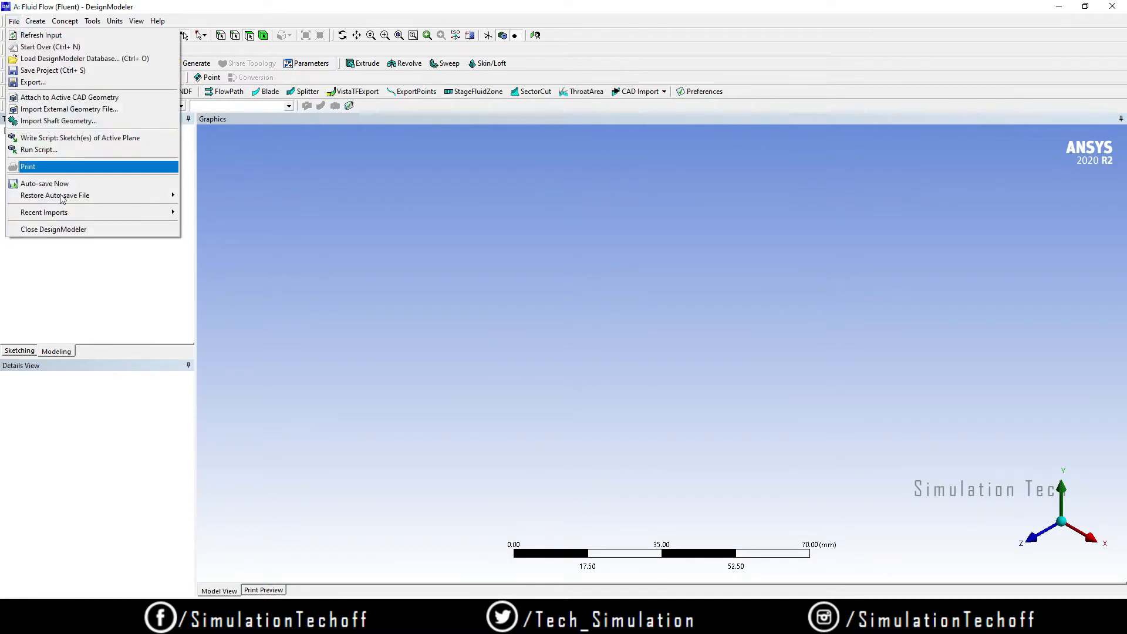
click(456, 333)
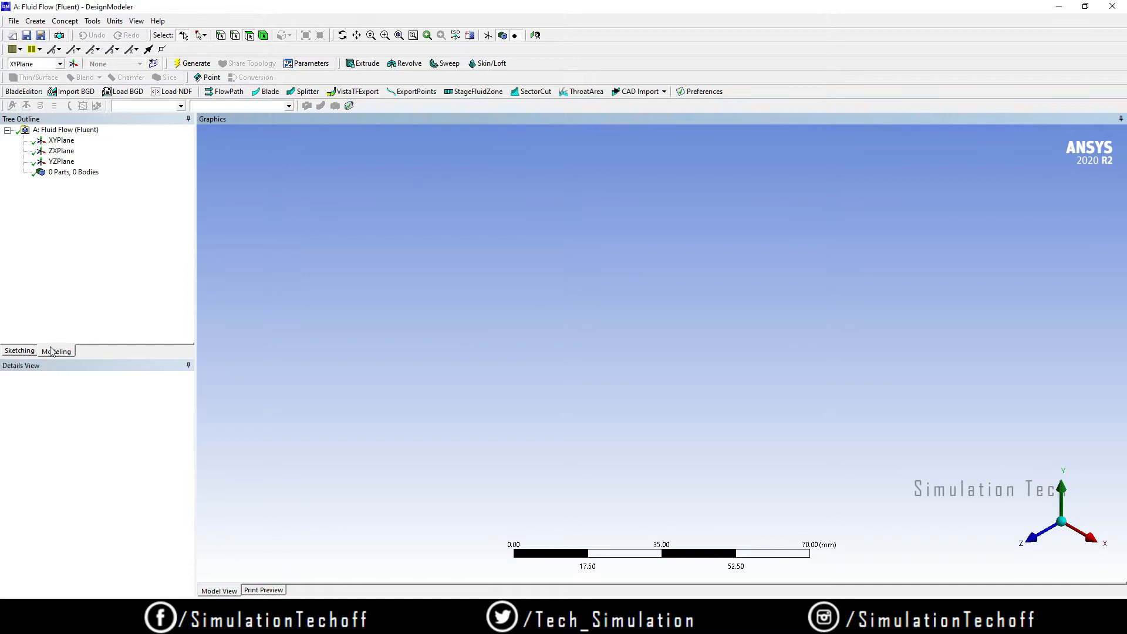
Step: Insert a torus primitive based on the XY plane
click(36, 21)
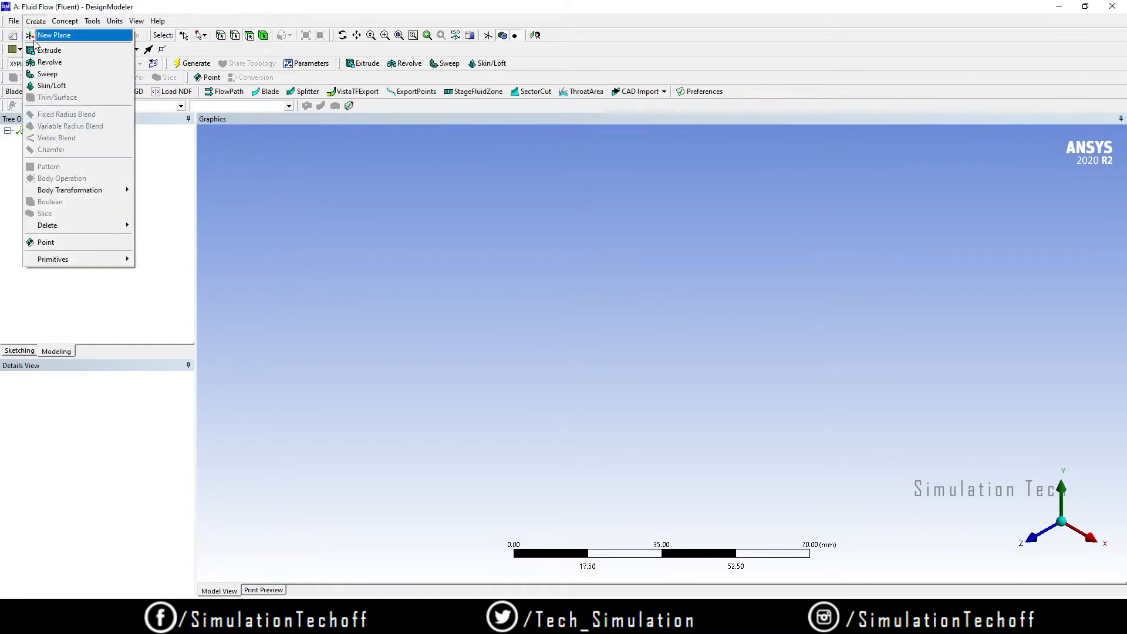
mouse_move(94, 262)
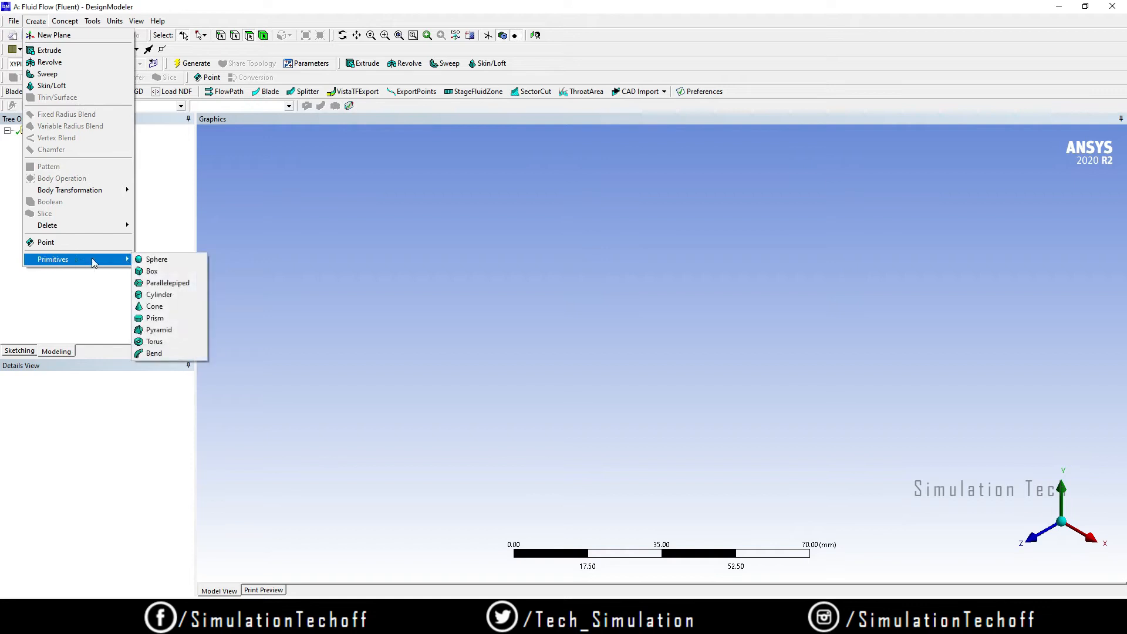
click(165, 345)
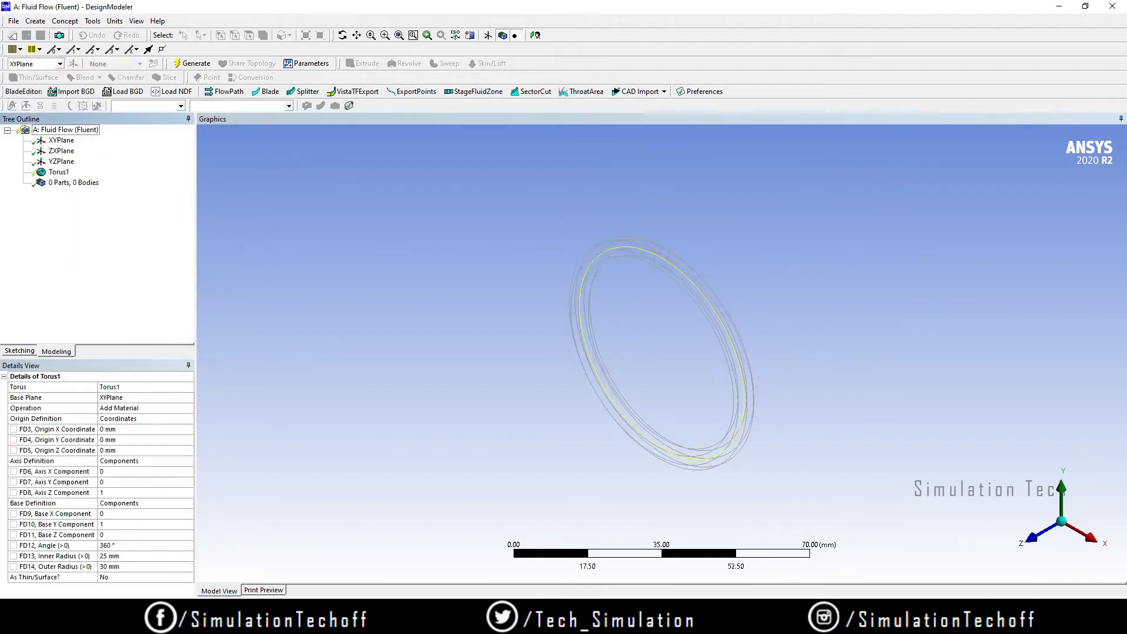
click(1032, 538)
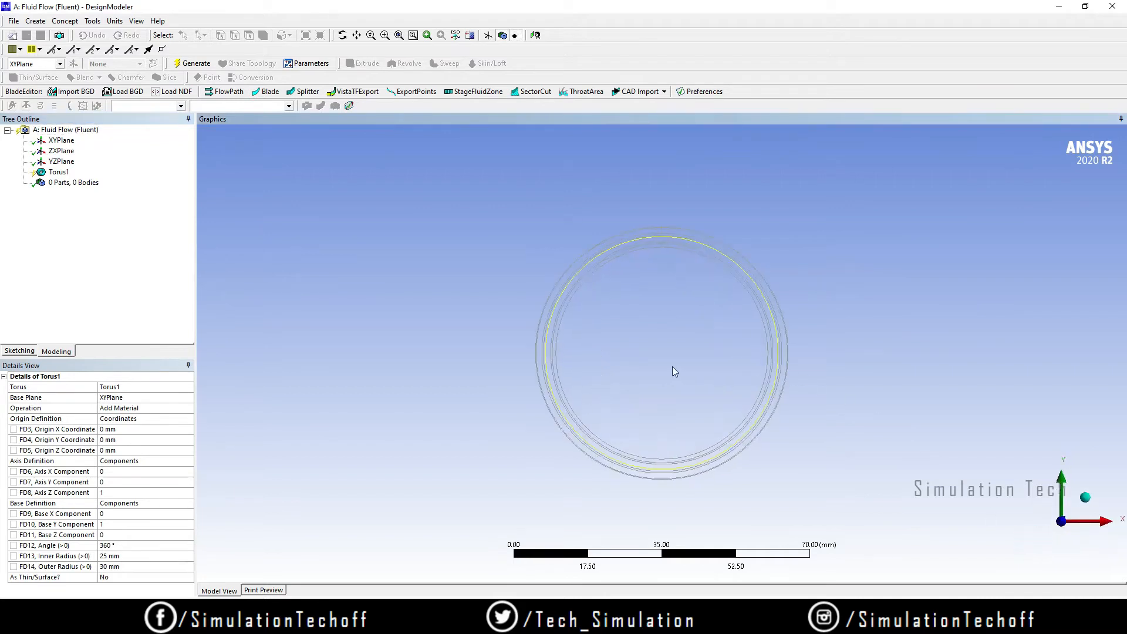
scroll(674, 358, up, 5)
ctrl+middle_drag(673, 367, 699, 362)
scroll(675, 358, down, 5)
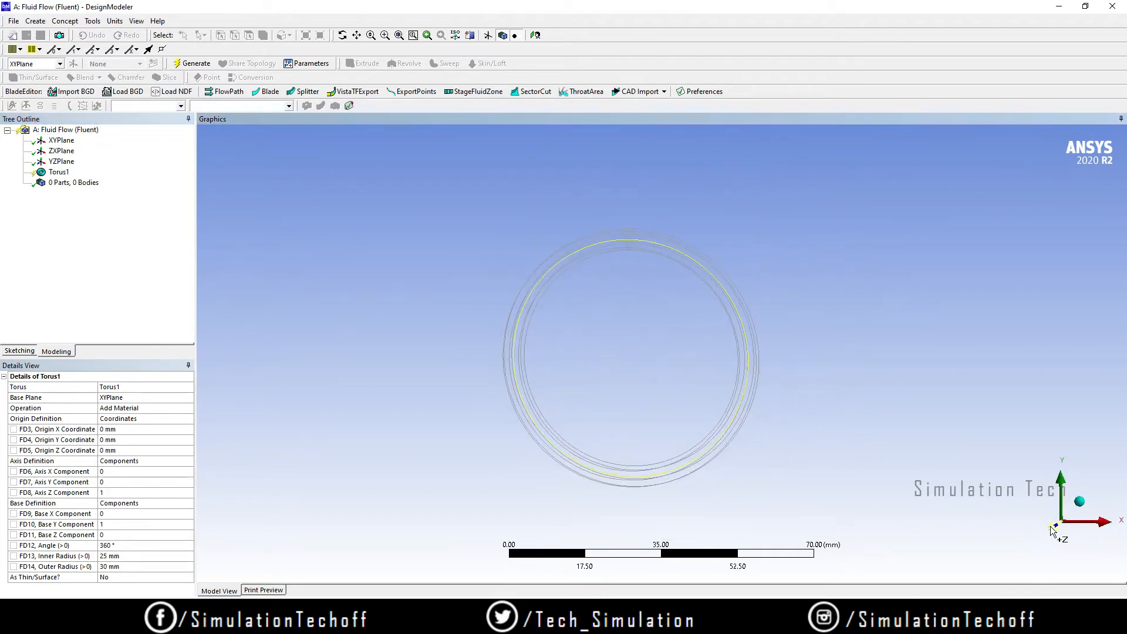
click(1053, 532)
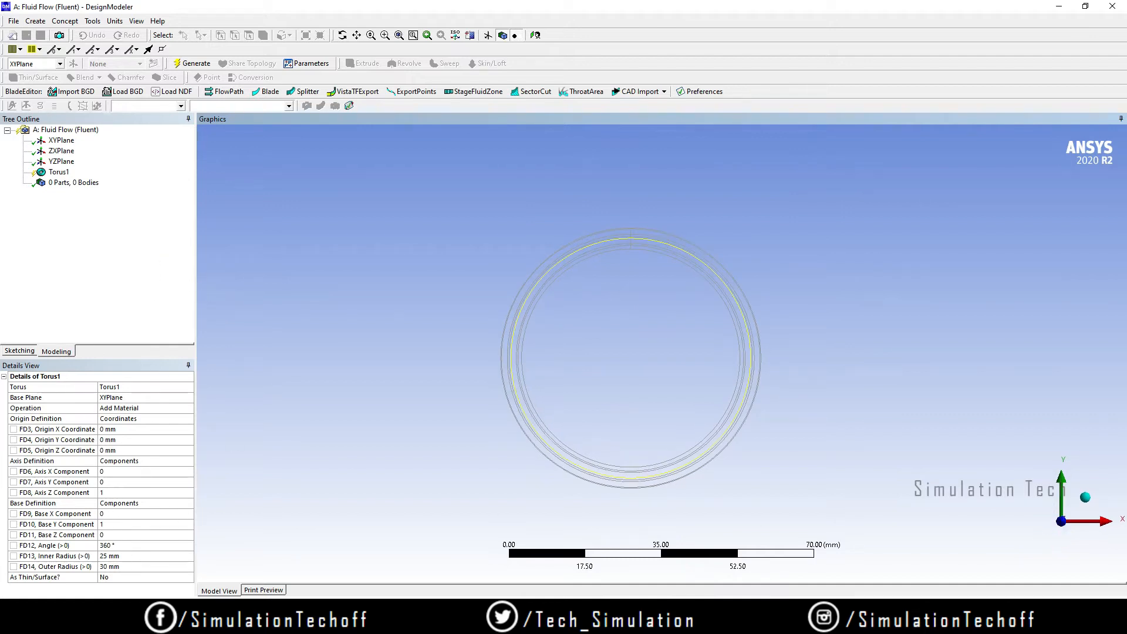
Step: Switch to the PowerPoint problem specification slide, launch Epic Pen and place its toolbar clear of the figure
key(alt+Tab)
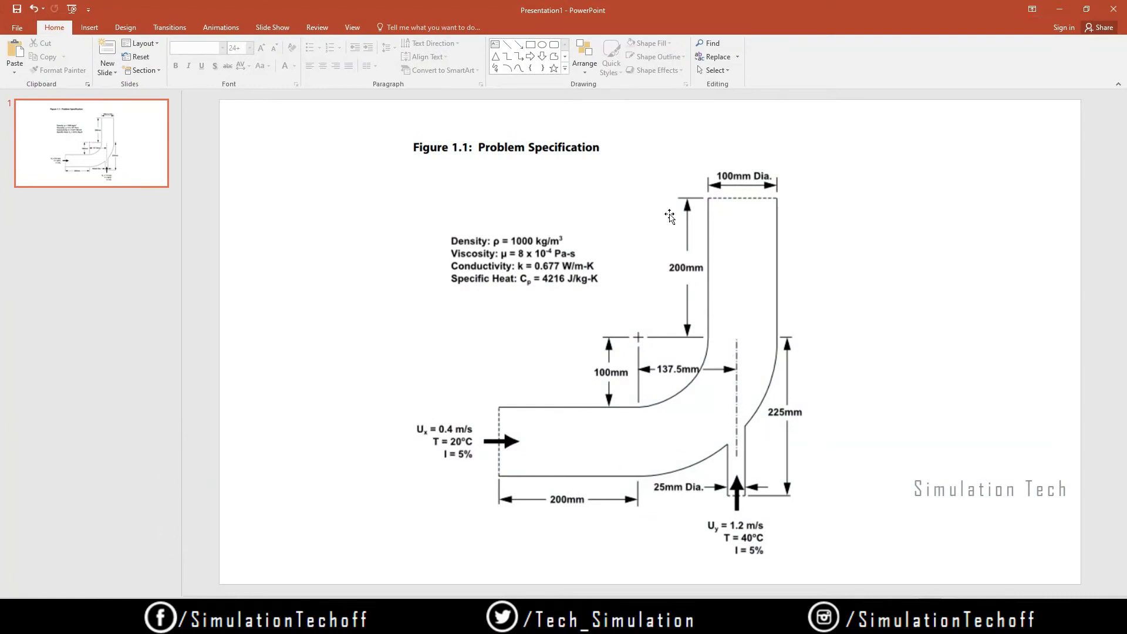
click(141, 622)
text(ep)
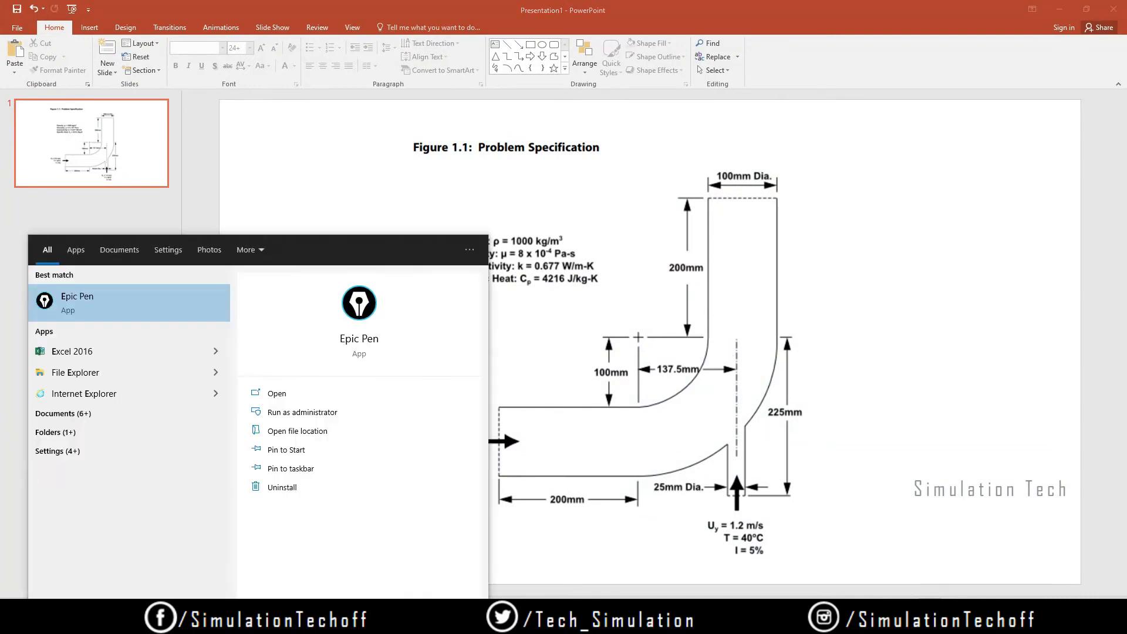
key(Return)
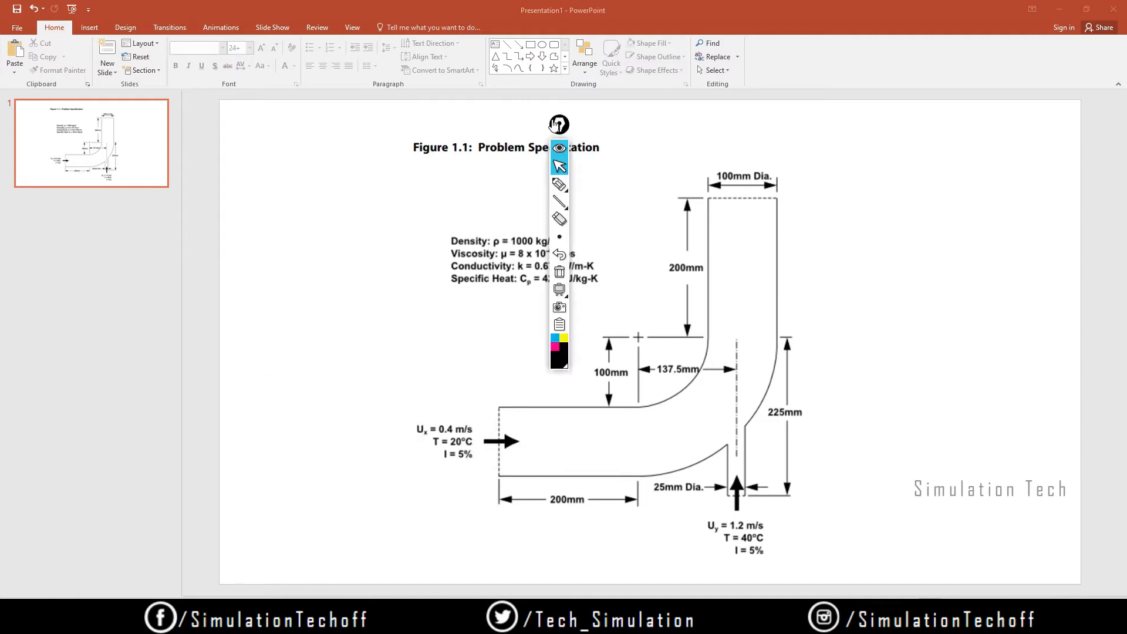
drag(558, 124, 1004, 154)
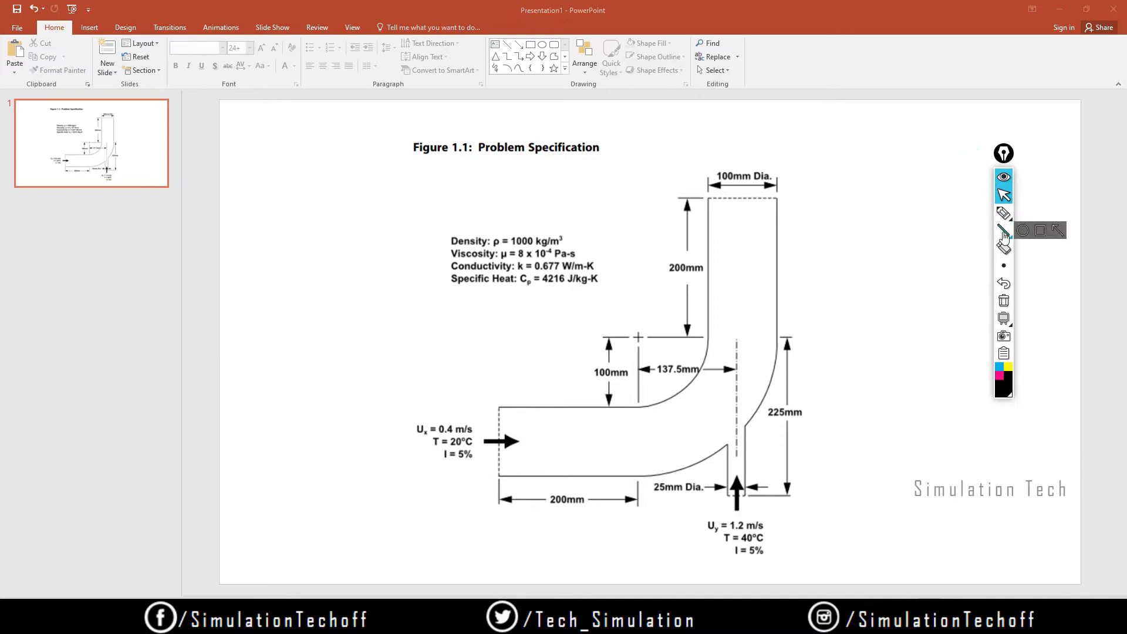
Step: Draw x and y axis arrows from the bend's centre mark on the pipe figure and label them
click(1005, 233)
mouse_move(632, 243)
mouse_down()
mouse_move(633, 340)
mouse_move(745, 338)
mouse_move(734, 346)
mouse_up()
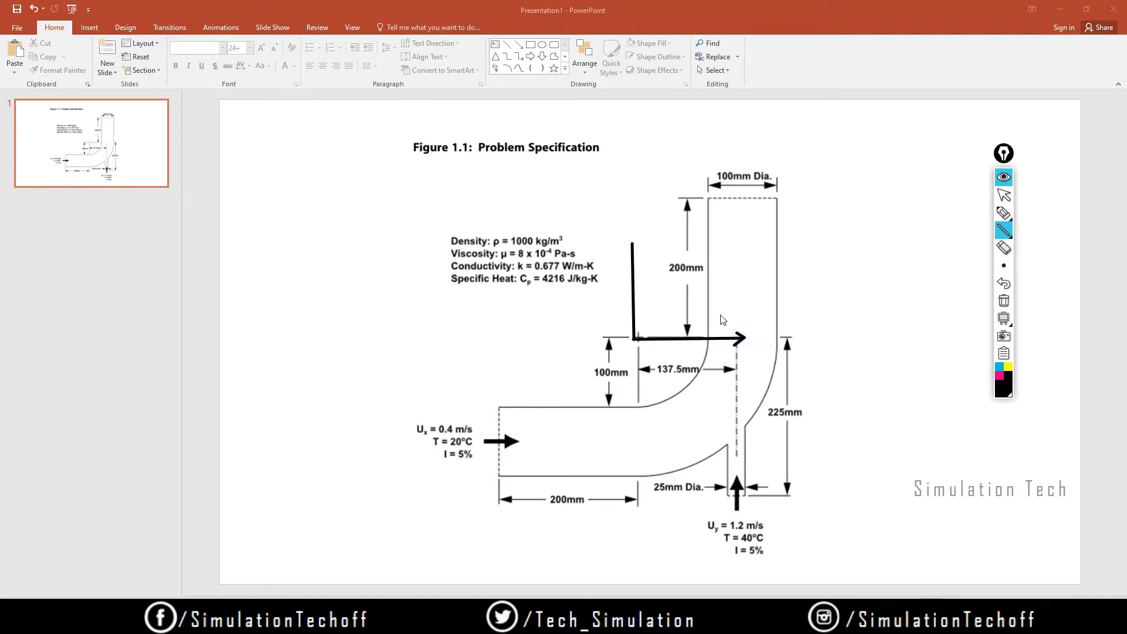
mouse_move(633, 238)
mouse_down()
mouse_move(624, 251)
mouse_move(645, 257)
mouse_up()
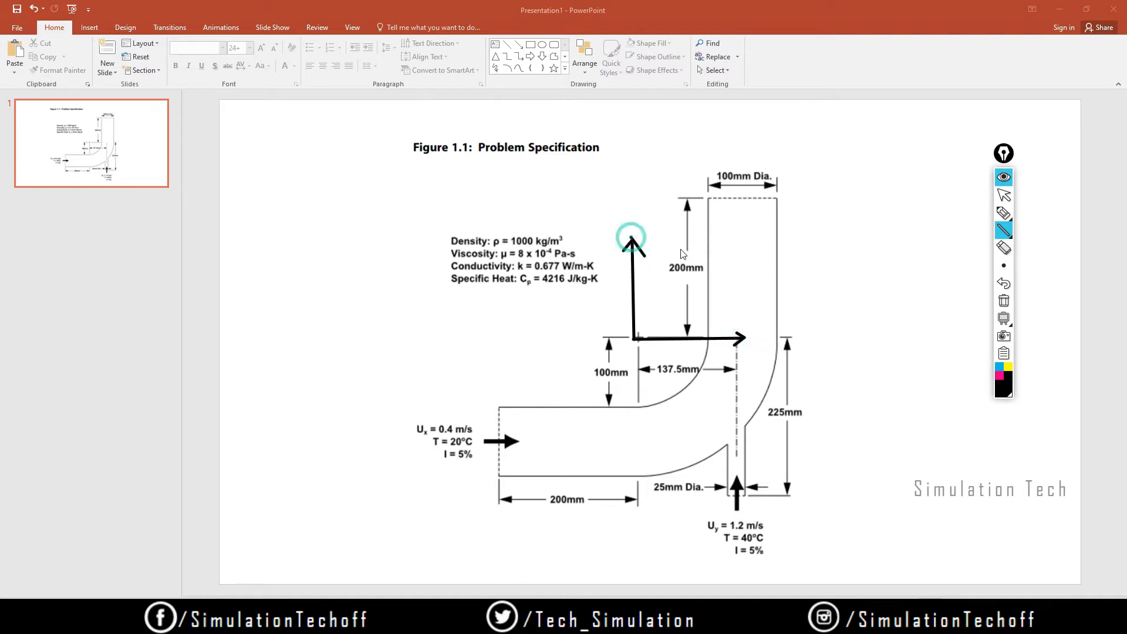
click(1003, 213)
mouse_move(756, 330)
mouse_down()
mouse_move(769, 337)
mouse_move(756, 342)
mouse_up()
drag(629, 208, 639, 234)
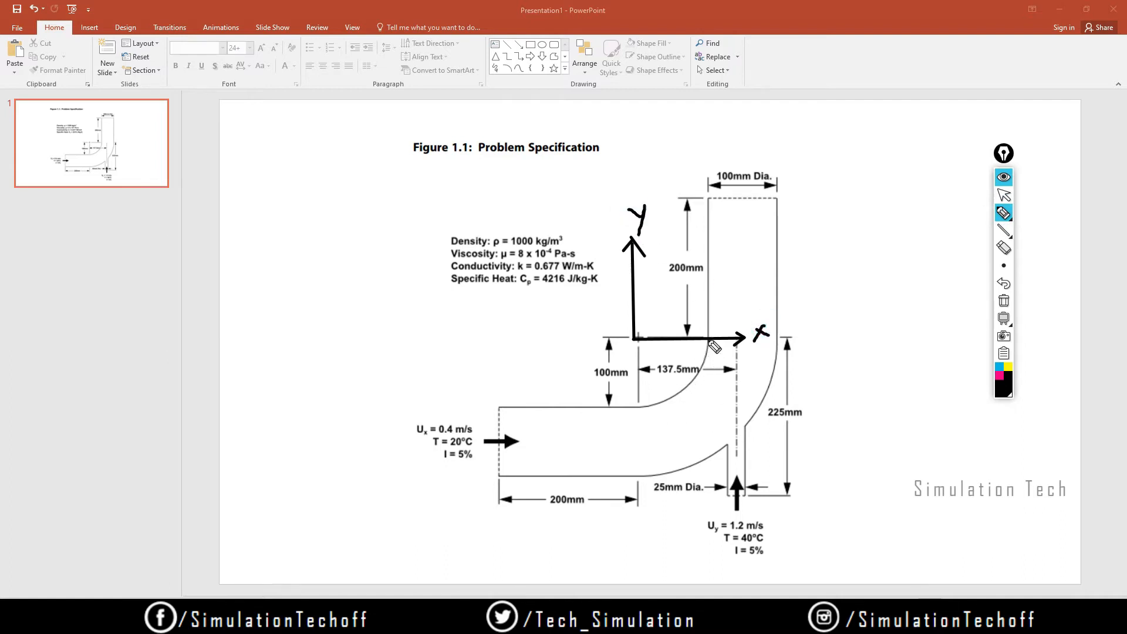
Step: Trace the pipe's inner and outer bend curves, and clear all annotations and hide the Epic Pen tools
mouse_move(708, 340)
mouse_down()
mouse_move(694, 384)
mouse_move(643, 404)
mouse_up()
drag(637, 477, 712, 463)
mouse_move(851, 382)
mouse_down()
mouse_move(867, 393)
mouse_move(861, 405)
mouse_up()
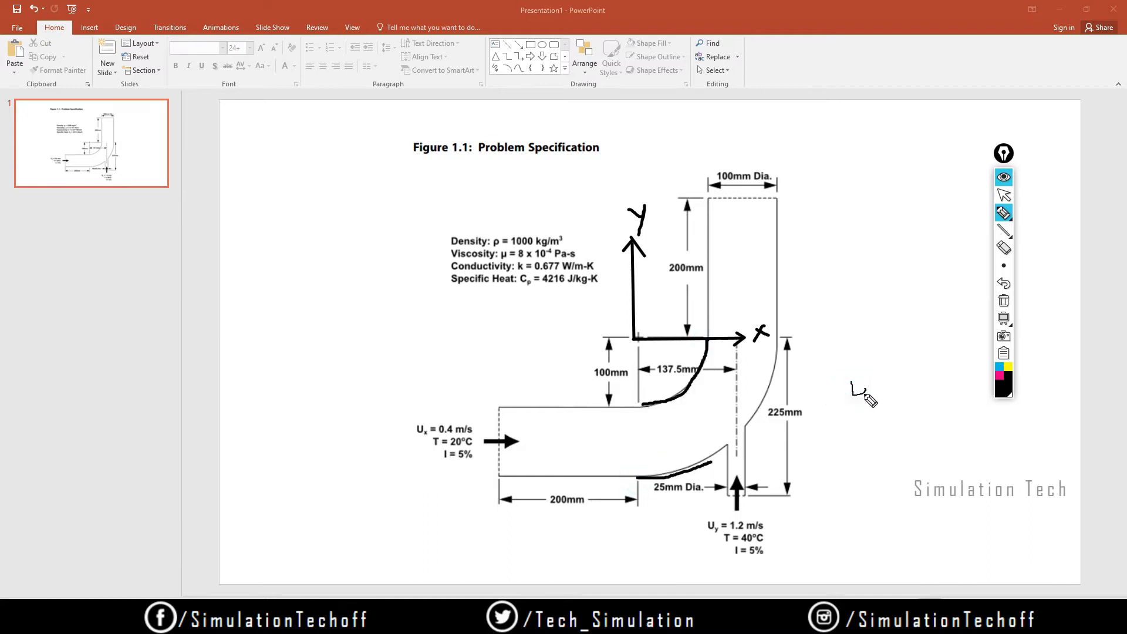
click(1004, 301)
click(1013, 181)
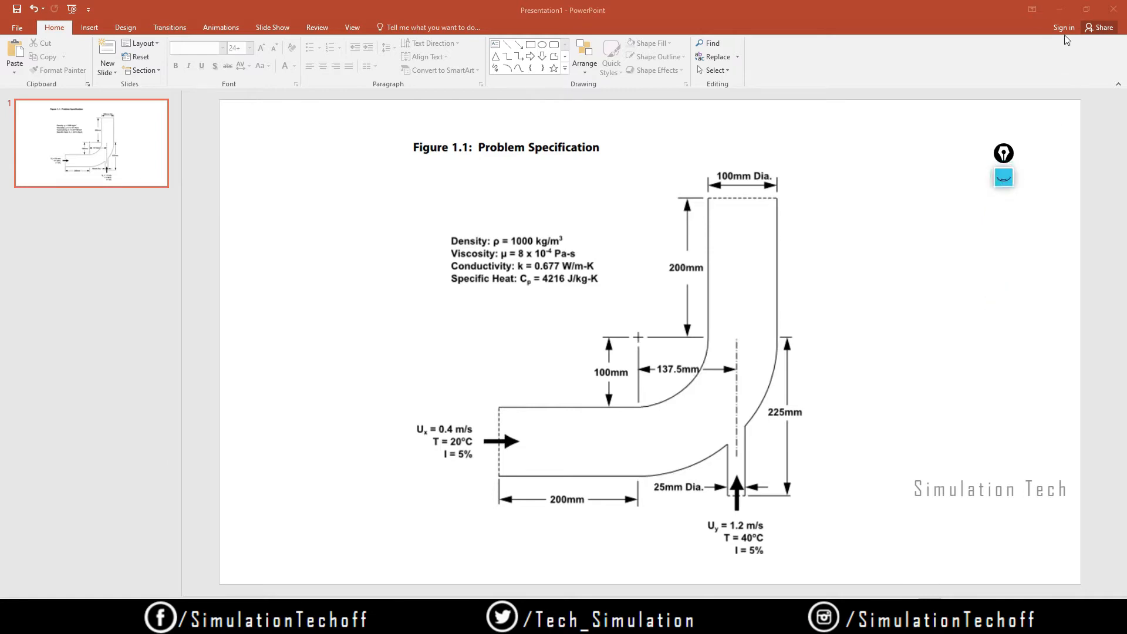
Step: Return to DesignModeler and set the torus angle to 90°
click(1064, 11)
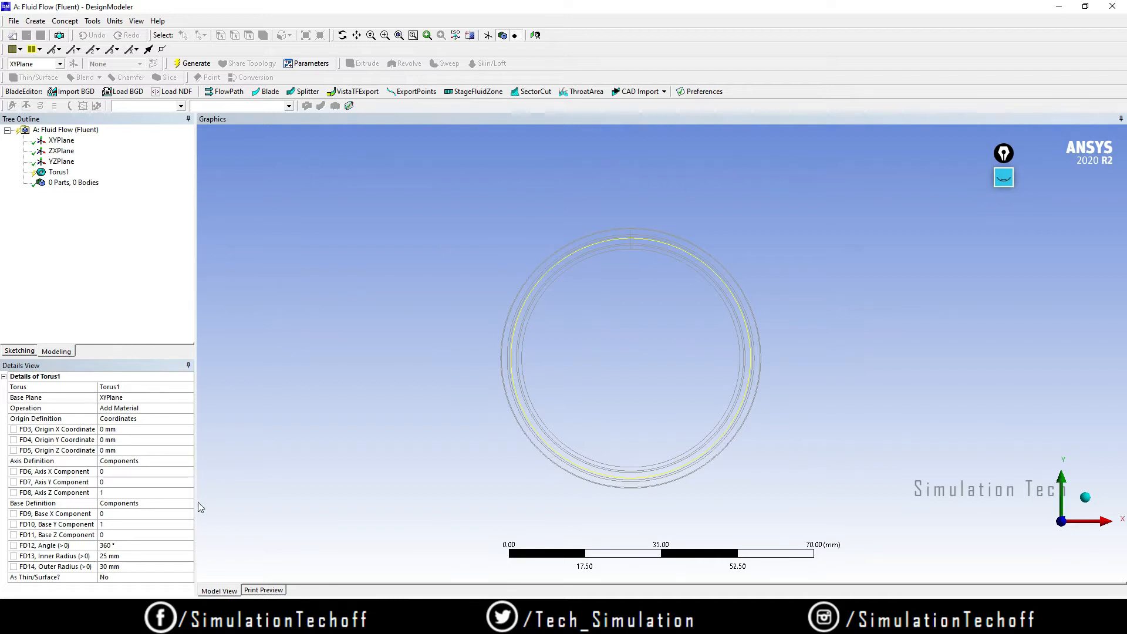
click(122, 545)
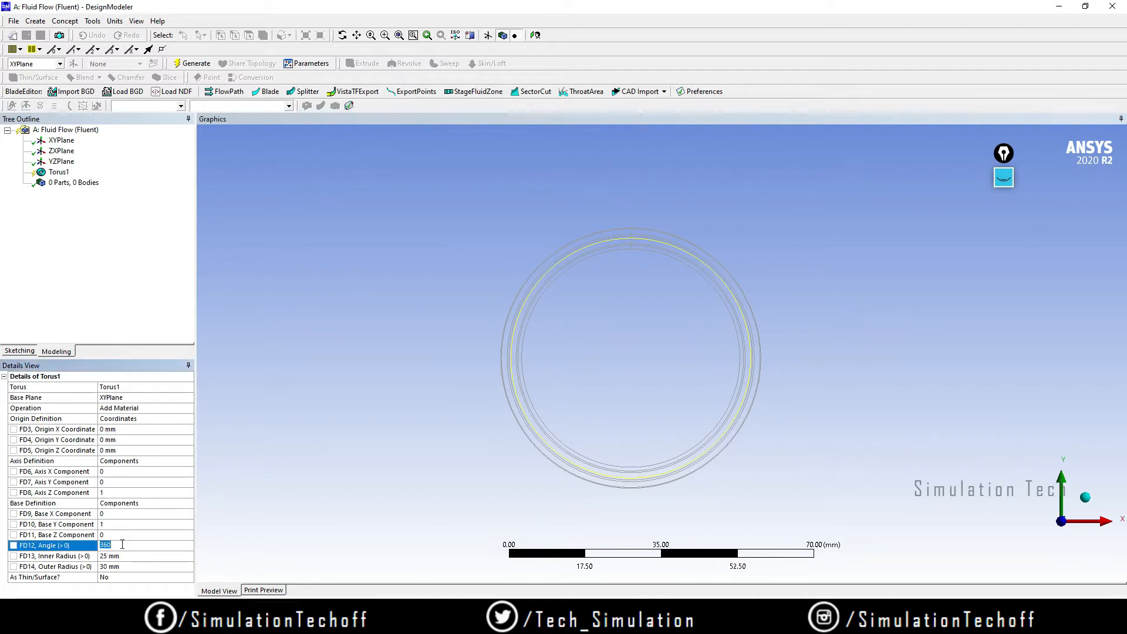
text(90)
key(Return)
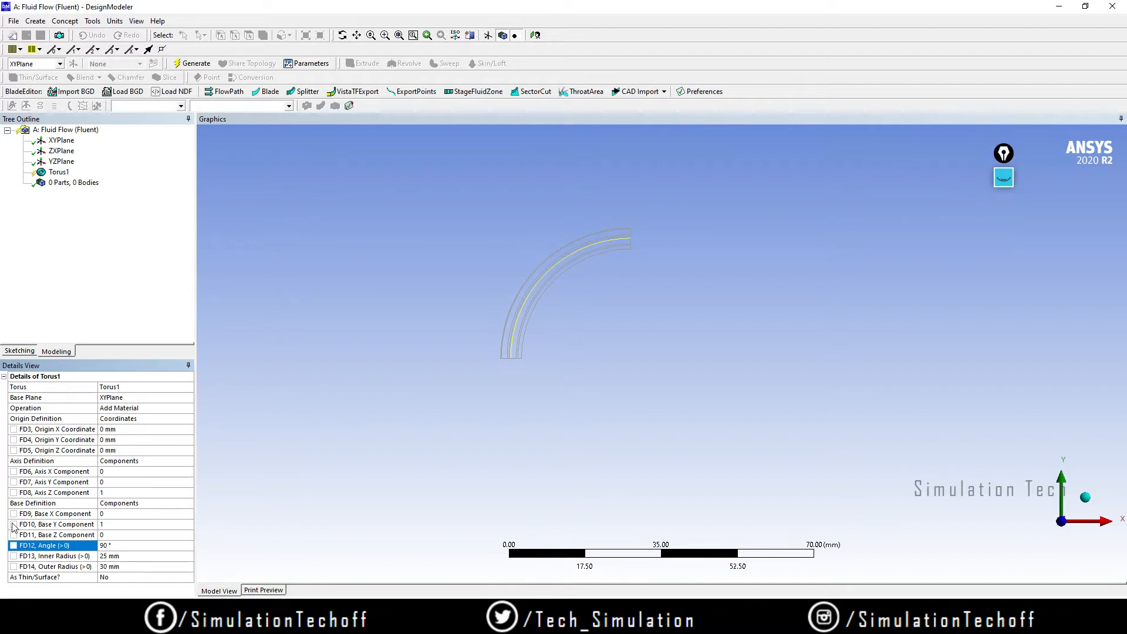
Step: Set the torus's base Y component to -1
click(101, 525)
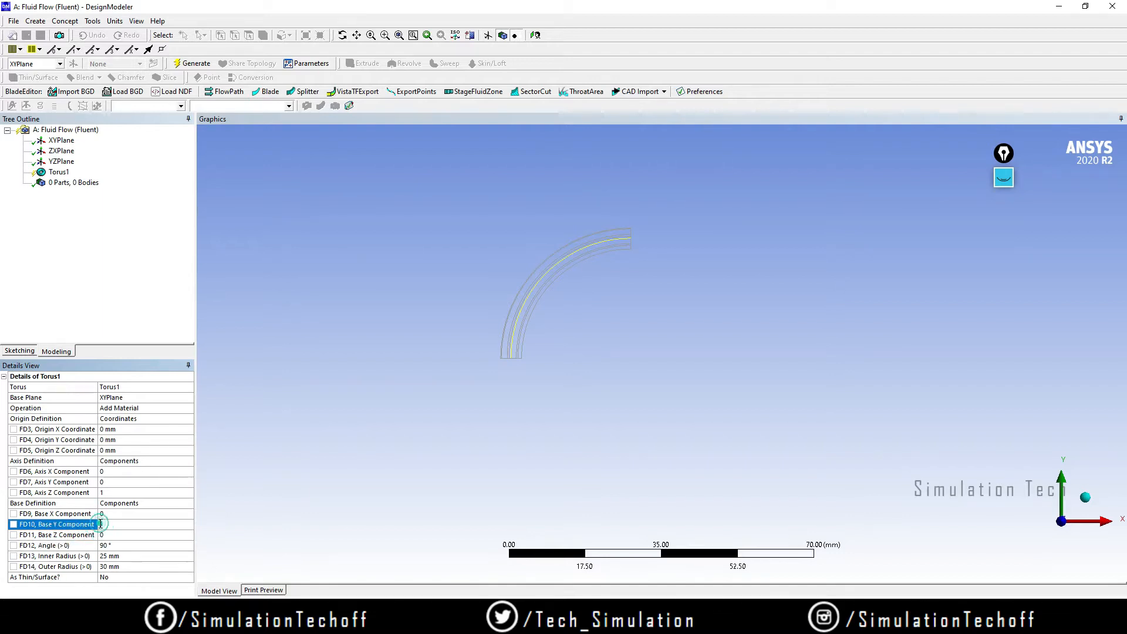
click(101, 524)
text(-)
key(Return)
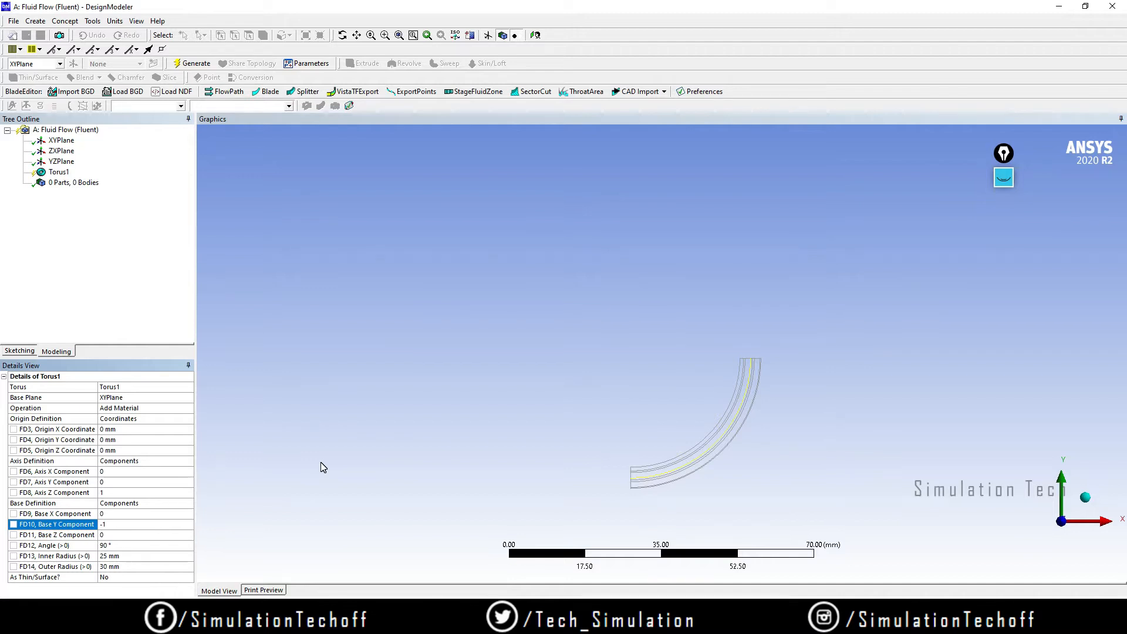
Step: Set the torus's inner radius to 100 mm and its outer radius to 200 mm
click(136, 556)
text(100)
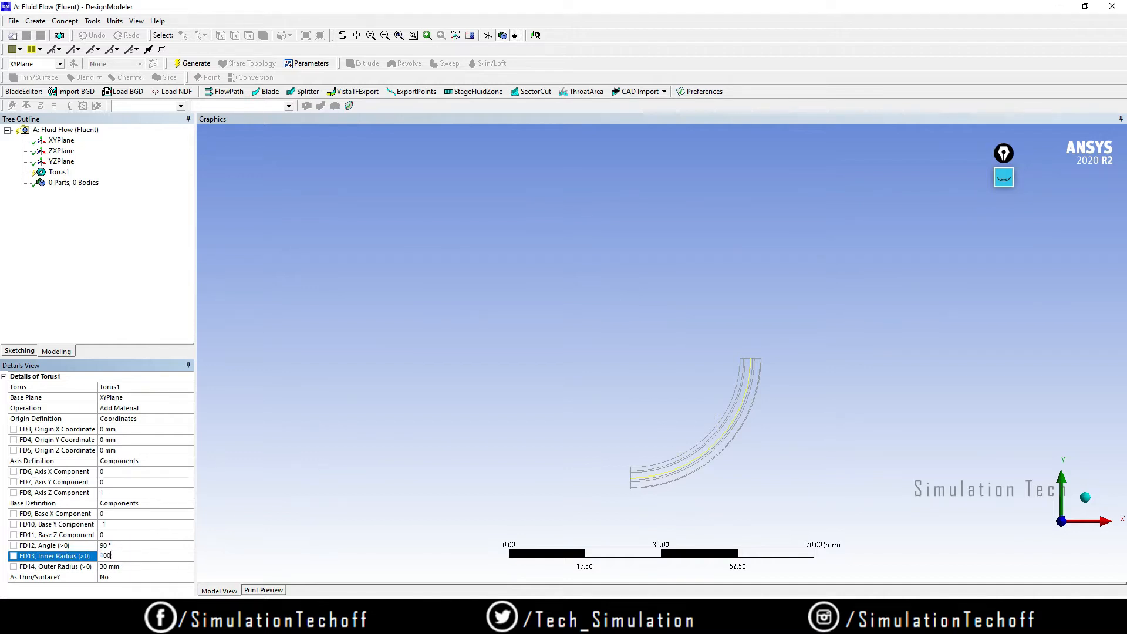
key(Return)
click(124, 567)
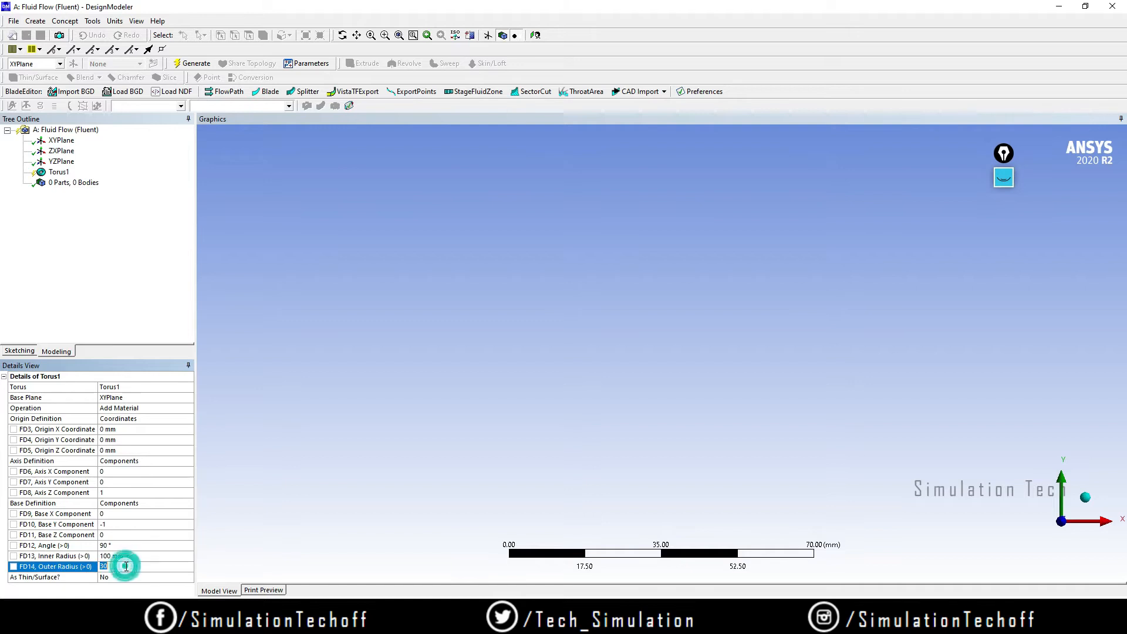
text(200)
key(Return)
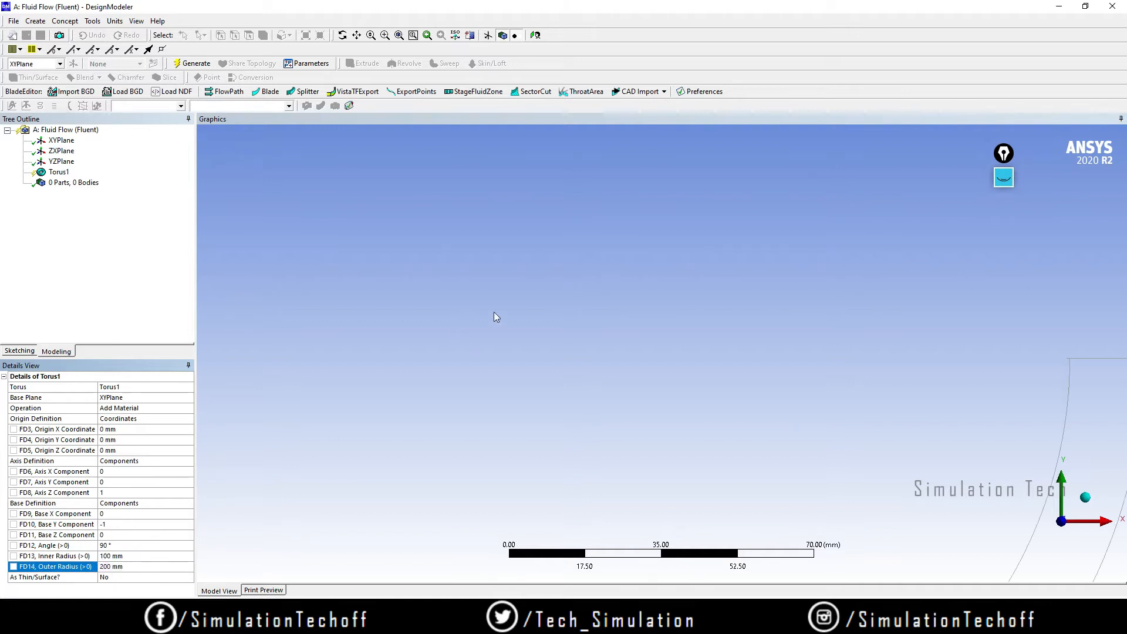
Step: Generate the torus as a solid elbow body
click(546, 312)
click(536, 35)
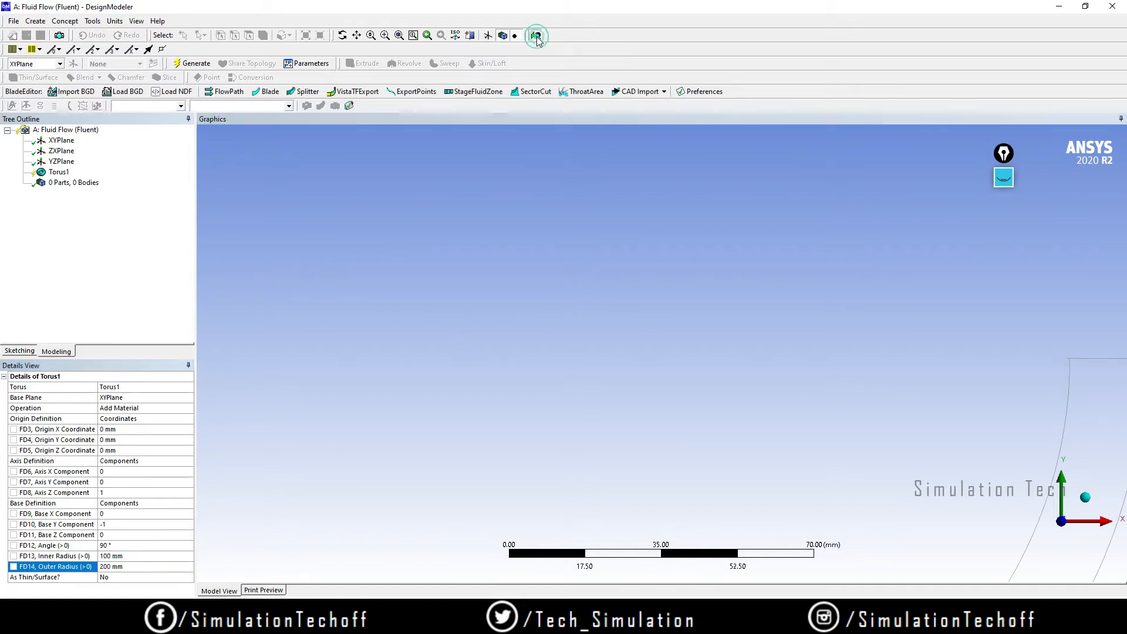
ctrl+middle_drag(875, 426, 665, 327)
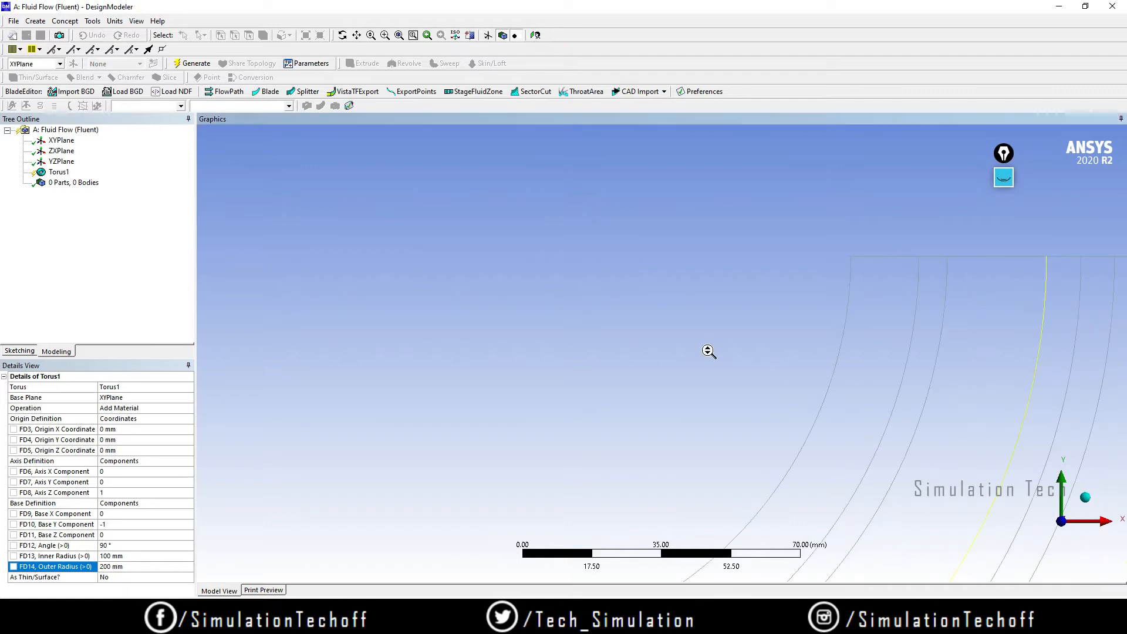
scroll(710, 354, down, 6)
middle_drag(785, 400, 810, 498)
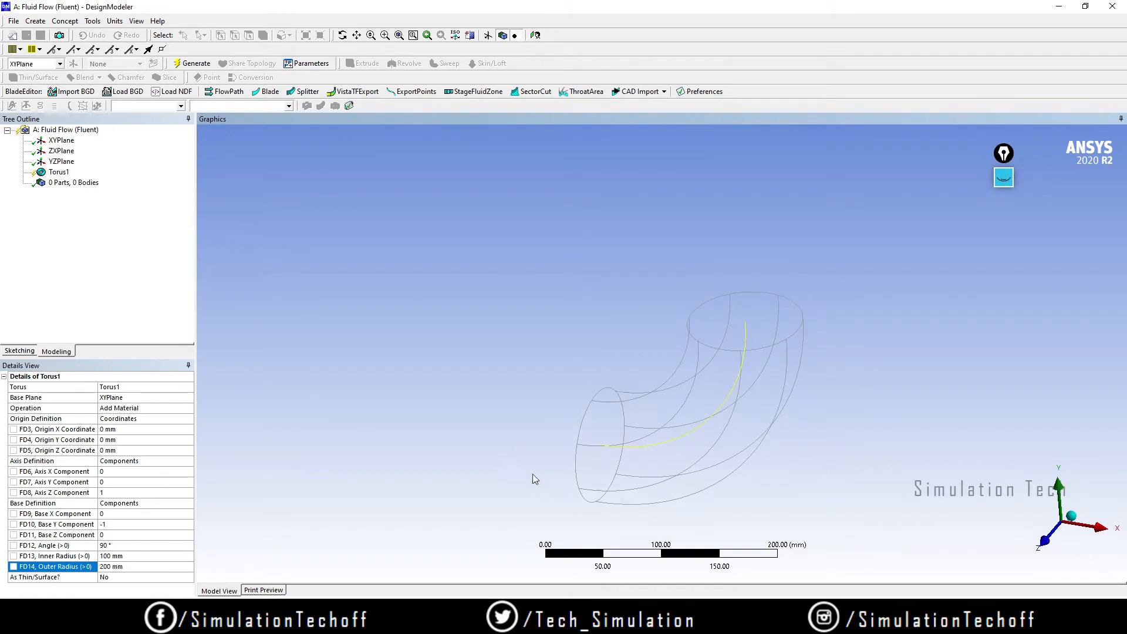
click(184, 63)
middle_drag(595, 290, 661, 421)
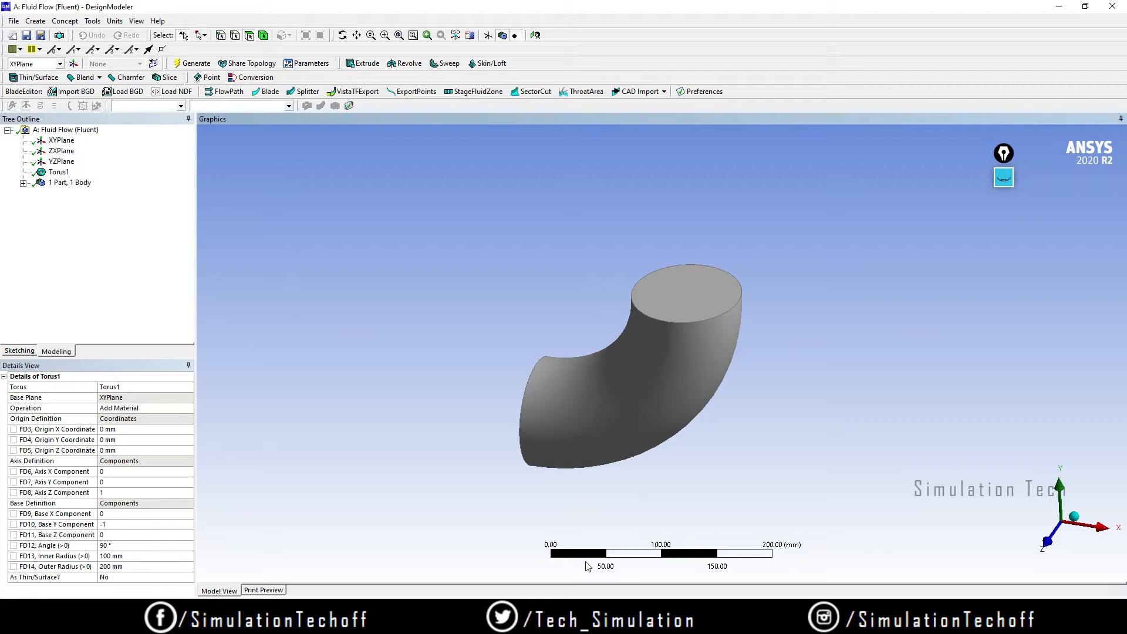
Step: Select the elbow's upper circular end face and check the problem specification slide before returning to DesignModeler
click(698, 300)
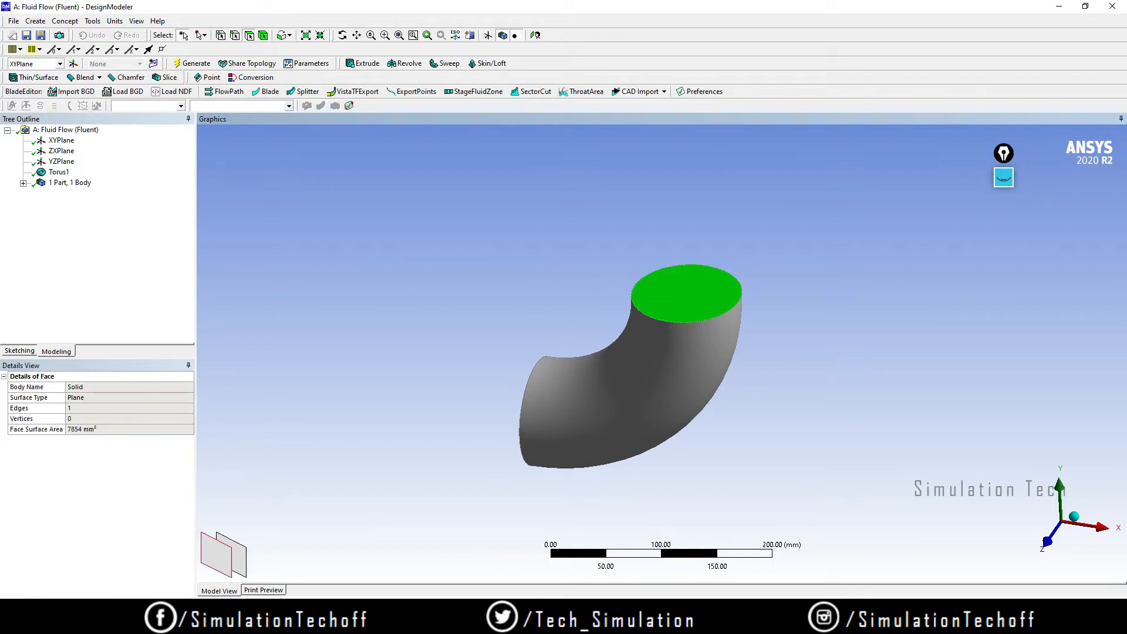
key(alt+Tab)
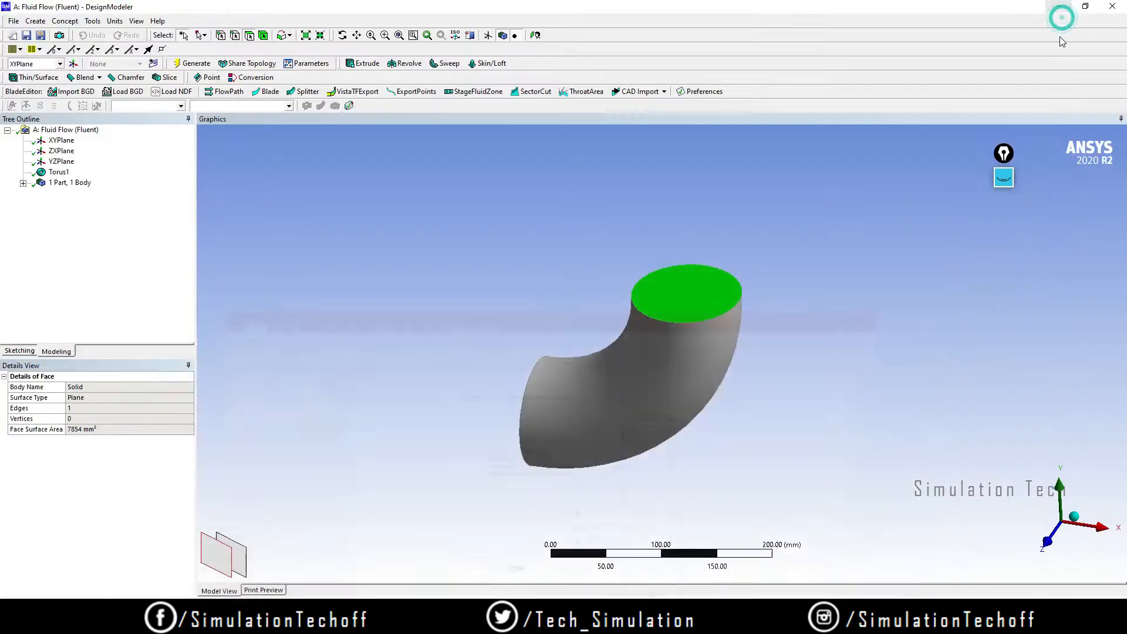
click(1060, 9)
middle_drag(658, 444, 678, 428)
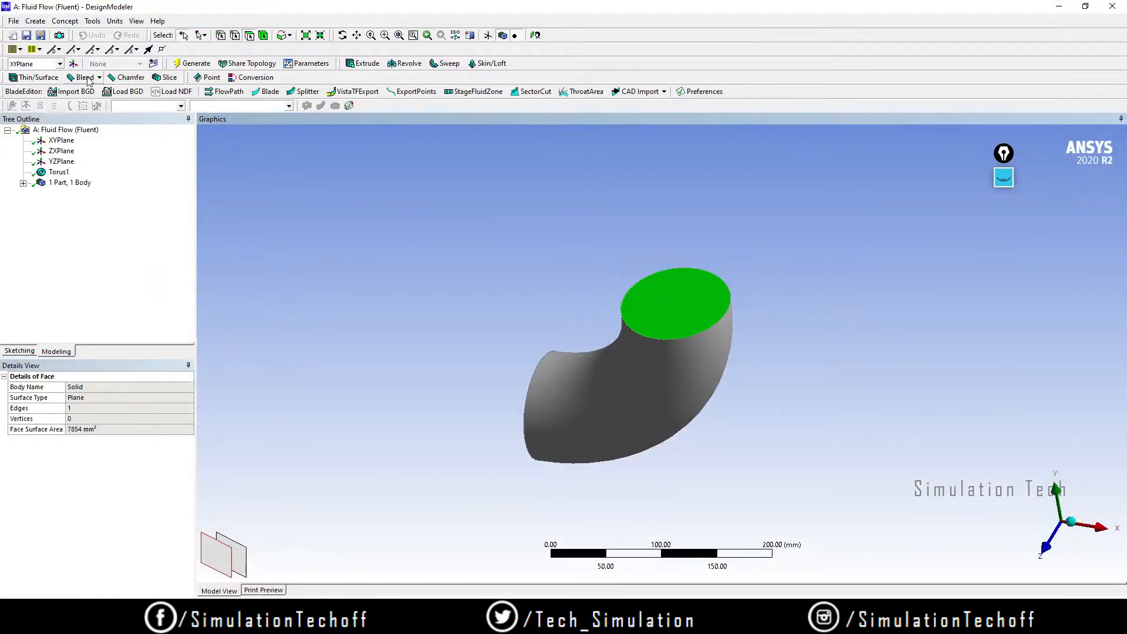
Step: Switch to the Google Meet meeting in the browser
click(417, 620)
click(374, 575)
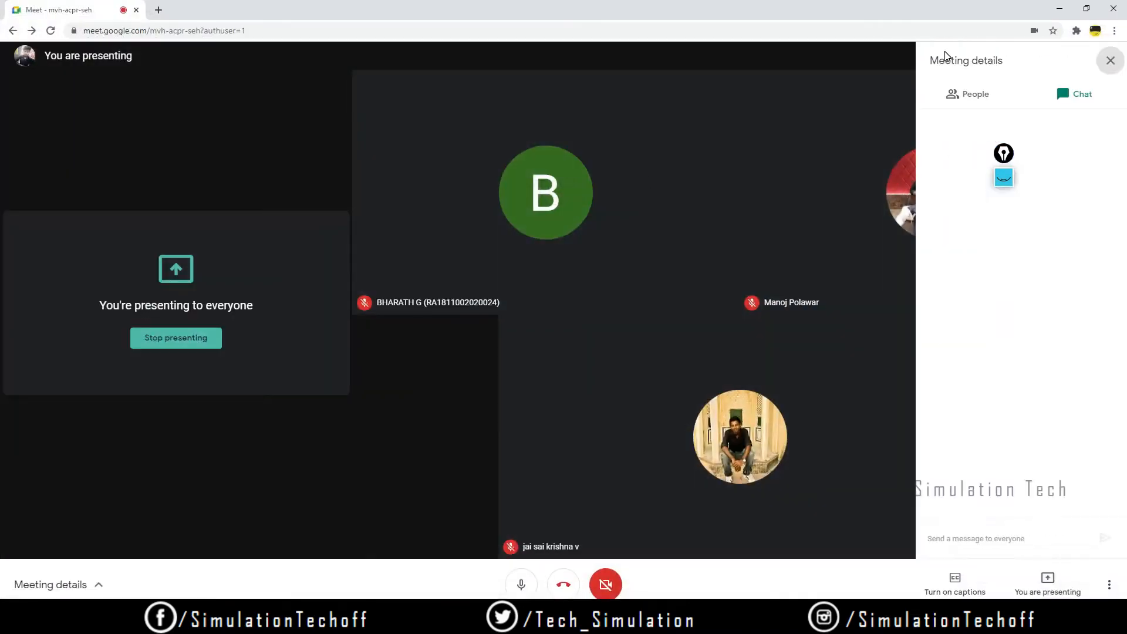
Step: Read the meeting chat in Google Meet, close it and return to DesignModeler
click(1074, 94)
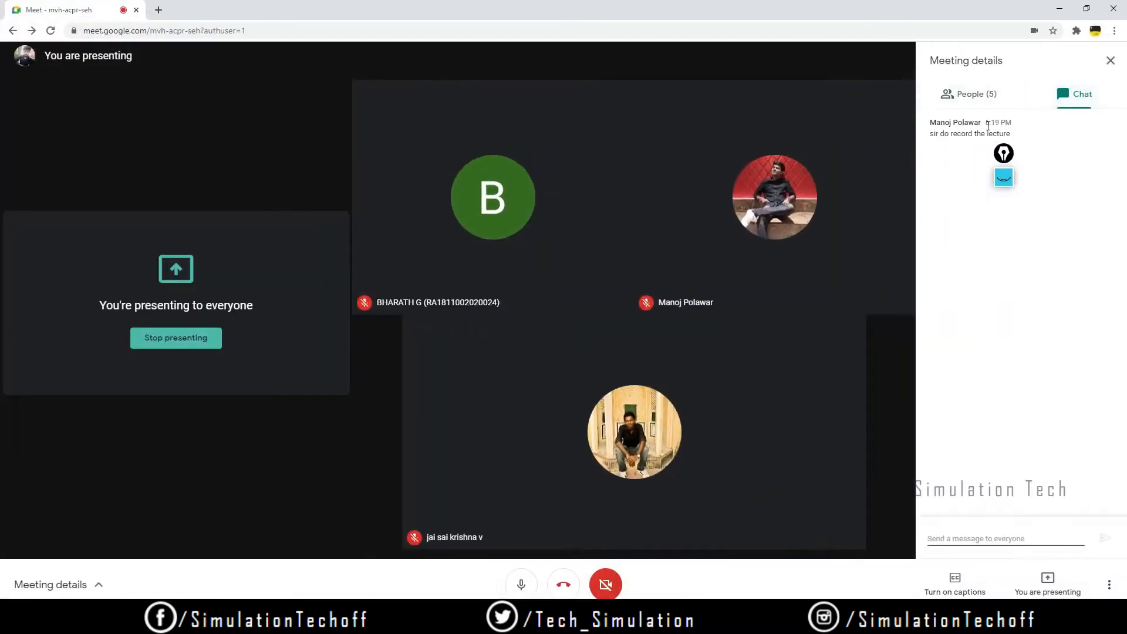
click(1004, 153)
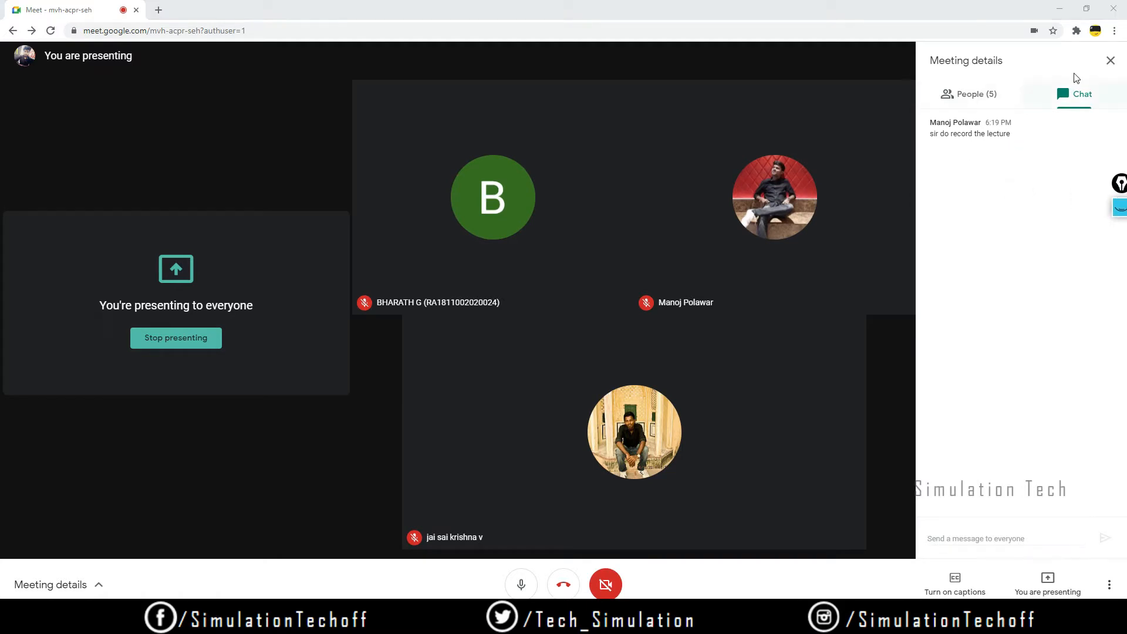
click(1110, 60)
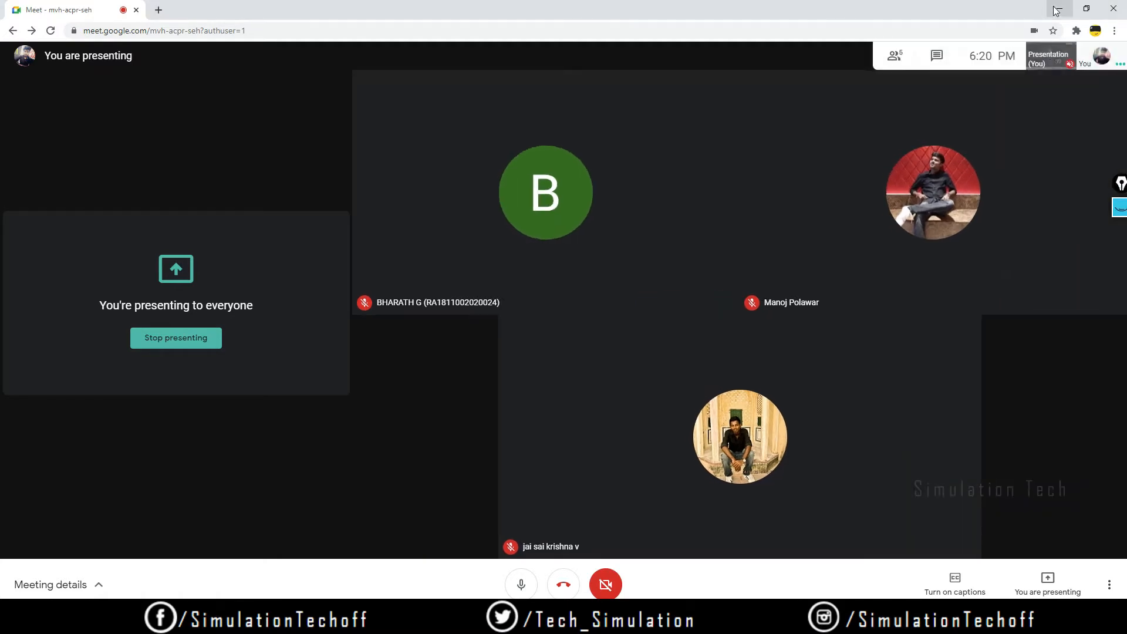
click(1057, 9)
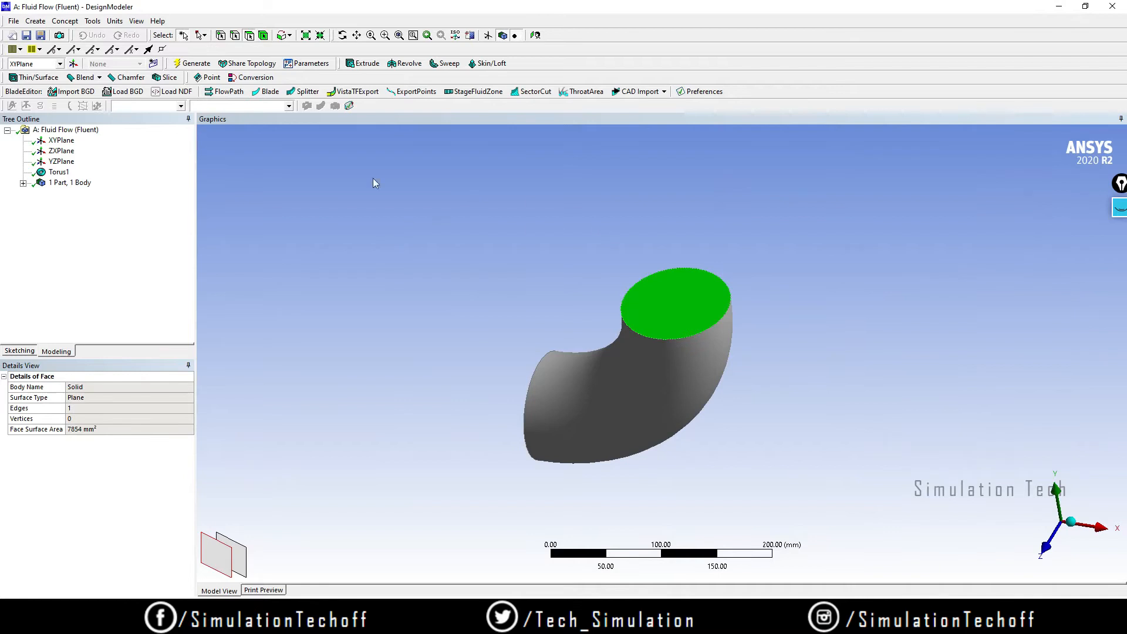
Step: Start an extrusion using the elbow's upper circular end face as its base geometry
click(362, 63)
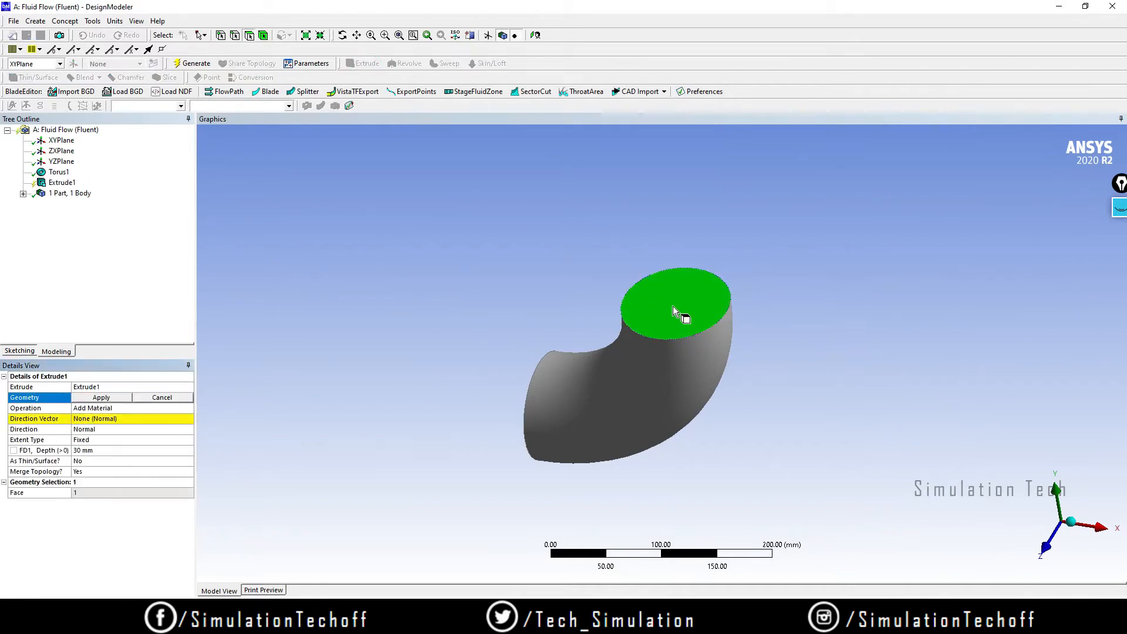
ctrl+middle_drag(677, 318, 774, 357)
click(101, 398)
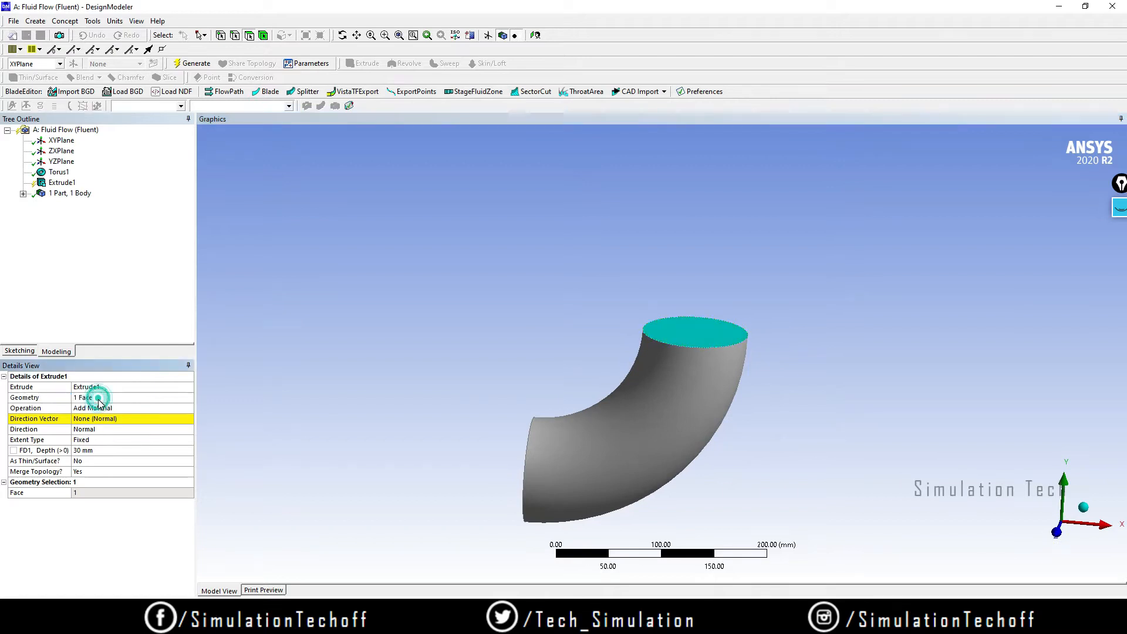
middle_drag(712, 345, 780, 405)
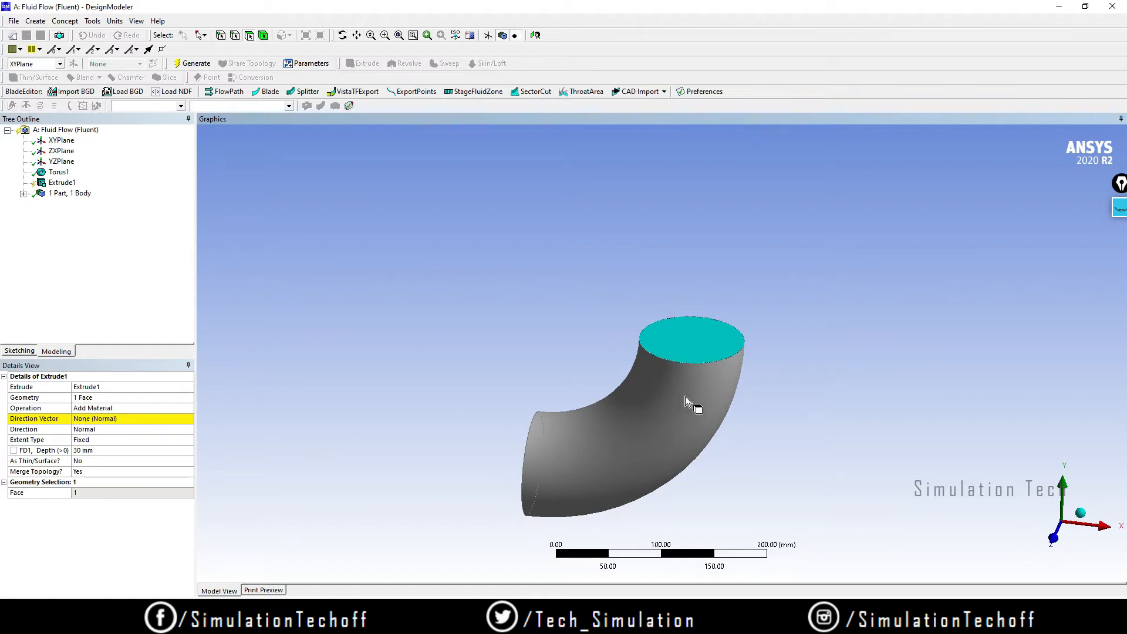
middle_drag(838, 413, 780, 409)
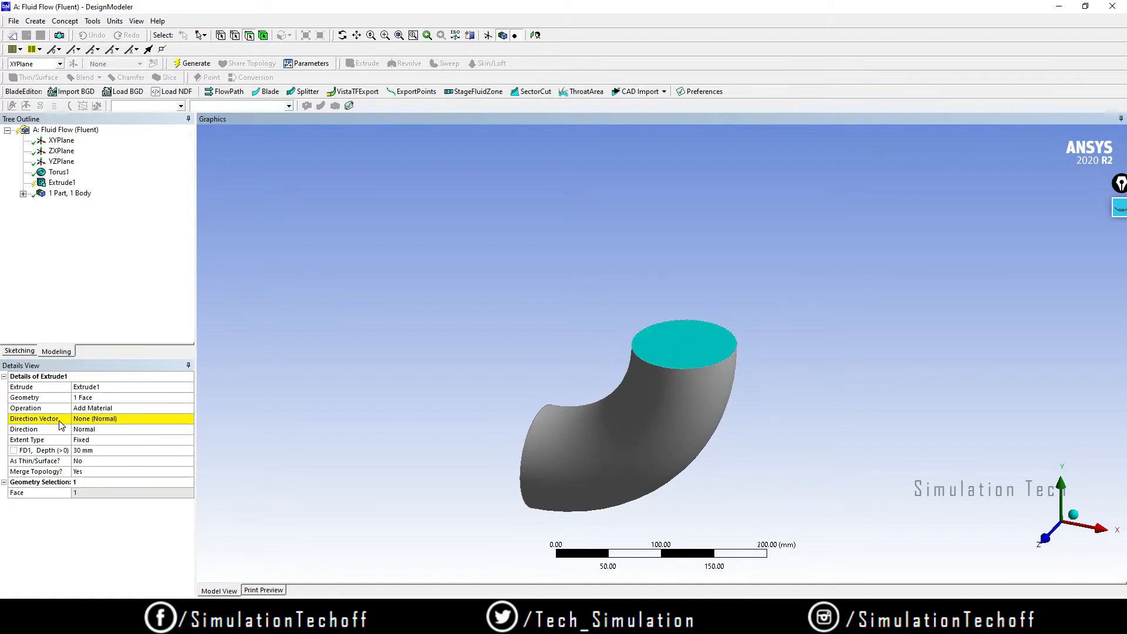
Step: Try to use the upper circular end face as the extrusion's direction vector
click(94, 420)
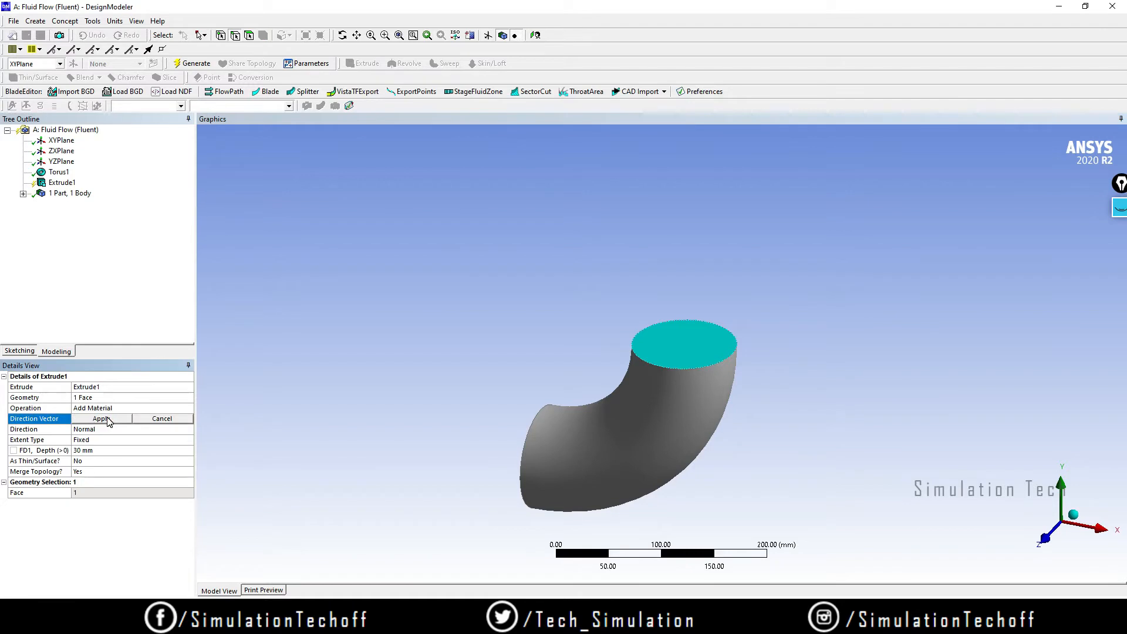
click(250, 36)
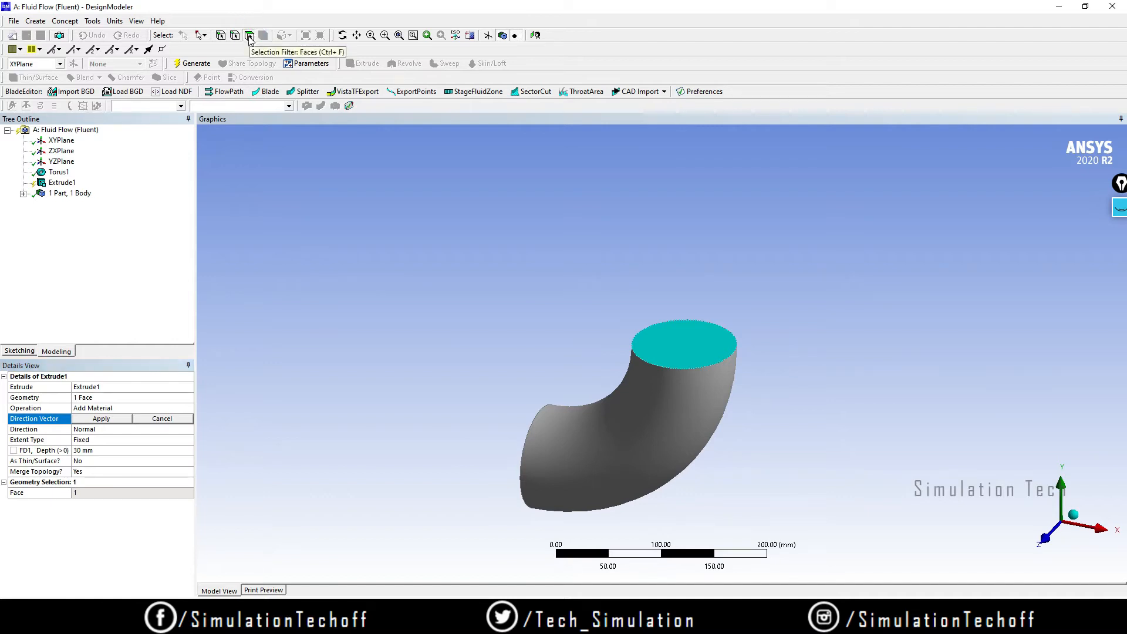
click(691, 358)
middle_drag(829, 455, 899, 443)
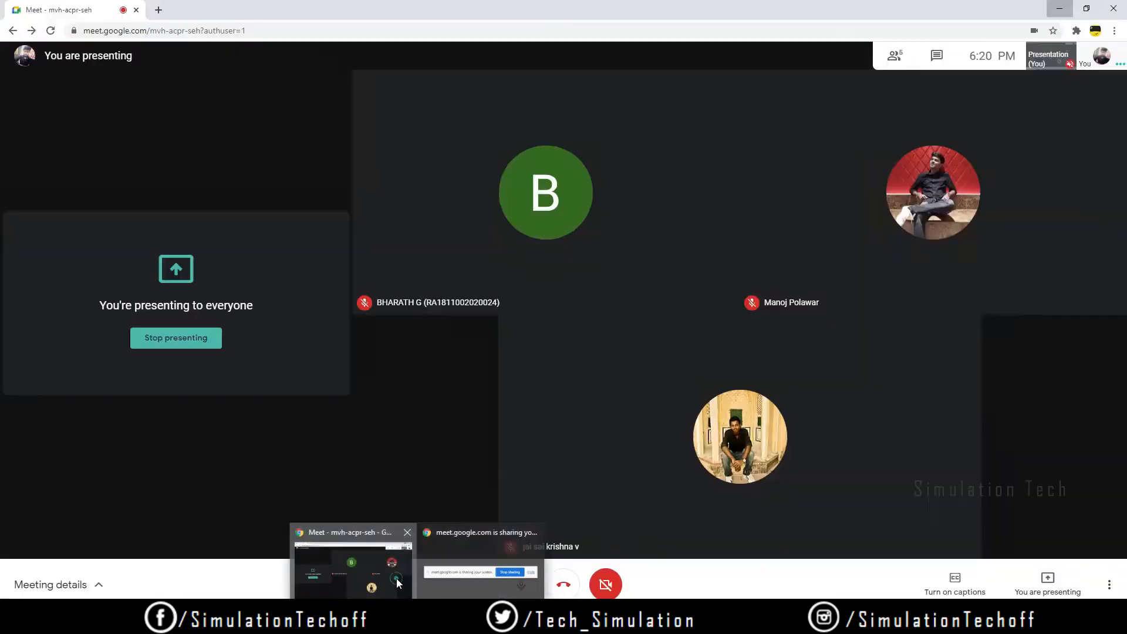
Step: Switch to Google Meet, admit the waiting participant to the call and return to DesignModeler
click(397, 579)
click(676, 115)
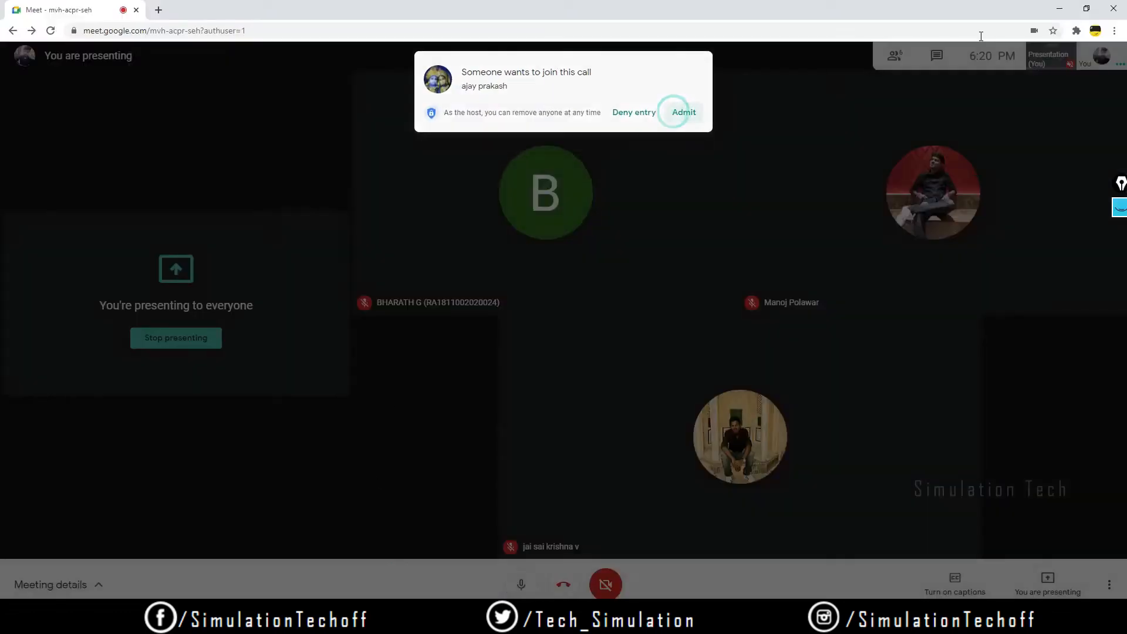
key(alt+Tab)
Step: Set the extrusion's direction vector to the normal of the elbow's upper circular end face
middle_drag(748, 421, 760, 418)
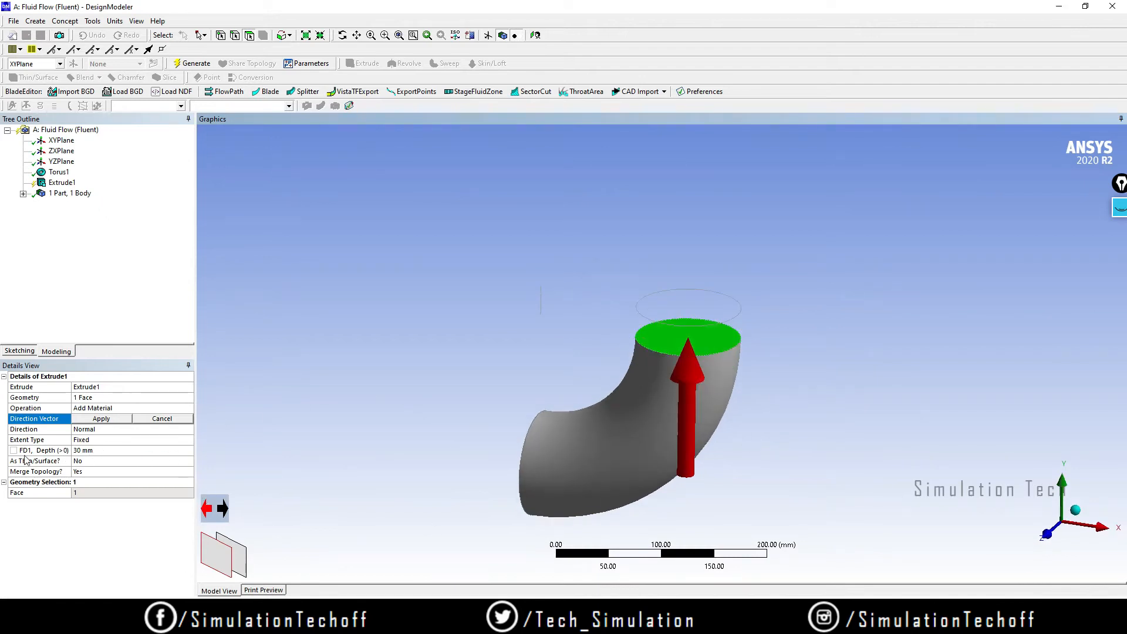
click(104, 451)
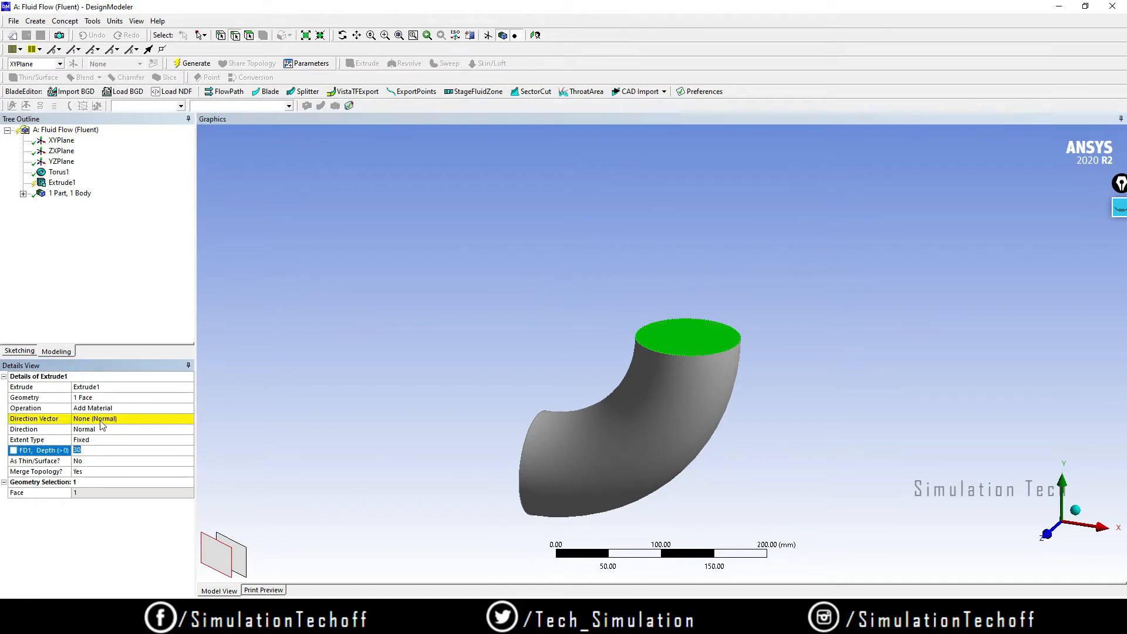
click(101, 420)
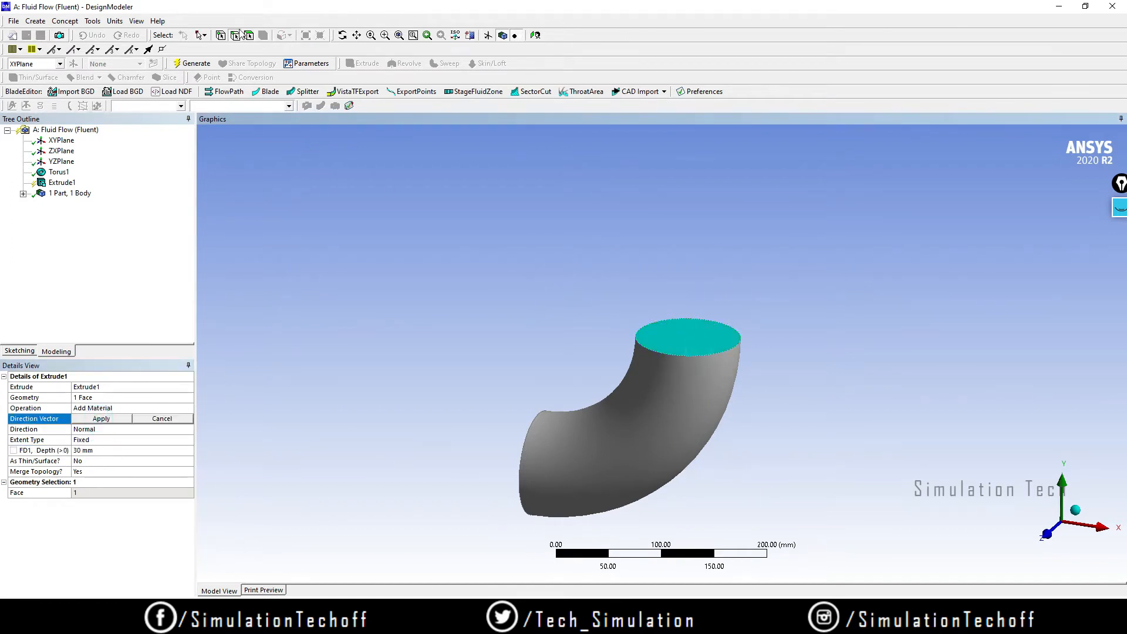
click(686, 330)
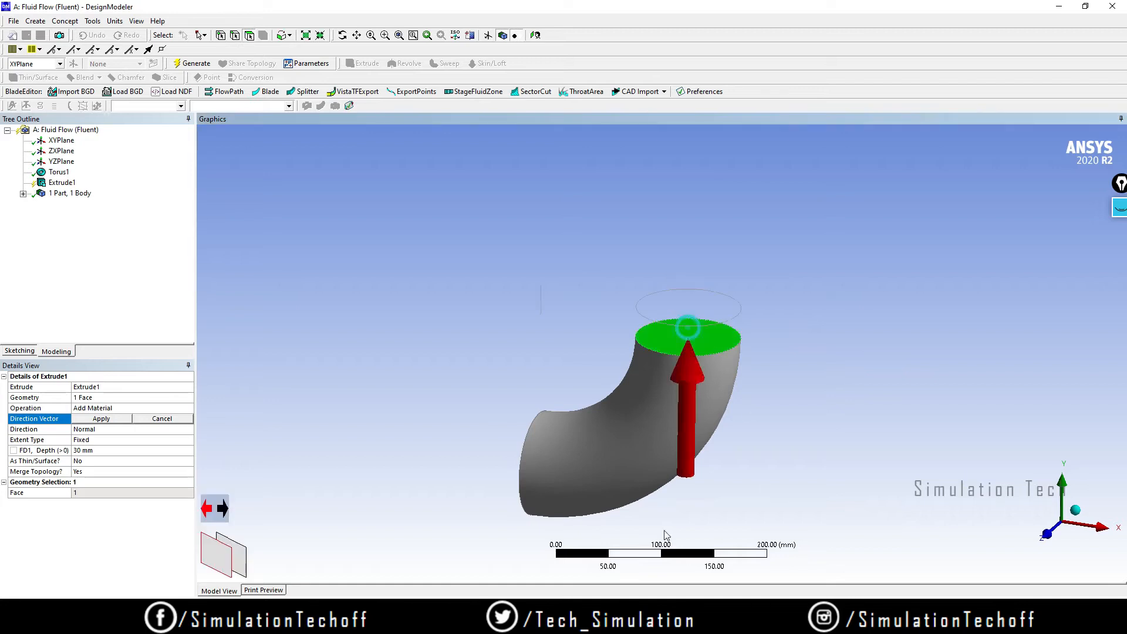
click(112, 419)
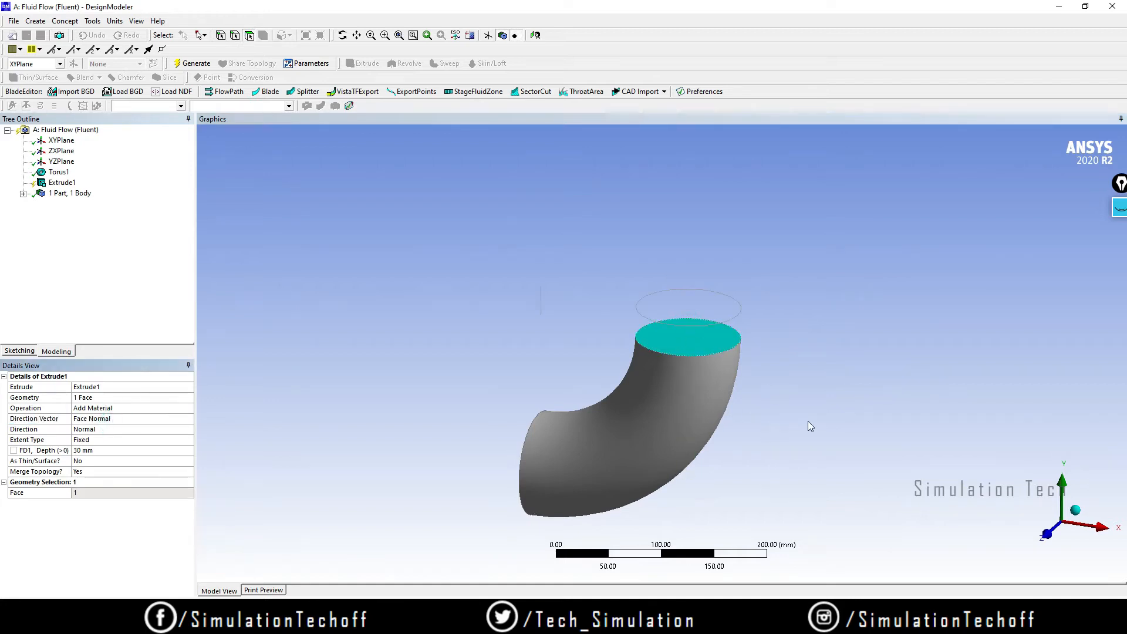
mouse_move(808, 423)
middle_down()
mouse_move(785, 390)
mouse_move(789, 431)
middle_up()
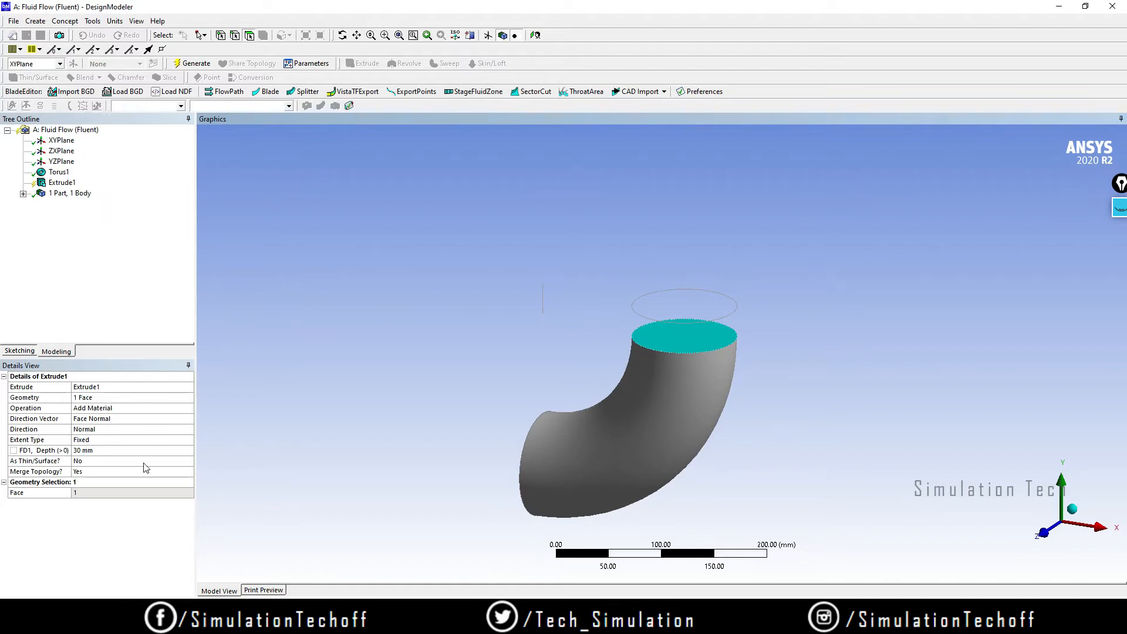
Step: Set the extrusion depth to 200 mm and generate the straight upright pipe section
click(103, 450)
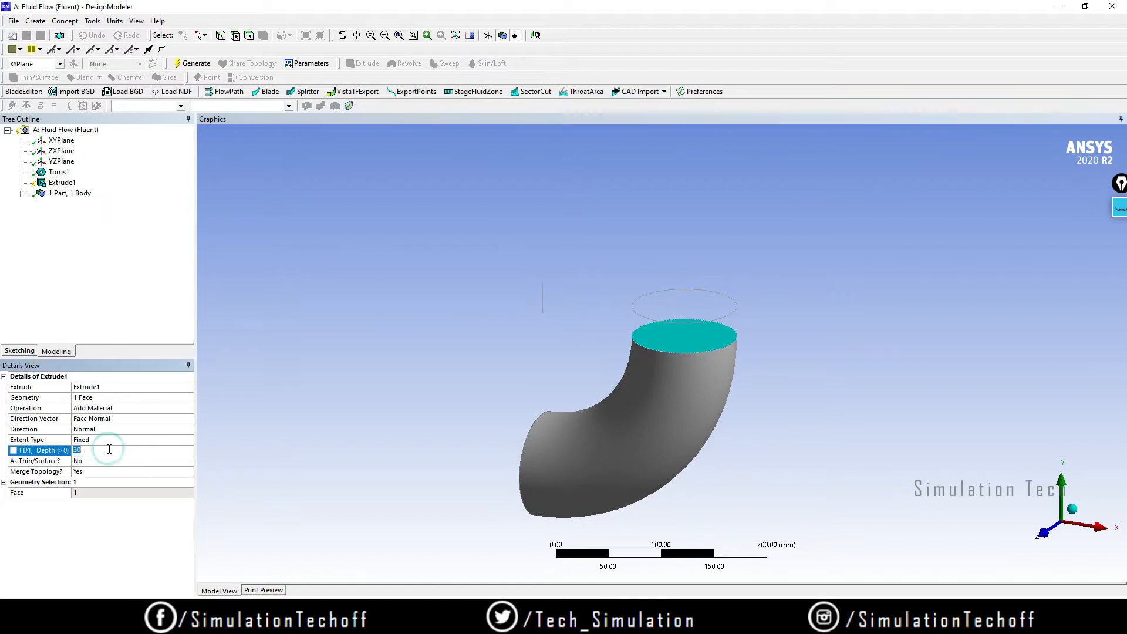
text(200)
scroll(718, 429, down, 3)
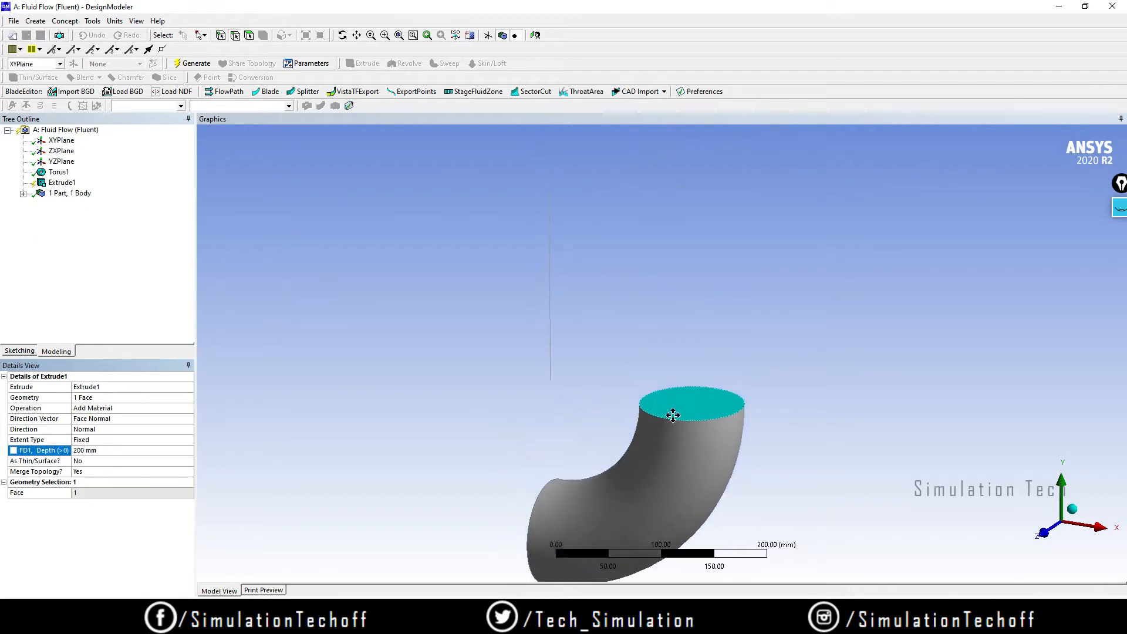
middle_drag(726, 418, 852, 418)
click(192, 63)
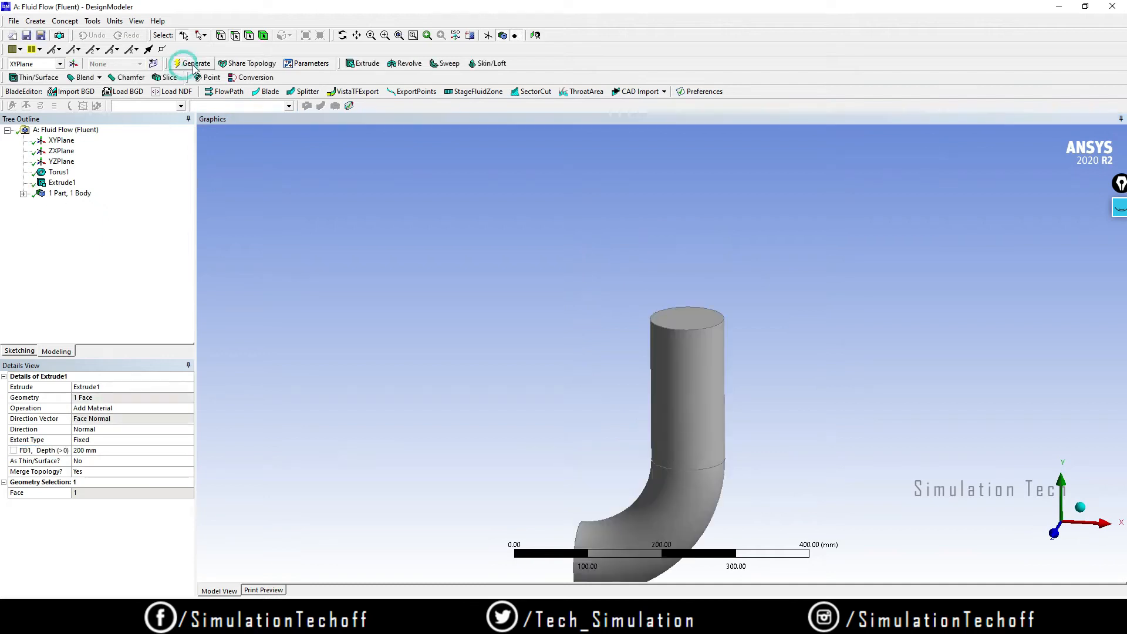
Step: Start a second extrusion using the circular face at the elbow's other, still unextended end as its base geometry
middle_drag(881, 468, 860, 482)
scroll(662, 453, down, 4)
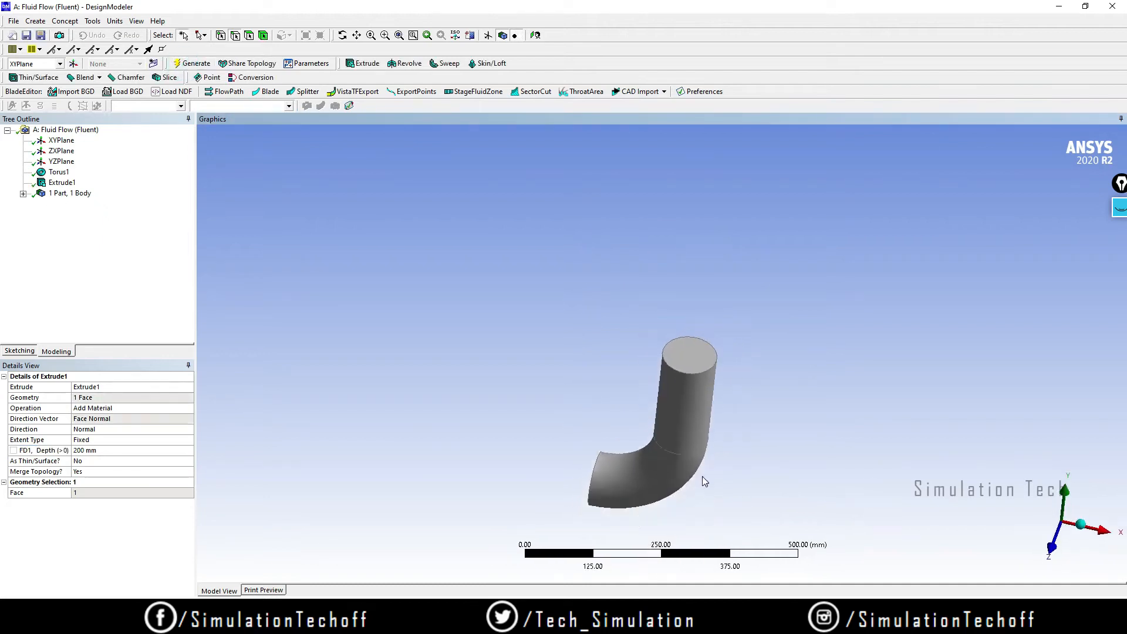
middle_drag(702, 477, 697, 408)
scroll(696, 458, up, 3)
scroll(695, 458, up, 1)
scroll(694, 470, down, 3)
scroll(698, 410, up, 4)
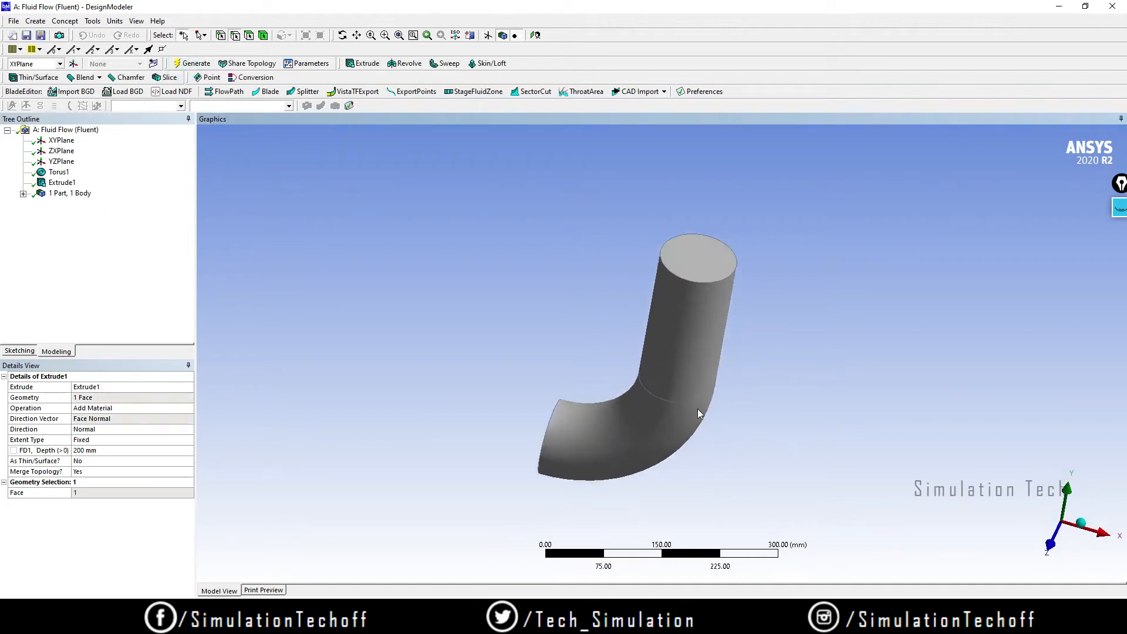
middle_drag(780, 433, 740, 483)
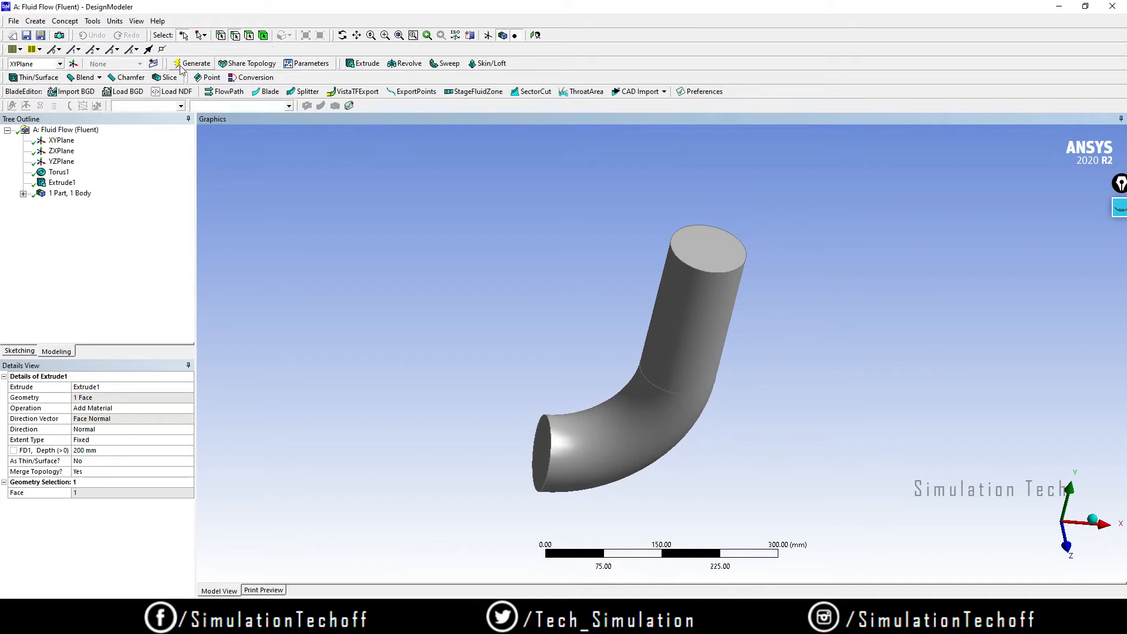
click(362, 63)
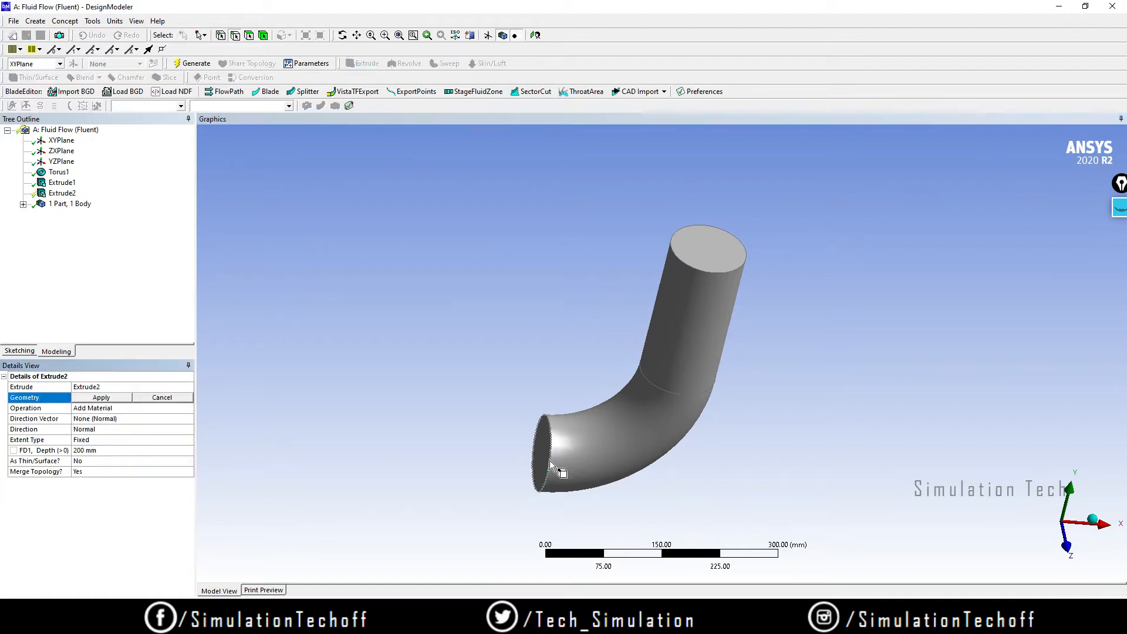
middle_drag(550, 460, 627, 491)
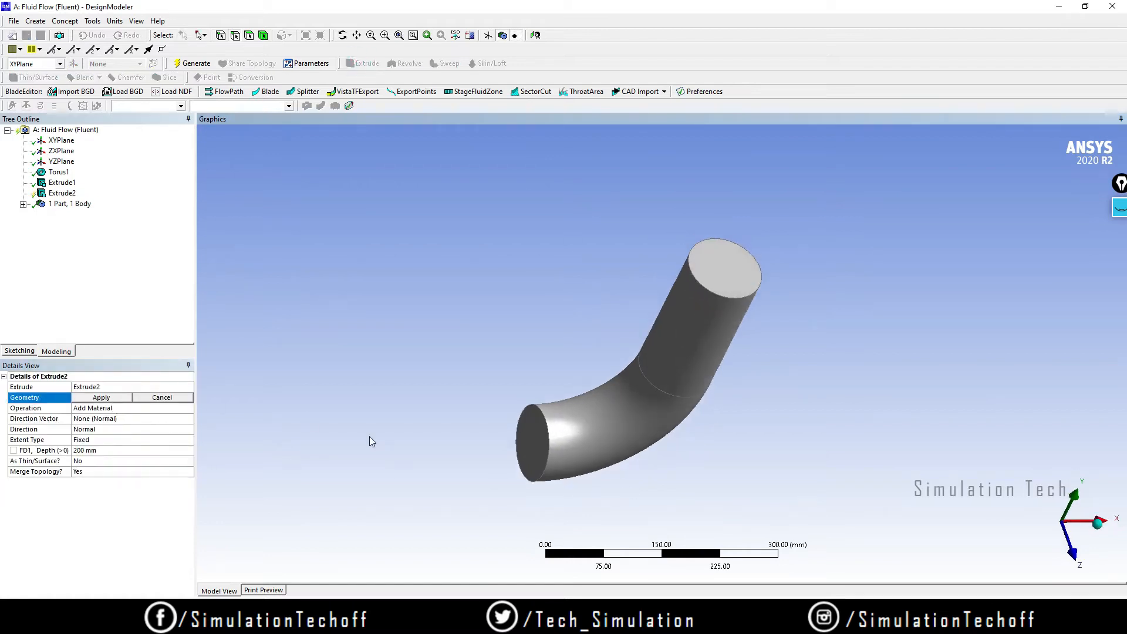
click(251, 35)
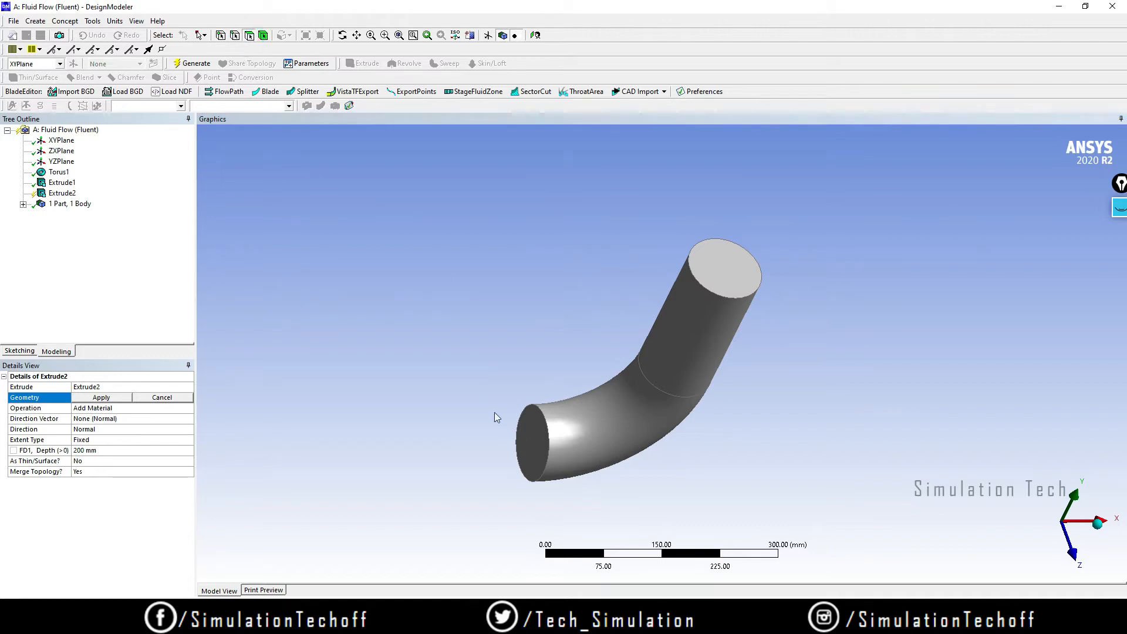
click(535, 451)
click(101, 397)
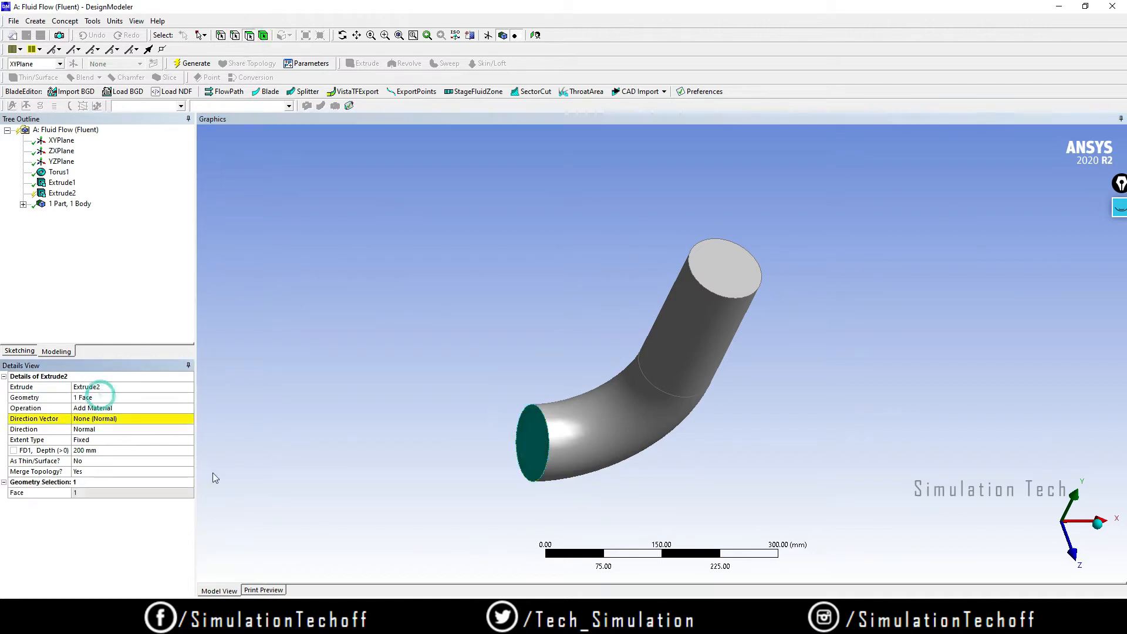
Step: Set the second extrusion's direction to its end face's normal and generate the 200 mm horizontal pipe section
click(100, 419)
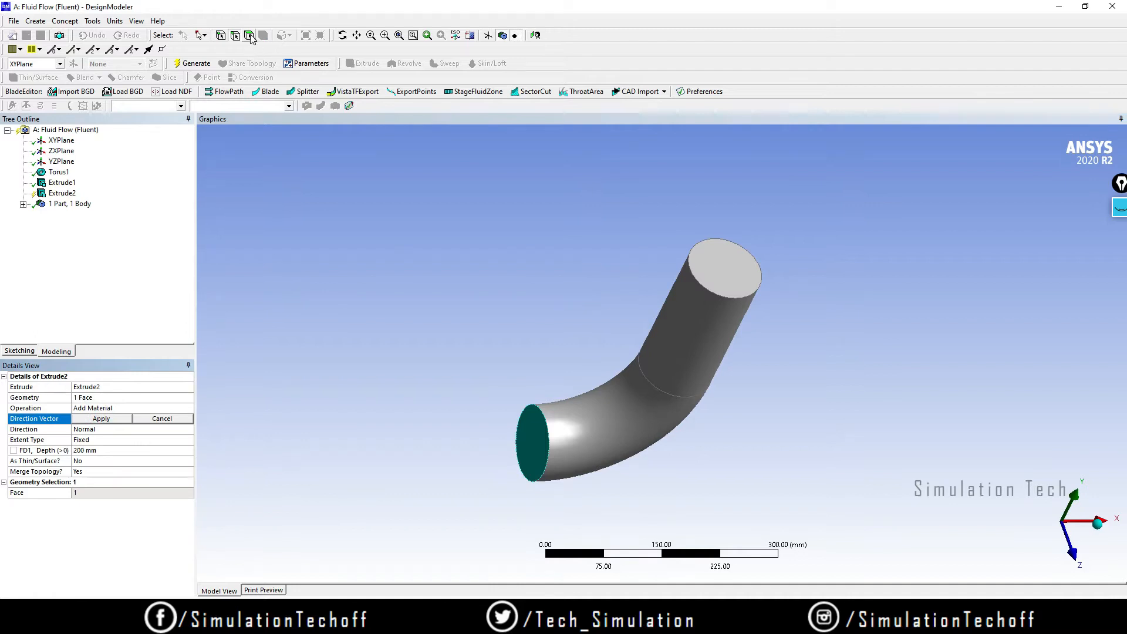
click(533, 456)
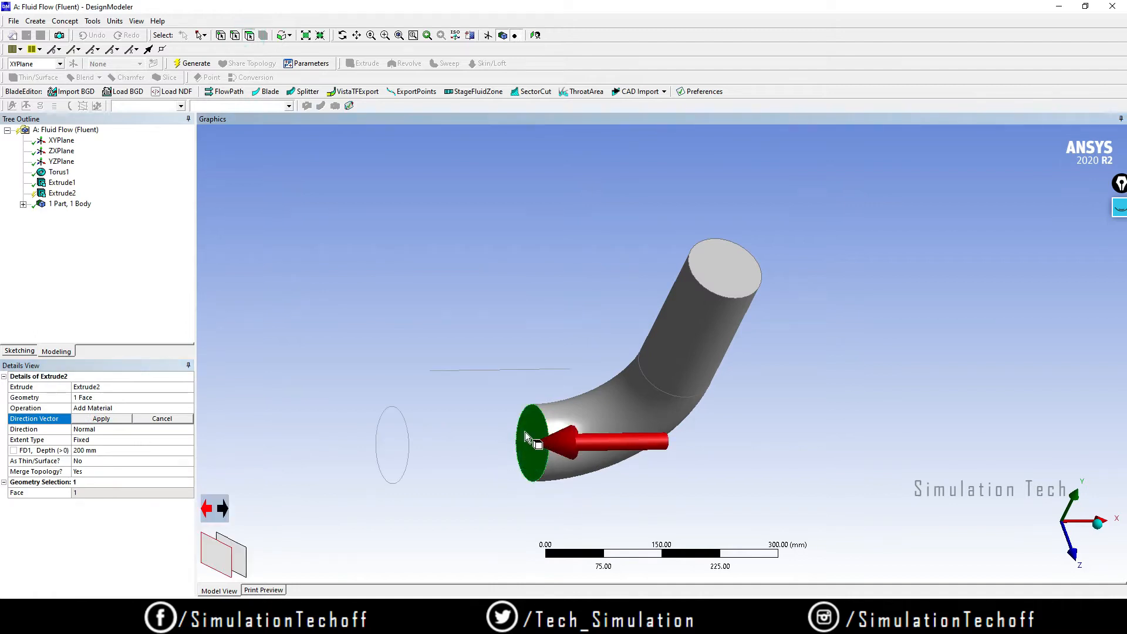
click(97, 419)
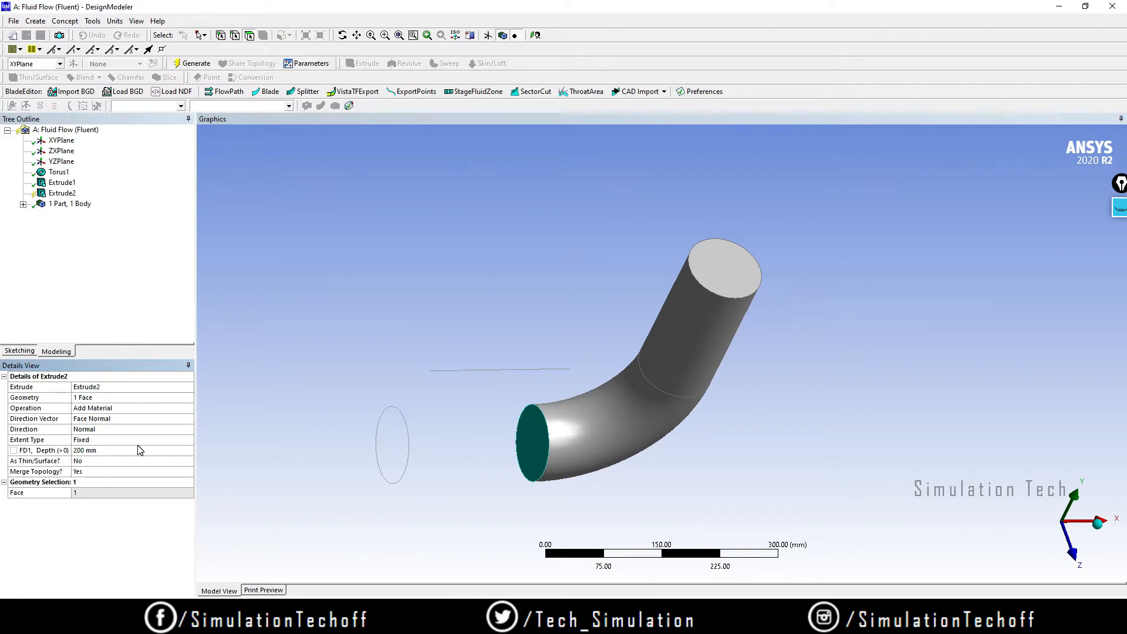
click(187, 63)
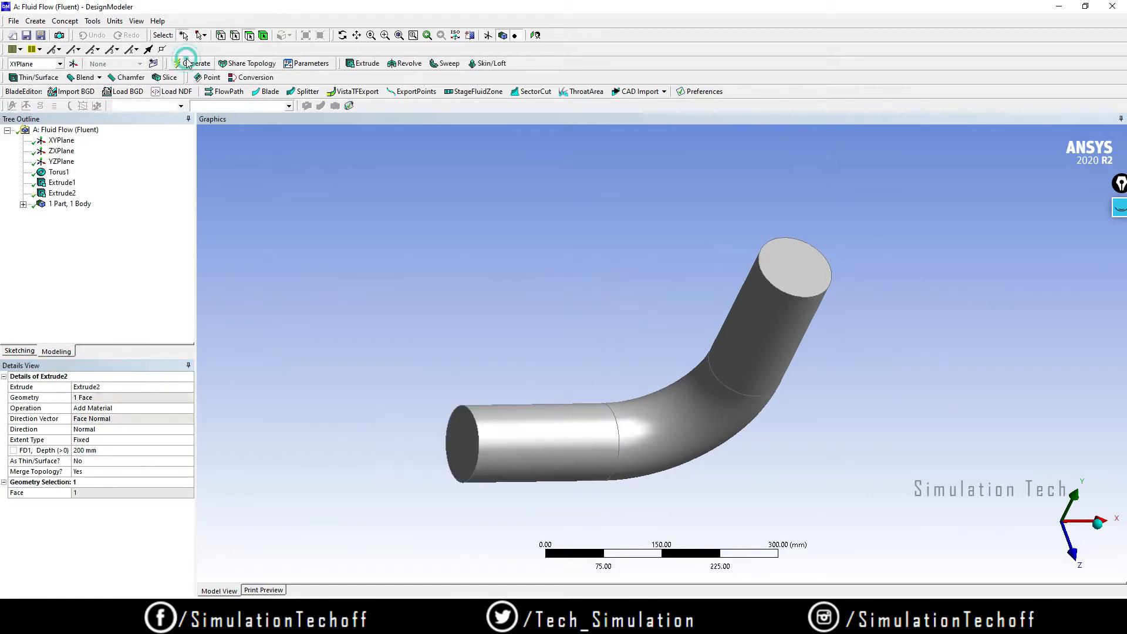
Step: Compare the pipe's side profile with the problem specification slide in PowerPoint, then return to DesignModeler
middle_drag(433, 297, 661, 396)
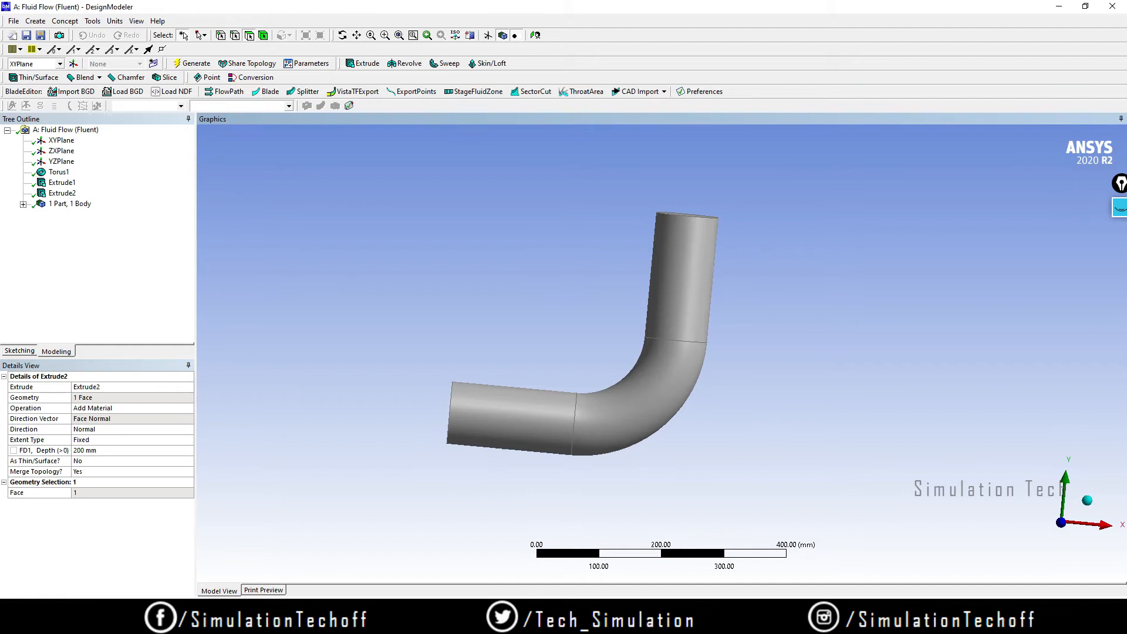
key(alt+Tab)
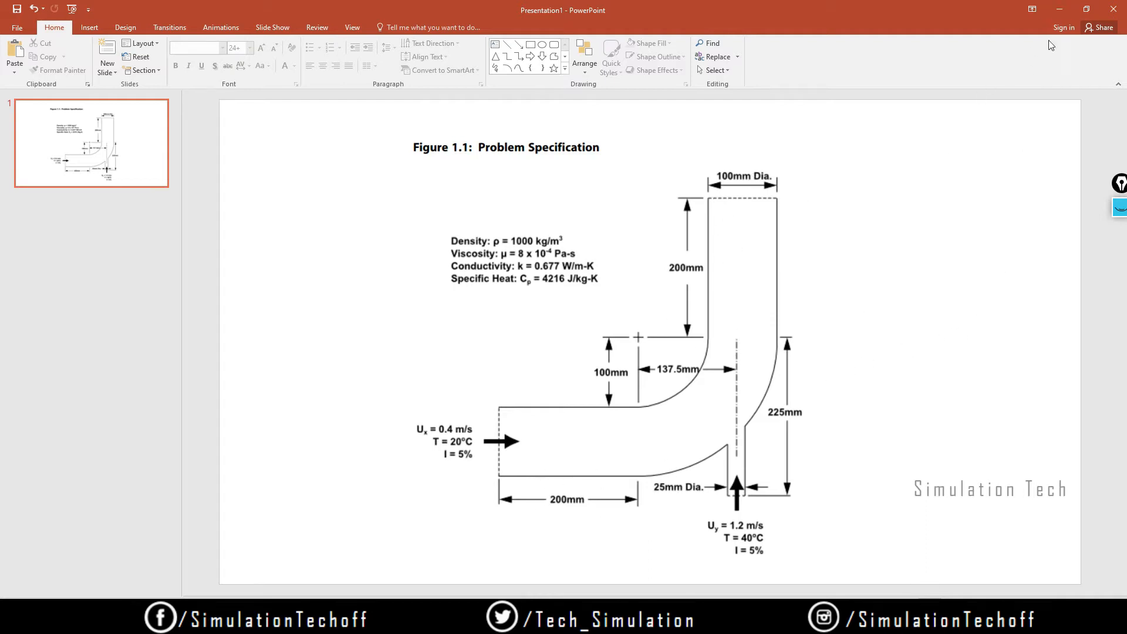
click(1060, 9)
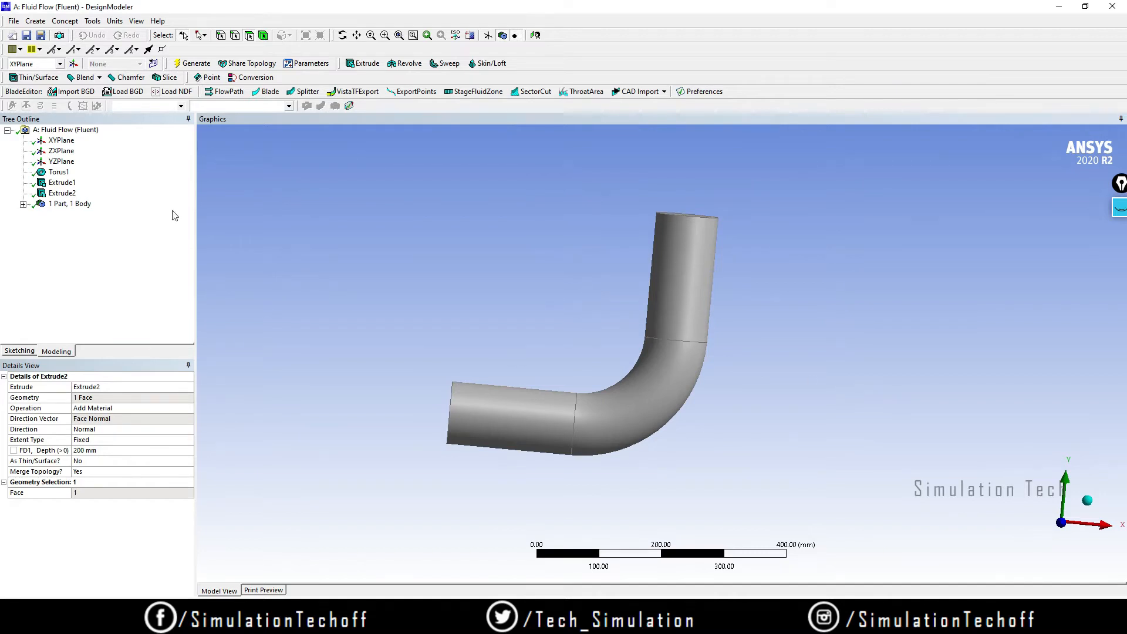
Step: Add a cylinder primitive on the XY plane with its origin at X 137.5 mm and Y -225 mm
click(36, 21)
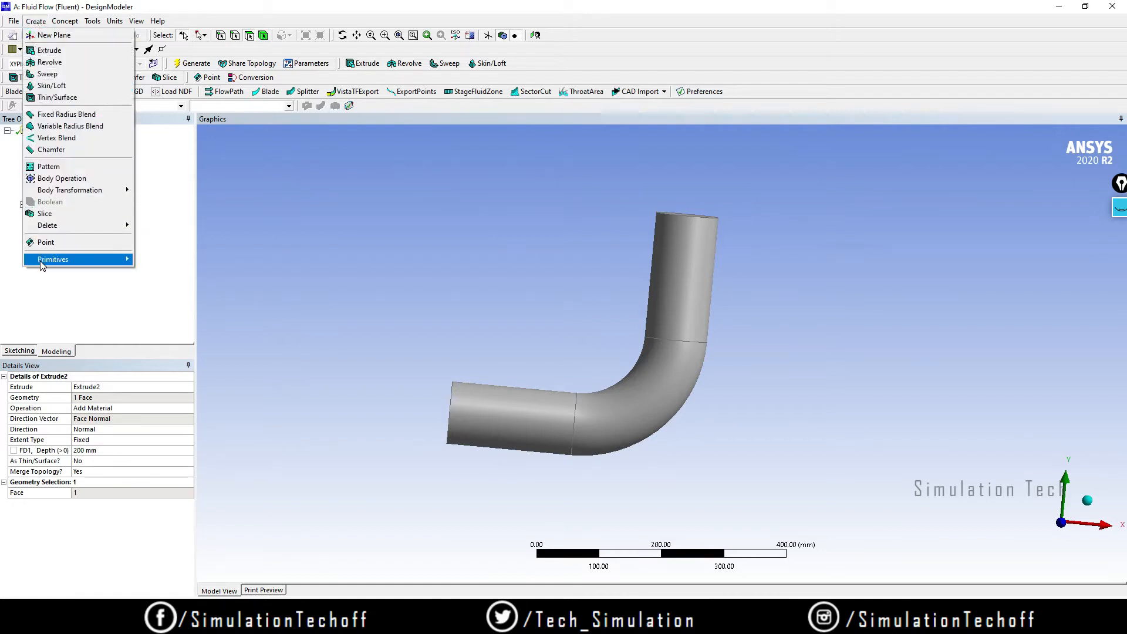
mouse_move(42, 266)
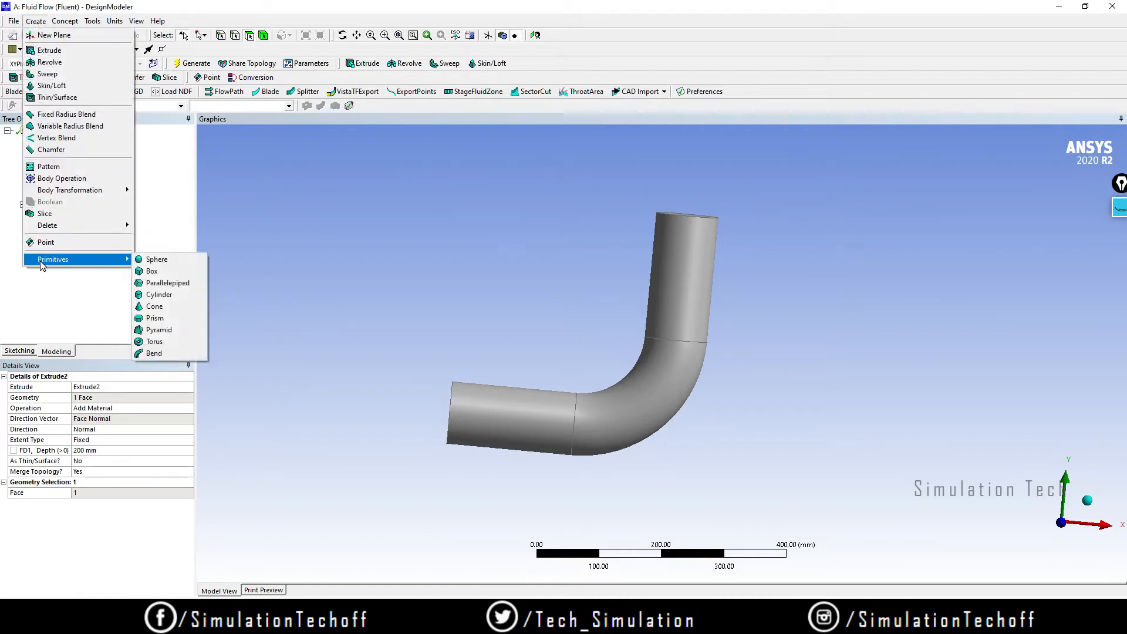
click(164, 300)
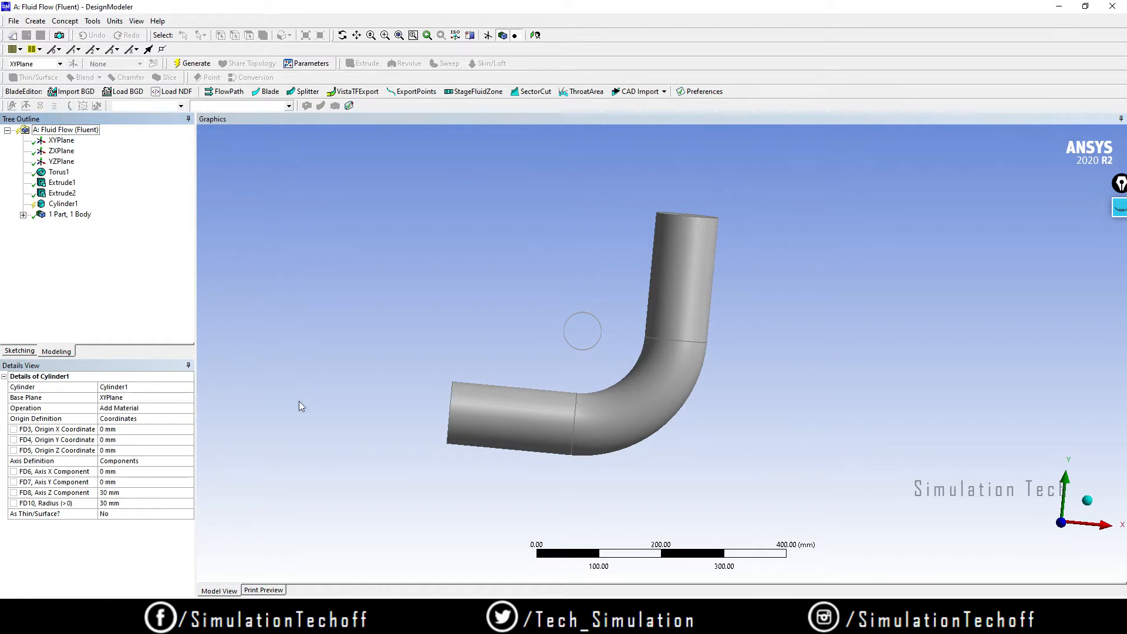
middle_drag(574, 408, 661, 382)
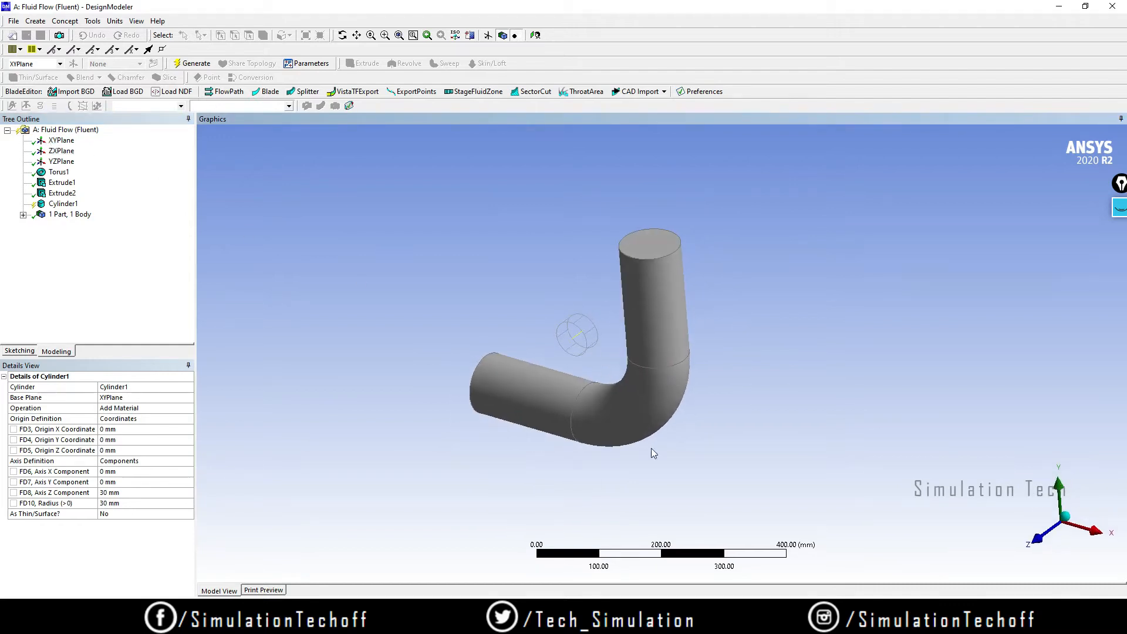
click(127, 429)
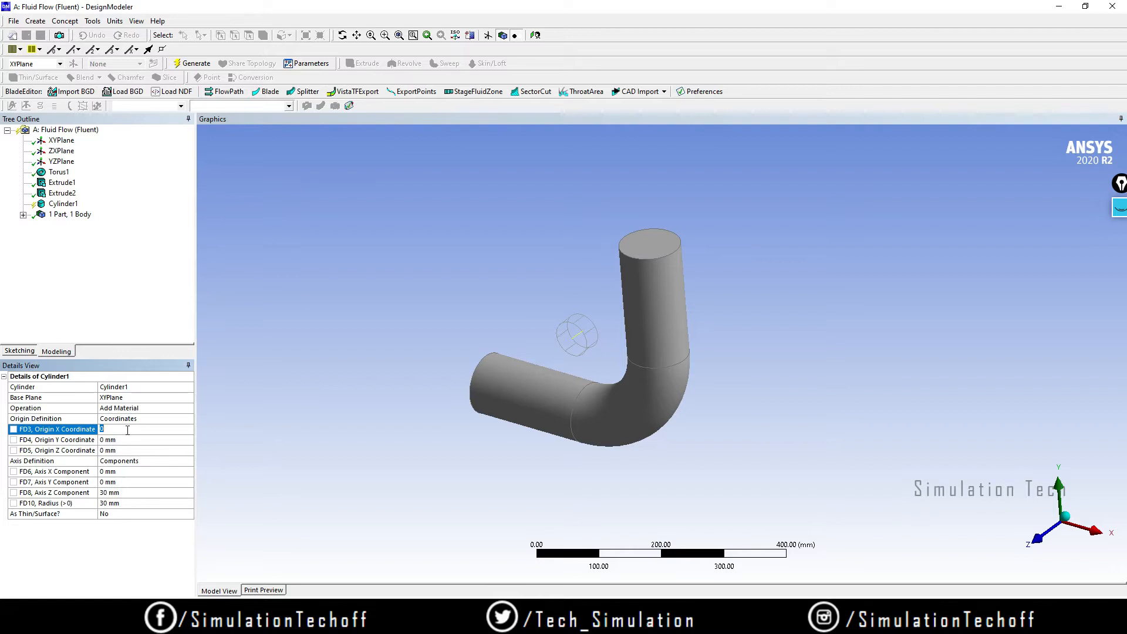
text(137.5)
key(Return)
middle_drag(770, 429, 606, 351)
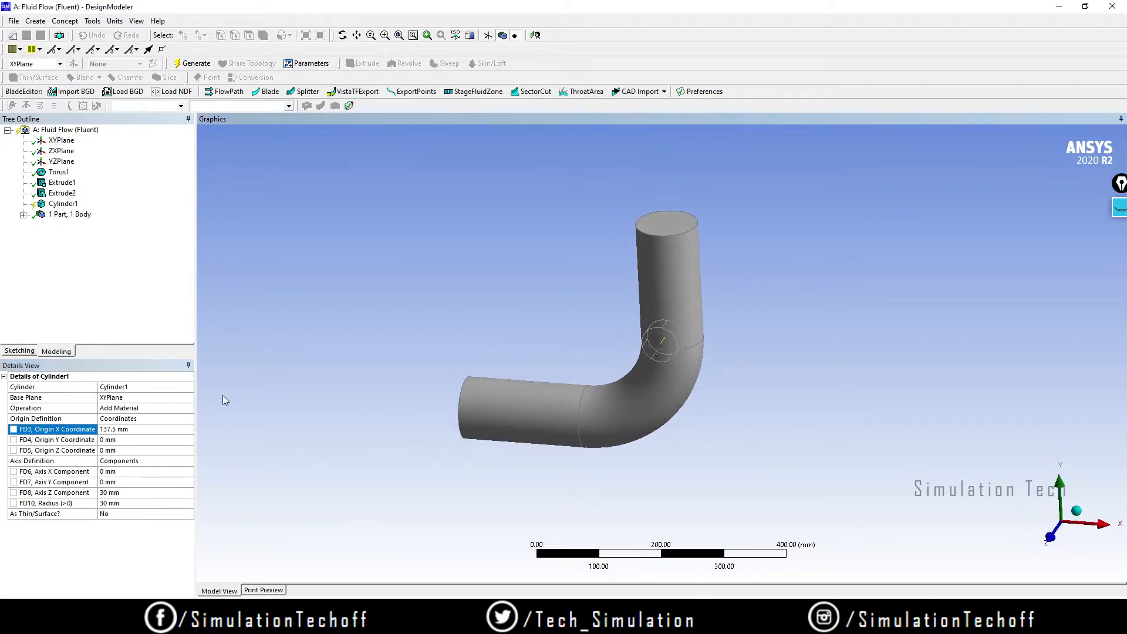
click(137, 440)
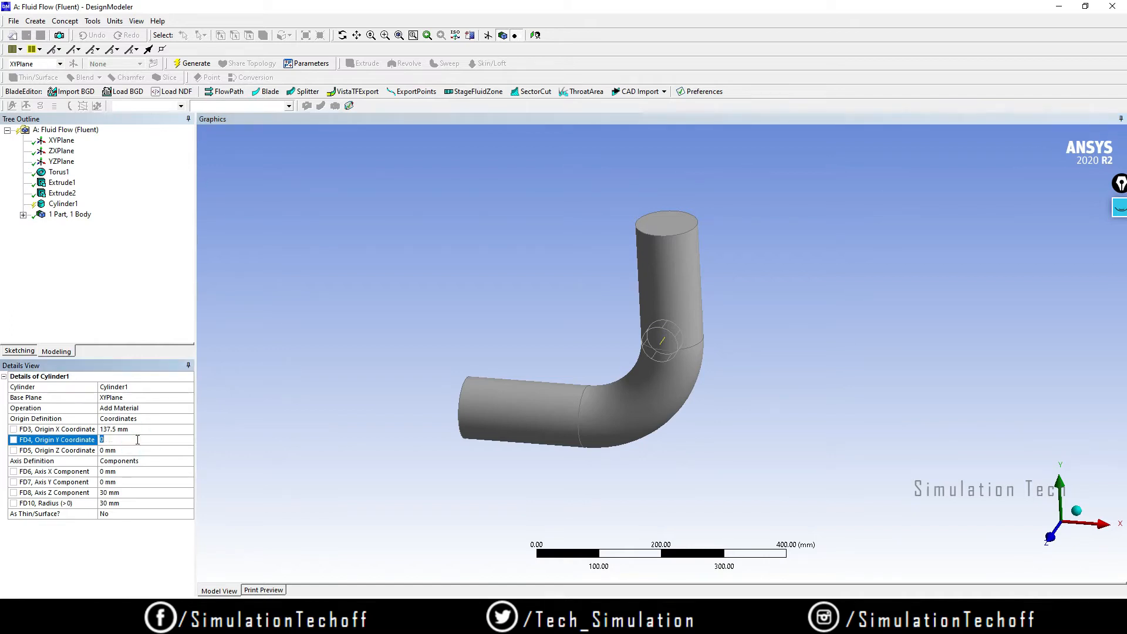
text(-225)
key(Return)
Step: Set the cylinder's axis components to 125 mm in Y and 0 mm in Z
click(126, 482)
text(125)
key(Return)
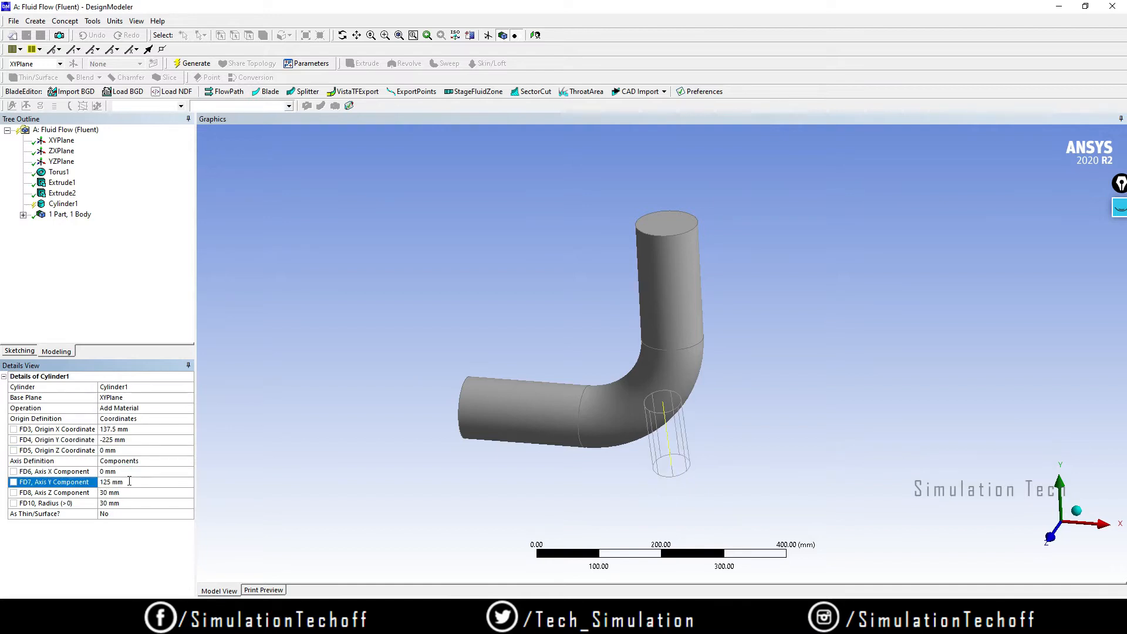
click(128, 493)
key(Return)
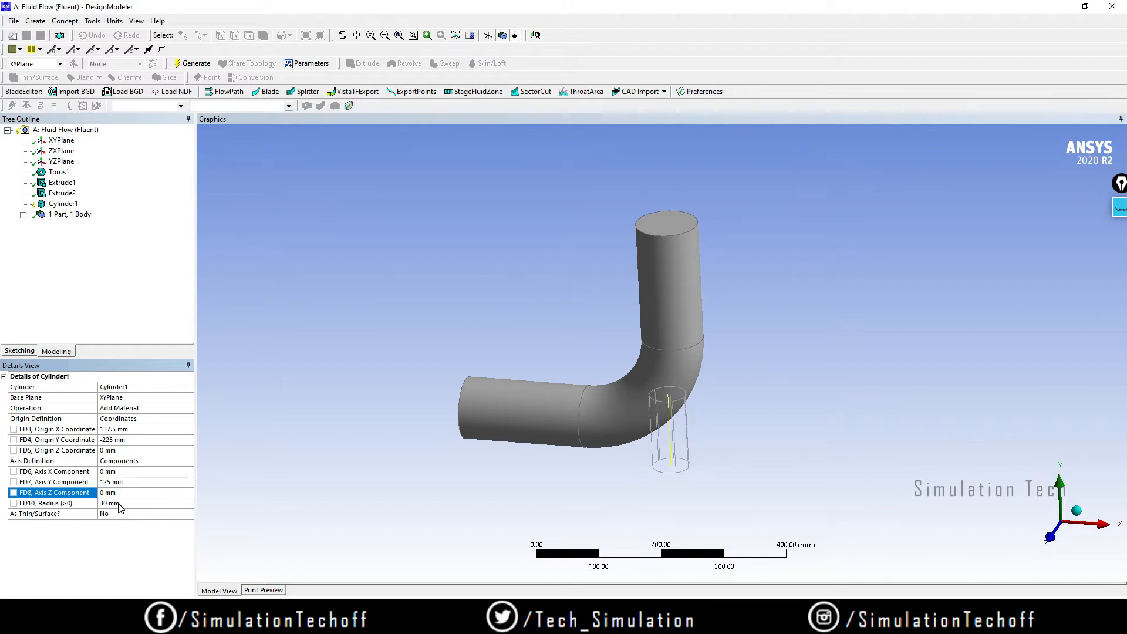
Step: Set the cylinder's radius to 12.5 mm and generate the small inlet pipe beneath the elbow
click(119, 509)
text(1)
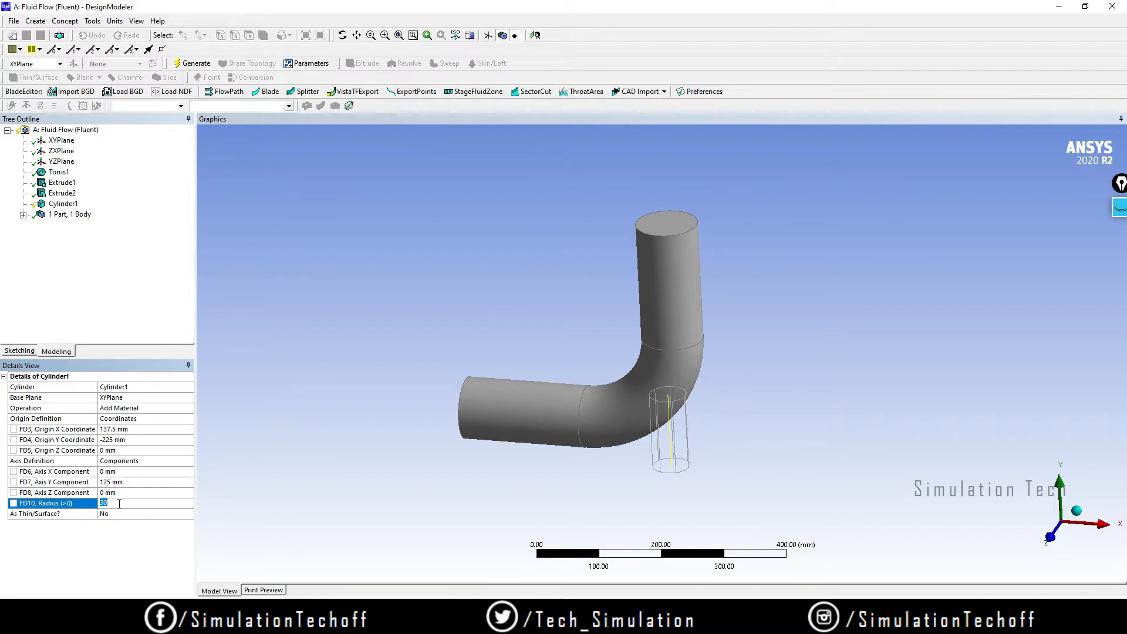
text(2.5)
key(Return)
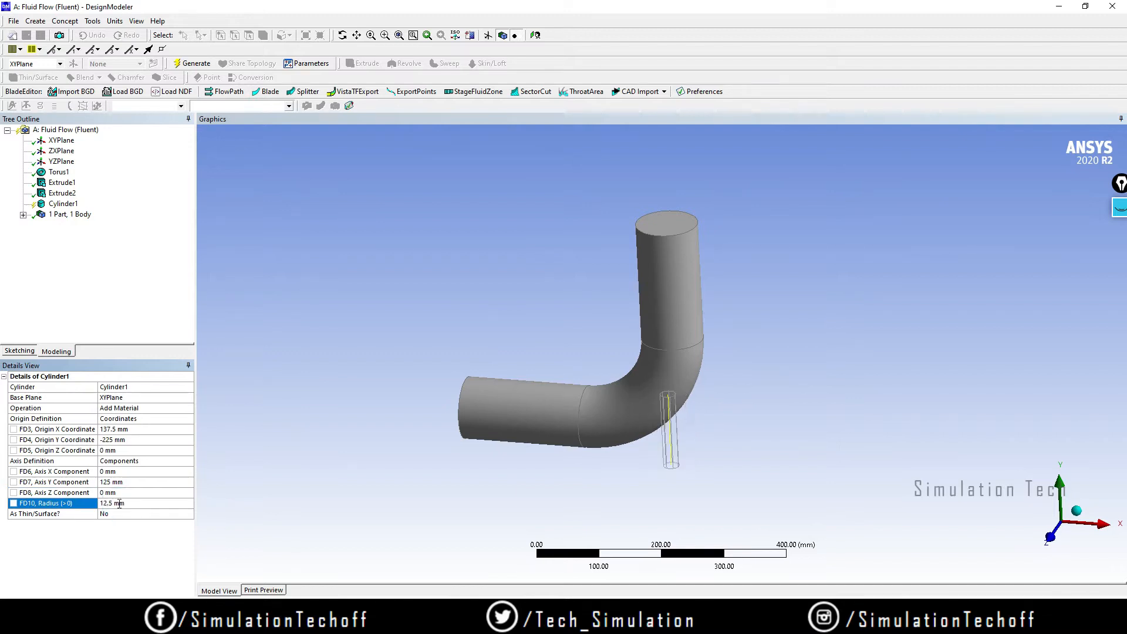
middle_drag(830, 491, 847, 446)
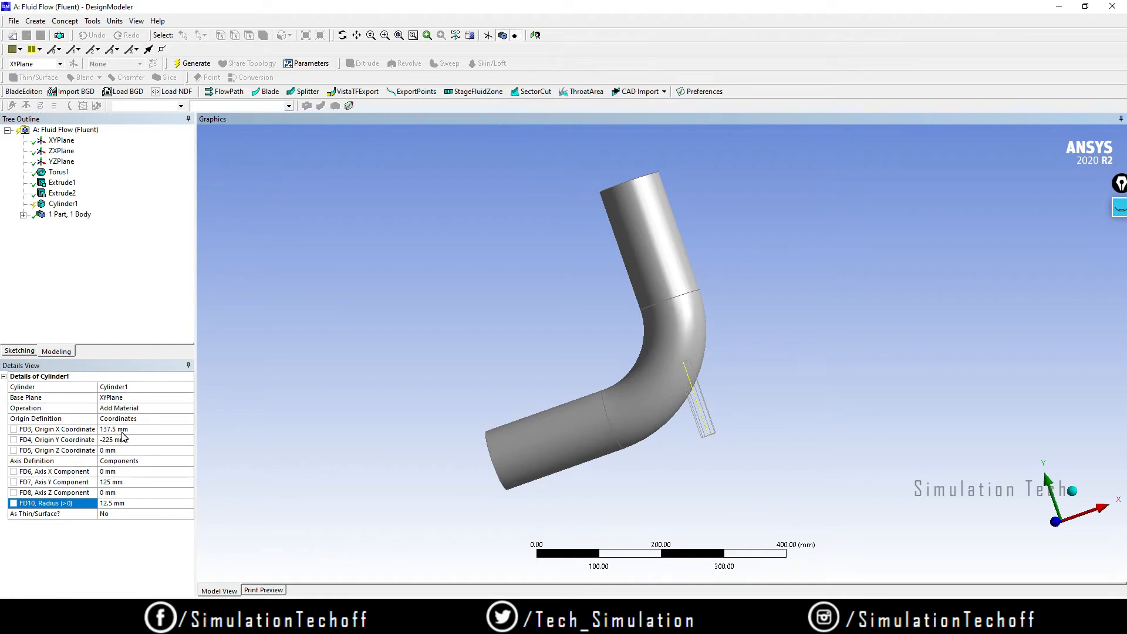
click(190, 67)
middle_drag(634, 388, 677, 444)
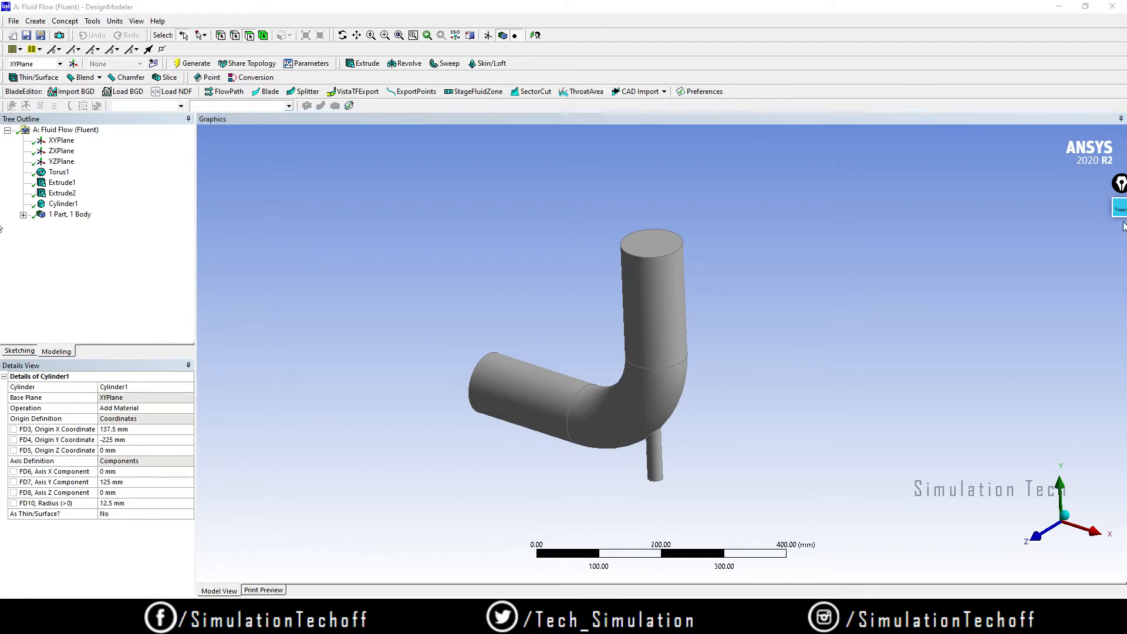
Step: Handwrite the notes ".msh", "Geometry" and "Meshing" over the model with the annotation pen, and clear all the ink
drag(1121, 189, 1042, 150)
click(1042, 169)
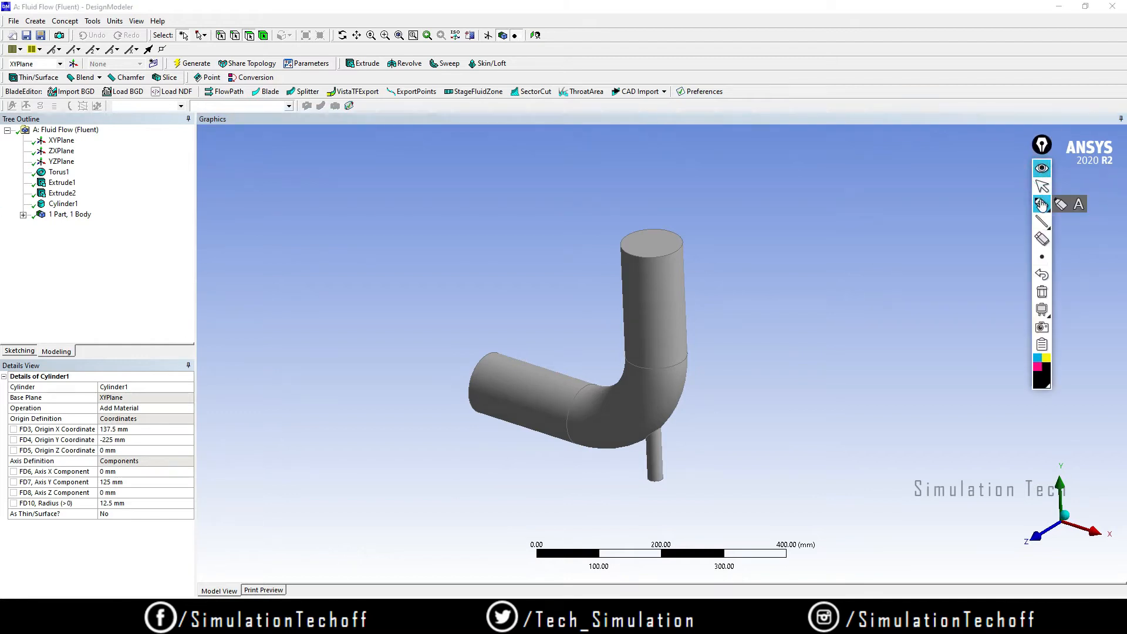
click(1061, 204)
click(286, 272)
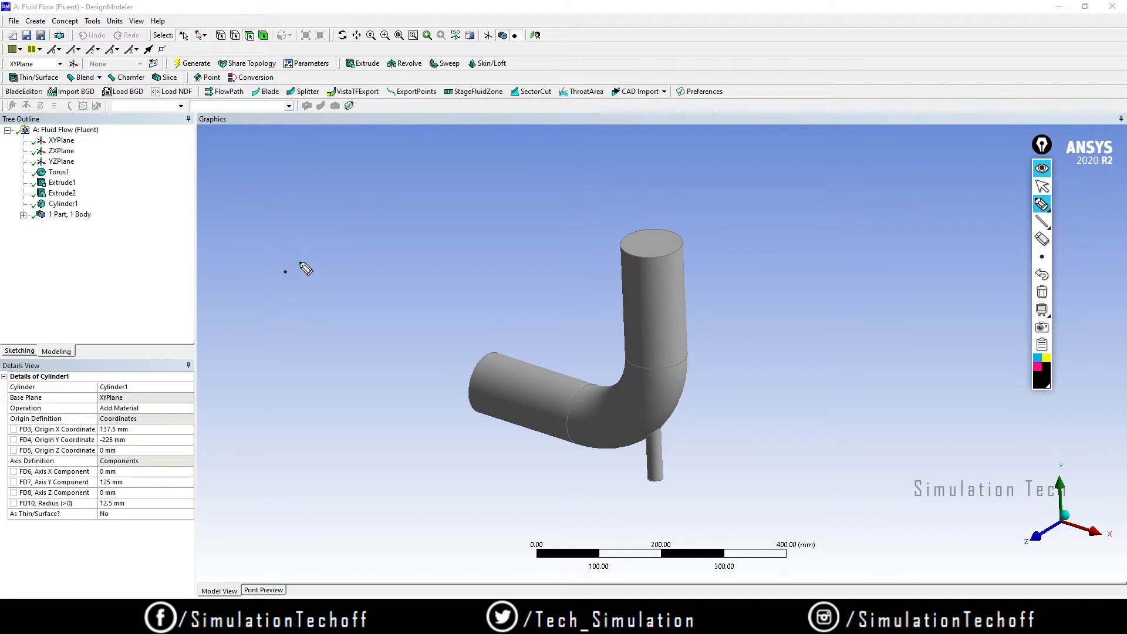
drag(300, 260, 333, 272)
drag(347, 229, 356, 258)
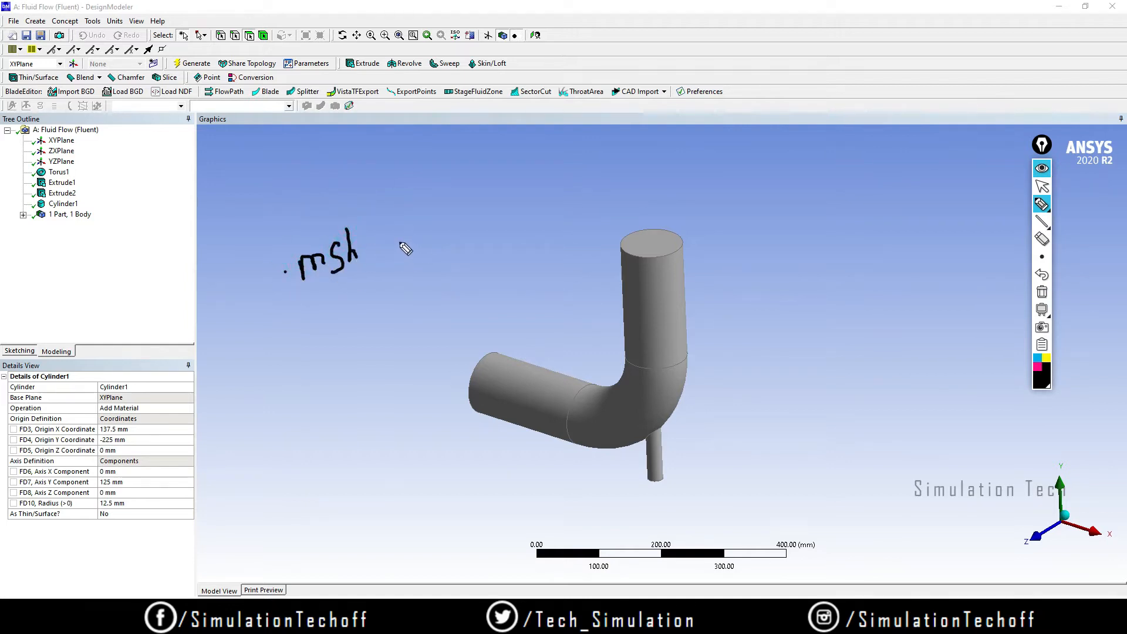
mouse_move(396, 240)
mouse_down()
mouse_move(435, 225)
mouse_move(435, 240)
mouse_move(593, 175)
mouse_move(589, 199)
mouse_up()
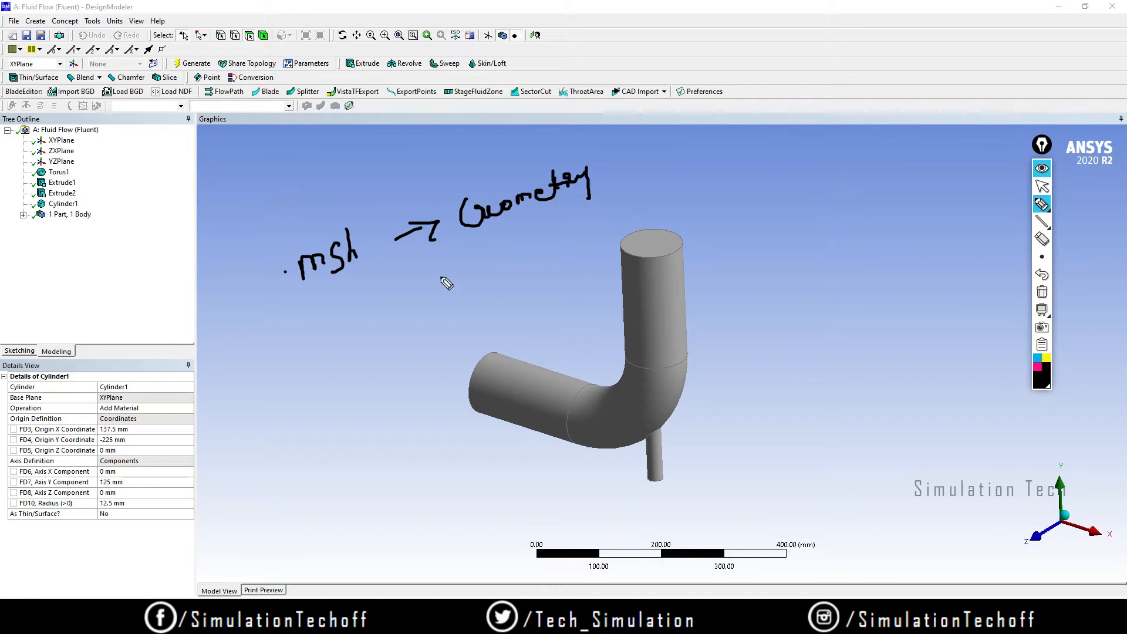
mouse_move(415, 305)
mouse_down()
mouse_move(456, 283)
mouse_move(453, 305)
mouse_up()
mouse_move(484, 289)
mouse_down()
mouse_move(477, 264)
mouse_move(515, 273)
mouse_move(528, 252)
mouse_move(564, 258)
mouse_move(572, 292)
mouse_up()
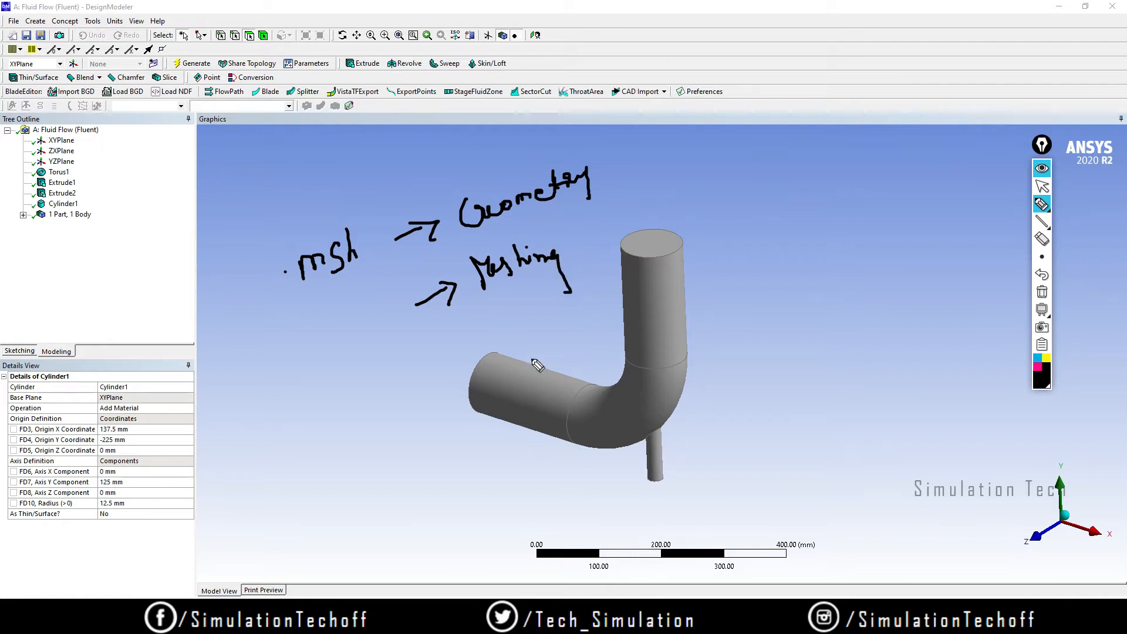
mouse_move(253, 243)
mouse_down()
mouse_move(299, 332)
mouse_move(378, 203)
mouse_move(246, 241)
mouse_up()
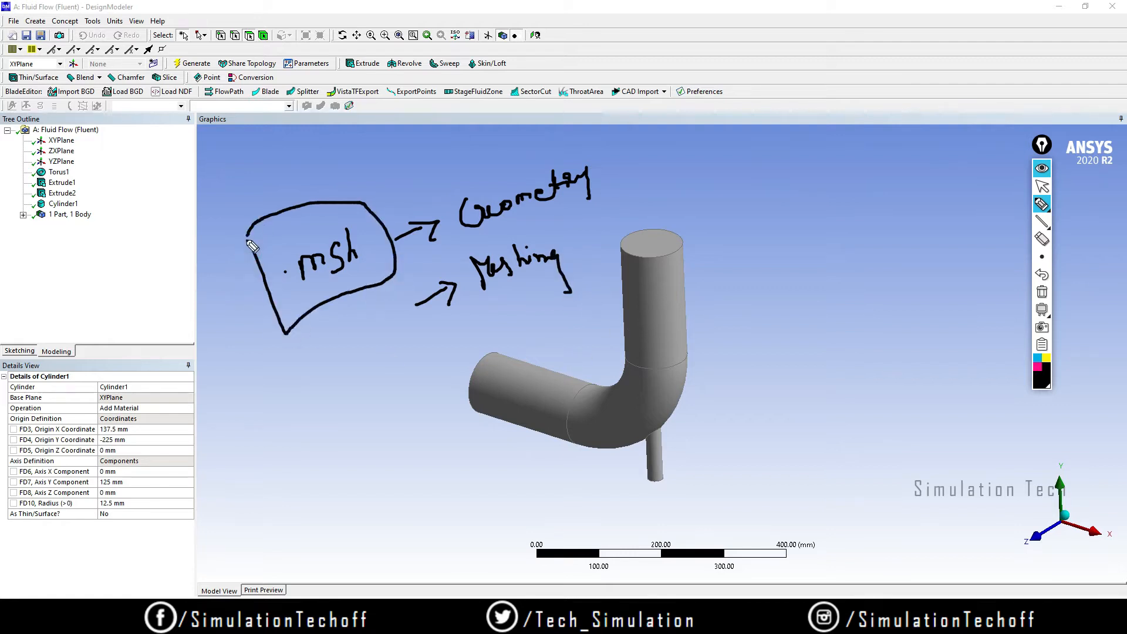
click(1042, 292)
mouse_move(381, 226)
mouse_down()
mouse_move(456, 219)
mouse_move(485, 176)
mouse_move(524, 182)
mouse_move(530, 162)
mouse_move(543, 161)
mouse_move(554, 193)
mouse_up()
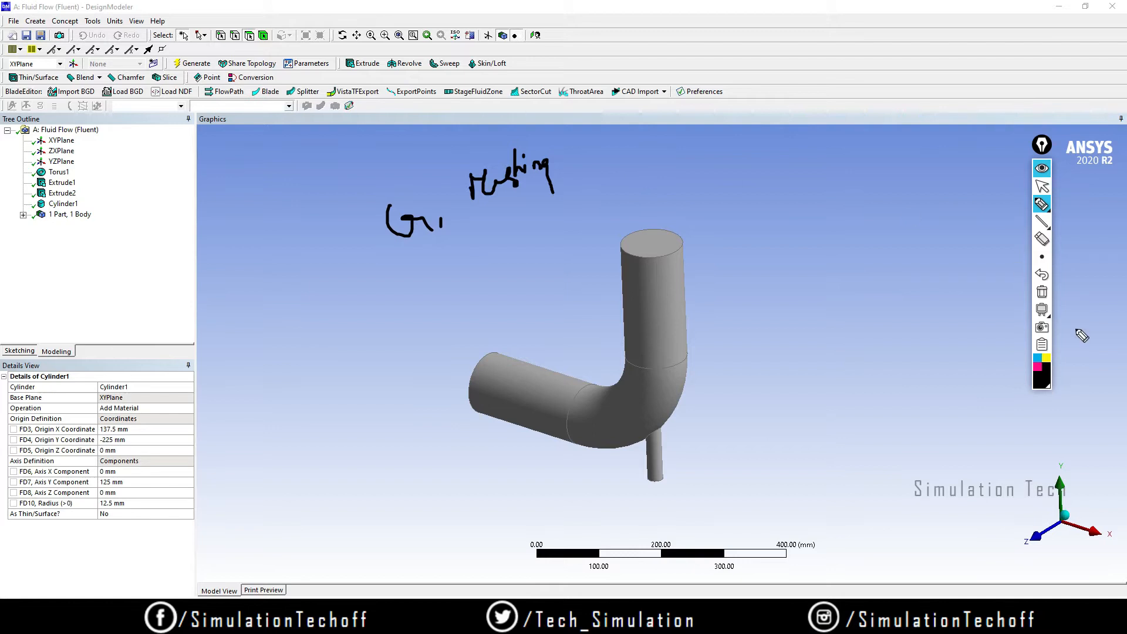
click(1043, 293)
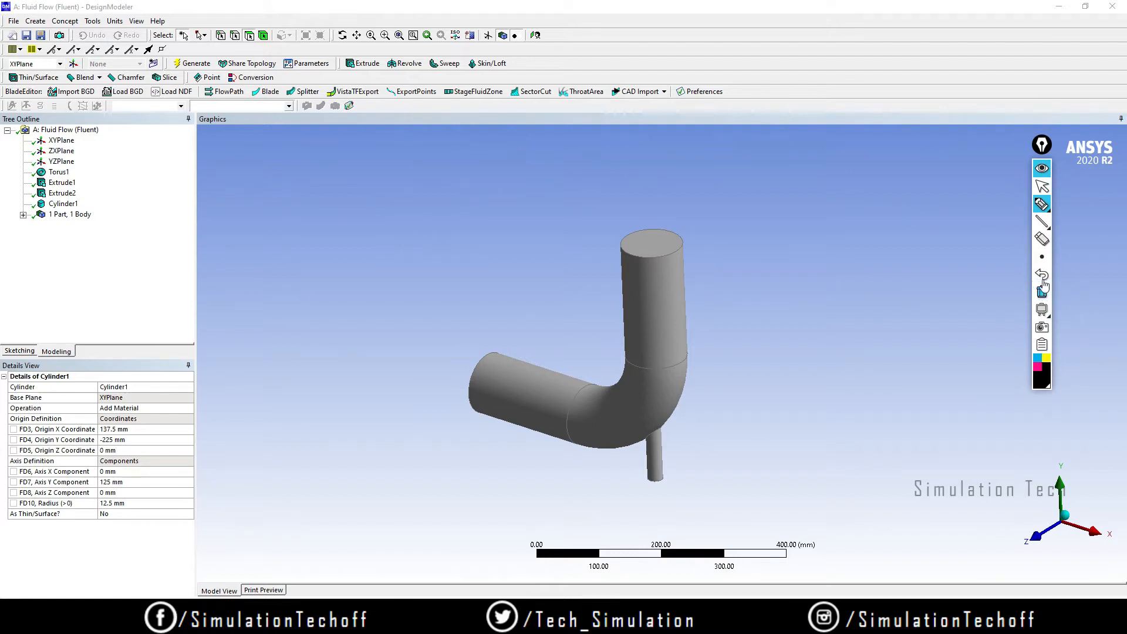
click(1043, 191)
Step: Compare the pipe and its small inlet with the problem specification slide in PowerPoint, and return to DesignModeler
mouse_move(611, 353)
middle_down()
mouse_move(675, 441)
mouse_move(563, 428)
mouse_move(662, 372)
mouse_move(651, 414)
middle_up()
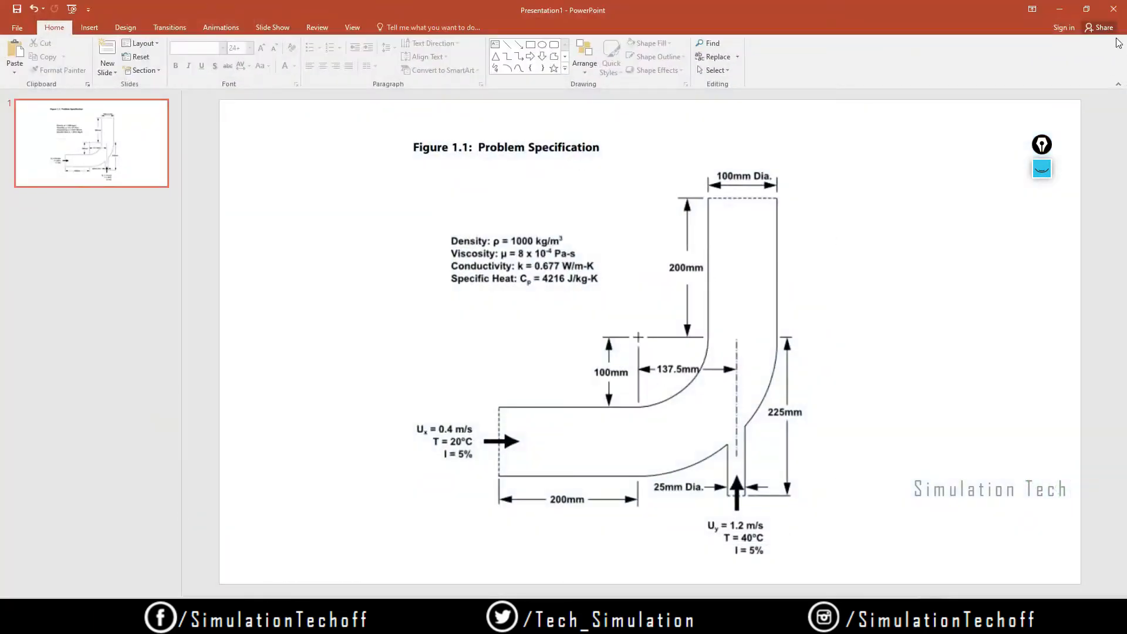
click(1060, 8)
middle_drag(776, 297, 707, 368)
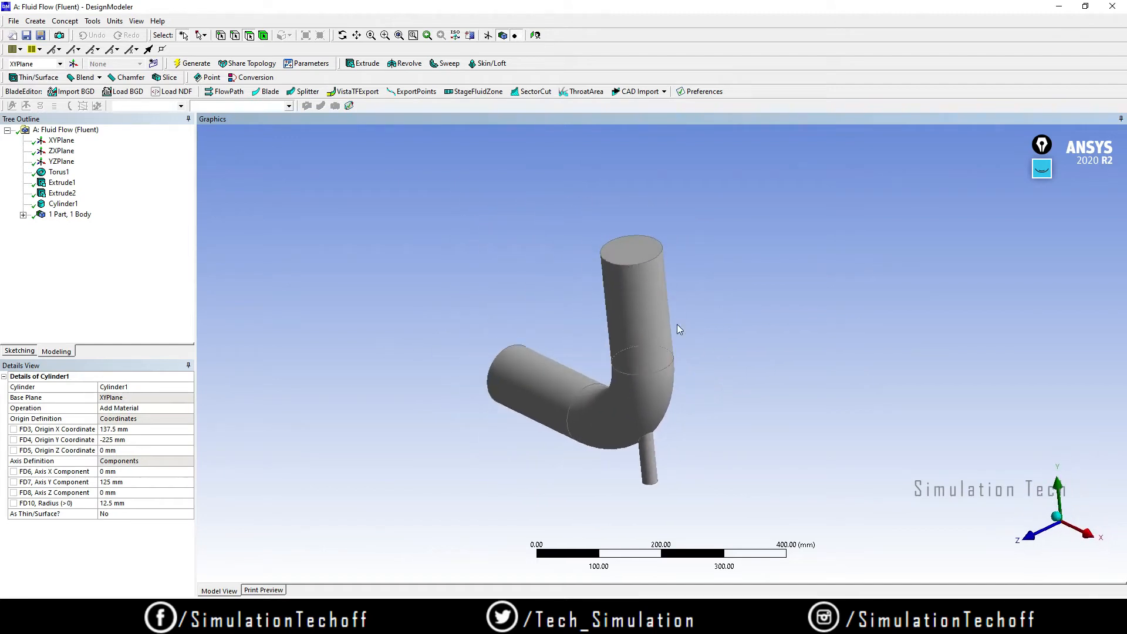
middle_drag(807, 394, 627, 424)
Step: Mark the pipe's symmetry line with a straight annotation stroke over the end view, and remove the stroke
click(1043, 170)
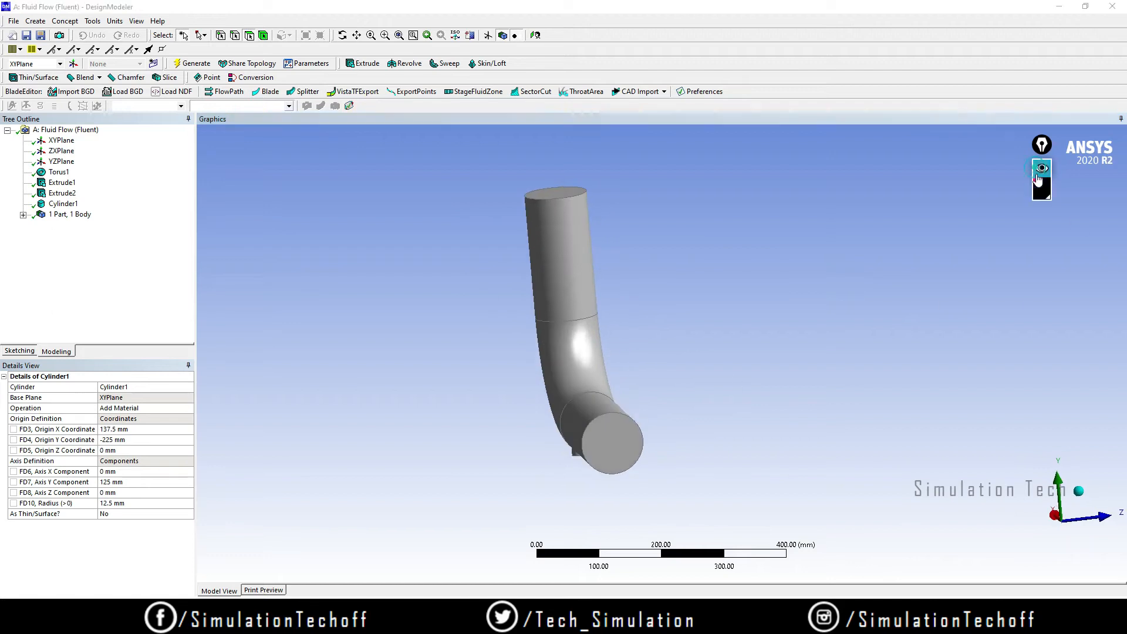
click(1043, 222)
drag(545, 169, 613, 489)
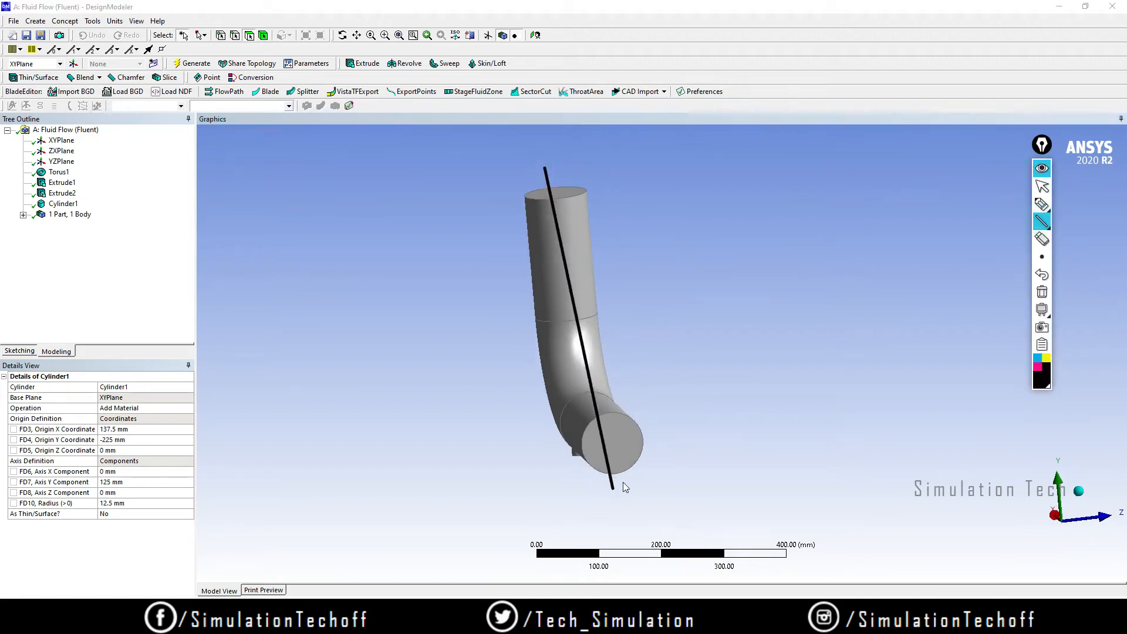
click(1042, 278)
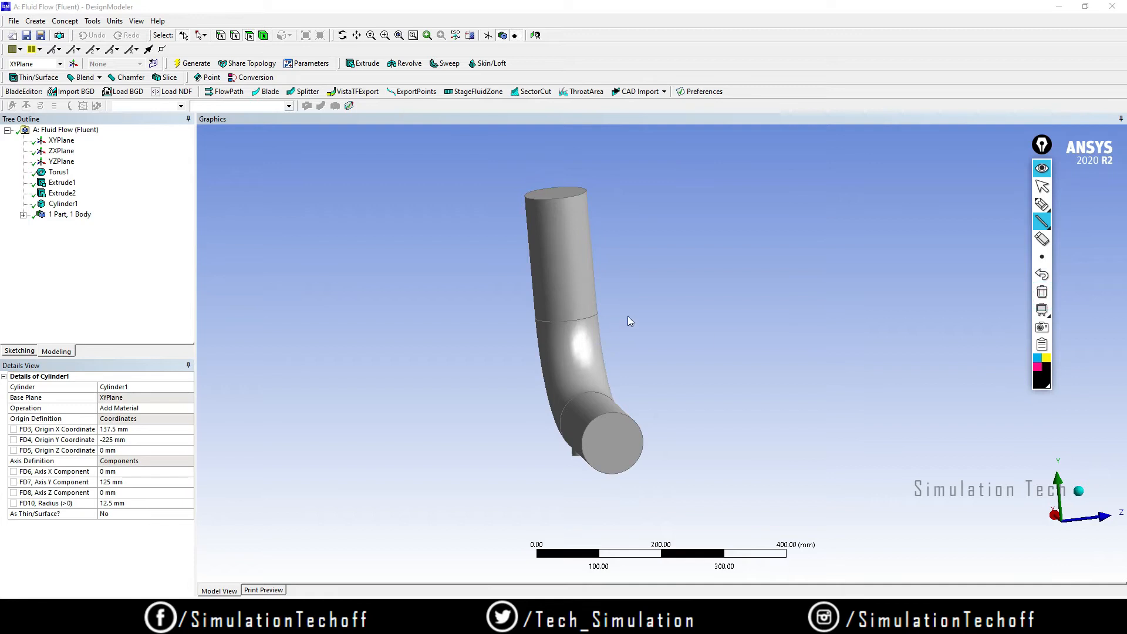
click(1044, 170)
mouse_move(1043, 146)
mouse_down()
mouse_move(1105, 97)
mouse_move(1092, 44)
mouse_up()
Step: Start a Symmetry feature for the pipe body and examine the model's orientation to identify its symmetry plane
middle_drag(581, 364, 613, 182)
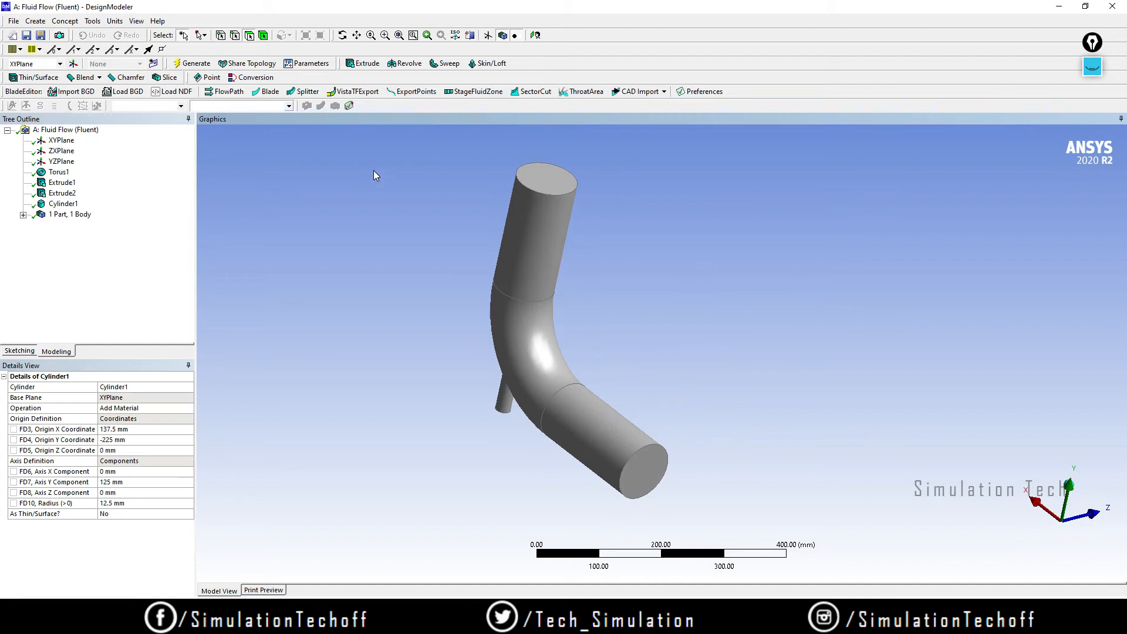
click(93, 22)
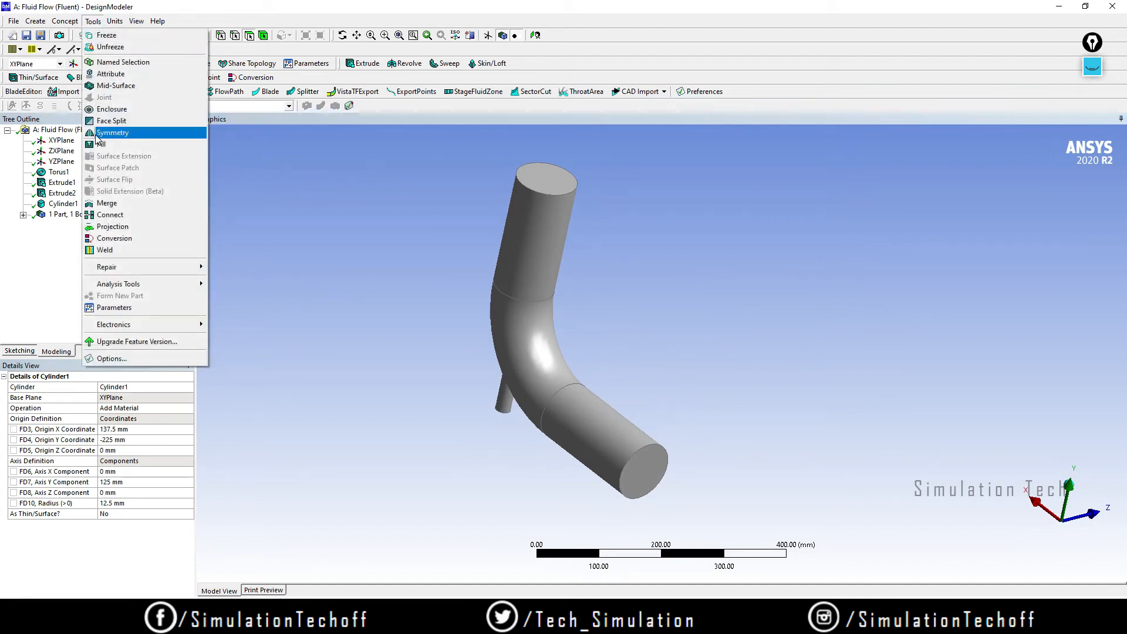
click(138, 139)
middle_drag(658, 317, 653, 367)
scroll(644, 380, up, 1)
scroll(645, 380, down, 1)
ctrl+middle_drag(542, 387, 669, 340)
scroll(744, 337, up, 2)
scroll(672, 362, down, 1)
ctrl+middle_drag(744, 337, 690, 342)
scroll(672, 362, down, 1)
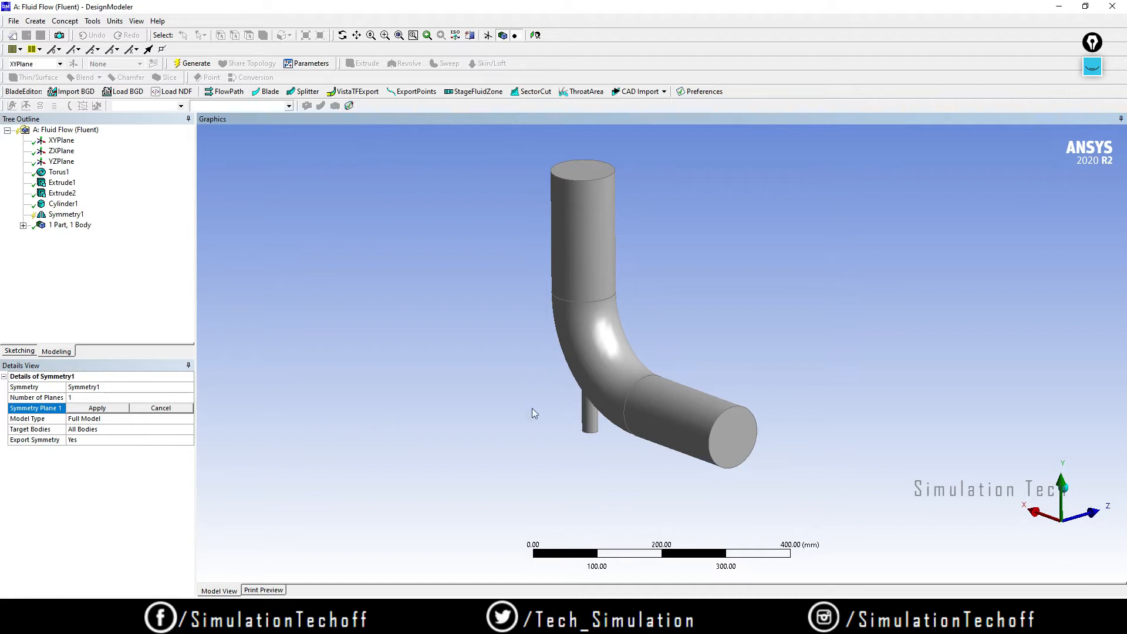
middle_drag(534, 413, 518, 435)
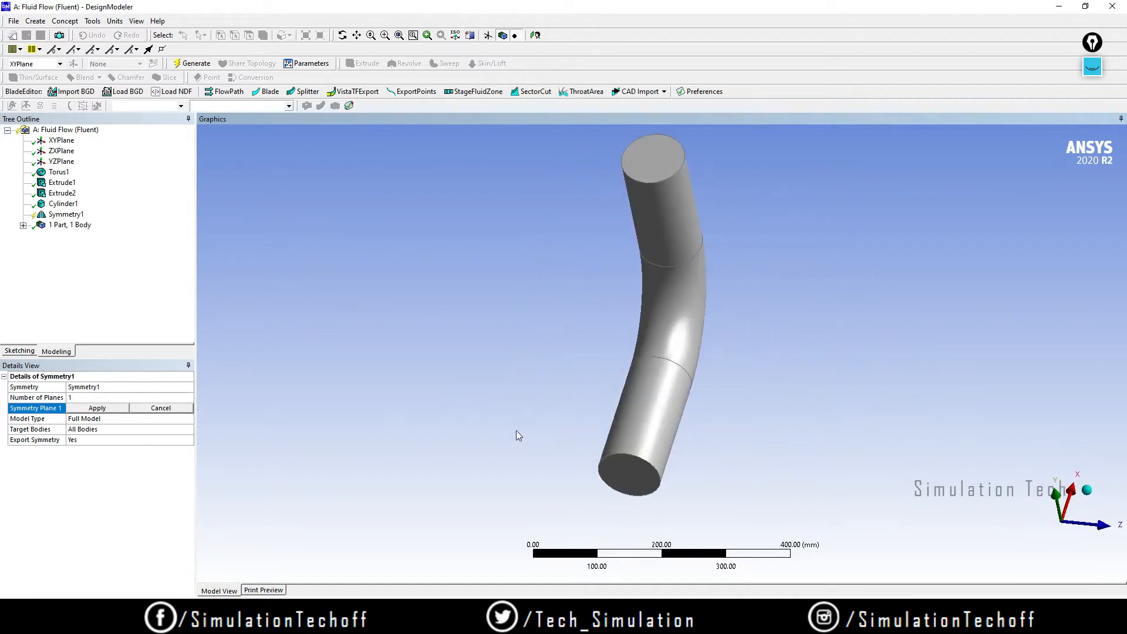
Step: Assign the XY plane as Symmetry Plane 1 of the Symmetry feature
click(60, 142)
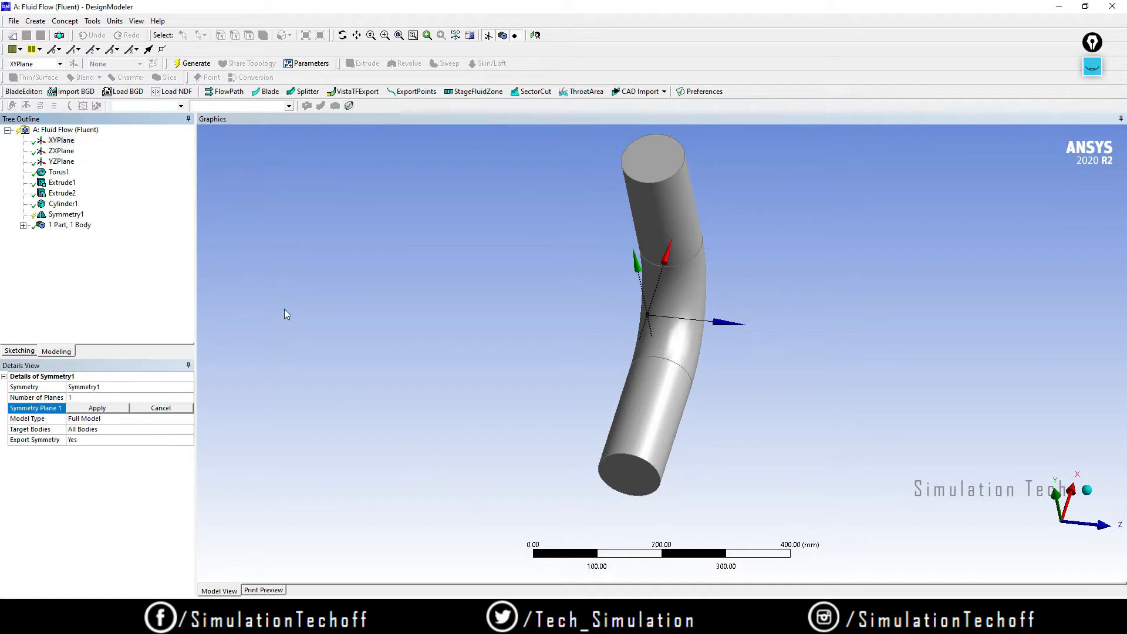
middle_drag(487, 359, 536, 292)
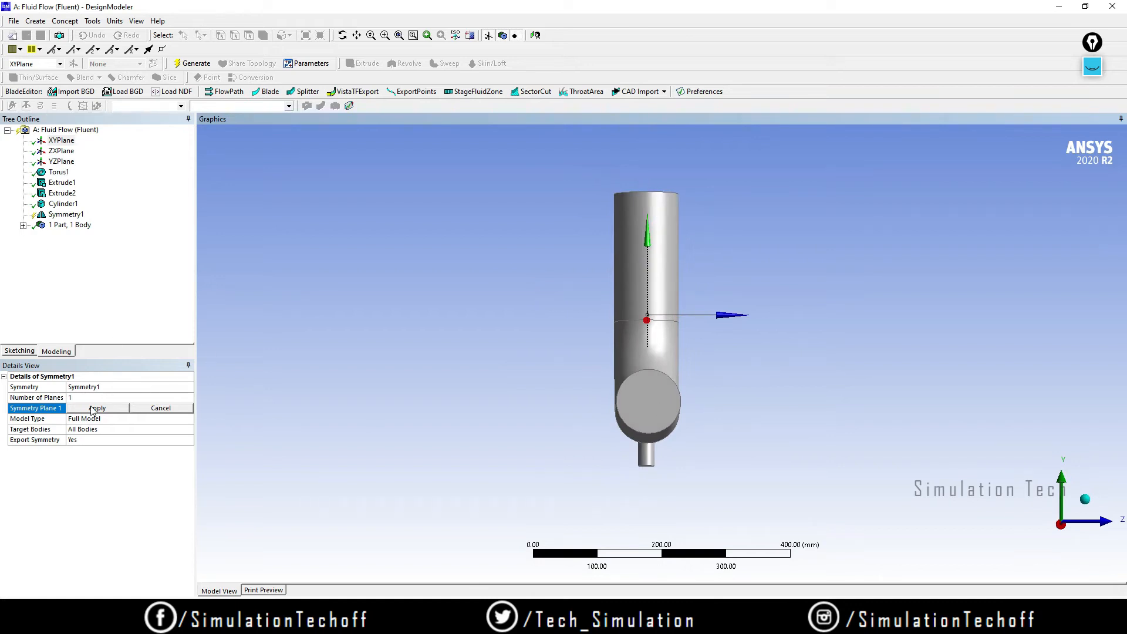
click(59, 141)
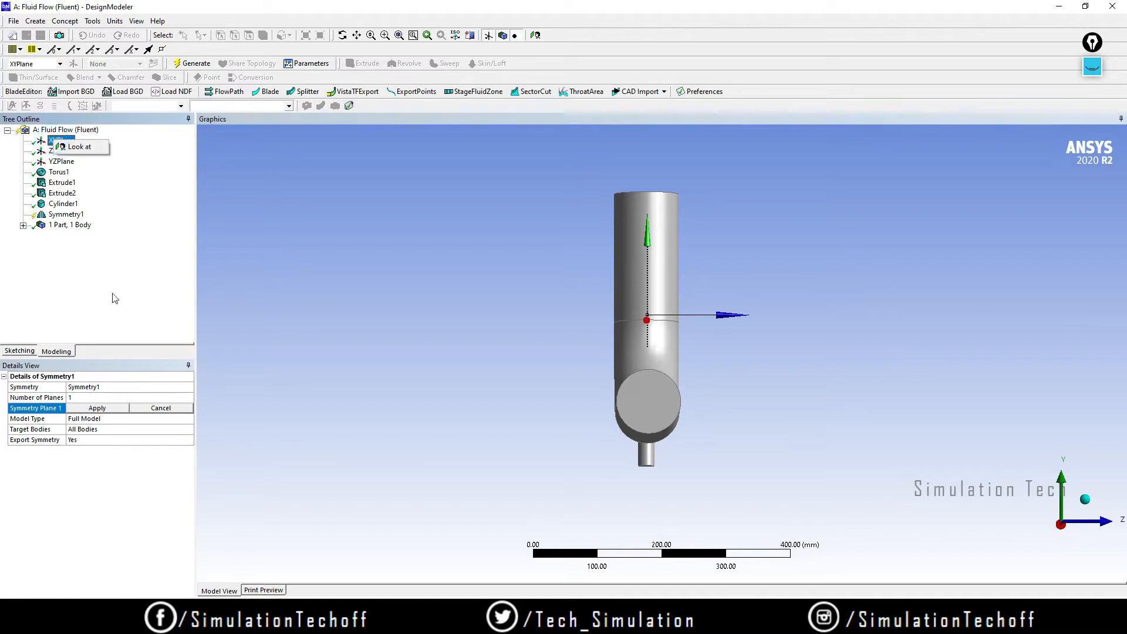
click(97, 408)
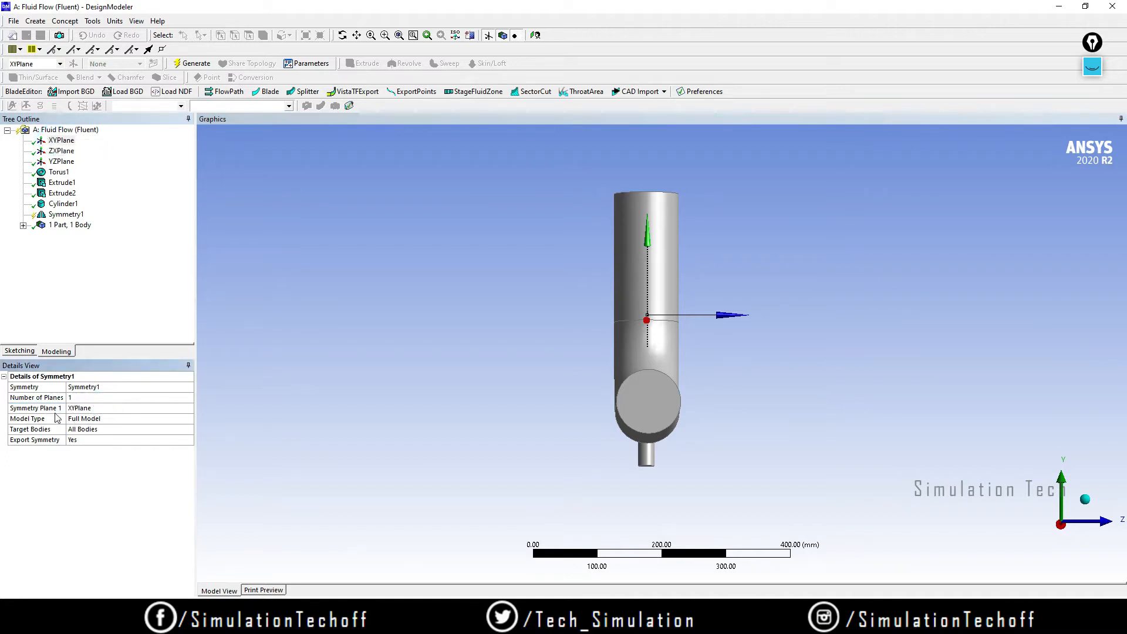
right_click(444, 390)
click(403, 268)
middle_drag(837, 352, 705, 379)
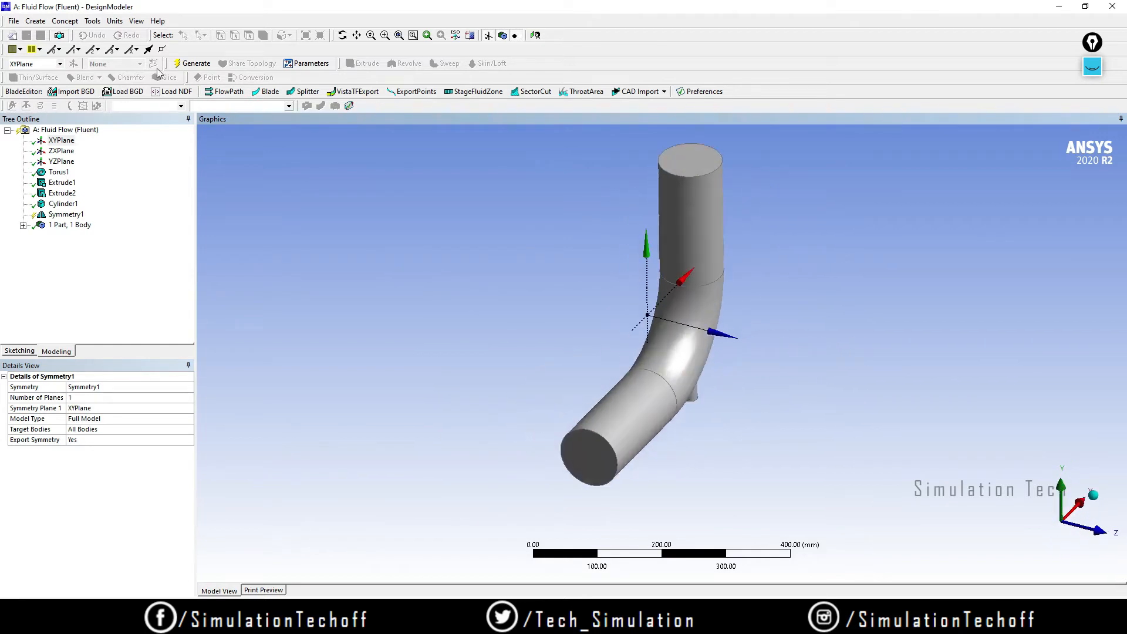
Step: Generate the symmetry cut about the XY plane and examine the halved pipe from both sides
mouse_move(851, 308)
middle_down()
mouse_move(731, 283)
mouse_move(745, 297)
mouse_move(1079, 303)
mouse_move(922, 302)
mouse_move(659, 376)
mouse_move(629, 315)
mouse_move(728, 306)
mouse_move(470, 340)
mouse_move(812, 370)
mouse_move(605, 369)
mouse_move(664, 407)
mouse_move(611, 423)
mouse_move(858, 309)
middle_up()
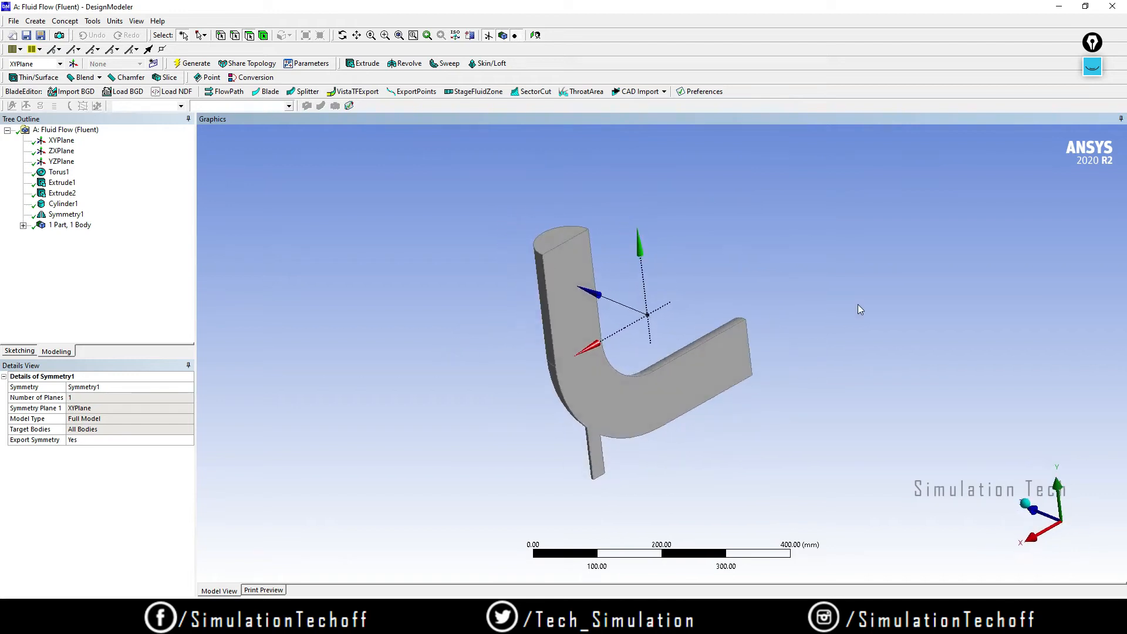
click(64, 215)
click(286, 248)
drag(1093, 43, 1017, 52)
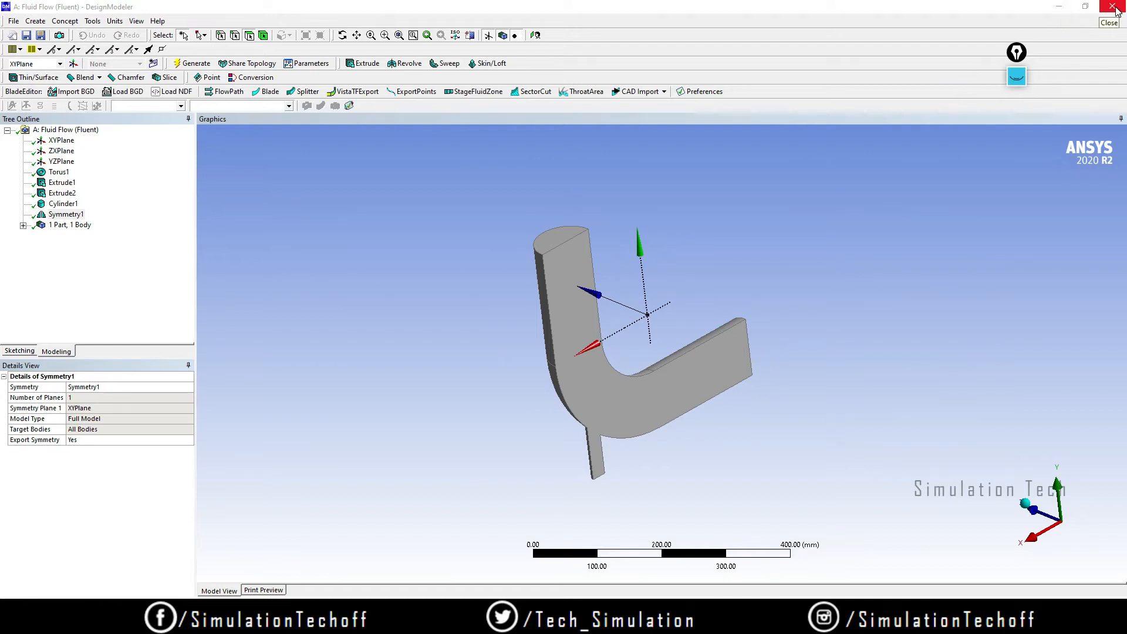
click(919, 372)
middle_drag(921, 337, 720, 349)
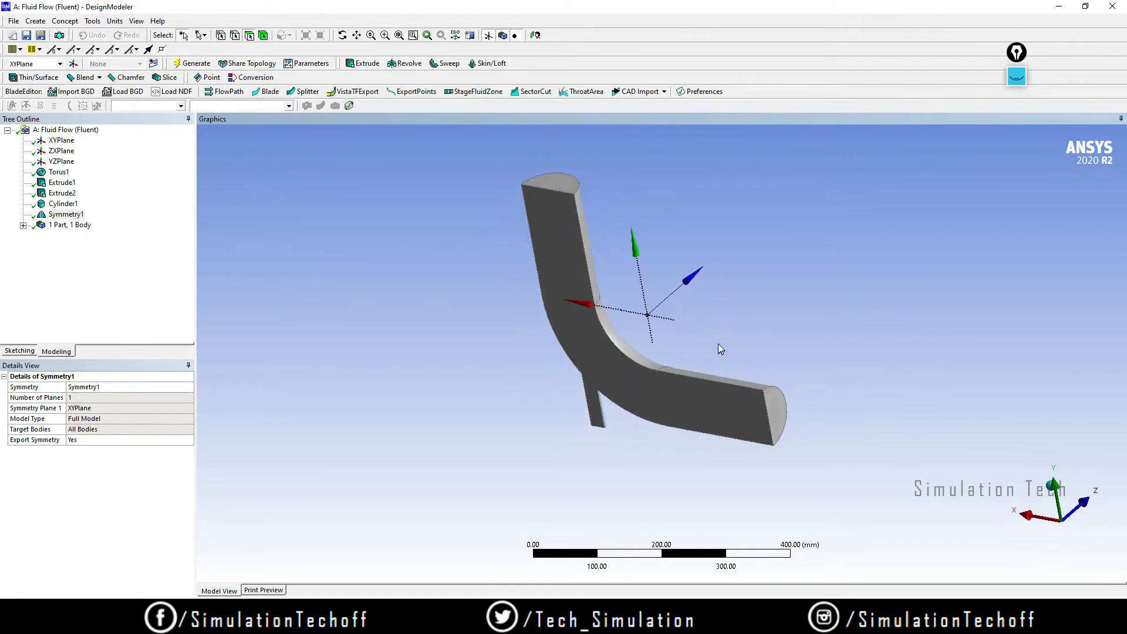
middle_drag(841, 423, 854, 397)
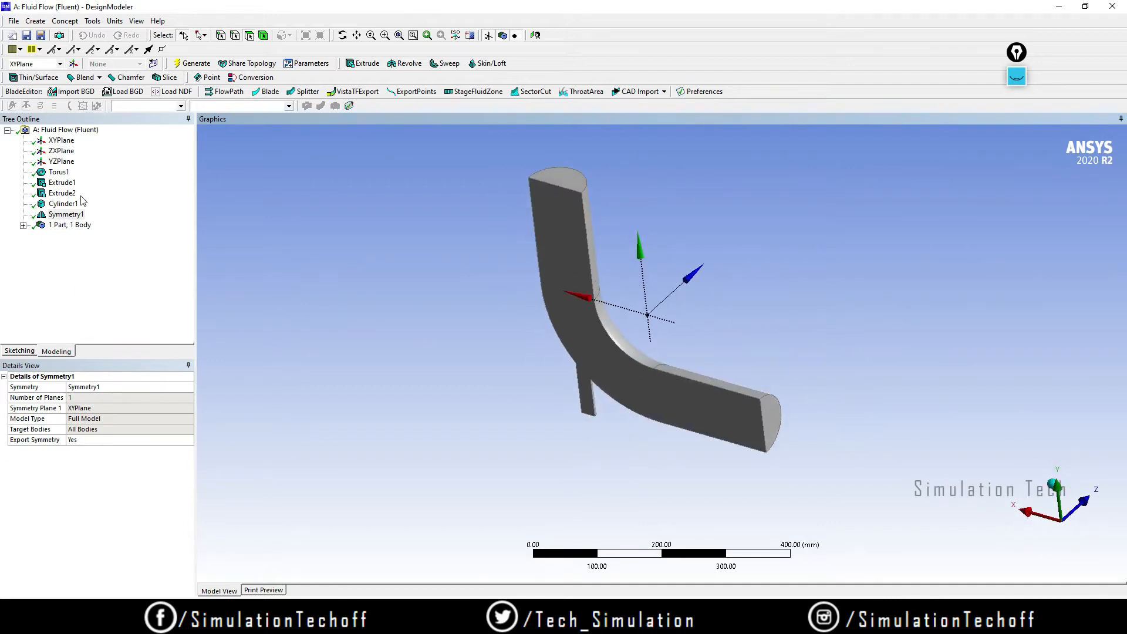
Step: Set the Fluid/Solid property of the pipe's solid body to Fluid
click(24, 227)
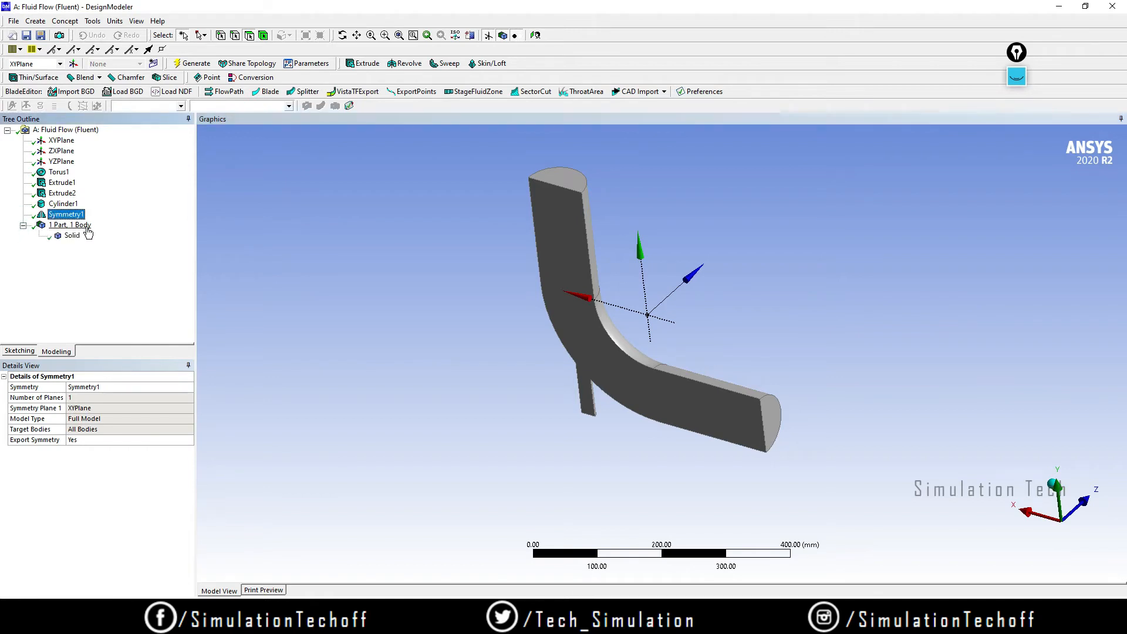
click(70, 237)
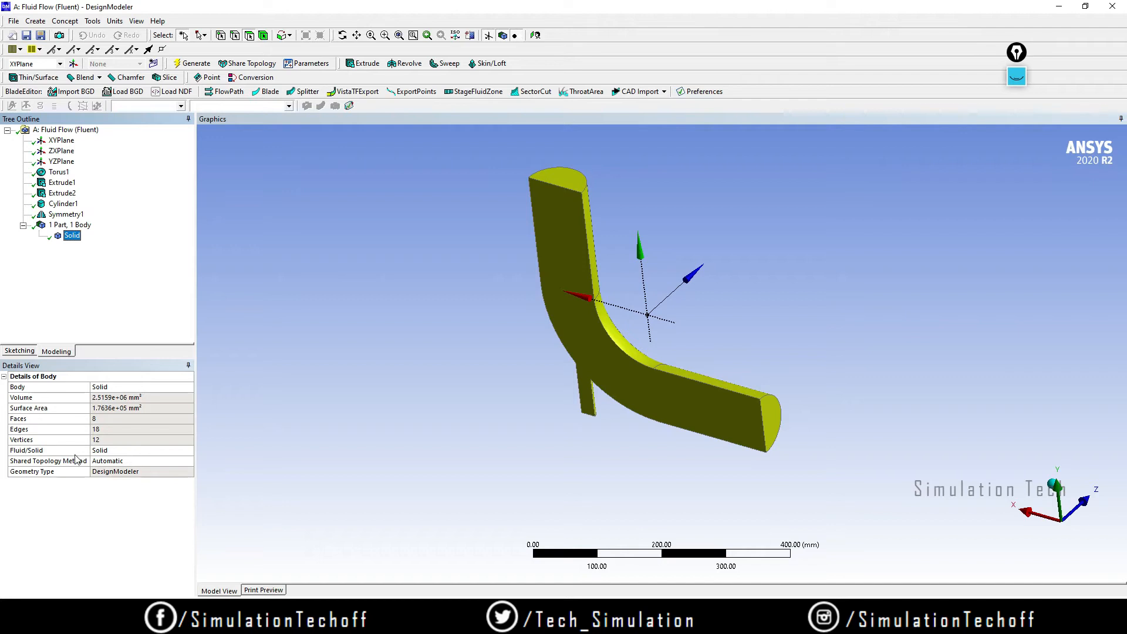
click(141, 450)
click(187, 450)
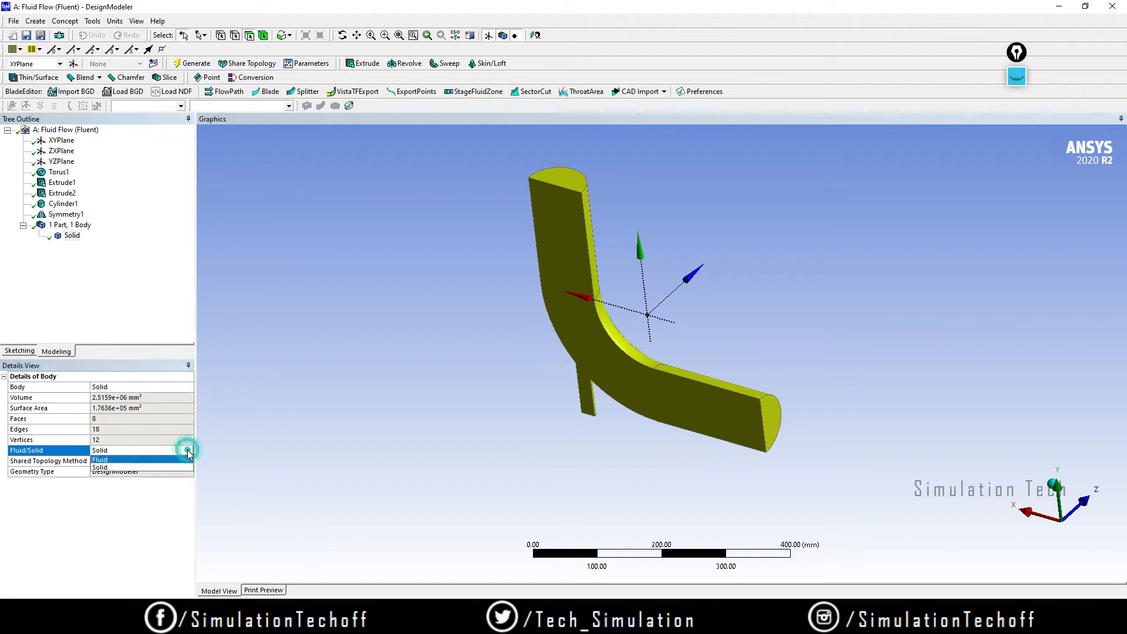
click(135, 460)
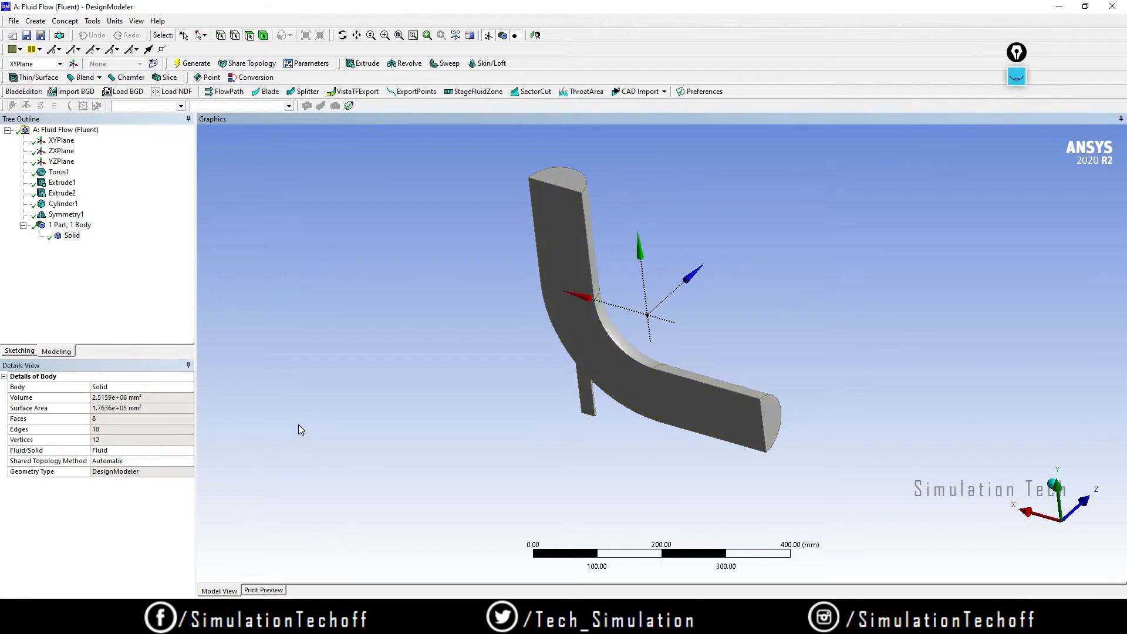
Step: Return to Workbench and open the Mesh cell of the Fluid Flow (Fluent) system in Meshing
click(1015, 54)
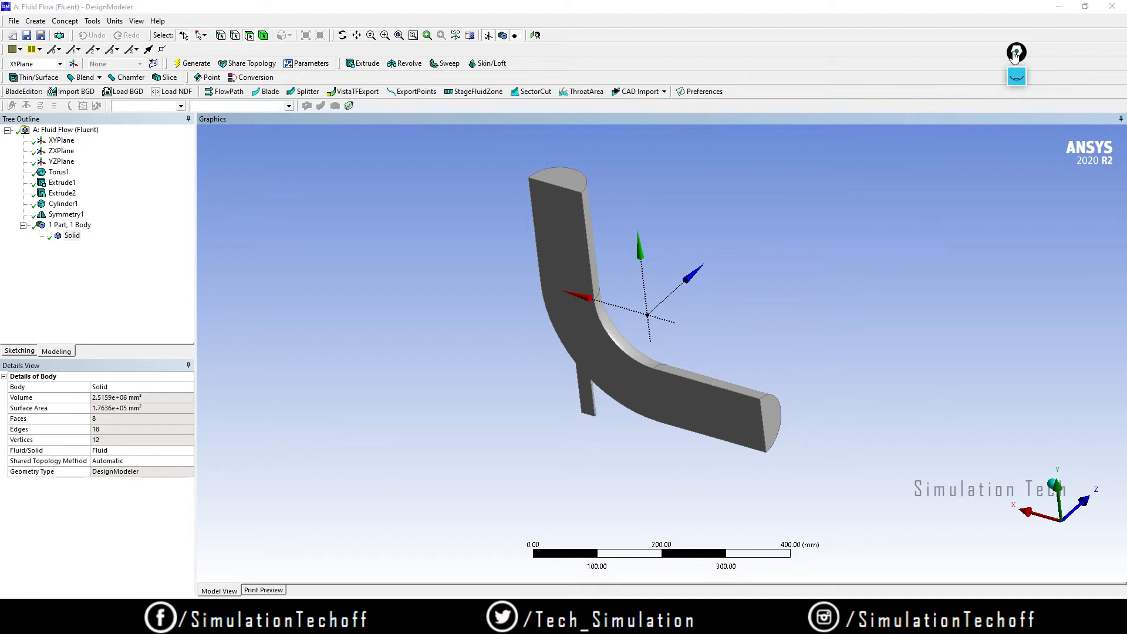
drag(1015, 54, 964, 39)
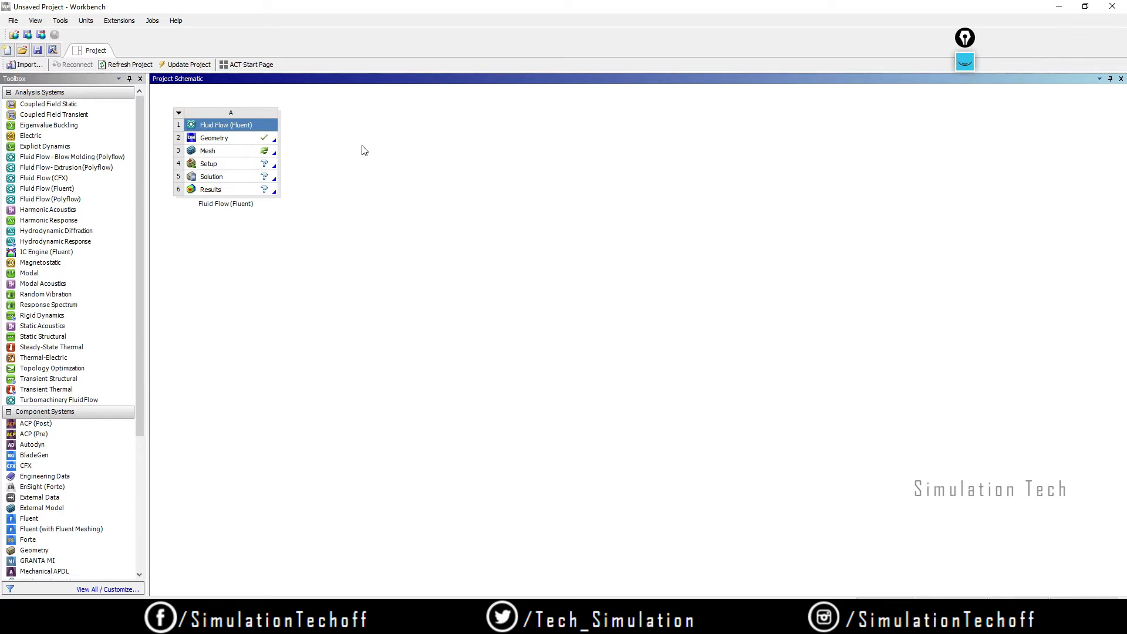
double_click(228, 153)
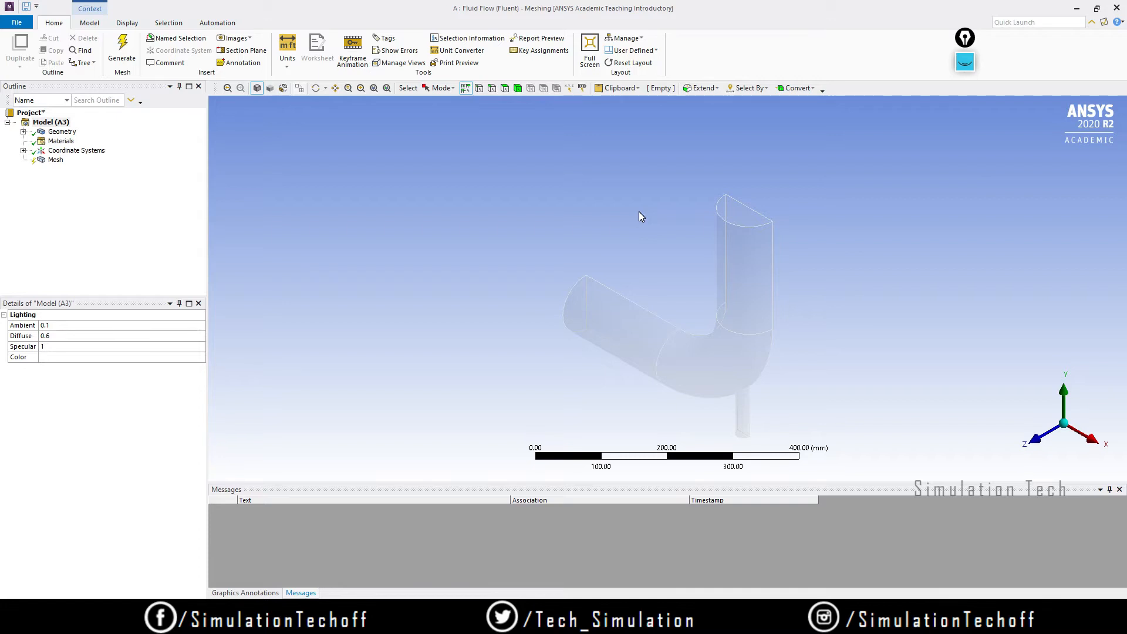
Step: Orient the pipe to face the XY plane and switch the length unit to metres
click(1034, 441)
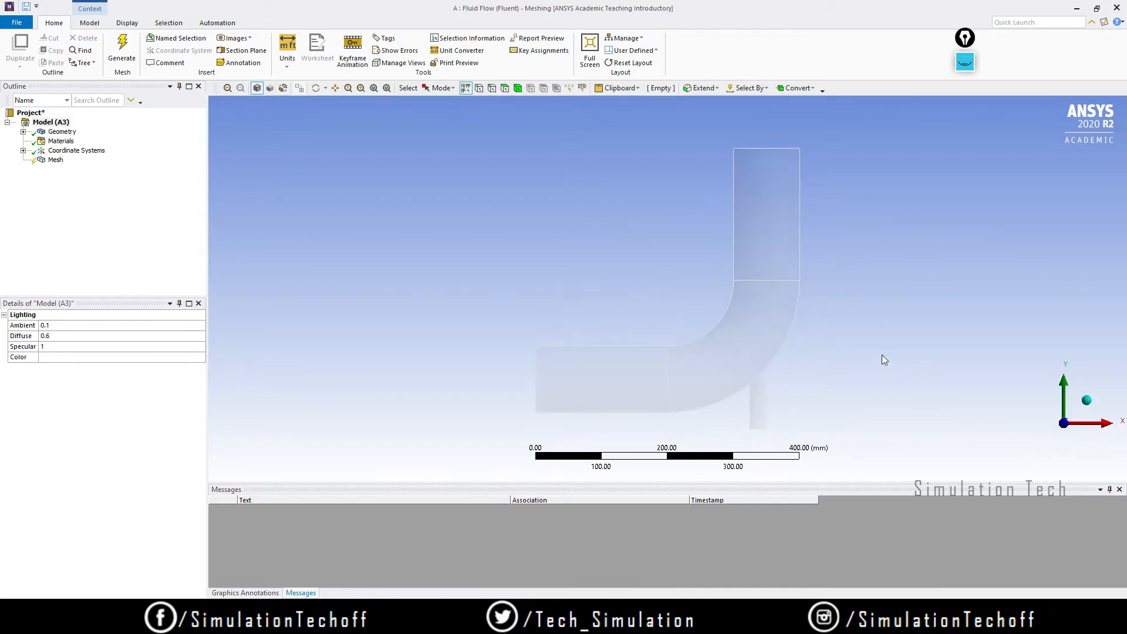
scroll(843, 327, up, 2)
scroll(843, 327, down, 1)
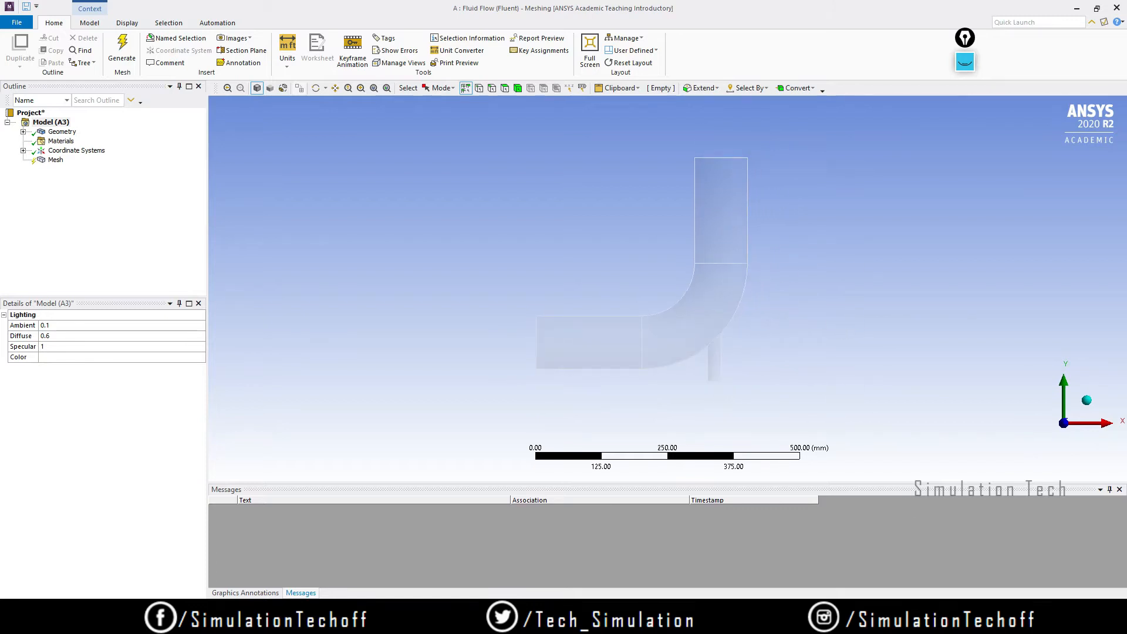
click(943, 603)
click(967, 449)
Step: Examine the solid body's material and geometric properties, and list the model's coordinate systems
double_click(40, 132)
click(69, 142)
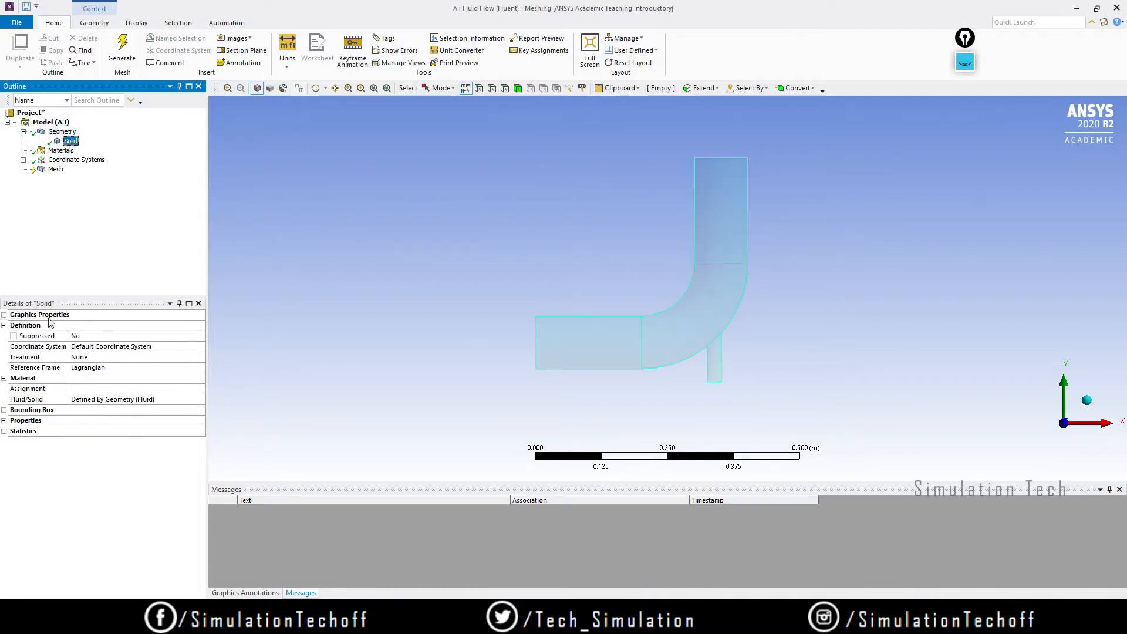
click(4, 421)
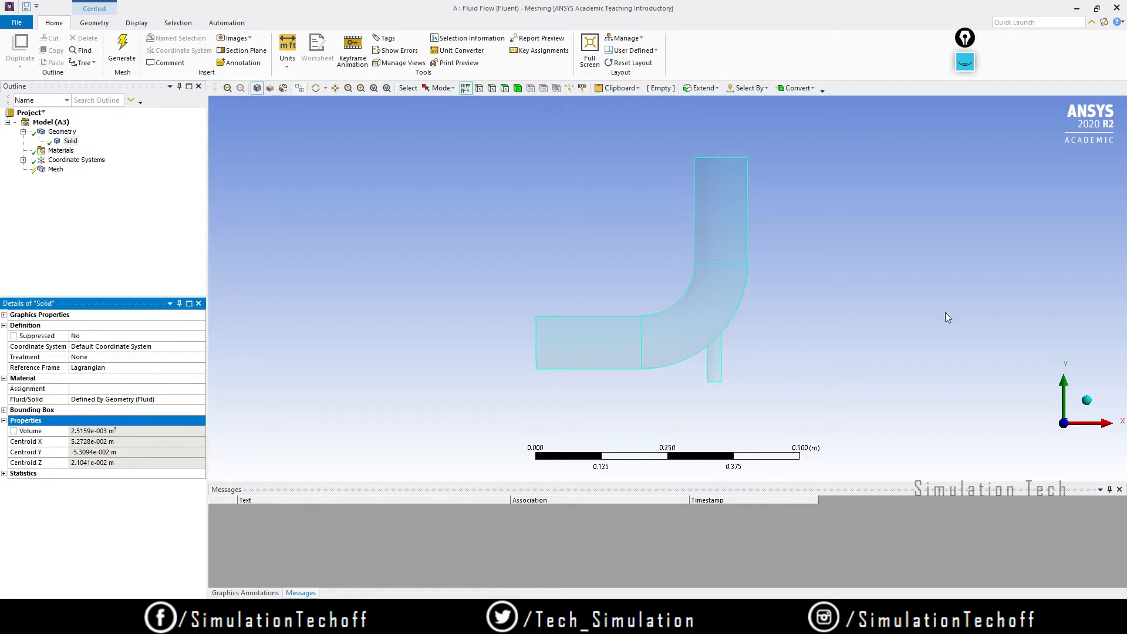
middle_drag(868, 277, 726, 272)
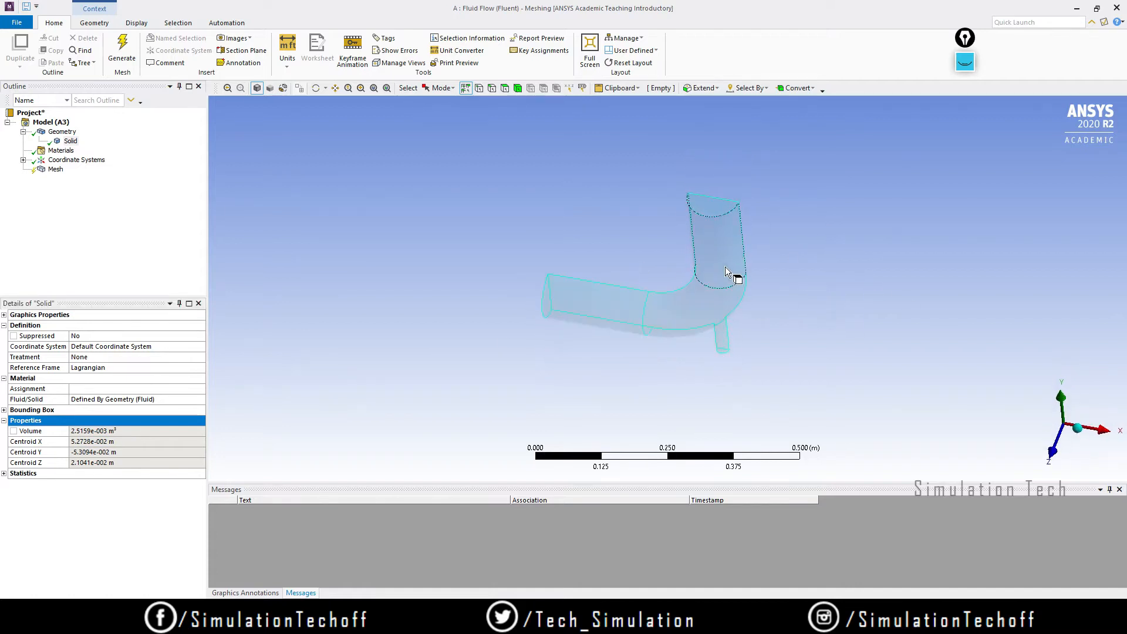
click(23, 160)
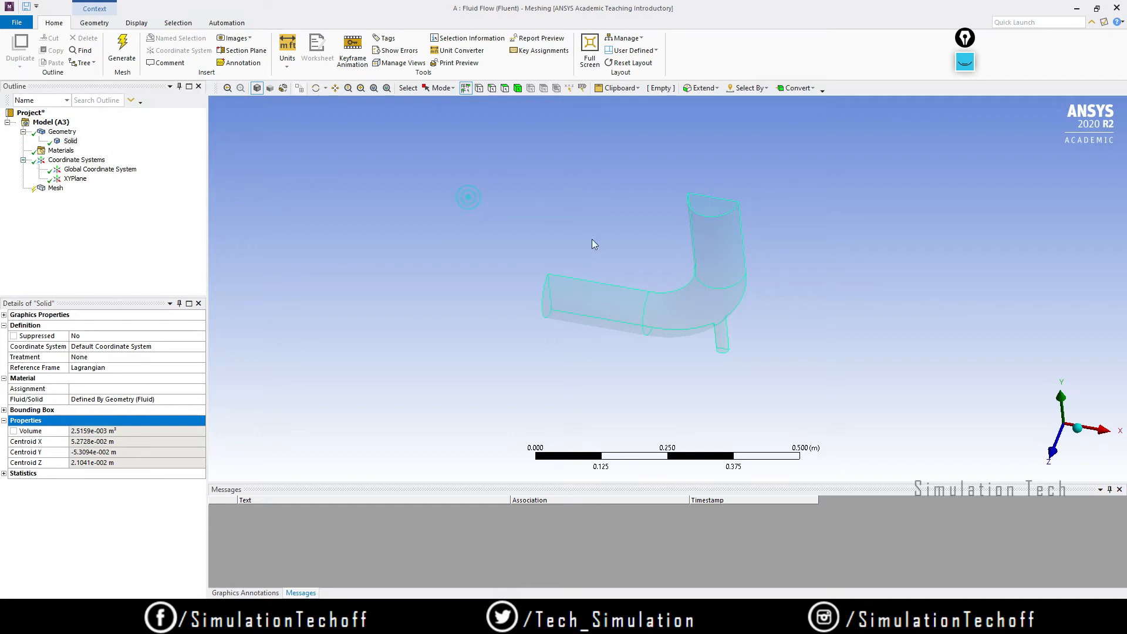
middle_drag(594, 244, 936, 350)
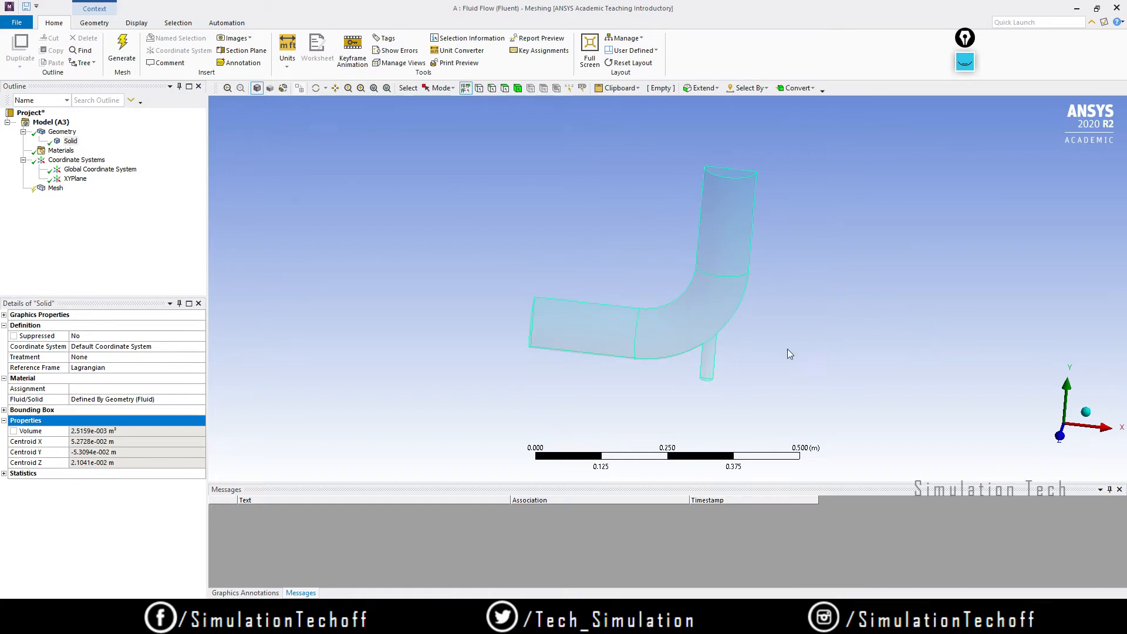
Step: Create a named selection "Velocity Inlet Large" on the end face of the horizontal pipe section, and display it
middle_drag(763, 373, 718, 337)
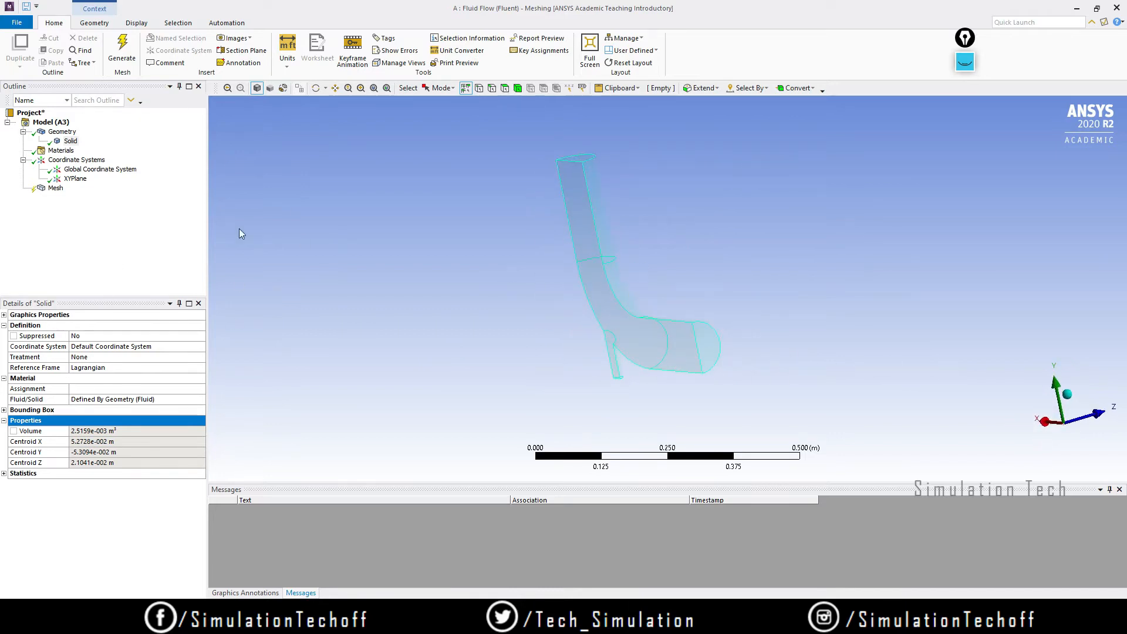
click(706, 352)
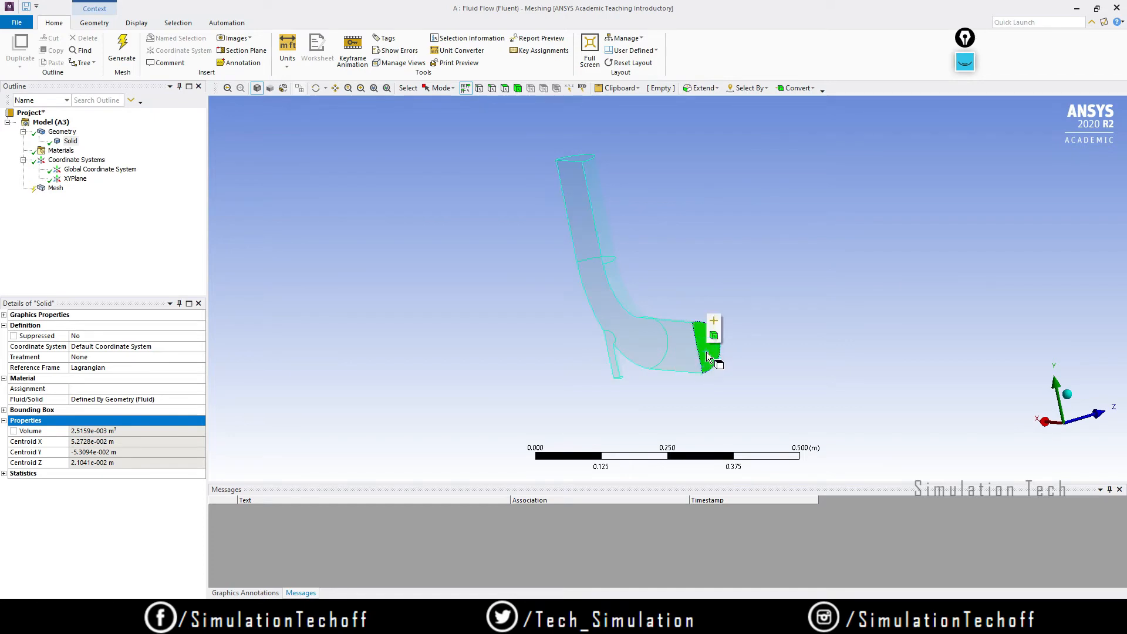
right_click(712, 353)
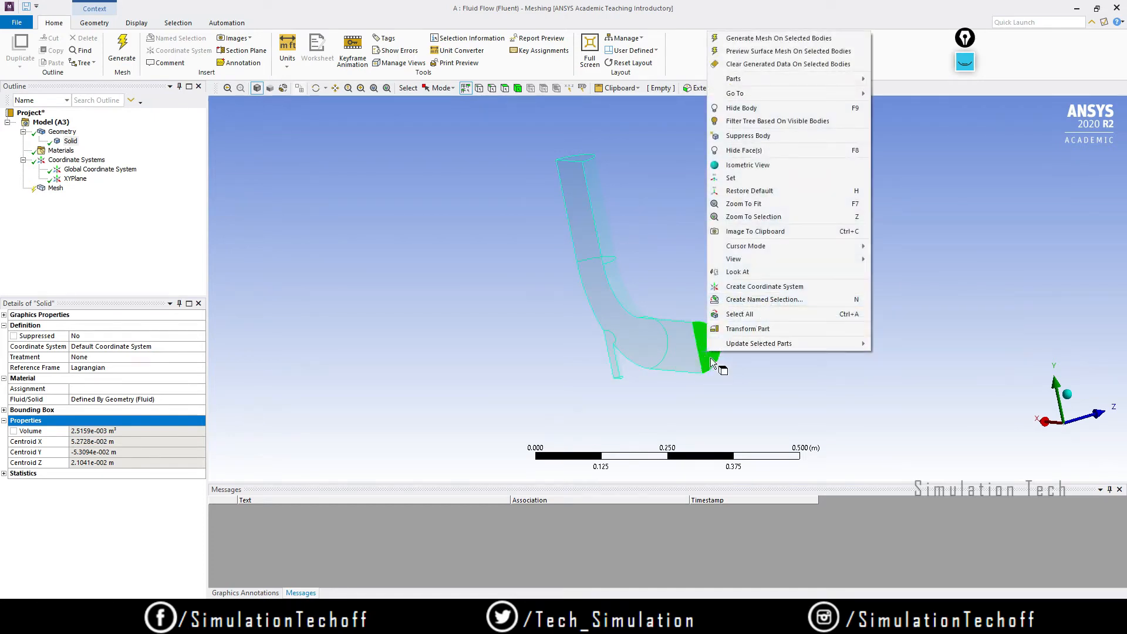
click(775, 300)
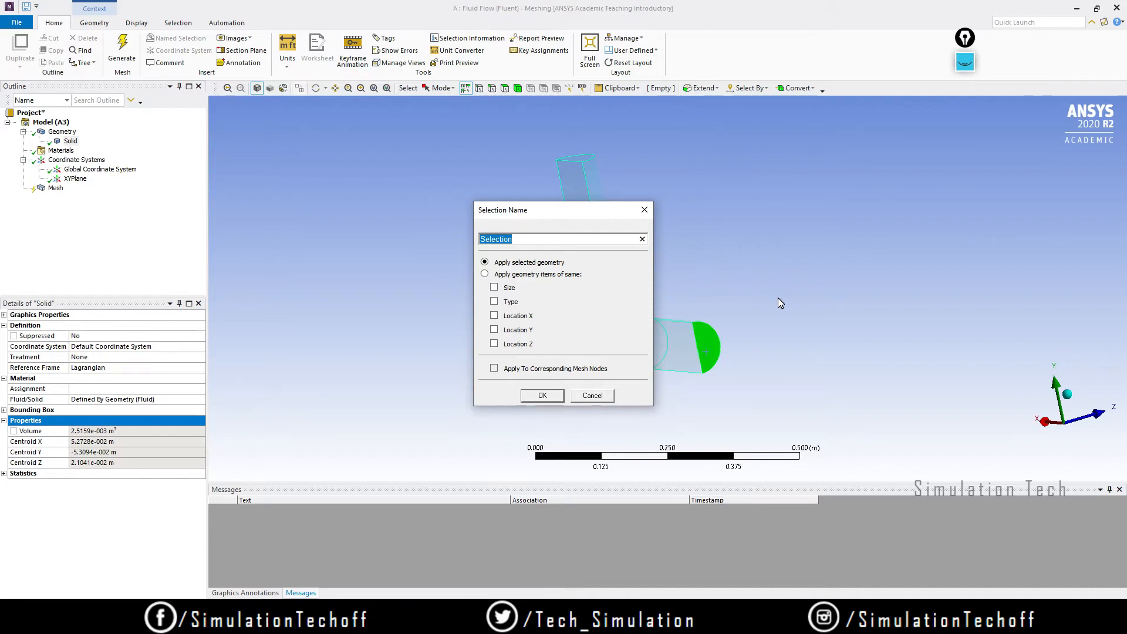
text(Velocity Inlet Lag)
key(BackSpace)
click(539, 397)
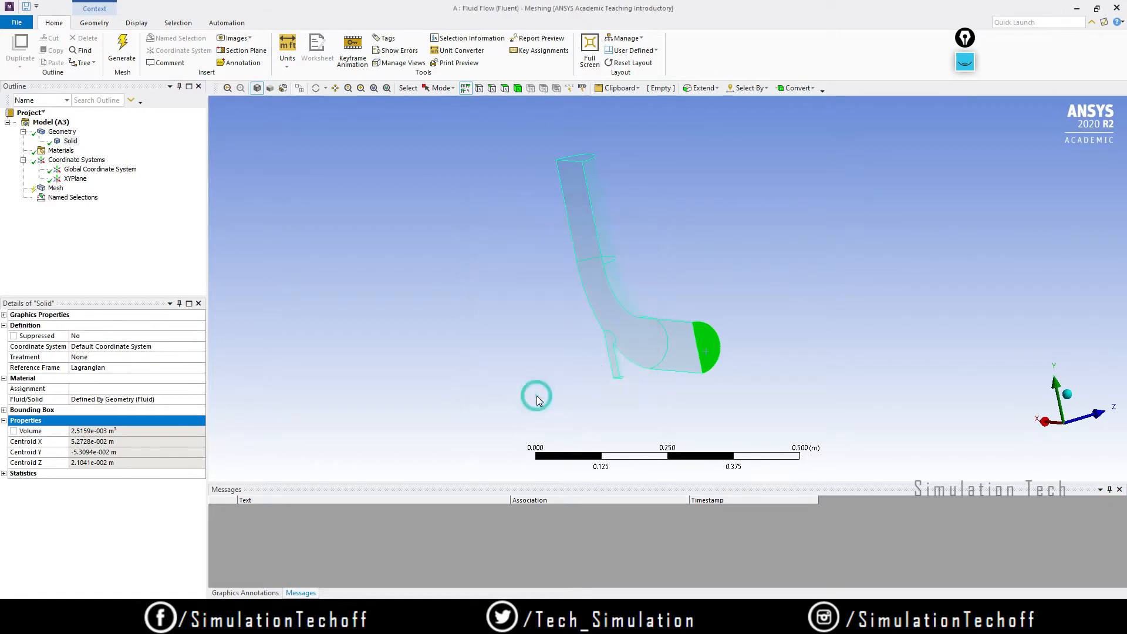
click(24, 199)
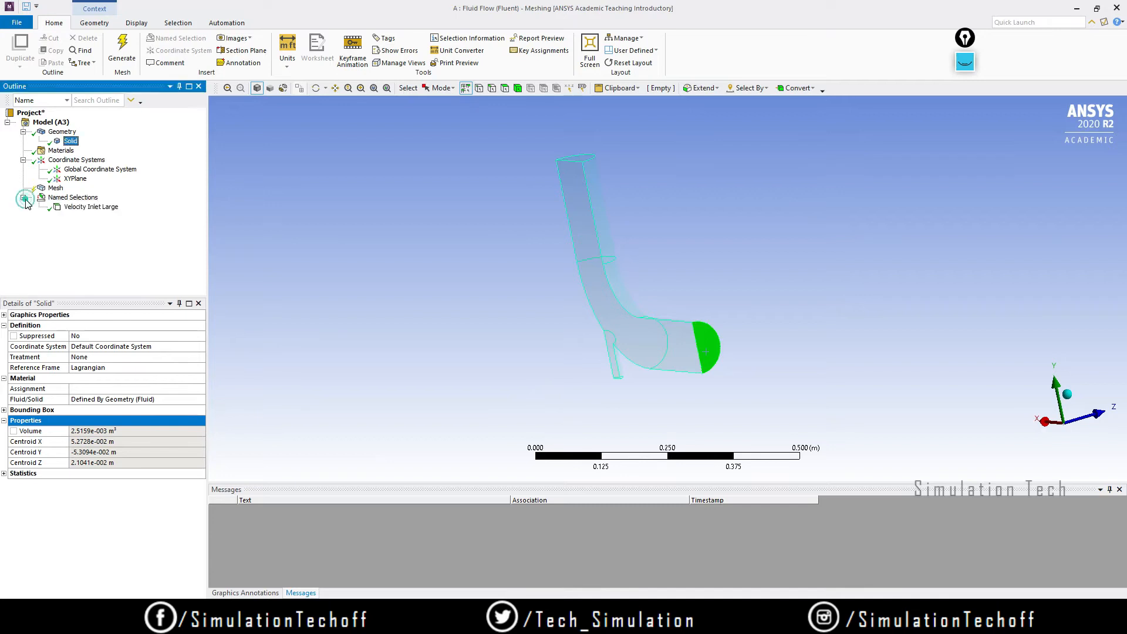
click(78, 209)
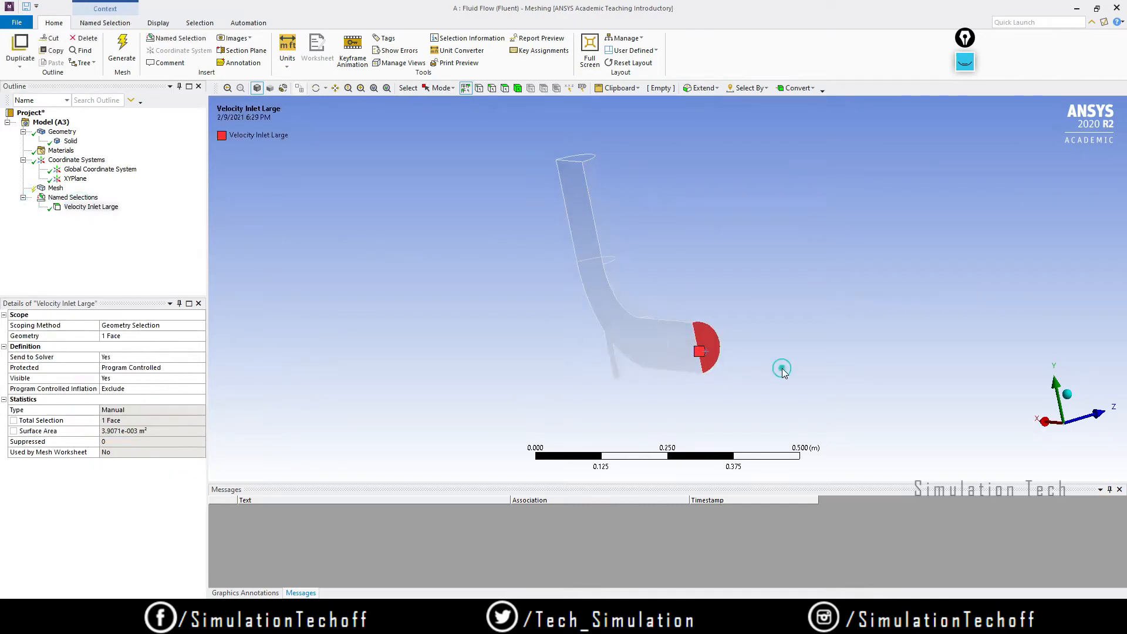
Step: Create a named selection "Velocity Inlet Small" on the end face of the small inlet pipe
middle_drag(781, 368, 757, 379)
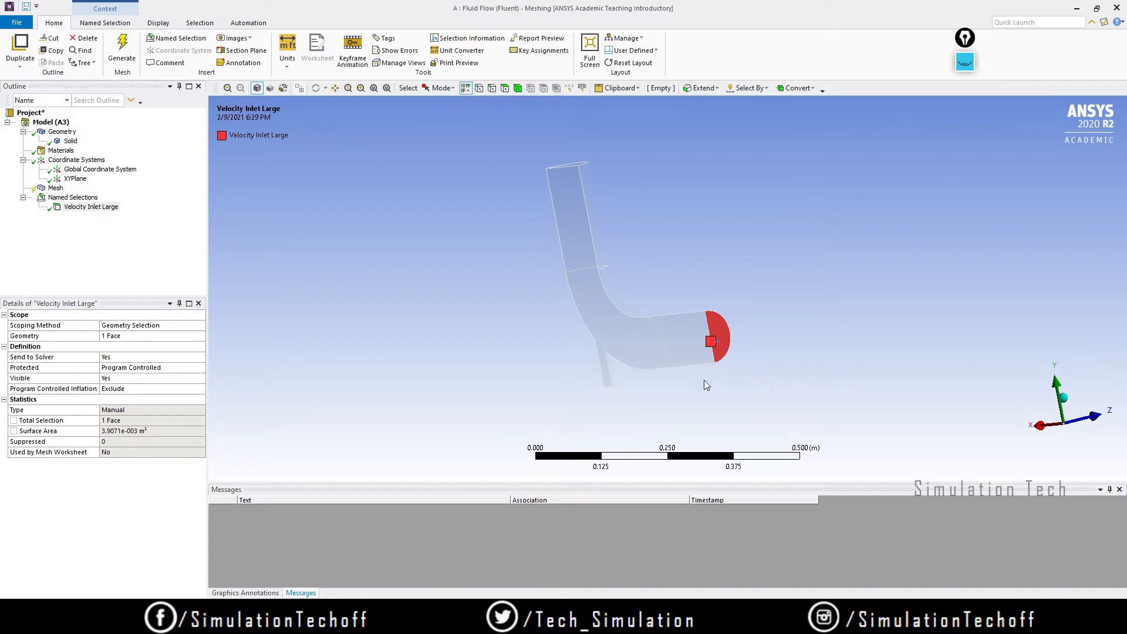
middle_drag(640, 373, 544, 332)
click(525, 350)
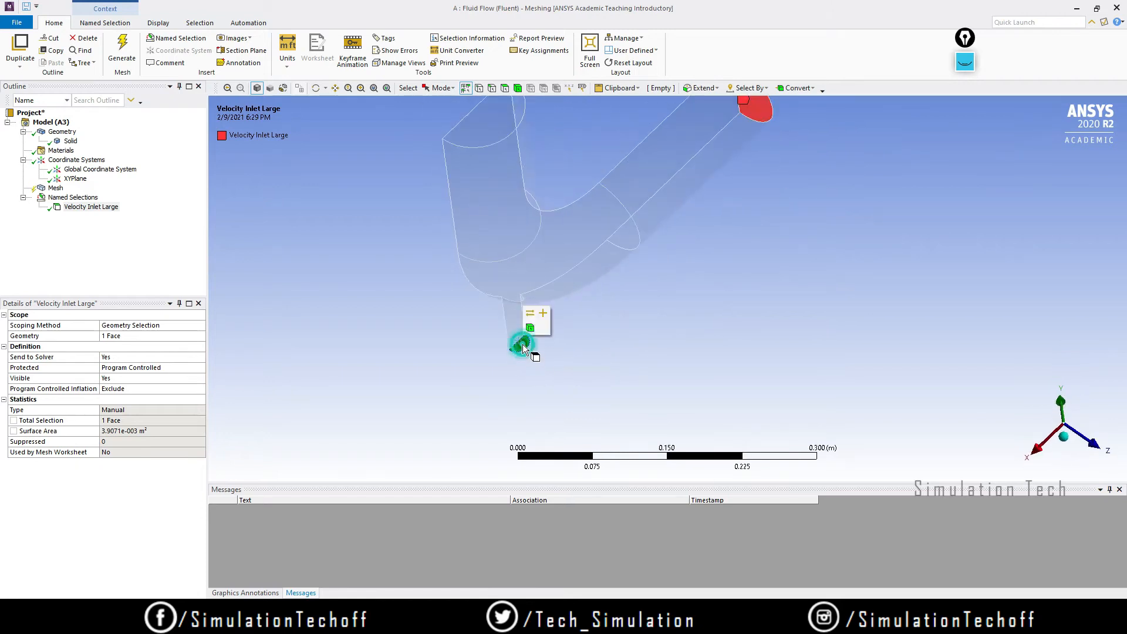
right_click(523, 346)
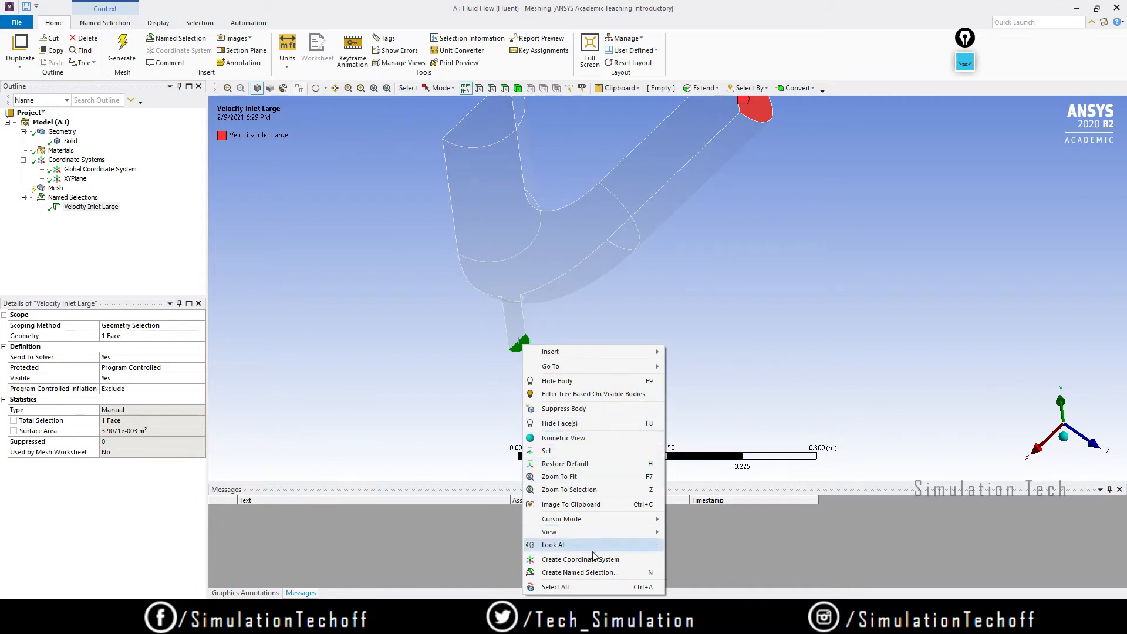
click(597, 572)
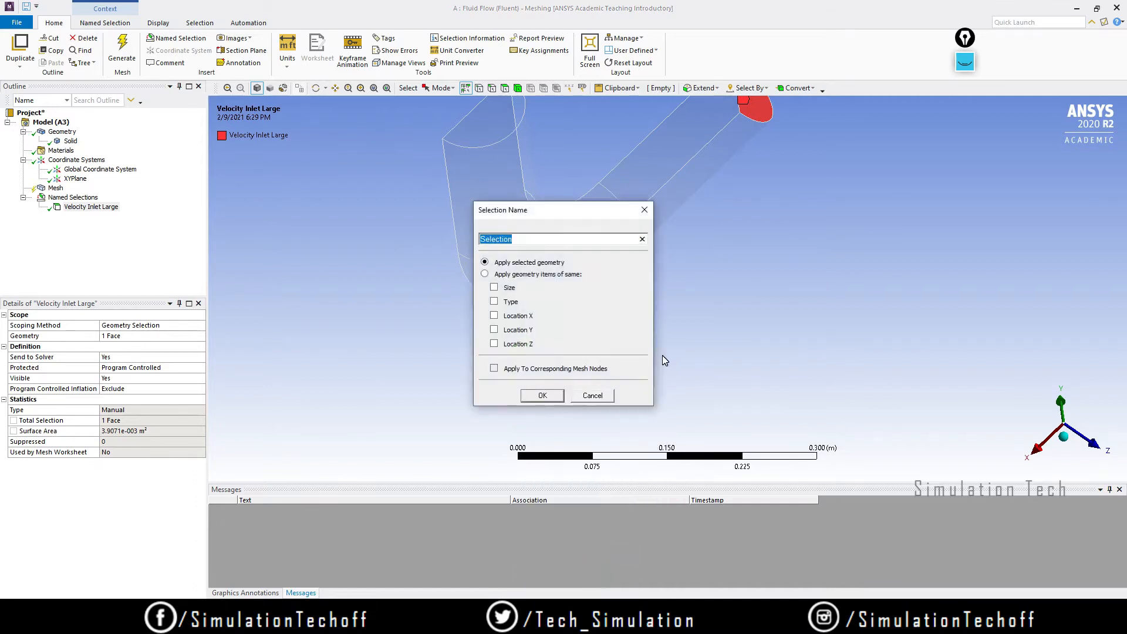
text(Veloac)
key(BackSpace)
key(BackSpace)
text(city Inlet Small)
click(537, 395)
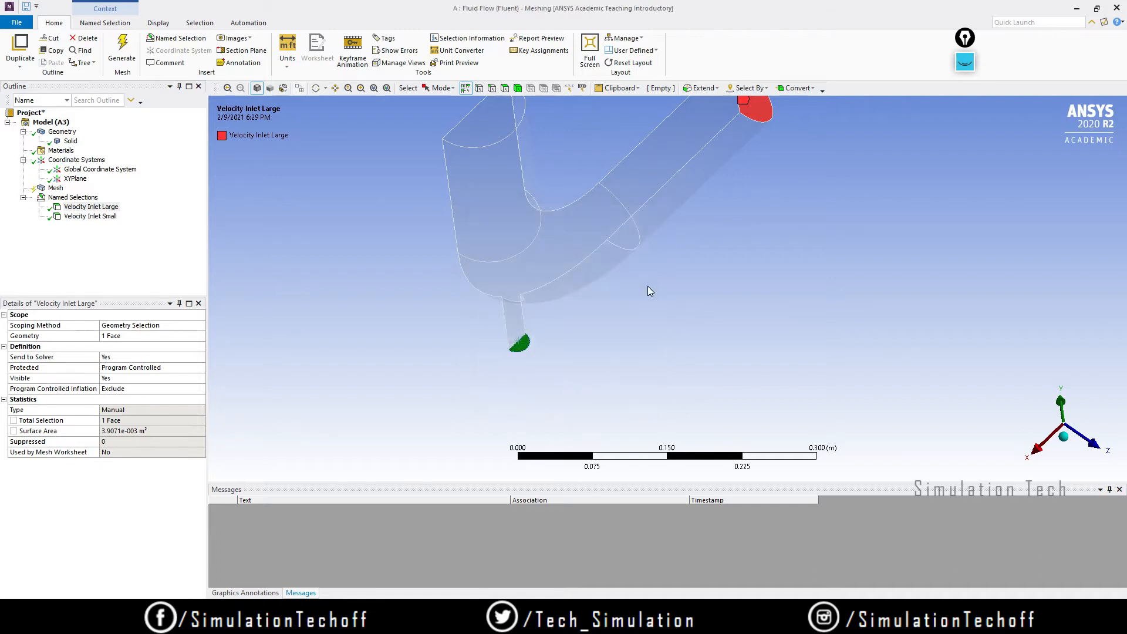
Step: Create a named selection "Pressure Outlet" on the end face of the vertical pipe section
middle_drag(648, 288, 658, 348)
scroll(654, 339, down, 6)
ctrl+middle_drag(624, 291, 637, 351)
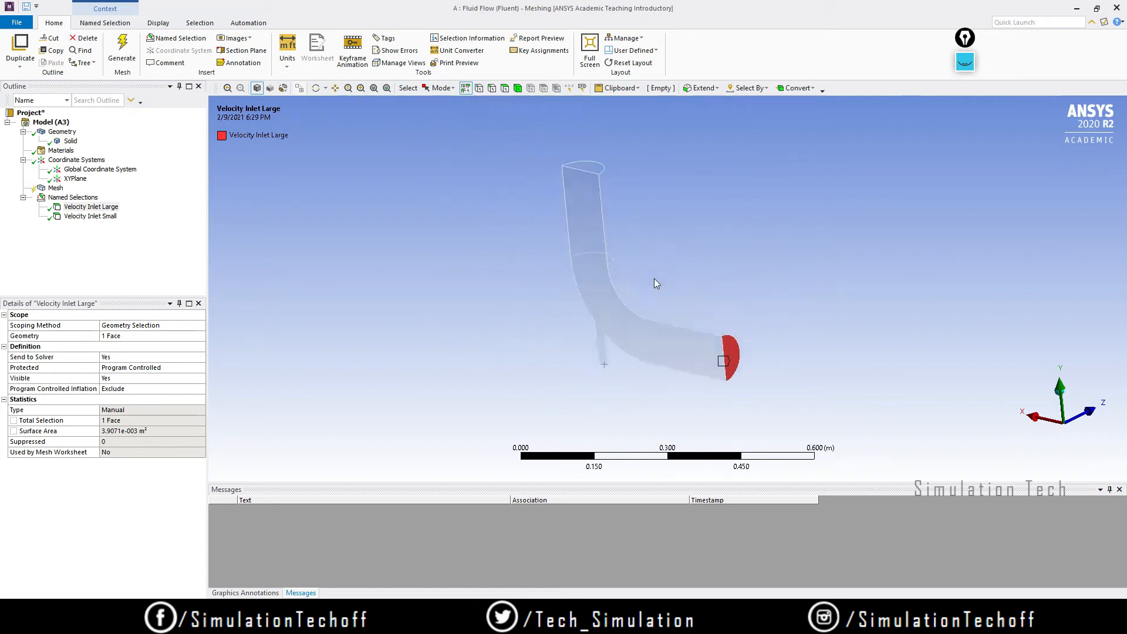
middle_drag(655, 280, 646, 274)
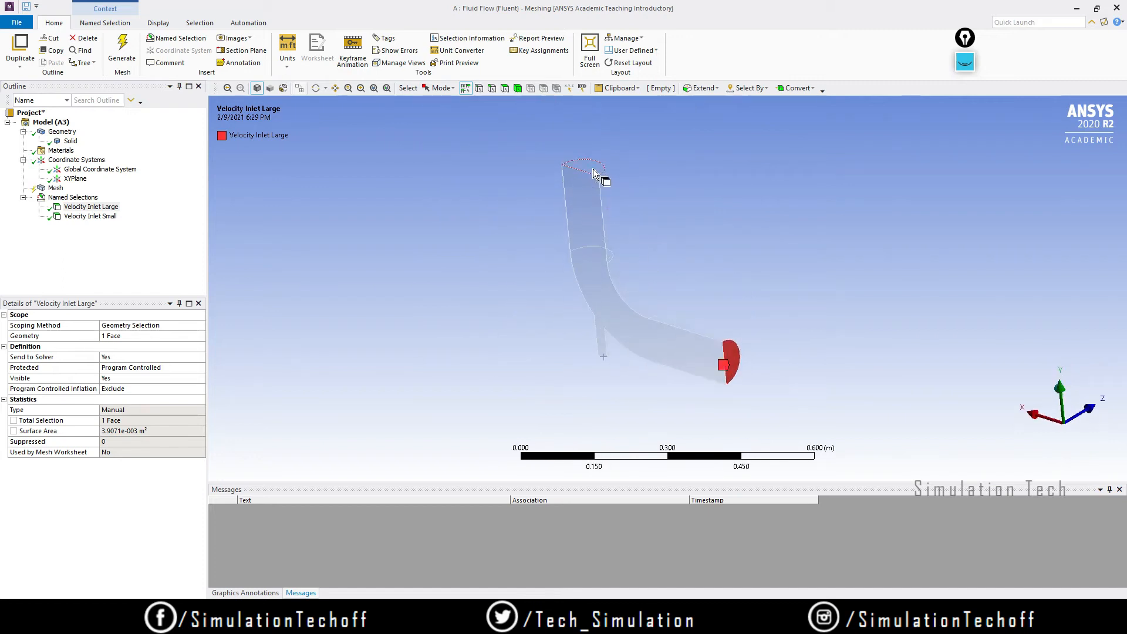
click(593, 168)
right_click(593, 168)
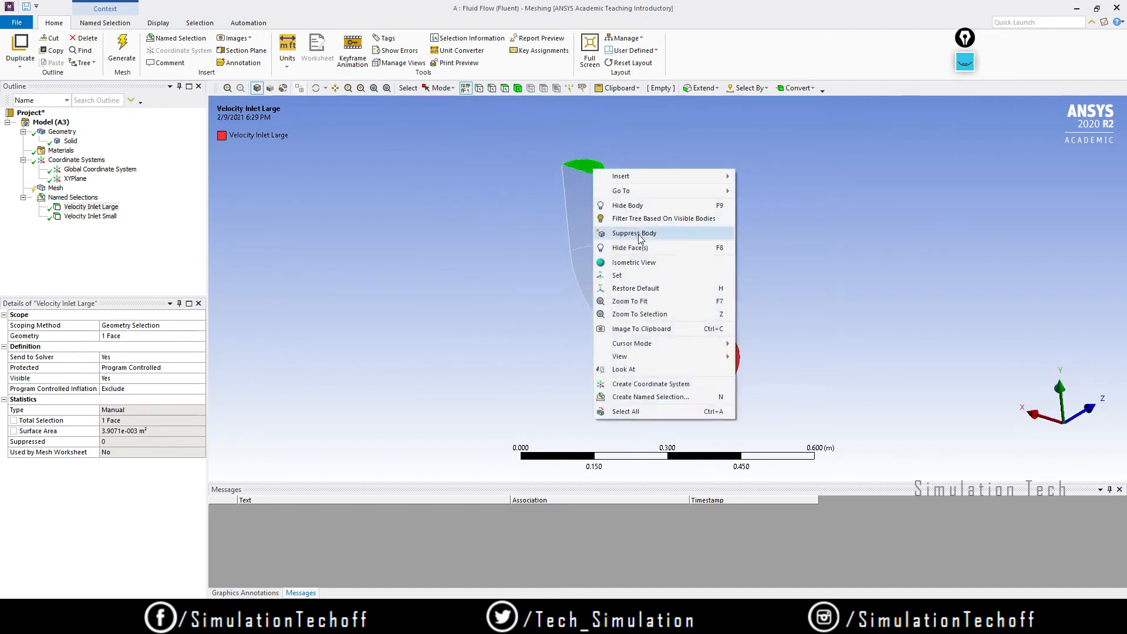
click(677, 397)
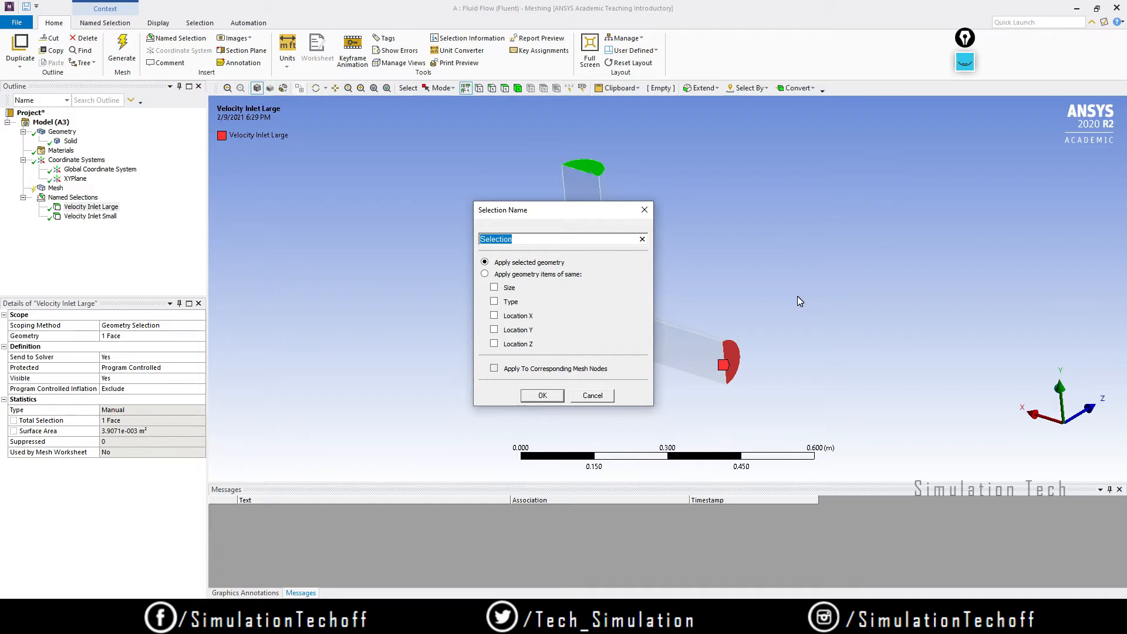
text(Pressure Outlet)
key(Return)
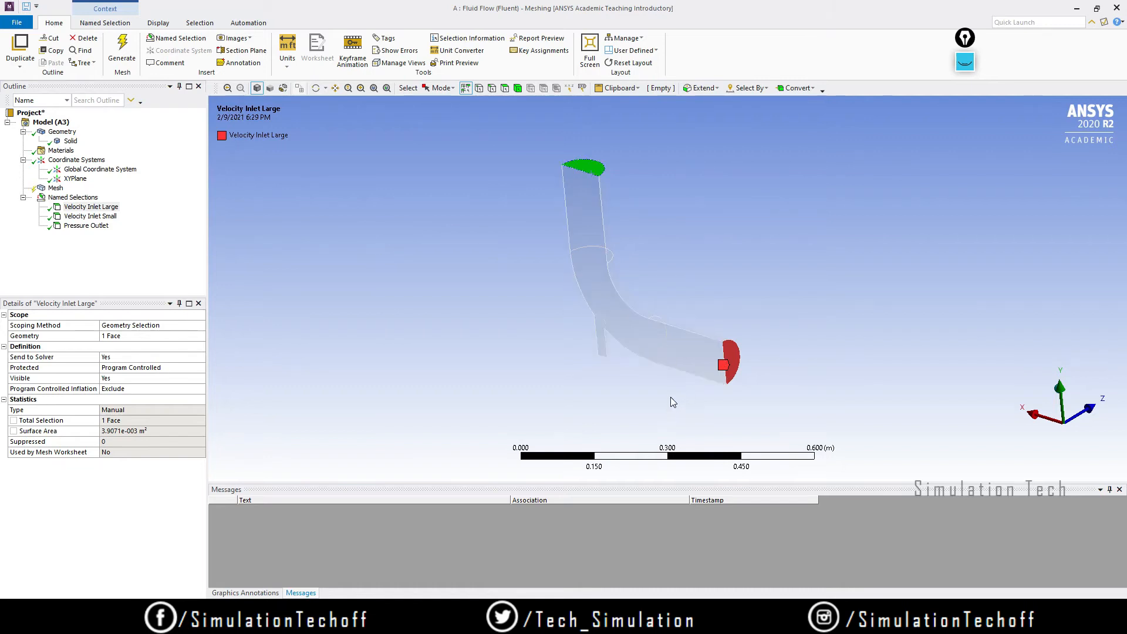
Step: Create a named selection "Symmetry" on the flat cut face of the half pipe
mouse_move(672, 398)
middle_down()
mouse_move(660, 372)
mouse_move(678, 372)
mouse_move(689, 399)
middle_up()
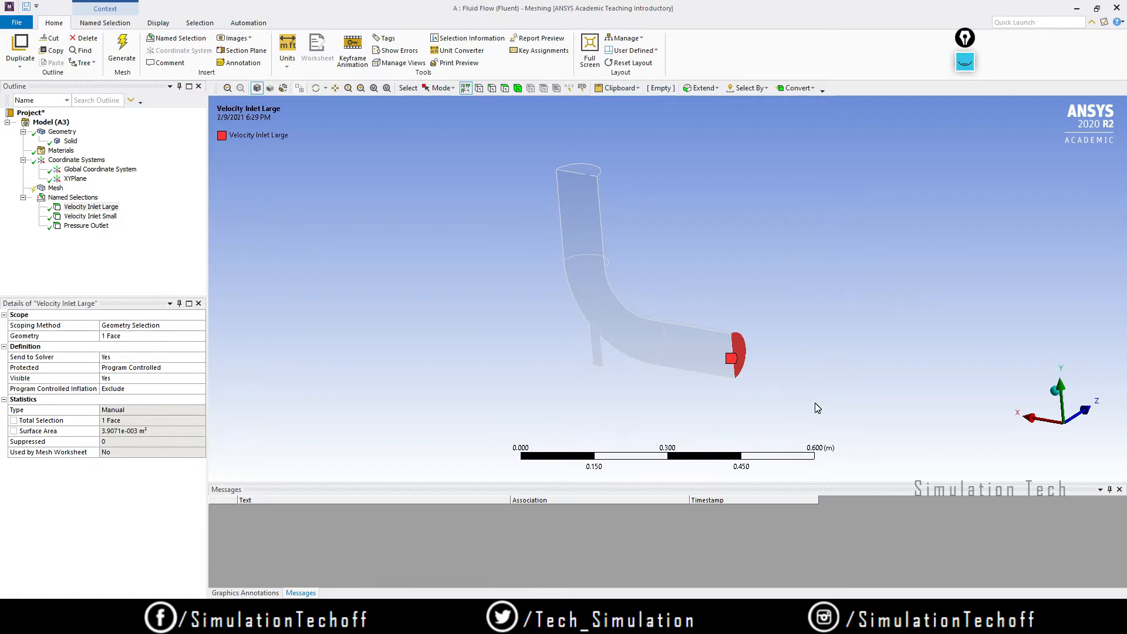
click(626, 329)
right_click(626, 329)
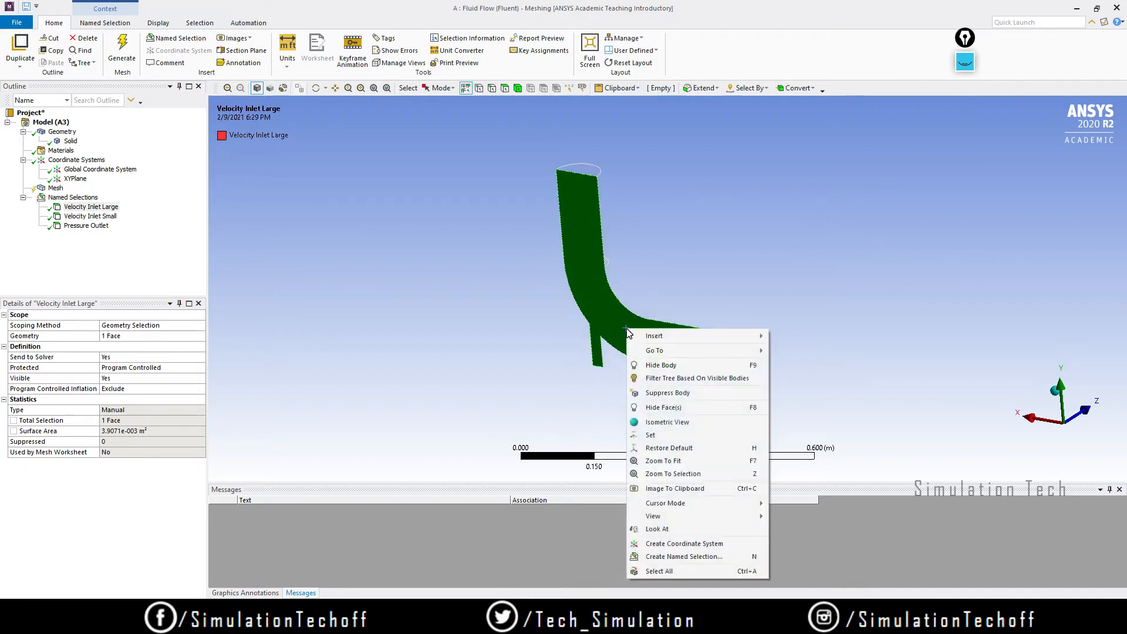
click(681, 556)
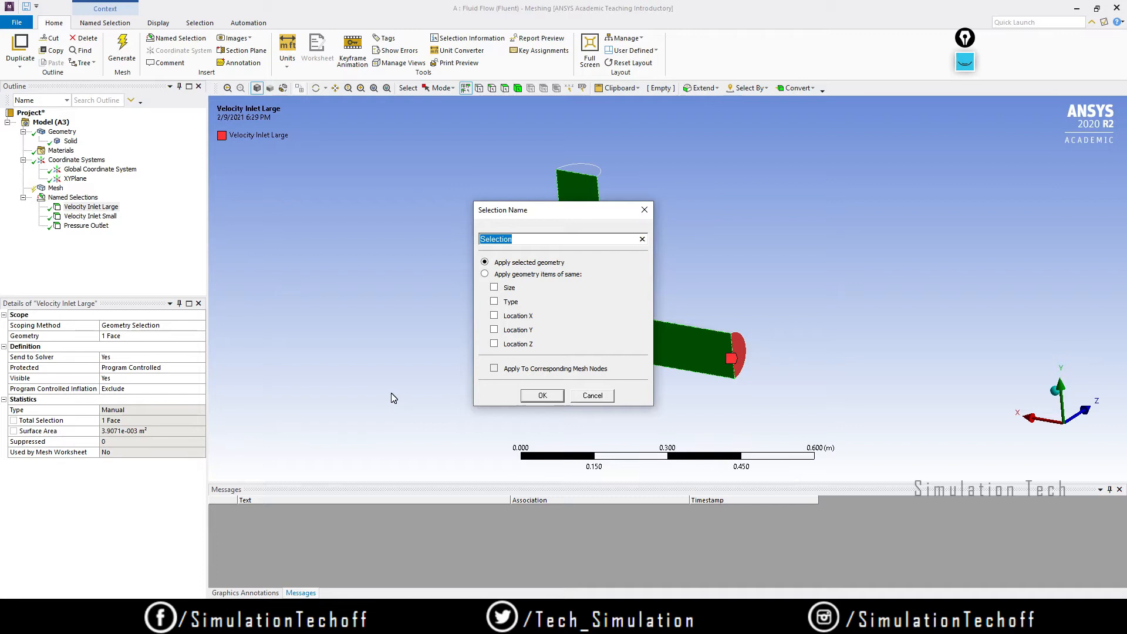
text(Symmetry)
key(Return)
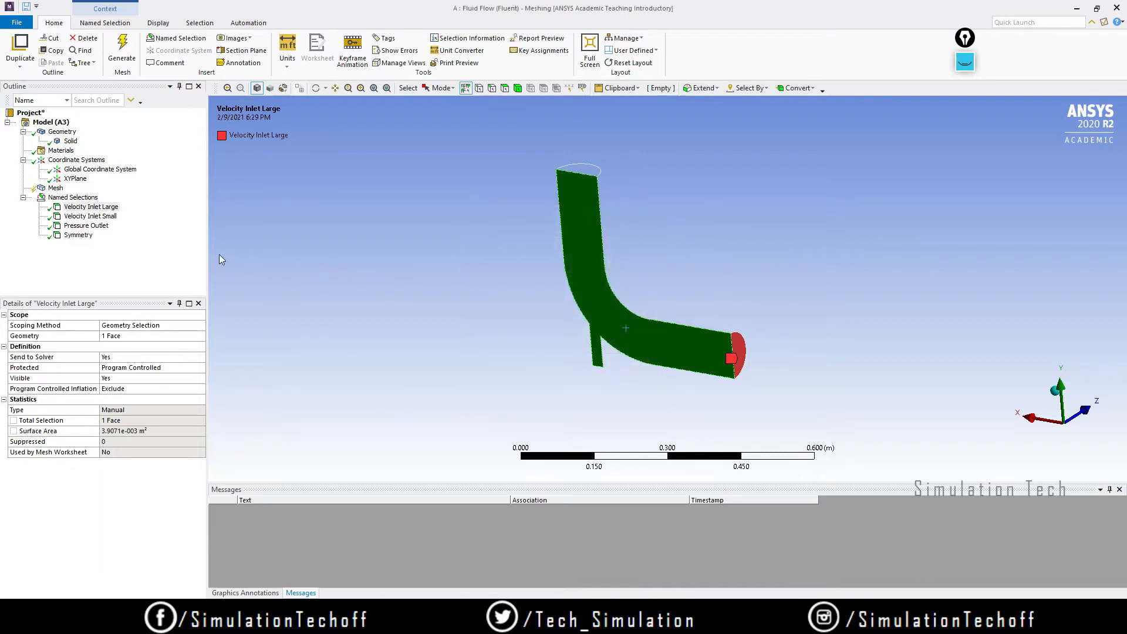
Step: Review the named selections for both velocity inlets, the pressure outlet and the symmetry face one after another
click(92, 208)
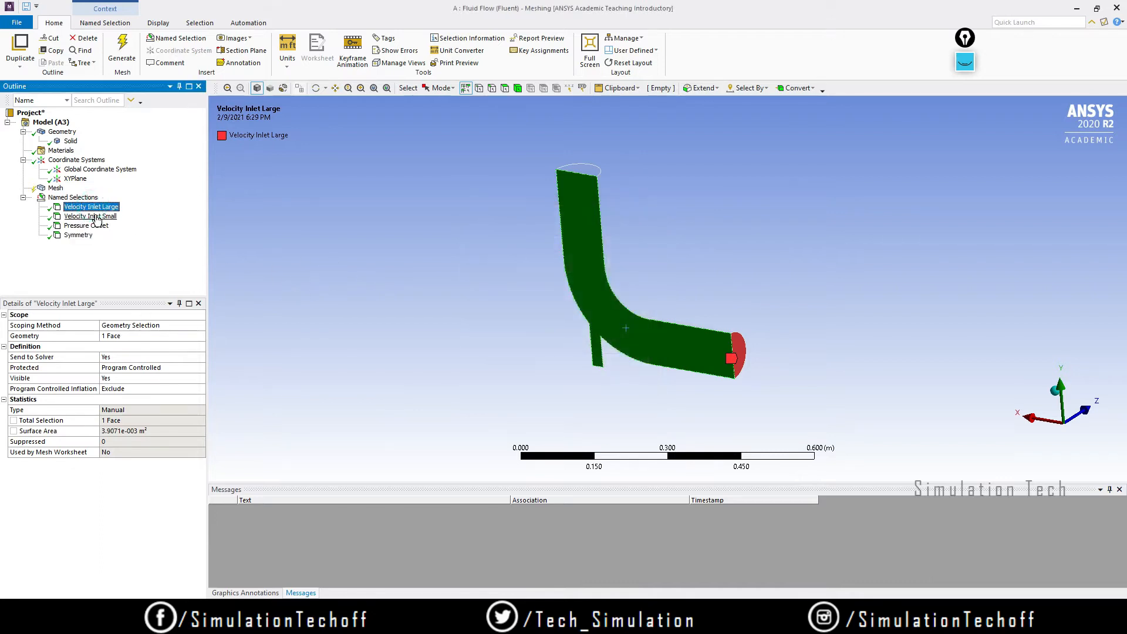
click(93, 217)
click(87, 226)
click(79, 235)
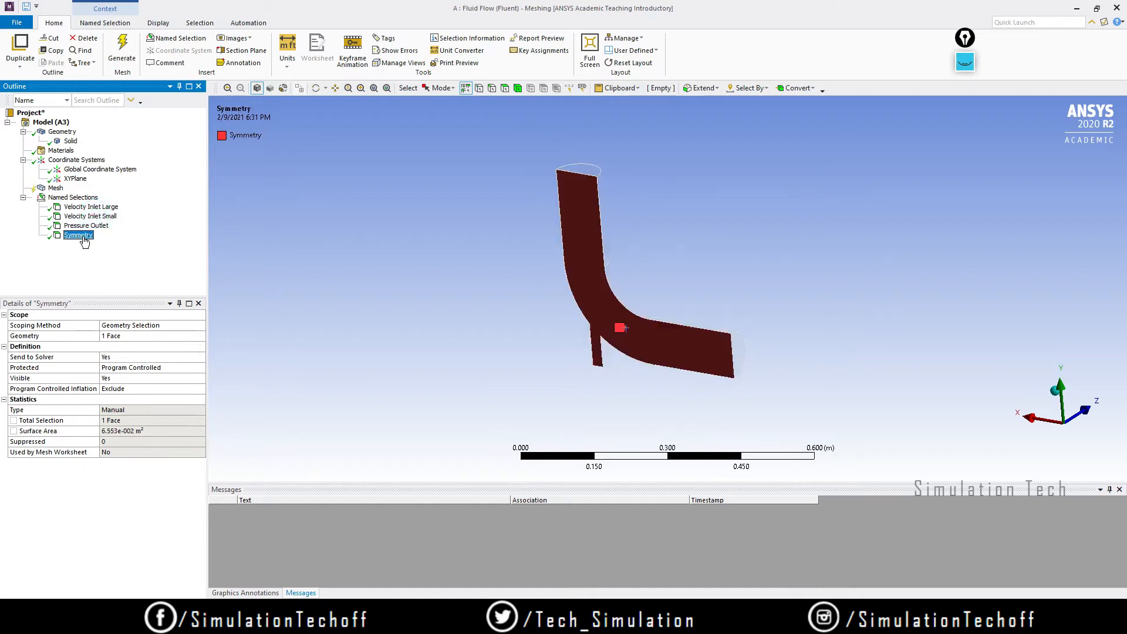
click(276, 236)
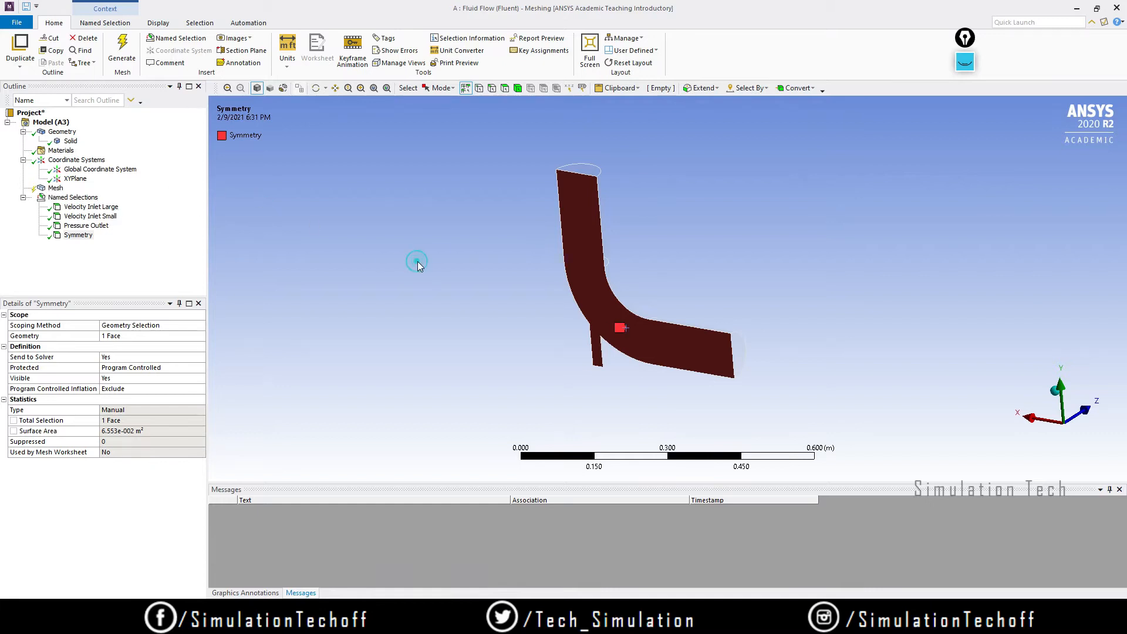
Step: Insert a mesh sizing control and scope it to the whole pipe body
click(55, 188)
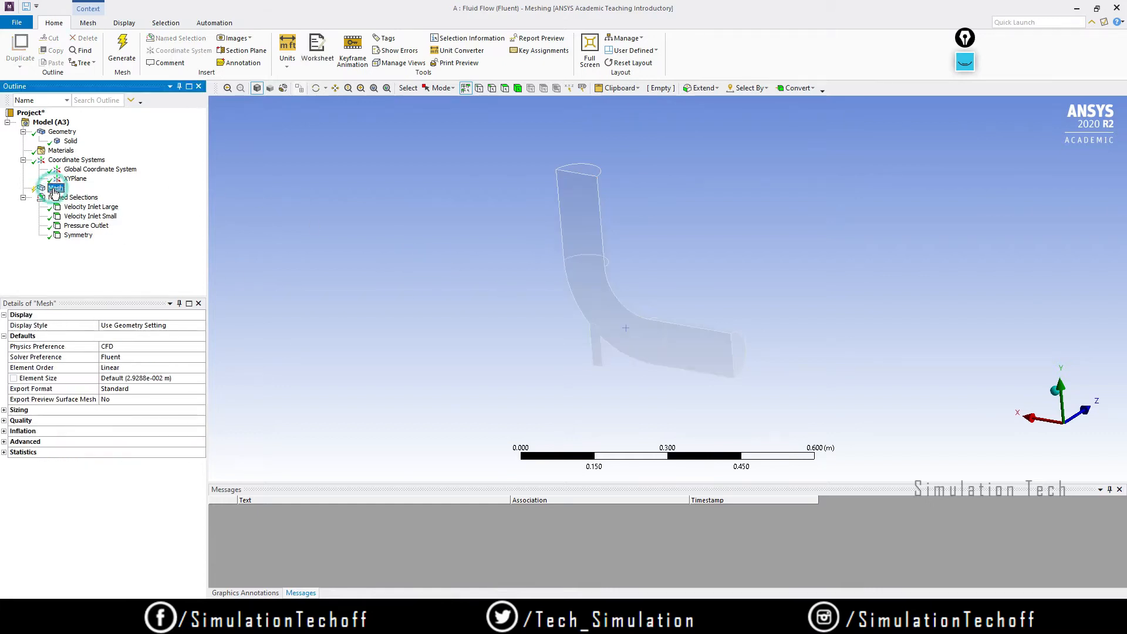
right_click(55, 191)
mouse_move(71, 197)
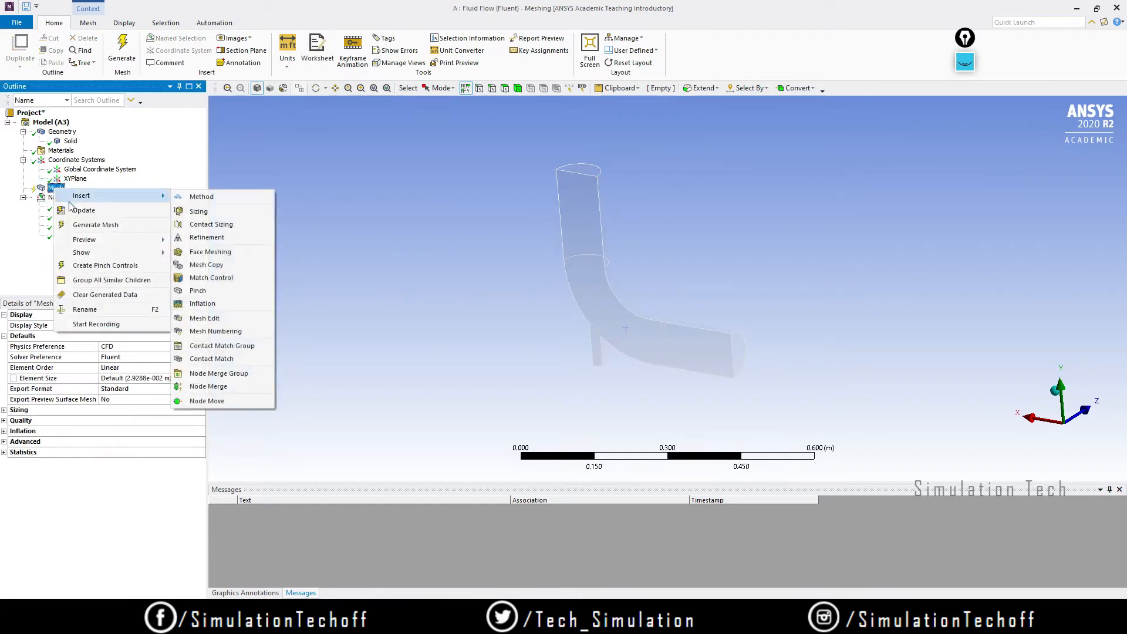
click(203, 214)
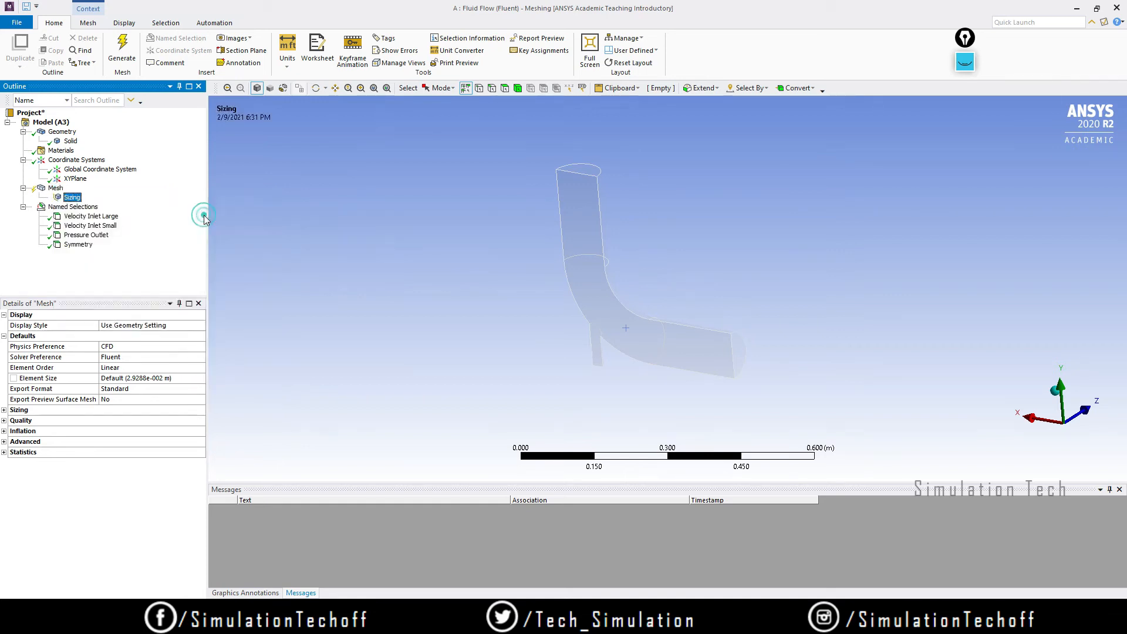
click(599, 286)
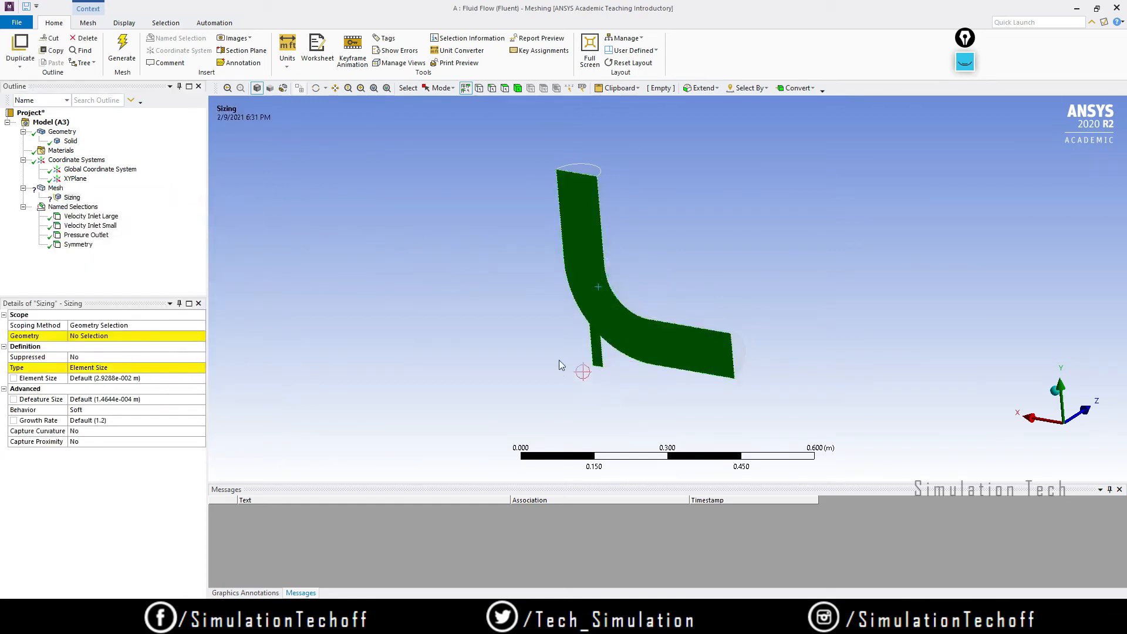
click(516, 89)
right_click(590, 202)
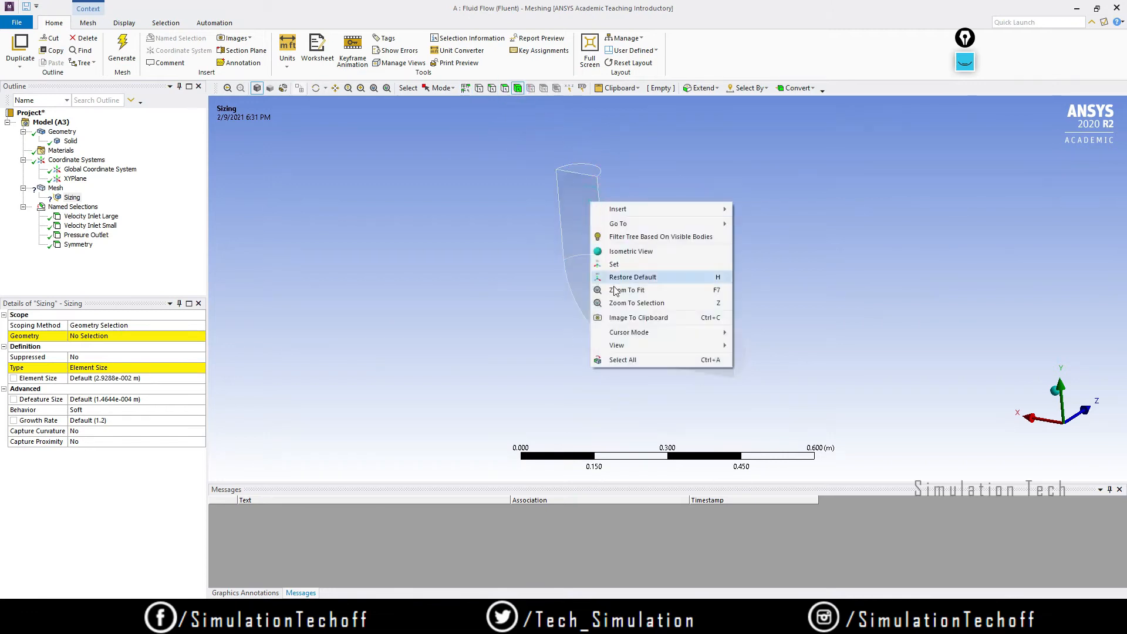
click(75, 336)
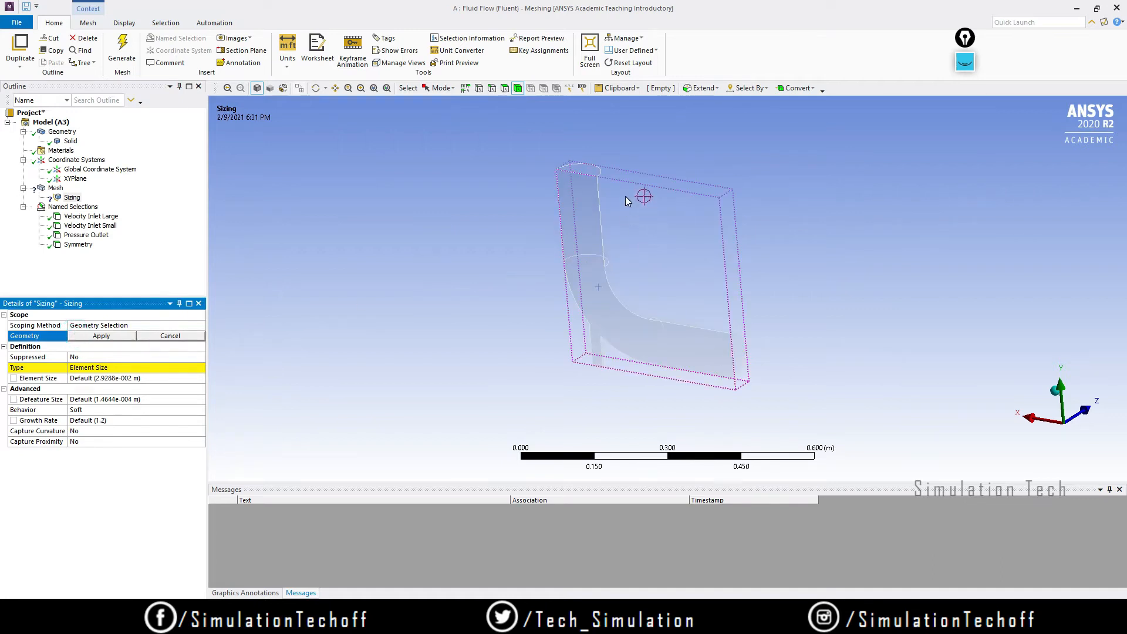
click(581, 170)
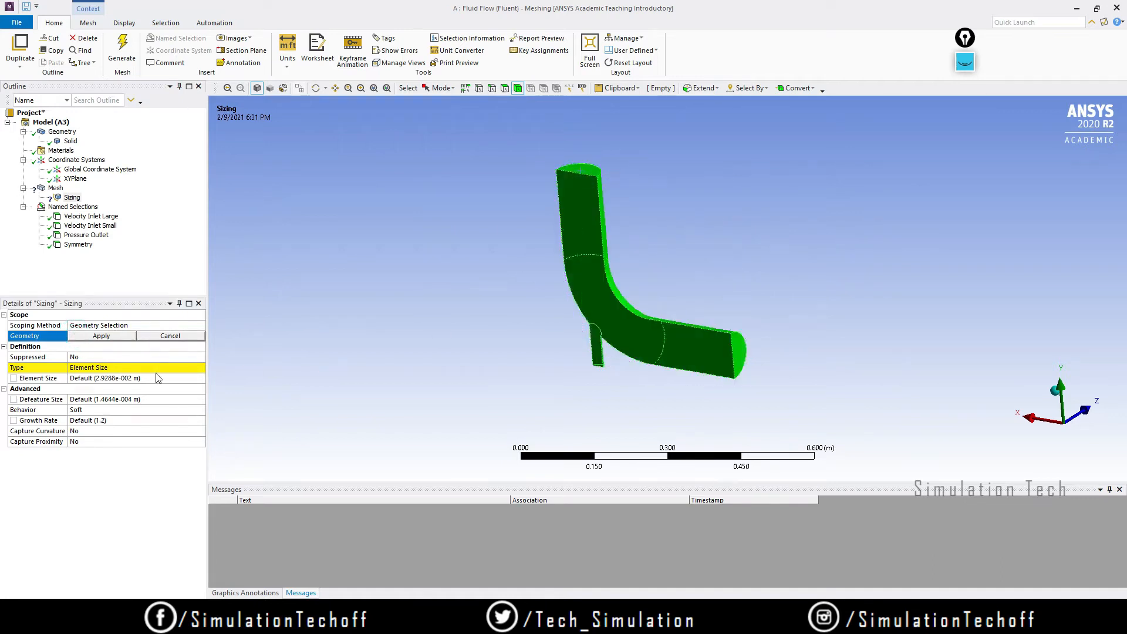
click(101, 336)
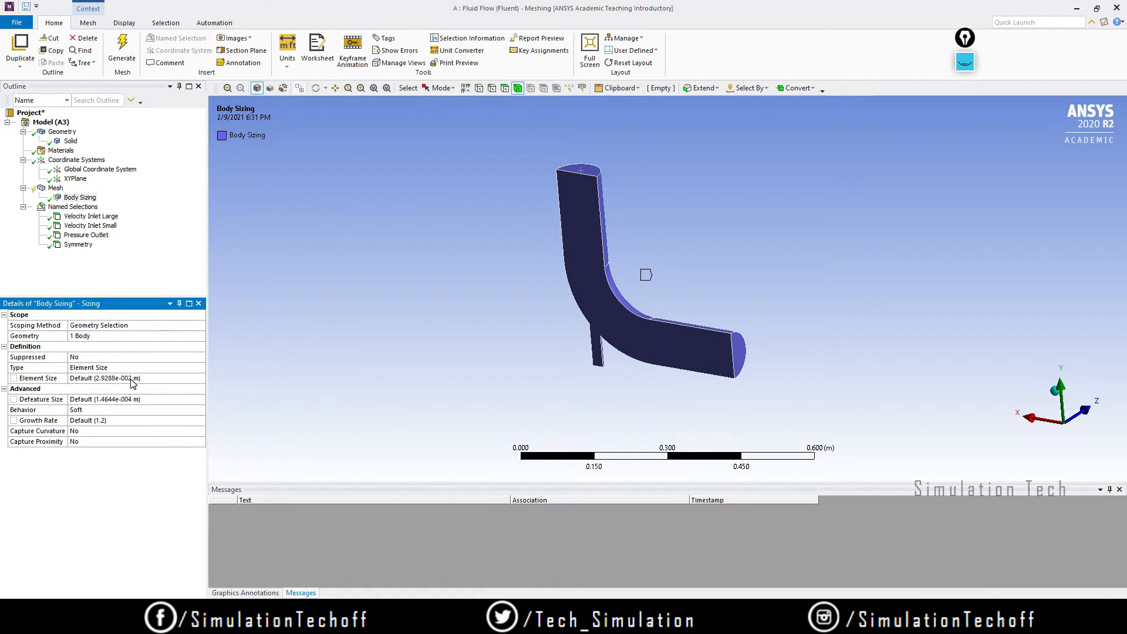
Step: Set the body sizing's element size to 6e-3 m and generate the mesh
click(131, 379)
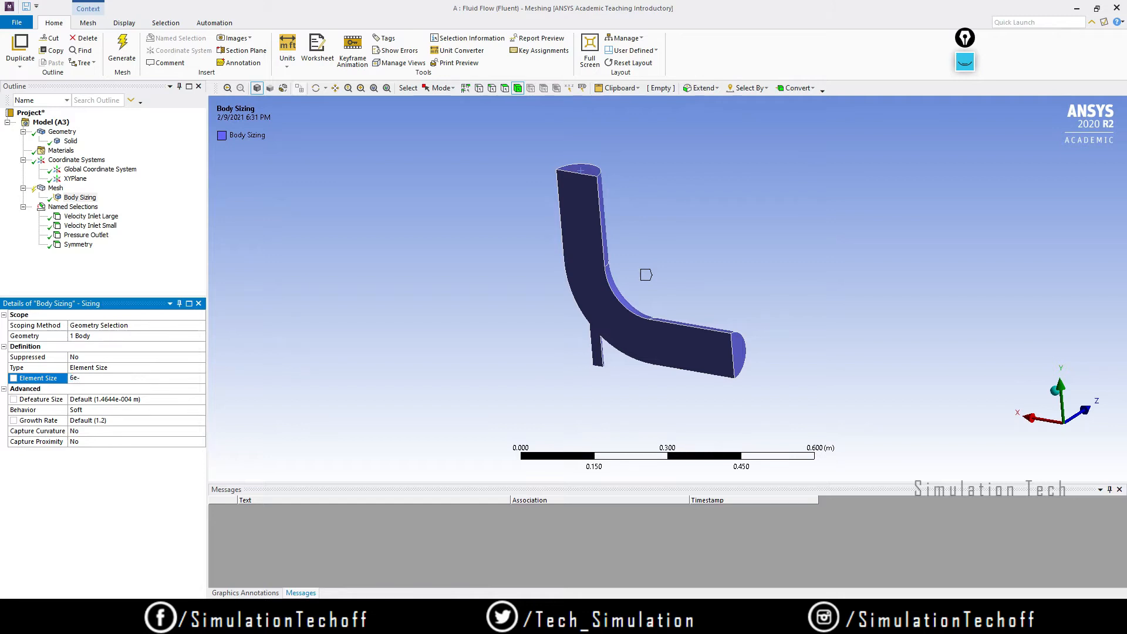
key(Return)
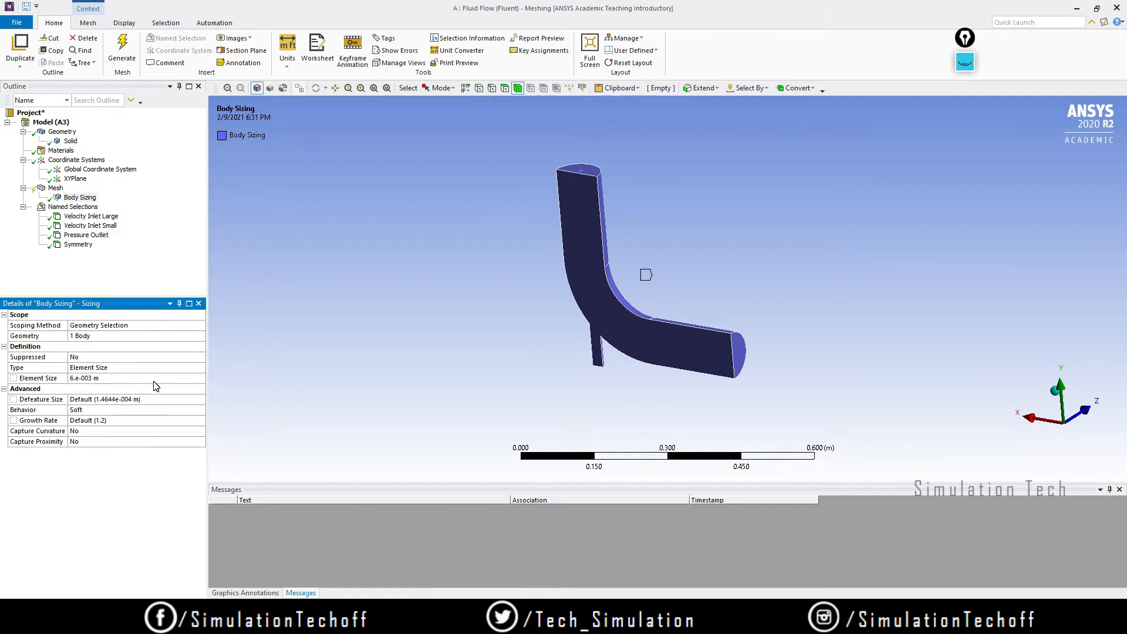
click(344, 427)
click(752, 290)
right_click(54, 188)
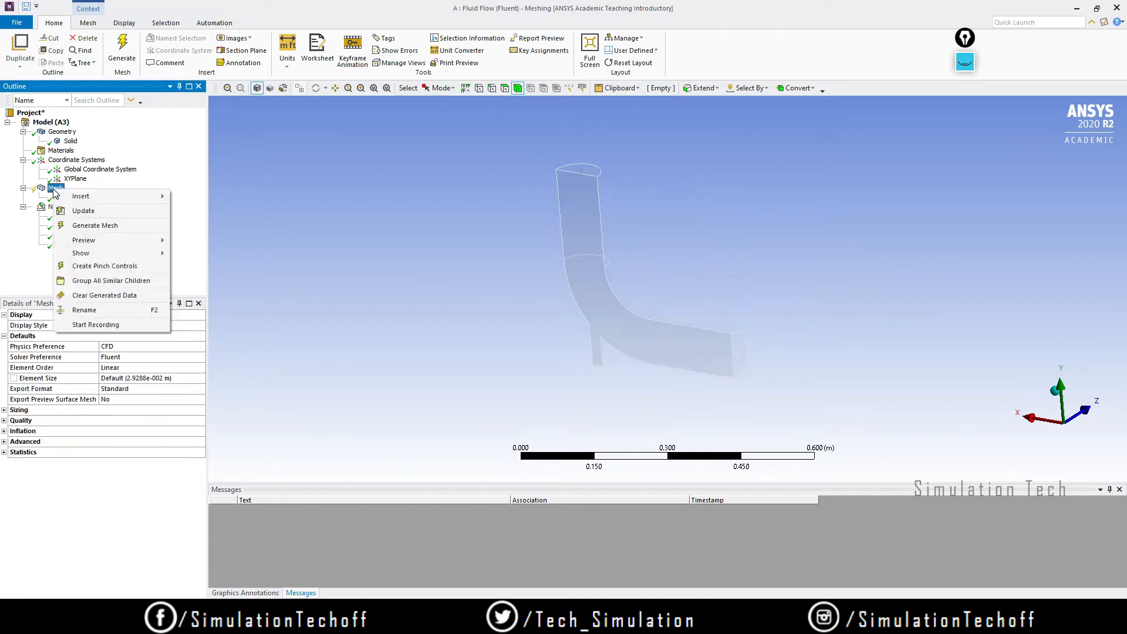
click(91, 225)
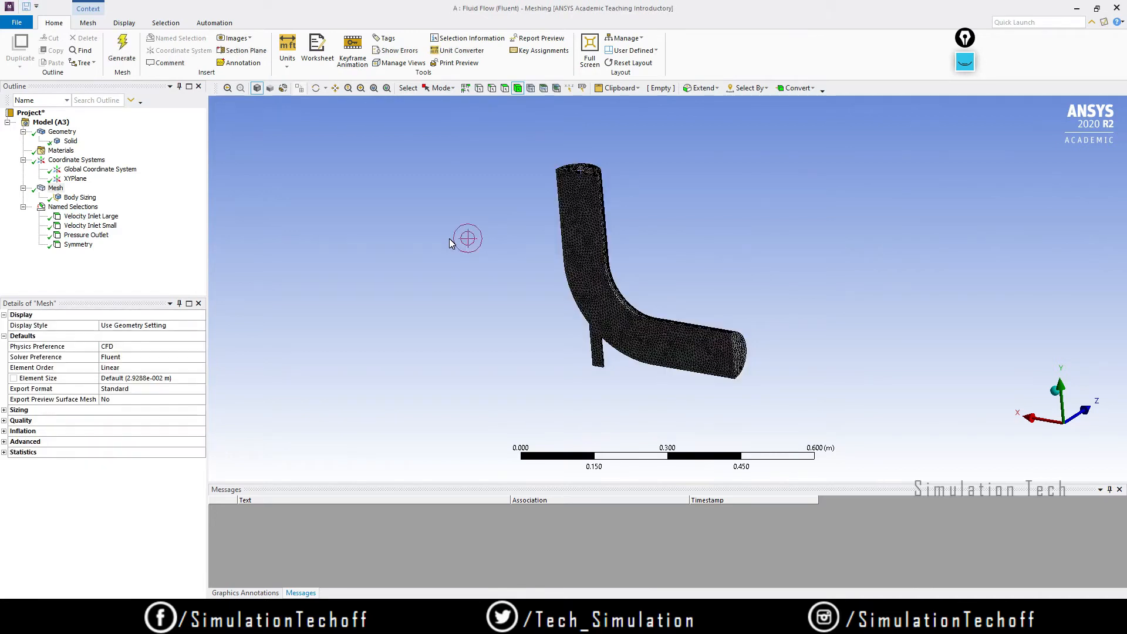
Step: Examine the generated mesh up close around the elbow bend and the small pipe junction
middle_drag(518, 260, 667, 272)
scroll(607, 308, up, 2)
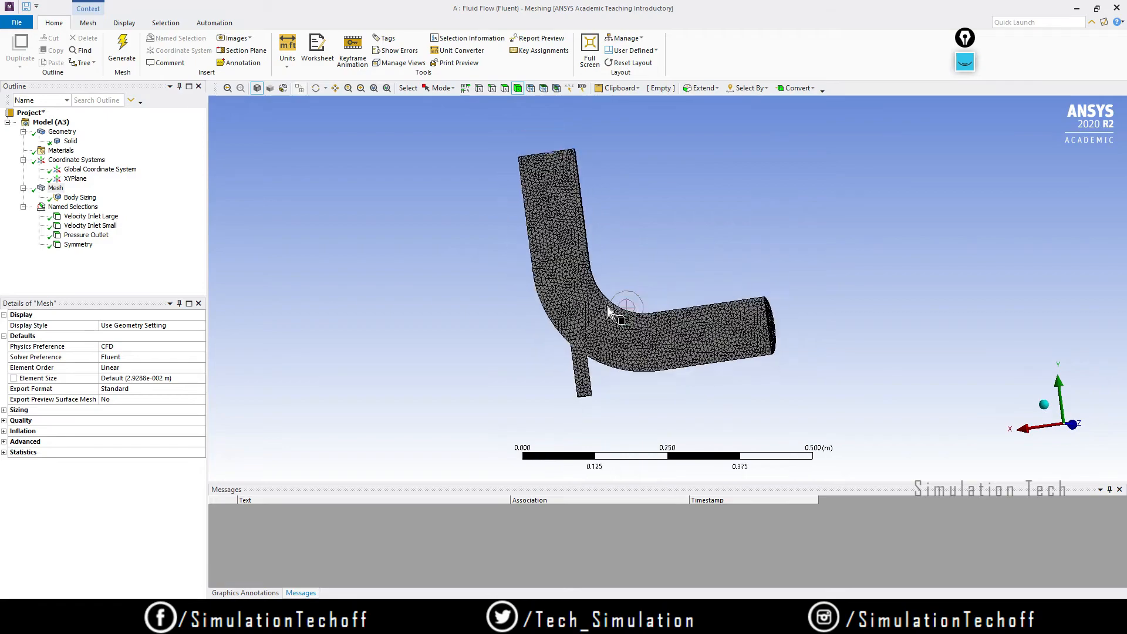
scroll(603, 295, up, 6)
middle_drag(603, 295, 810, 352)
scroll(581, 313, up, 2)
scroll(581, 311, down, 2)
scroll(810, 359, up, 2)
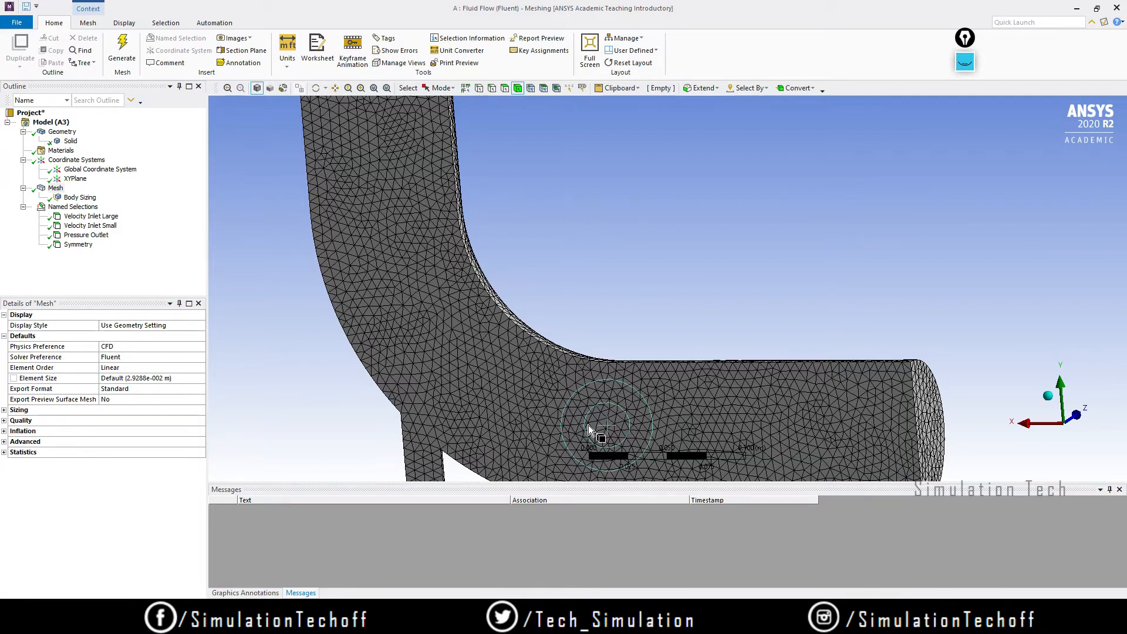
click(623, 382)
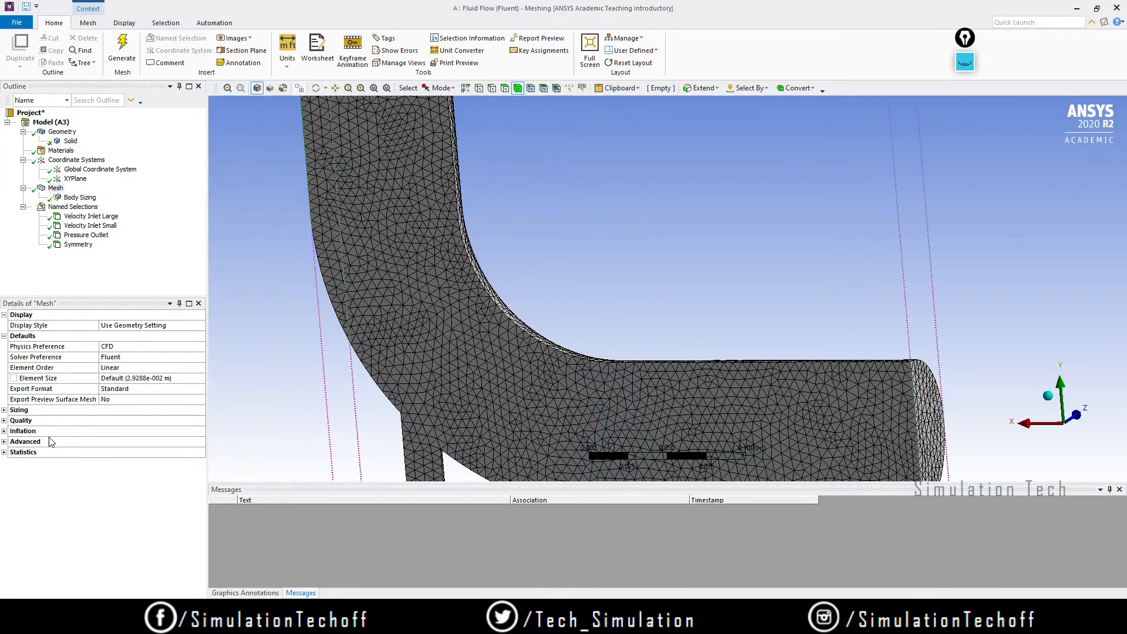
Step: Set the global mesh's automatic inflation to Program Controlled
click(4, 431)
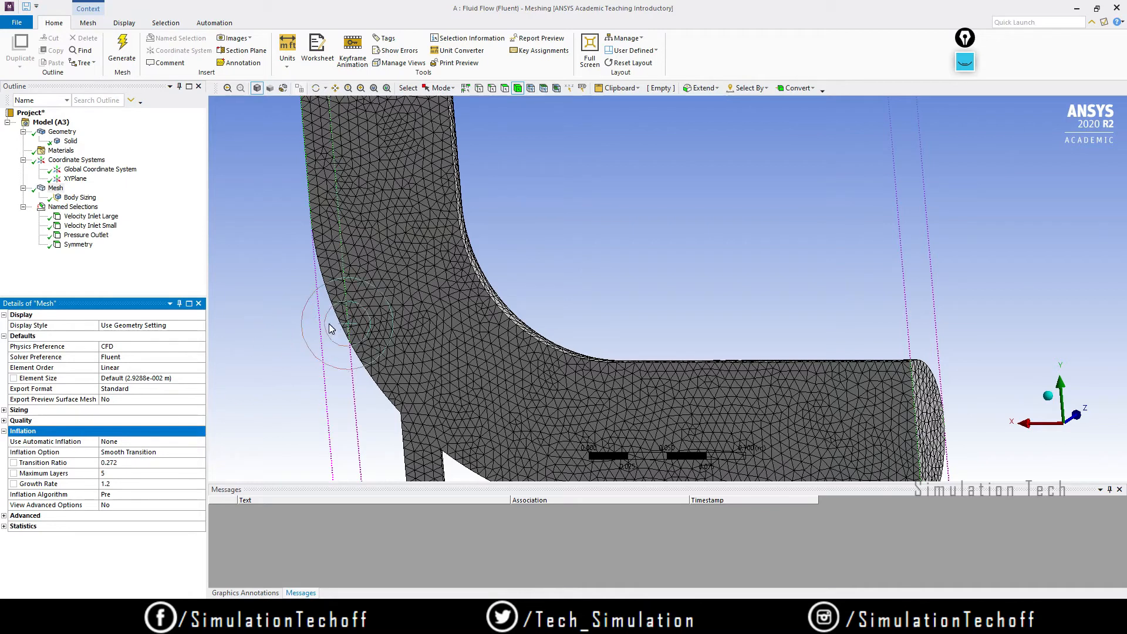
right_click(52, 188)
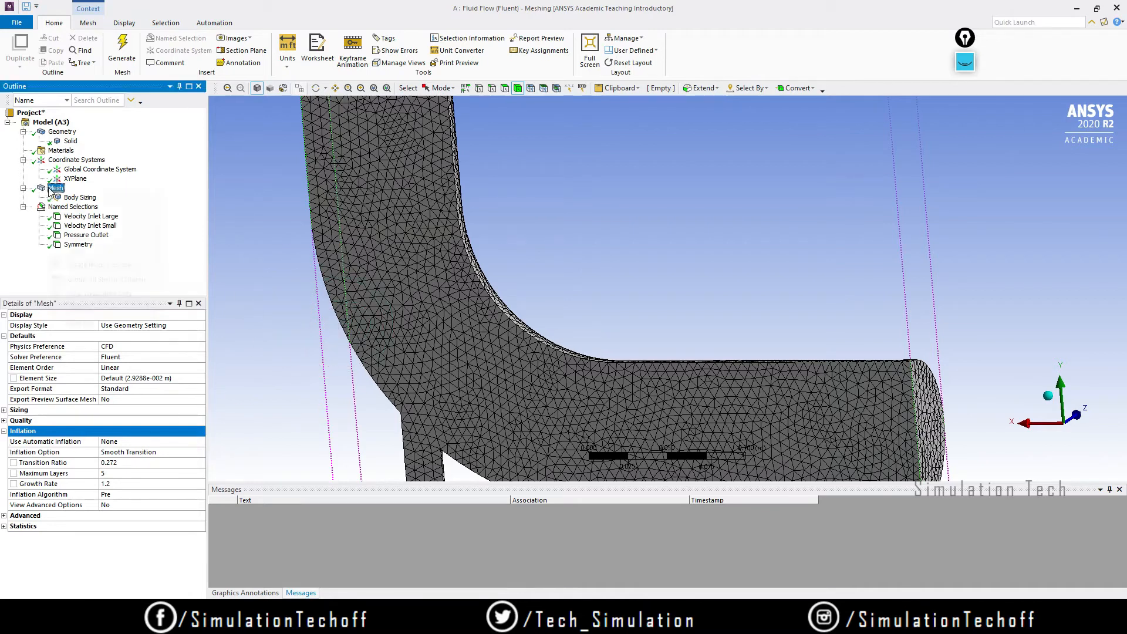
mouse_move(96, 202)
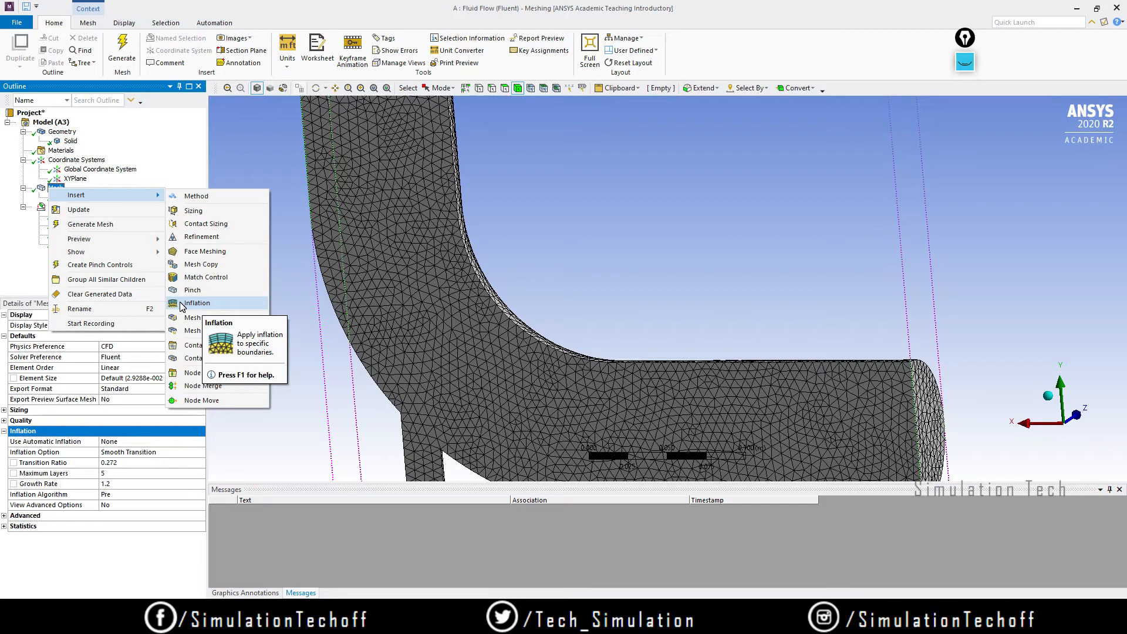
click(582, 181)
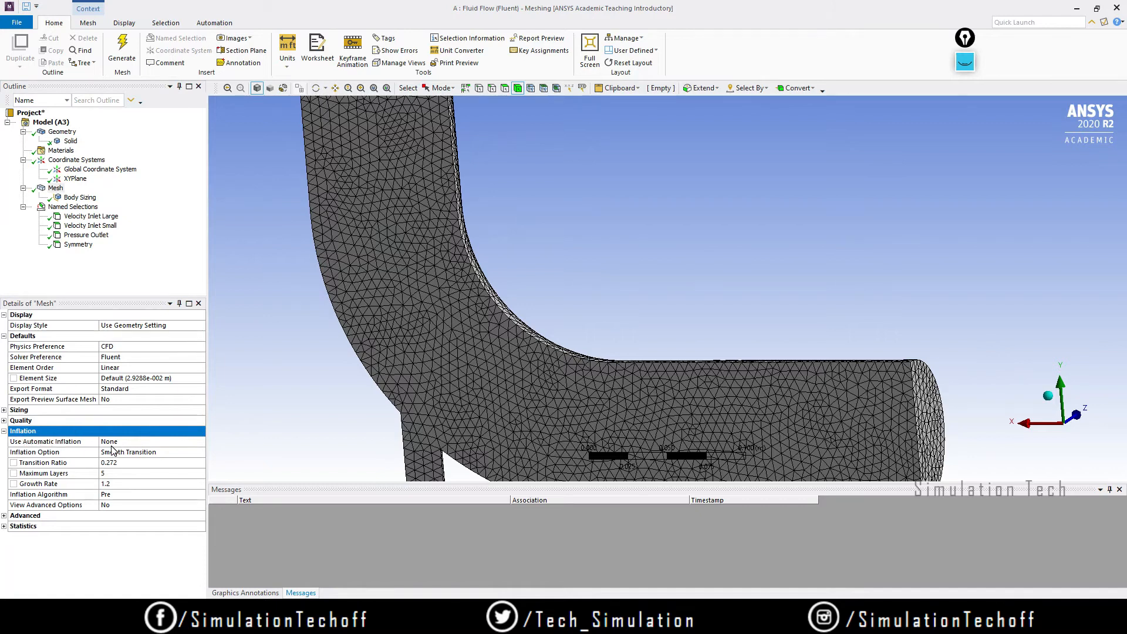
click(153, 445)
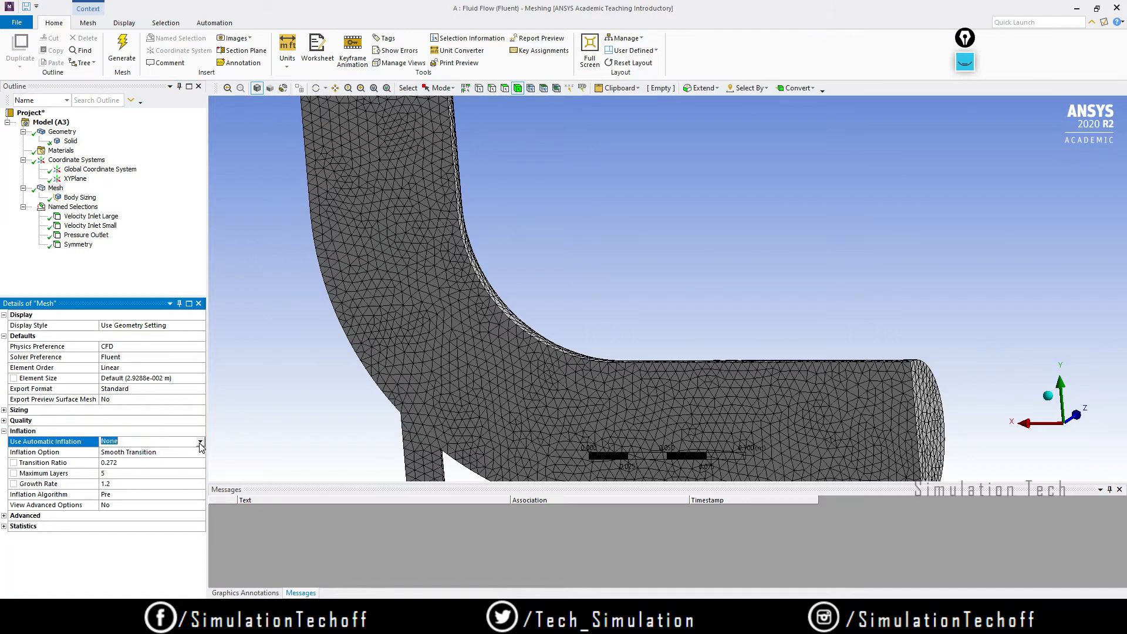
click(199, 442)
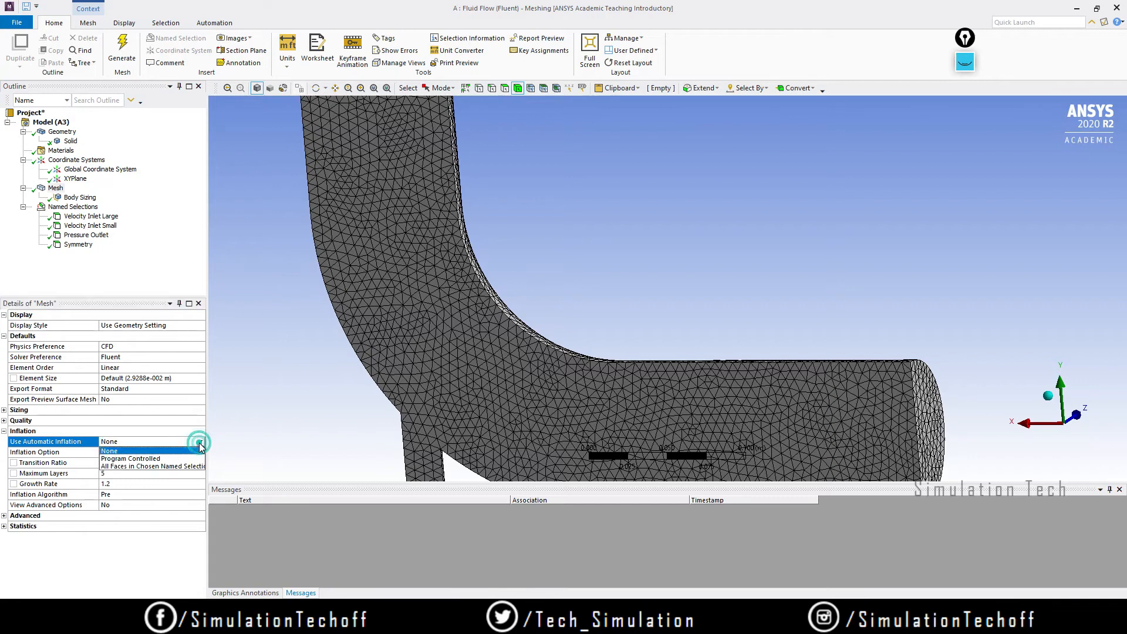
click(131, 459)
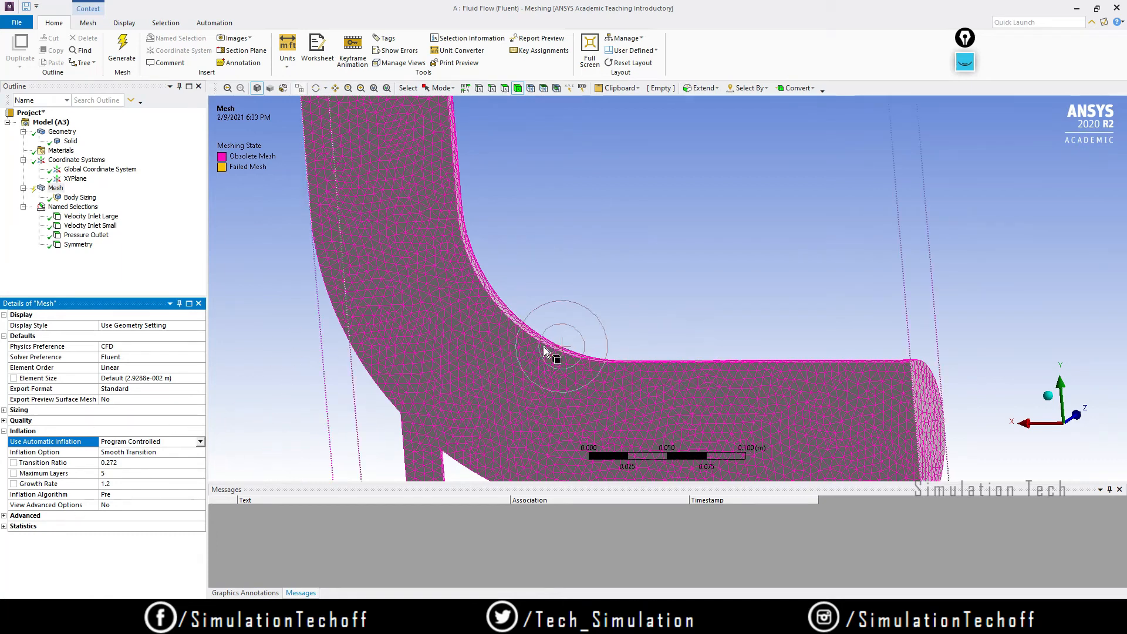
Step: Regenerate the mesh with the inflation setting and inspect the layers along the elbow walls
ctrl+middle_drag(603, 301, 614, 315)
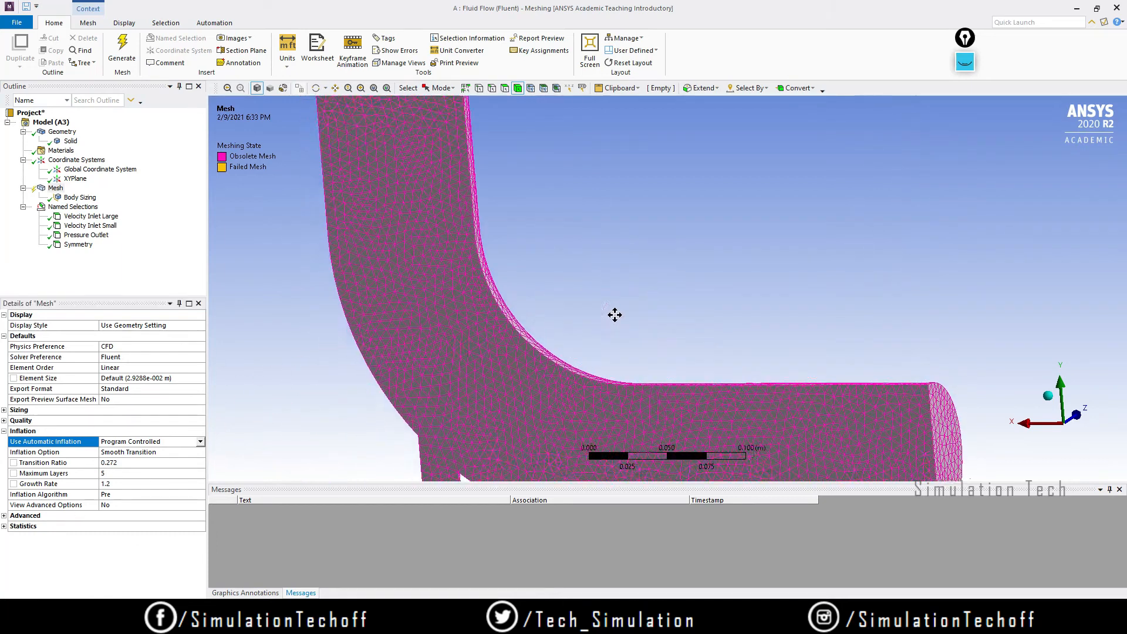
scroll(634, 290, down, 5)
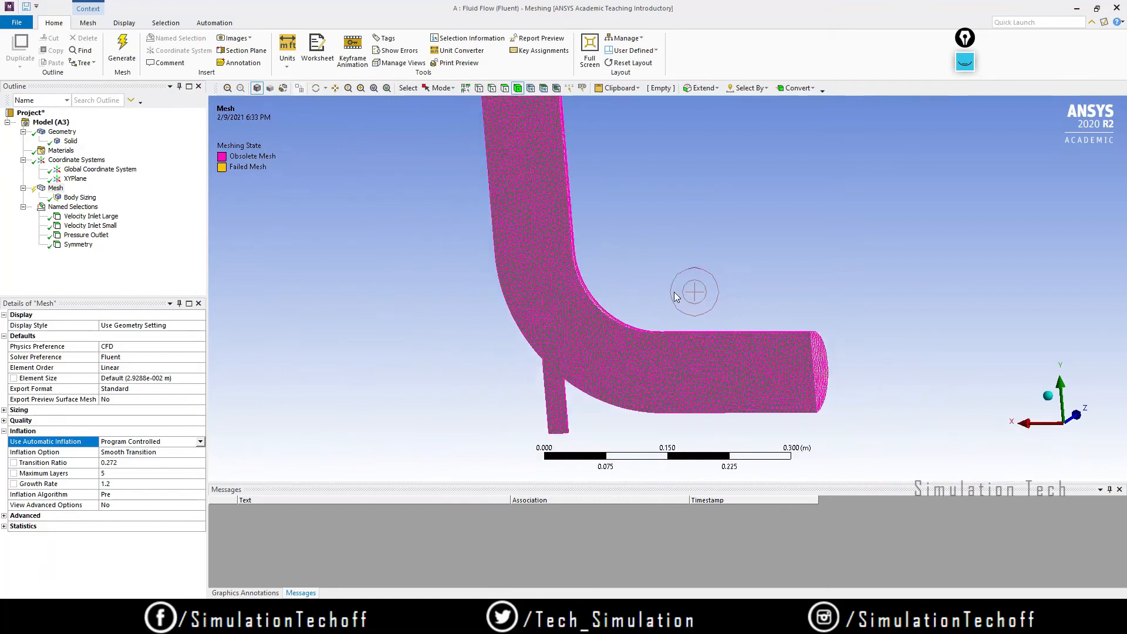
scroll(628, 302, down, 2)
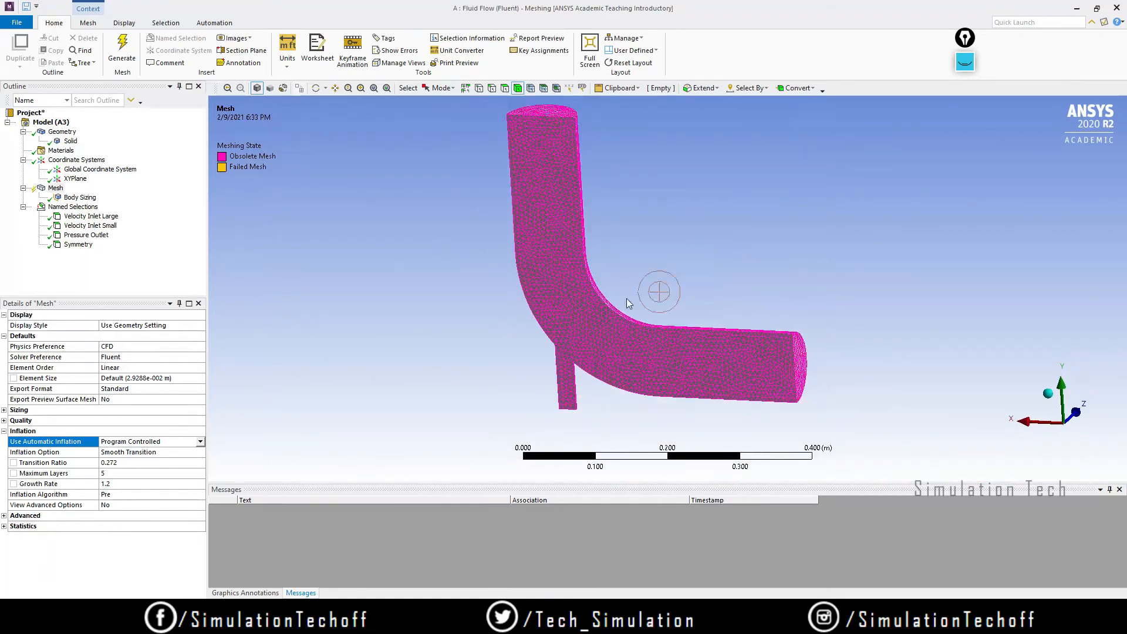
right_click(56, 188)
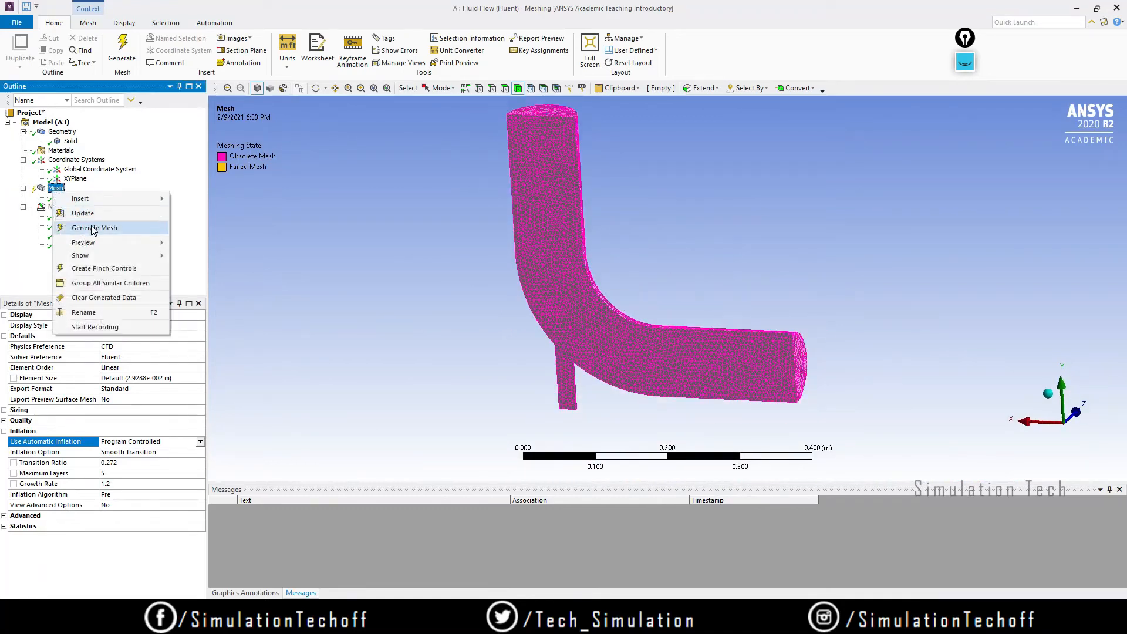
click(93, 228)
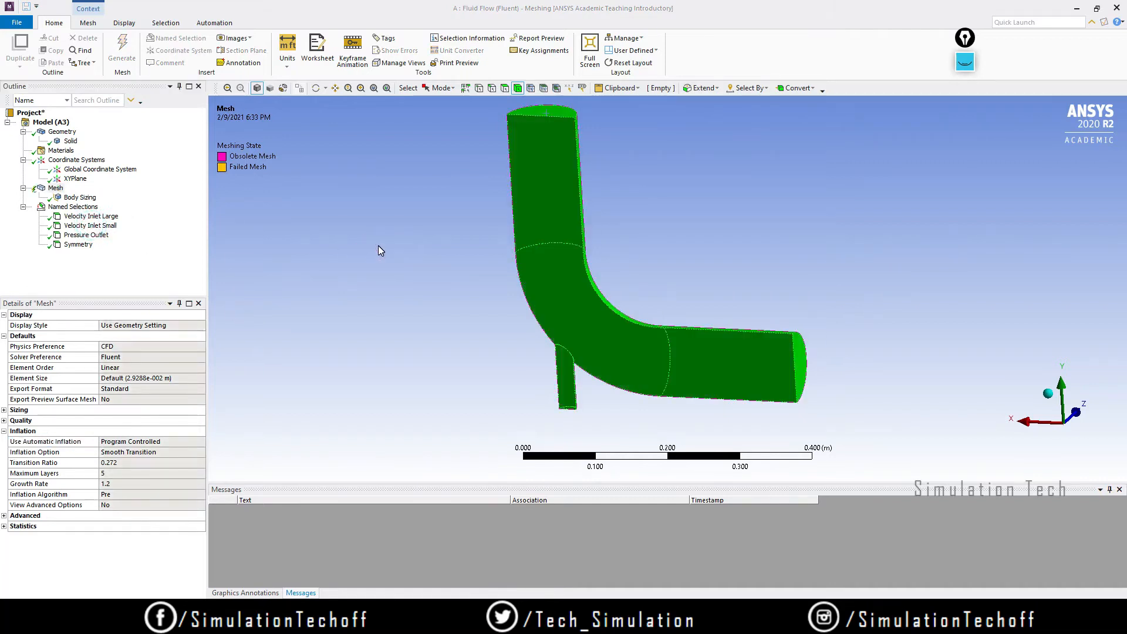
middle_drag(624, 344, 664, 325)
scroll(564, 301, up, 8)
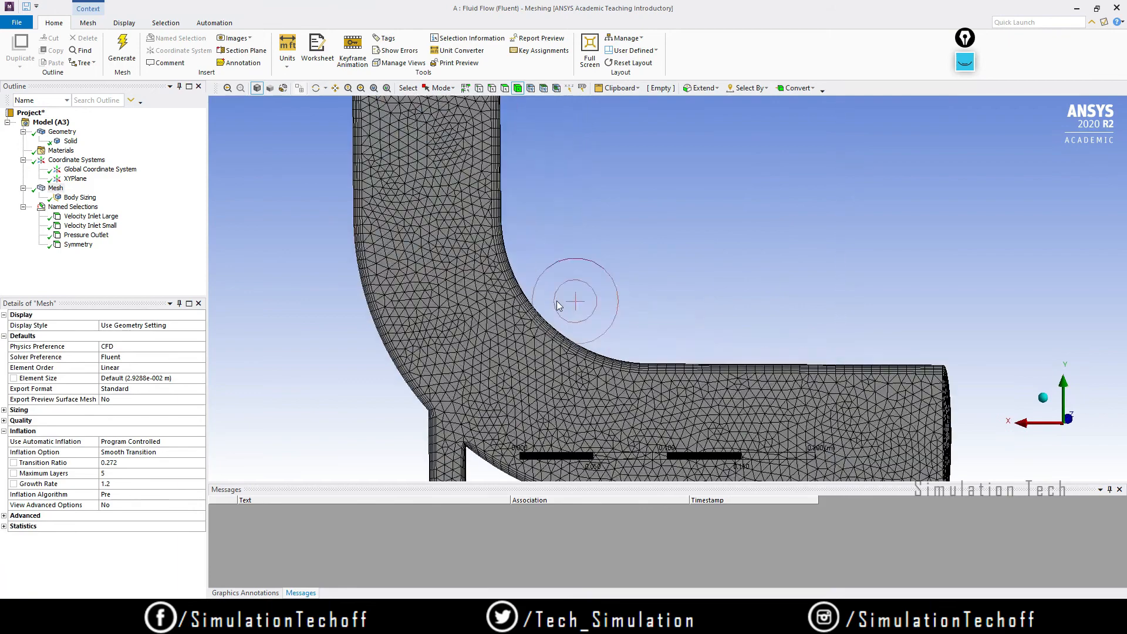
Step: Examine the inflation layers along the elbow walls, the small pipe junction and the end face of the vertical pipe
ctrl+middle_drag(528, 412, 552, 372)
scroll(553, 371, down, 6)
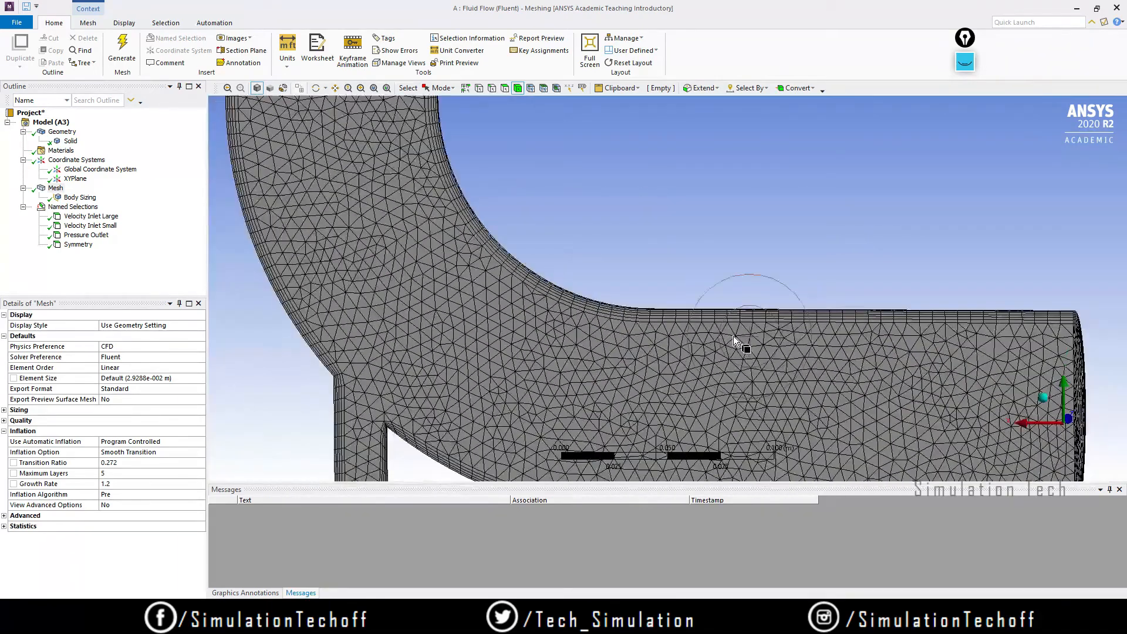
scroll(517, 410, up, 4)
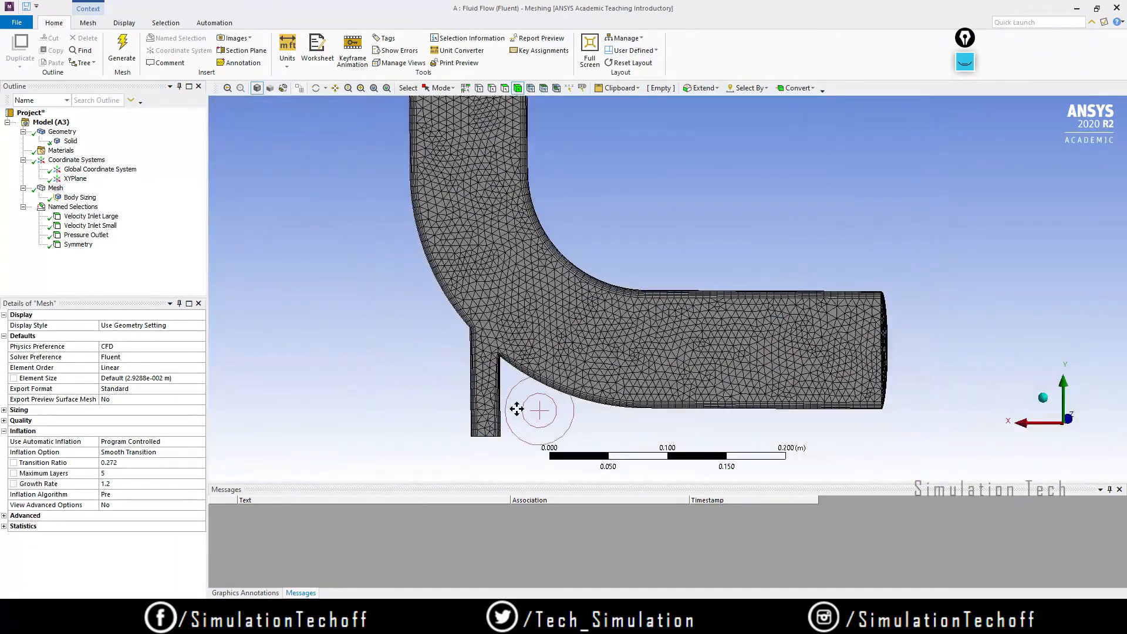
scroll(643, 323, down, 8)
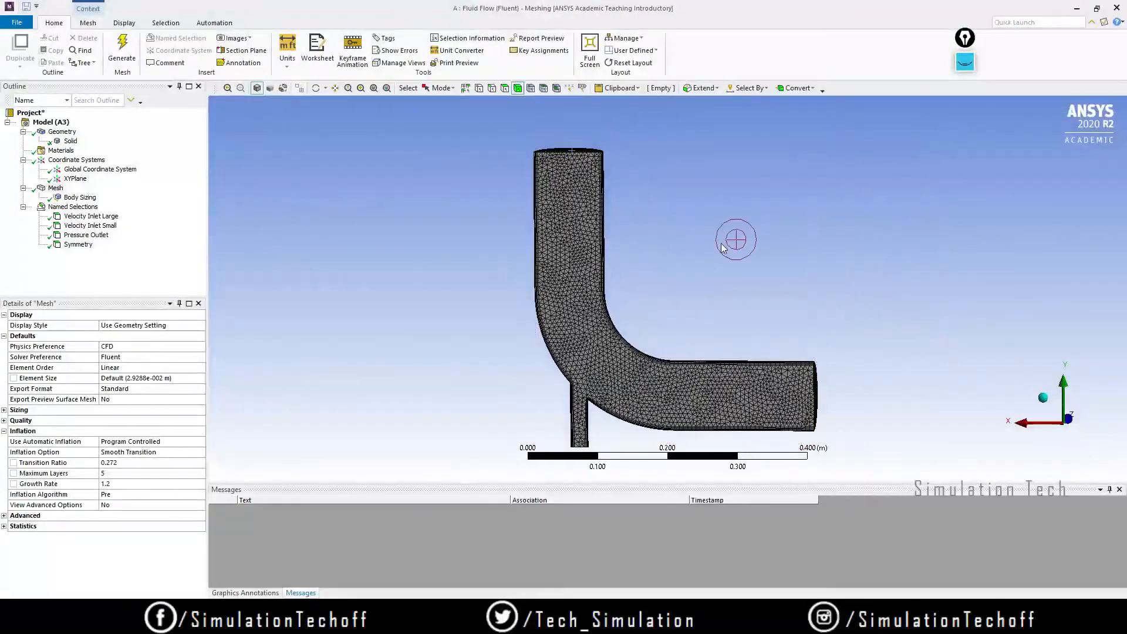
middle_drag(705, 247, 558, 294)
scroll(559, 294, up, 8)
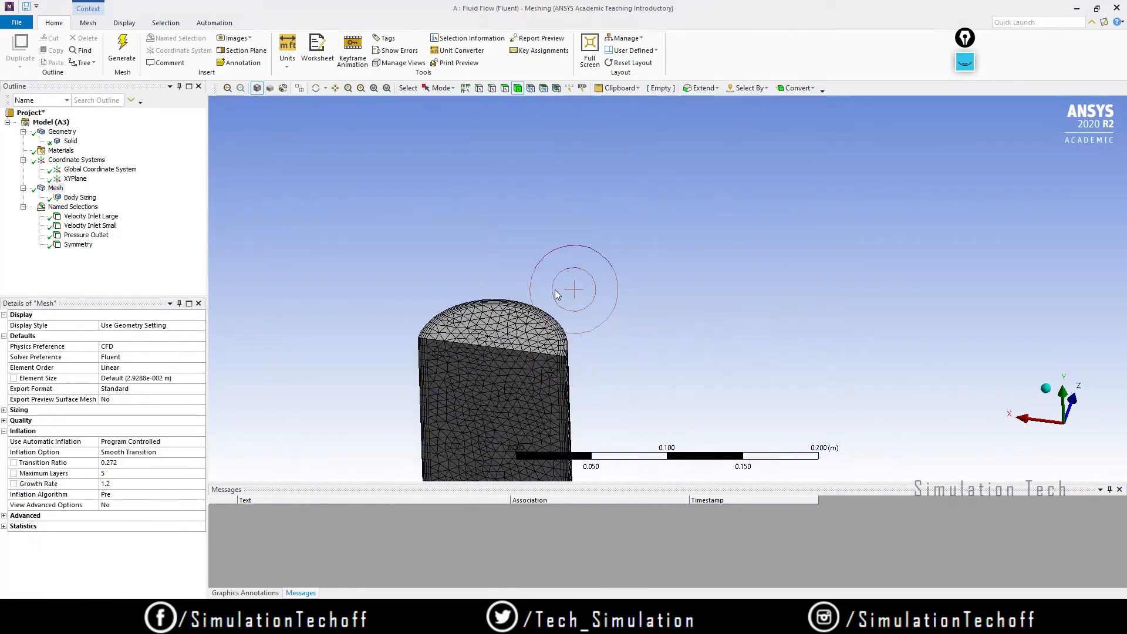
ctrl+middle_drag(415, 340, 470, 292)
scroll(470, 292, up, 2)
scroll(470, 292, down, 5)
scroll(652, 318, down, 5)
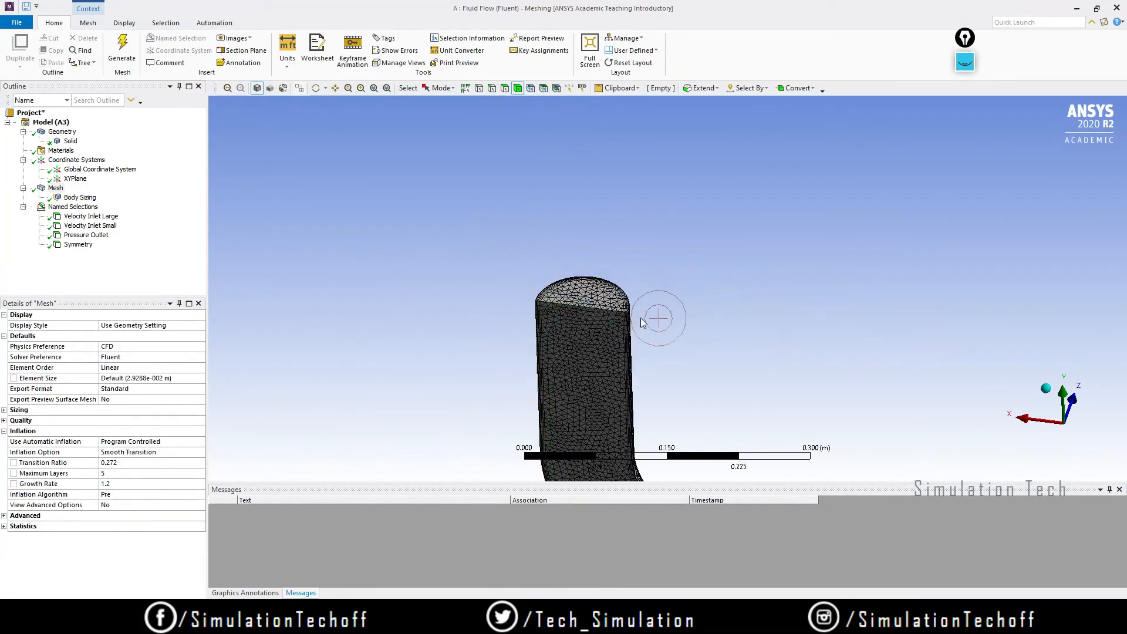
middle_drag(652, 317, 614, 338)
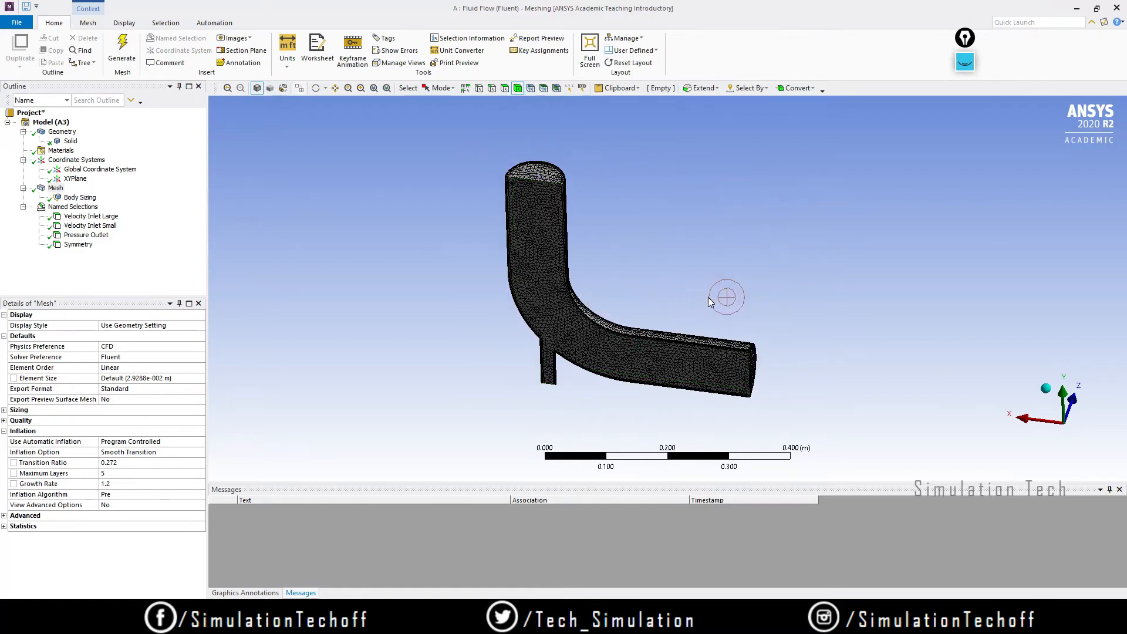
middle_drag(714, 313, 650, 333)
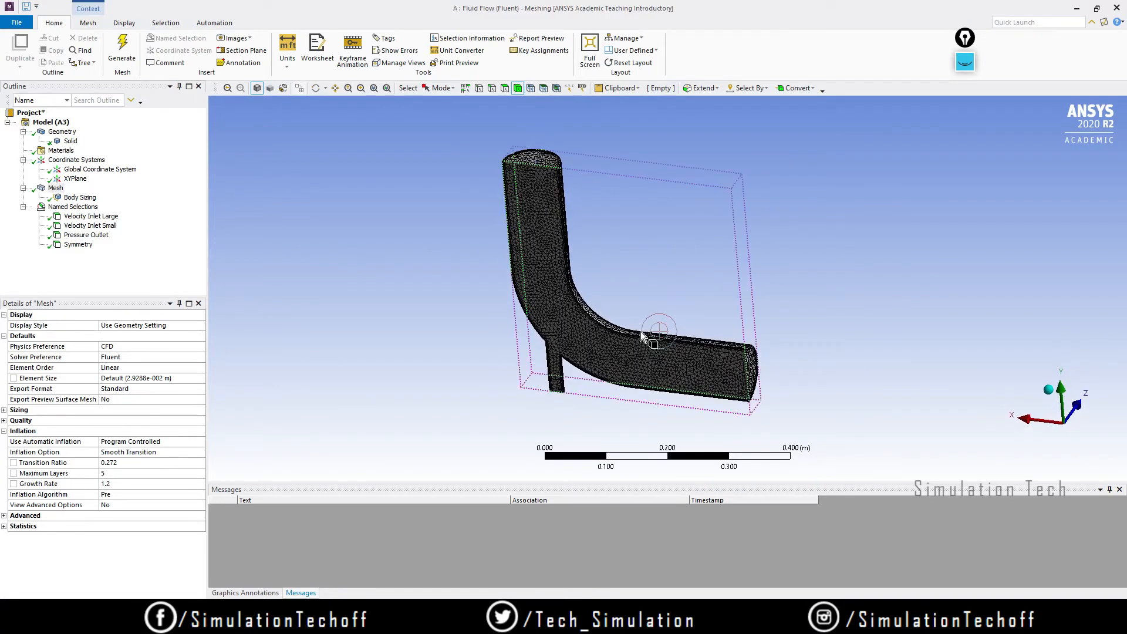
Step: Close the meshing application and return to the Workbench project schematic
click(1117, 10)
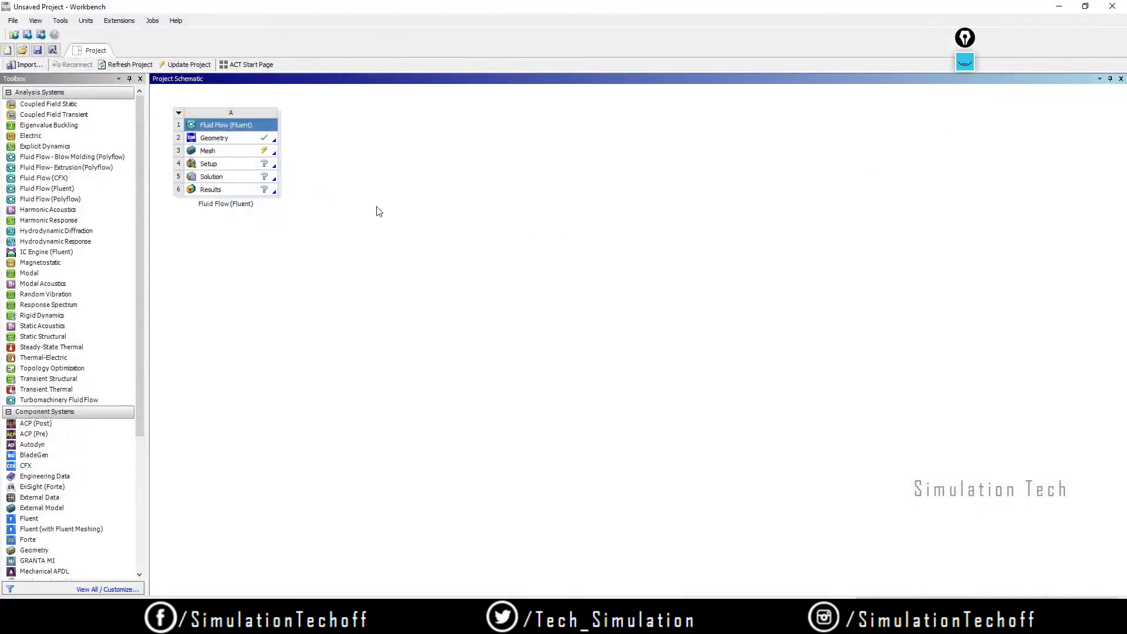
click(965, 62)
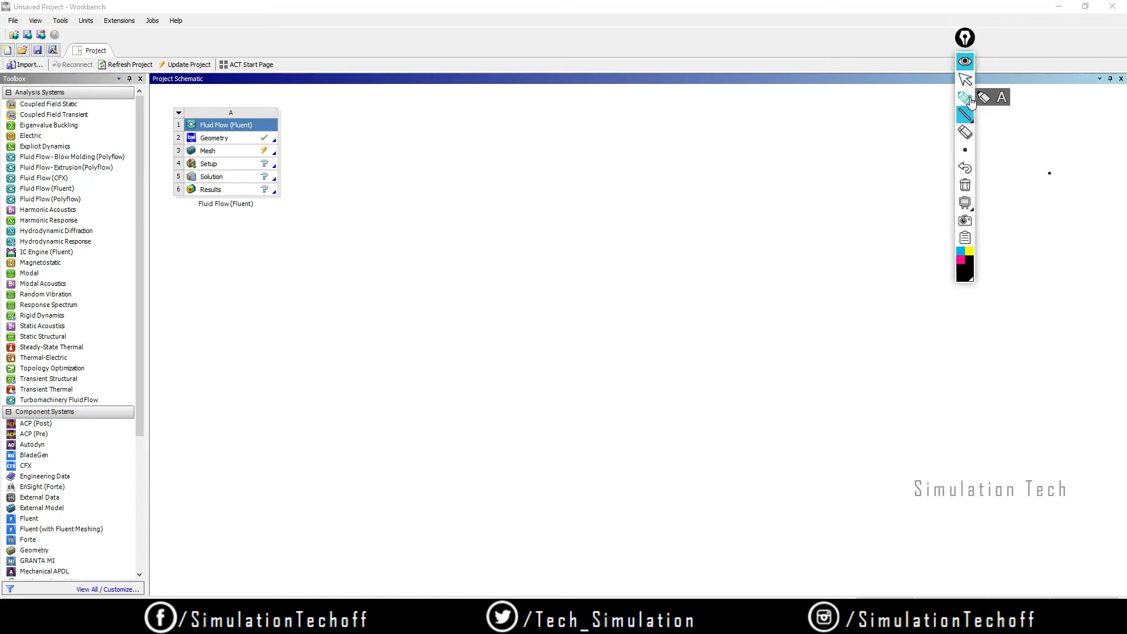
mouse_move(334, 150)
mouse_down()
mouse_move(297, 149)
mouse_move(307, 167)
mouse_up()
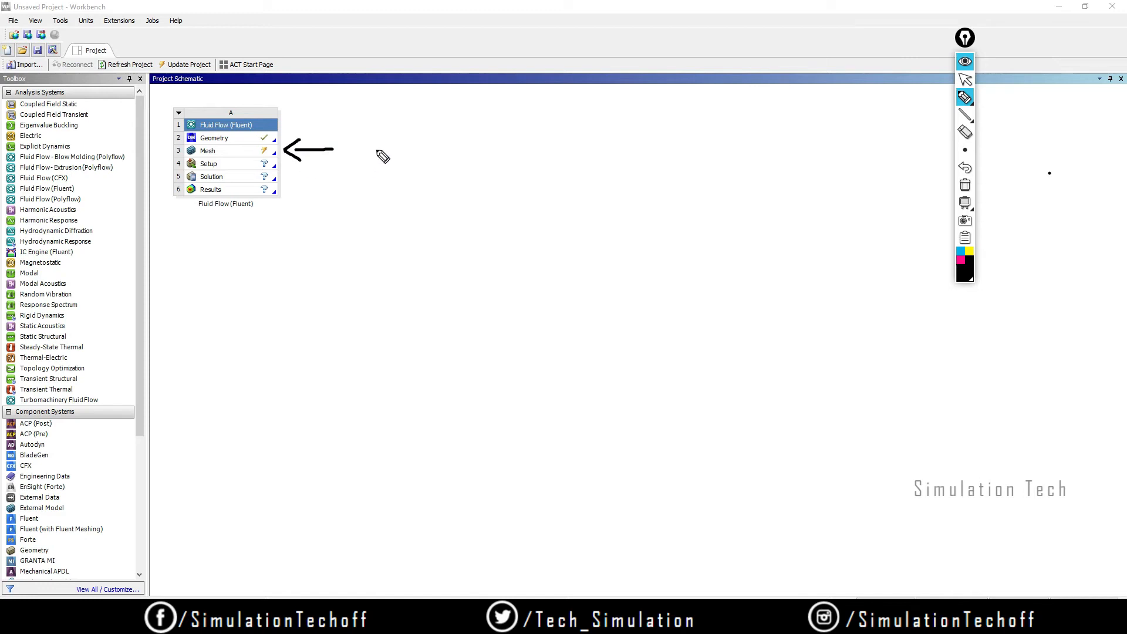
mouse_move(442, 167)
mouse_down()
mouse_move(483, 170)
mouse_move(493, 151)
mouse_move(526, 156)
mouse_move(533, 141)
mouse_move(596, 146)
mouse_up()
click(965, 185)
drag(286, 151, 289, 167)
click(966, 185)
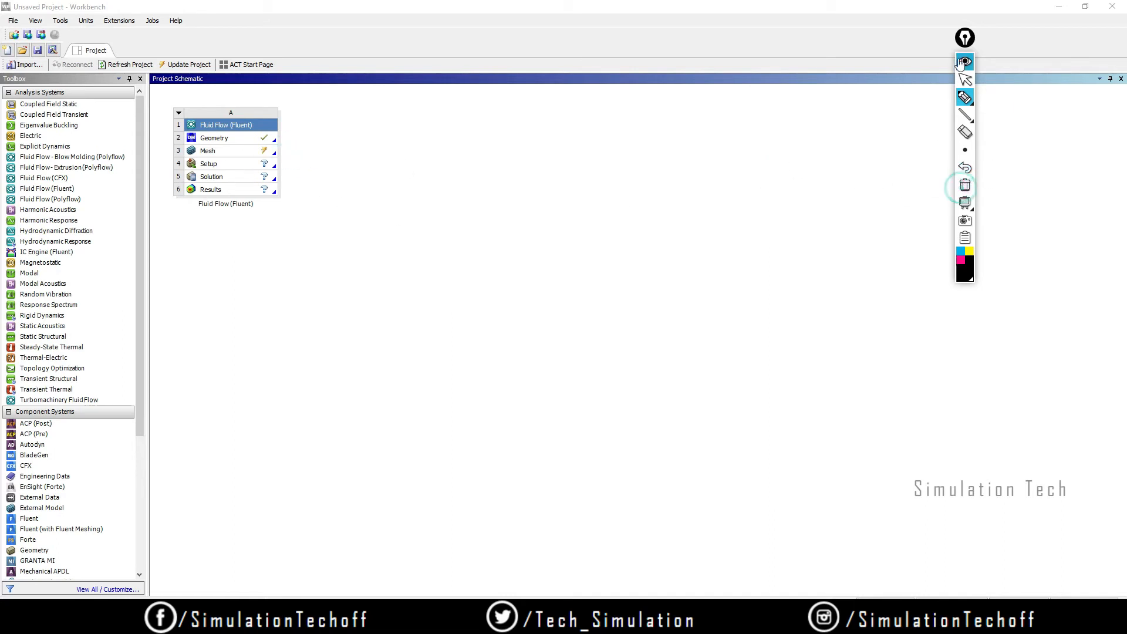
click(966, 61)
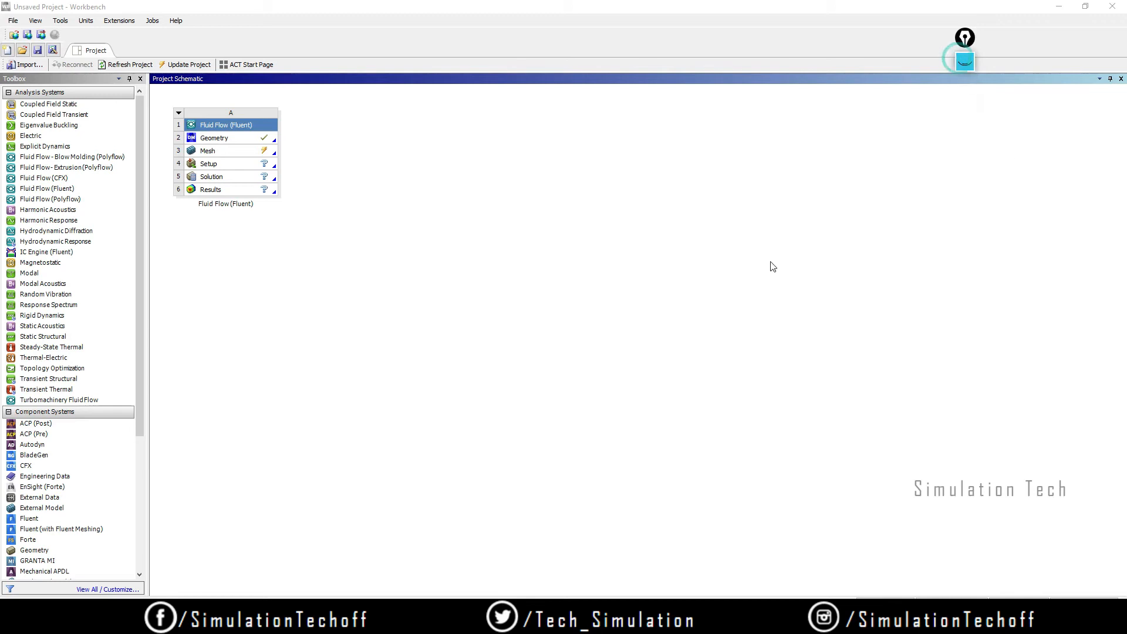
Step: Update the Mesh cell of the Fluid Flow (Fluent) system in the project schematic
click(223, 153)
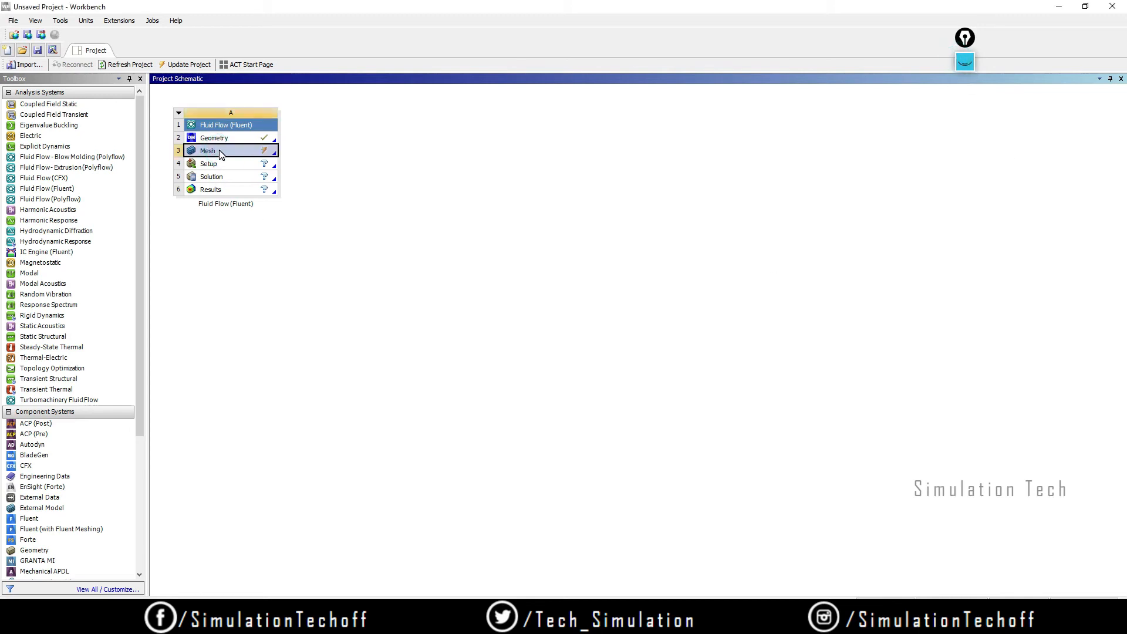
right_click(221, 154)
click(271, 216)
click(295, 125)
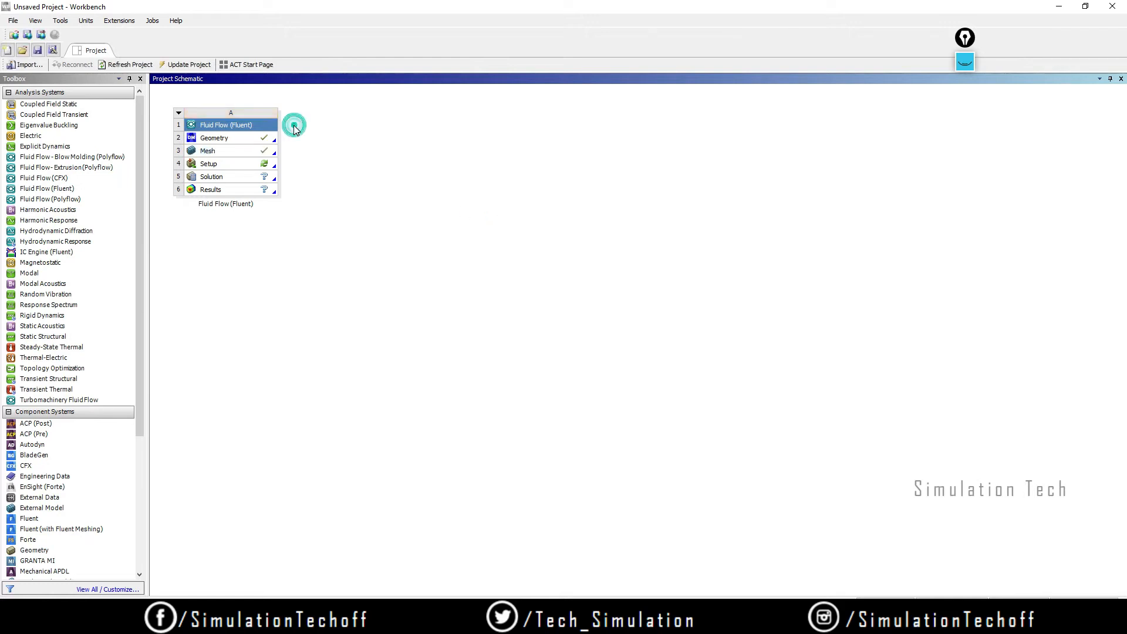
Step: Open the system's Setup and start Fluent with Double Precision enabled
double_click(228, 168)
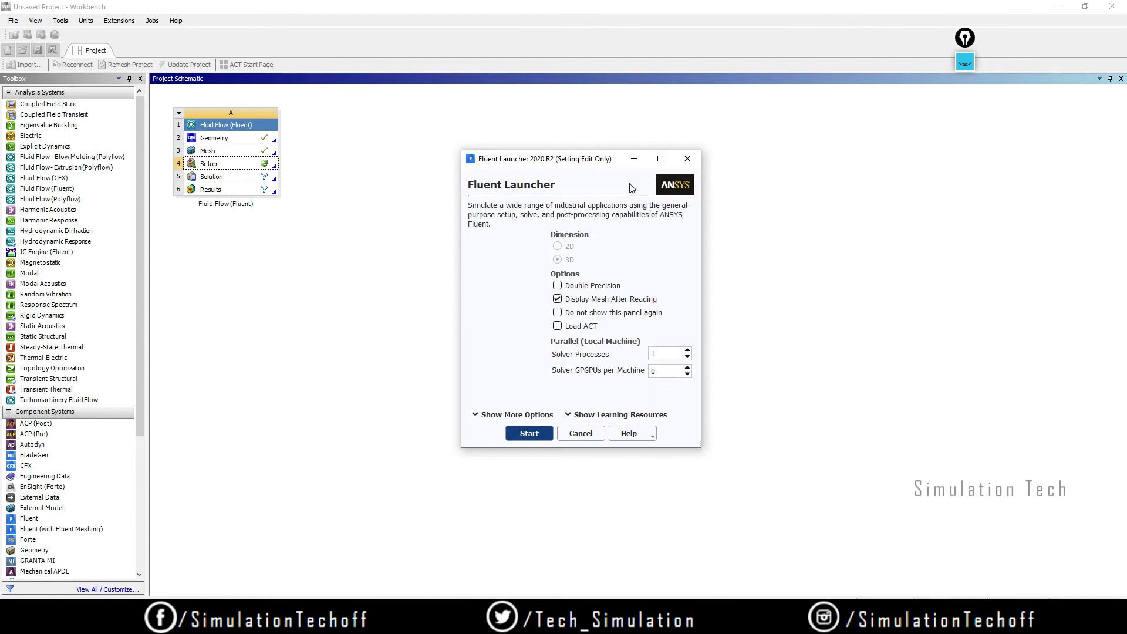
click(558, 286)
click(529, 434)
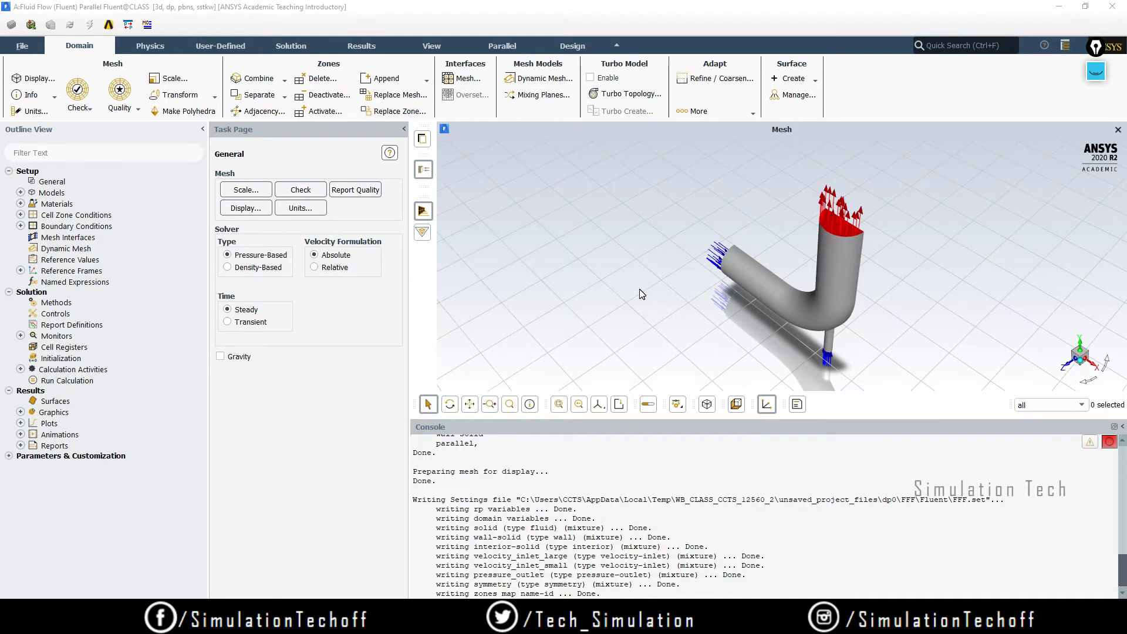
Step: Run the mesh check and review the reported domain extents, volume statistics and face area statistics
scroll(830, 276, up, 5)
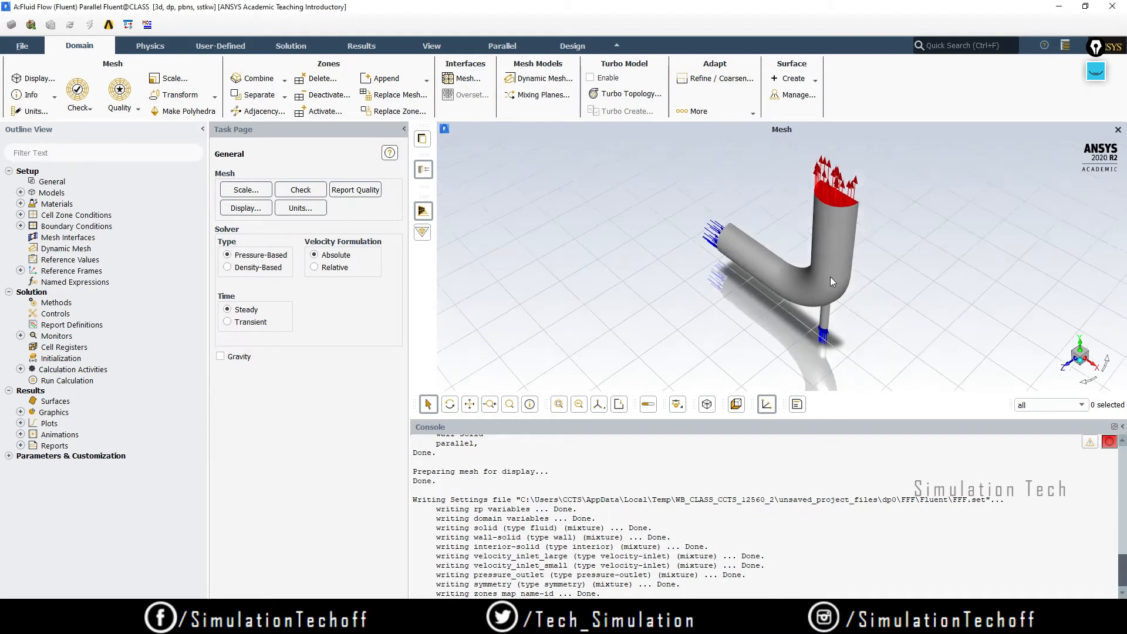
drag(828, 298, 765, 297)
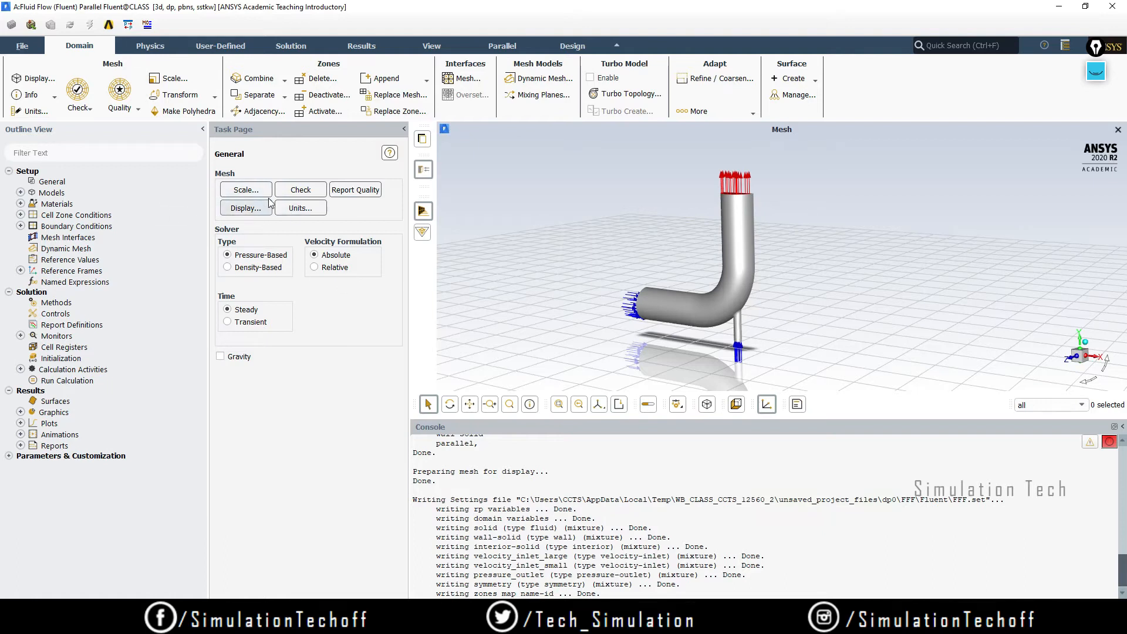
click(300, 190)
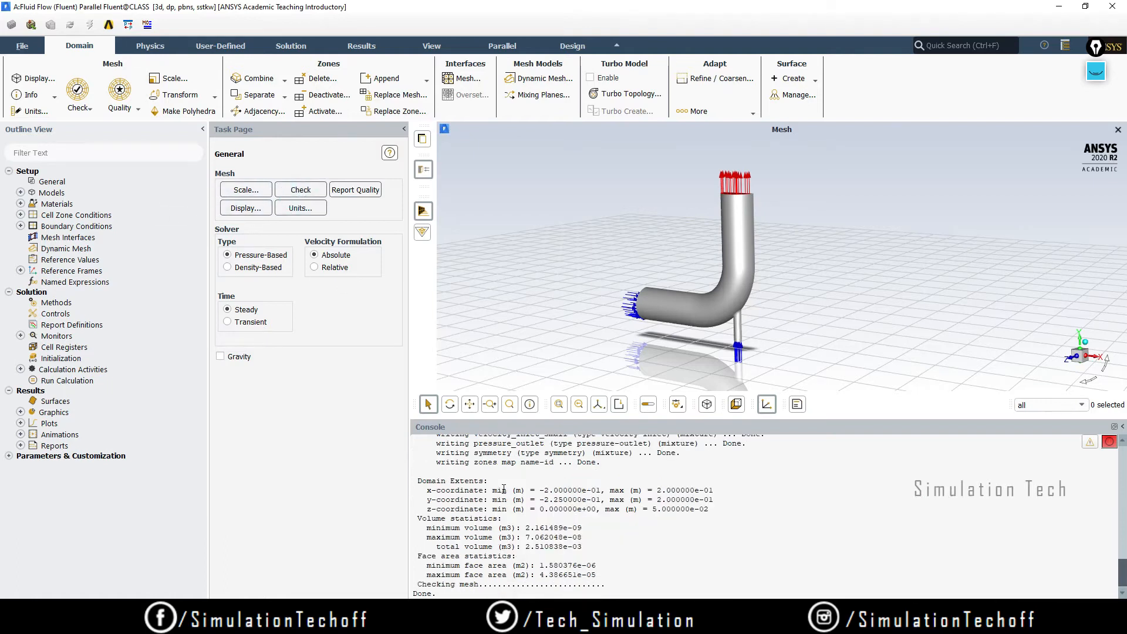
drag(427, 490, 543, 546)
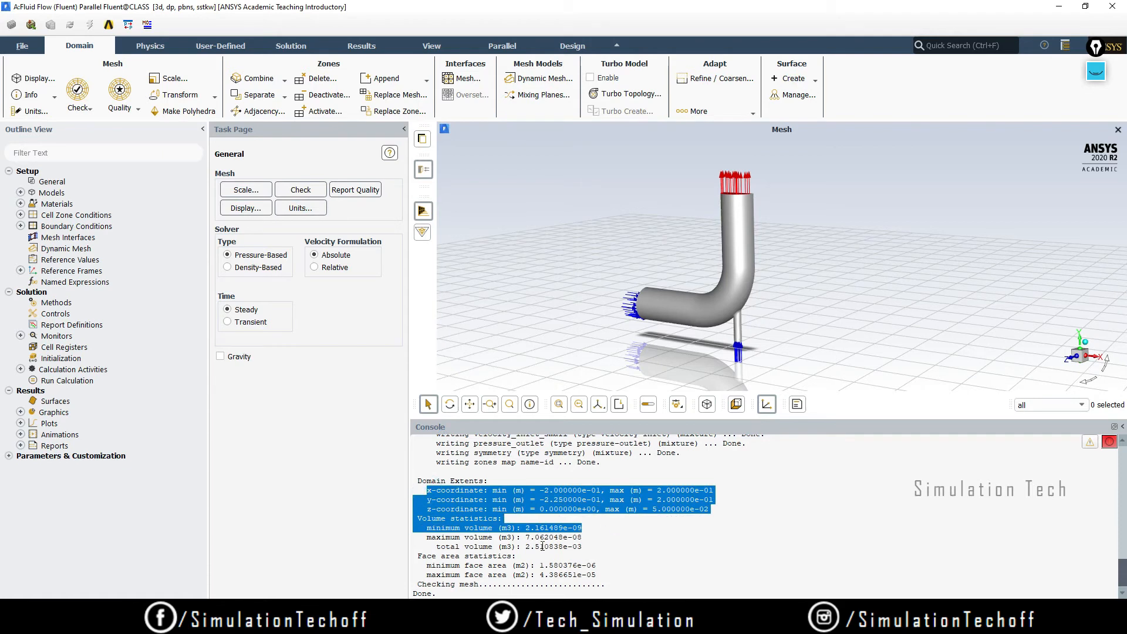
click(582, 551)
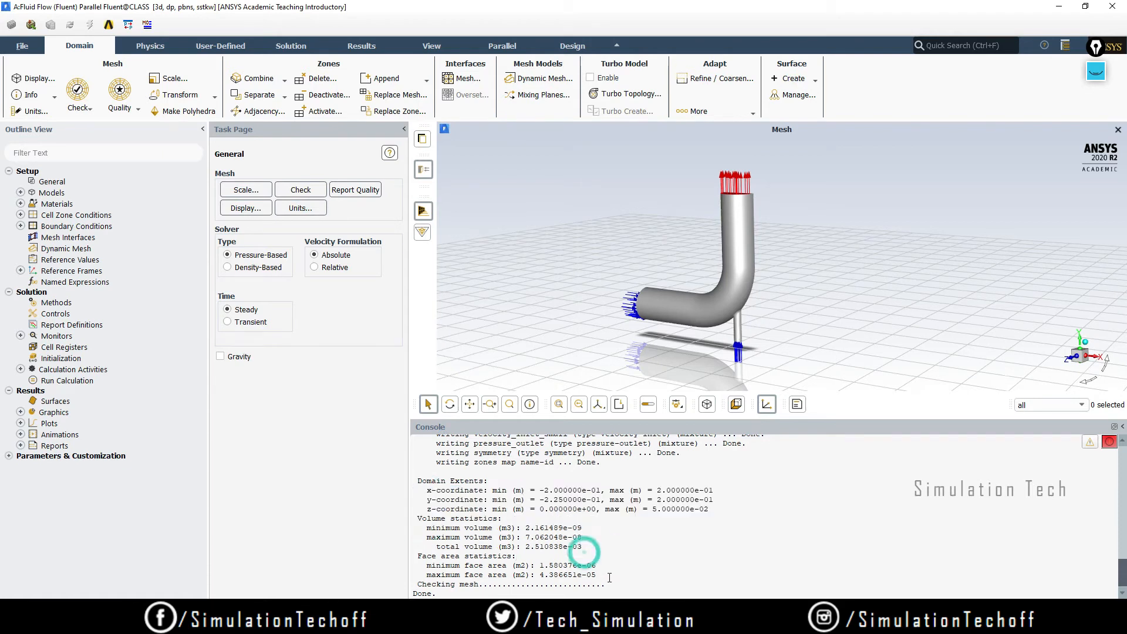
click(308, 443)
Step: Set the length unit to mm in the unit settings
click(300, 208)
drag(406, 304, 515, 263)
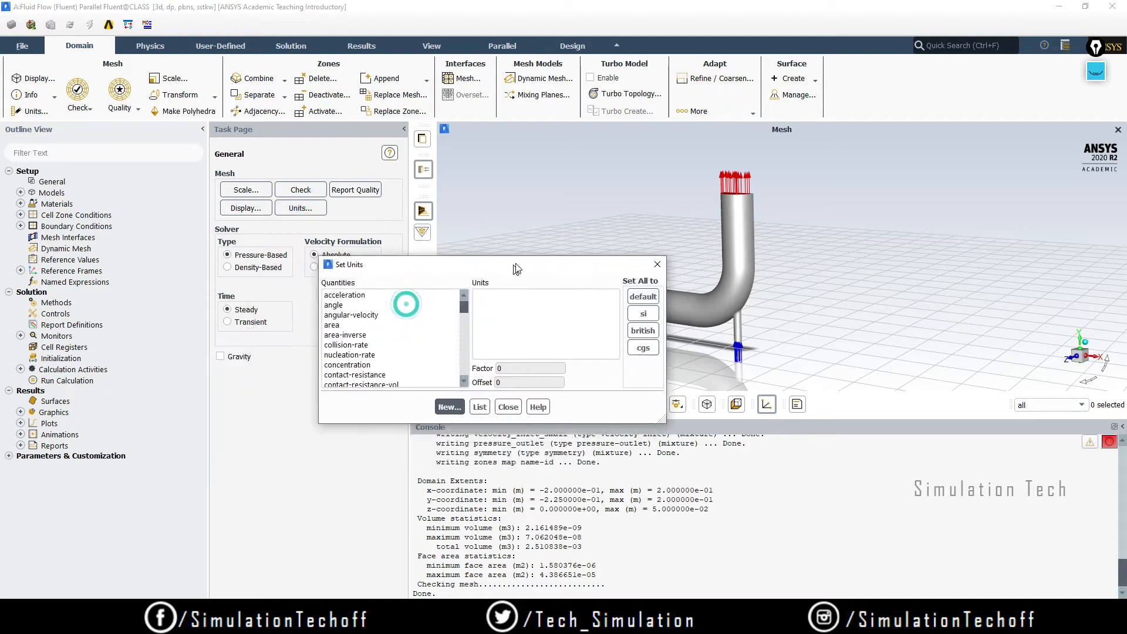
drag(465, 306, 466, 331)
click(411, 333)
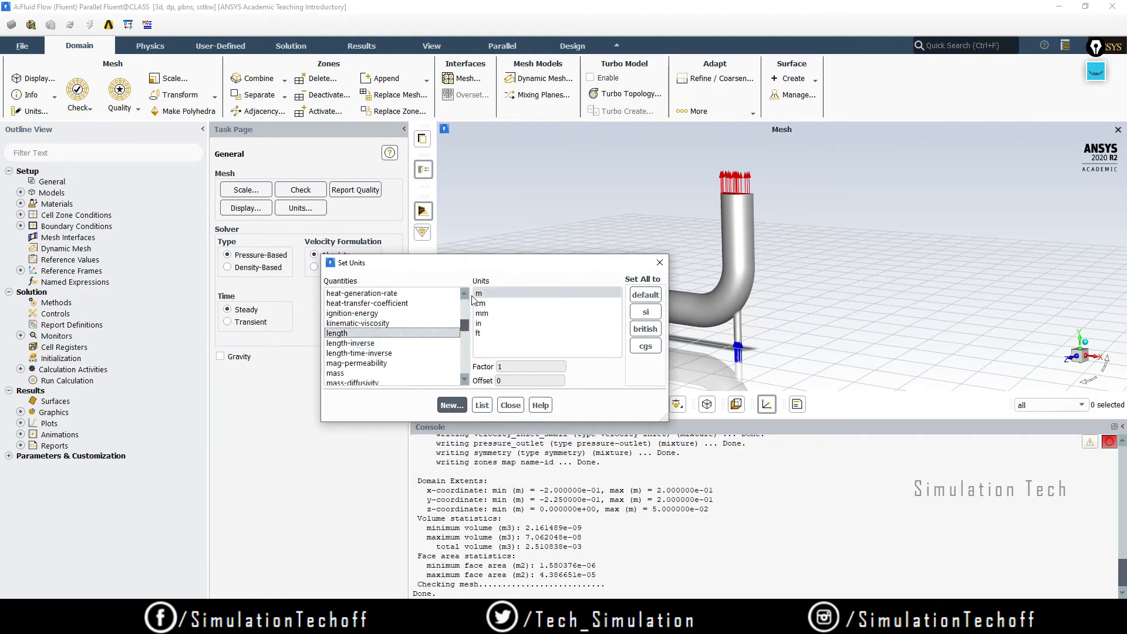
click(498, 314)
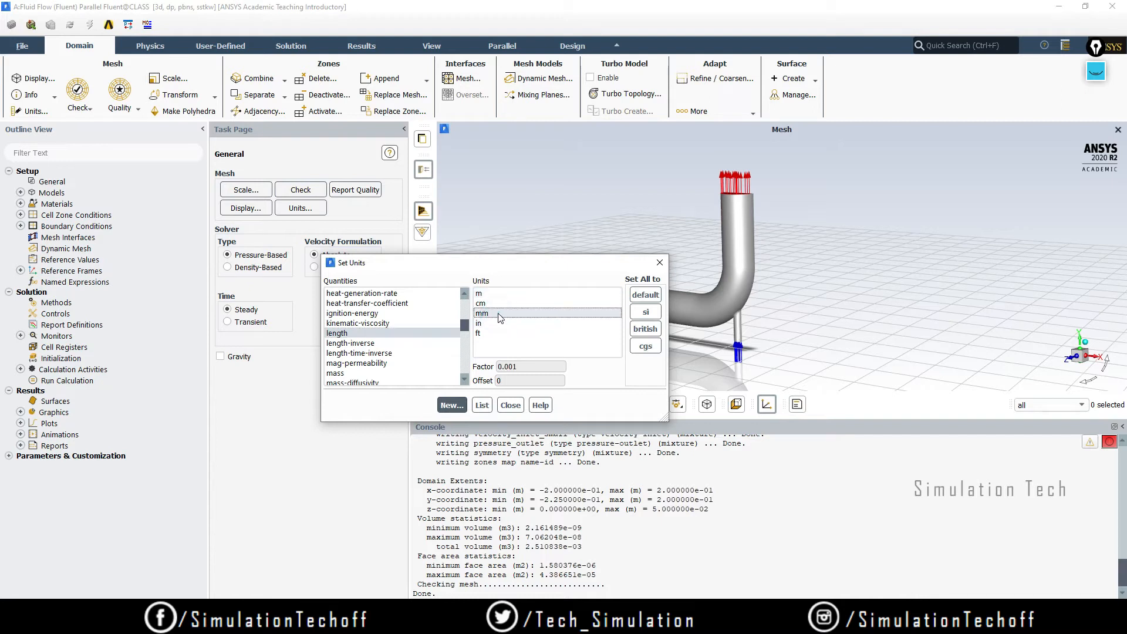
click(511, 405)
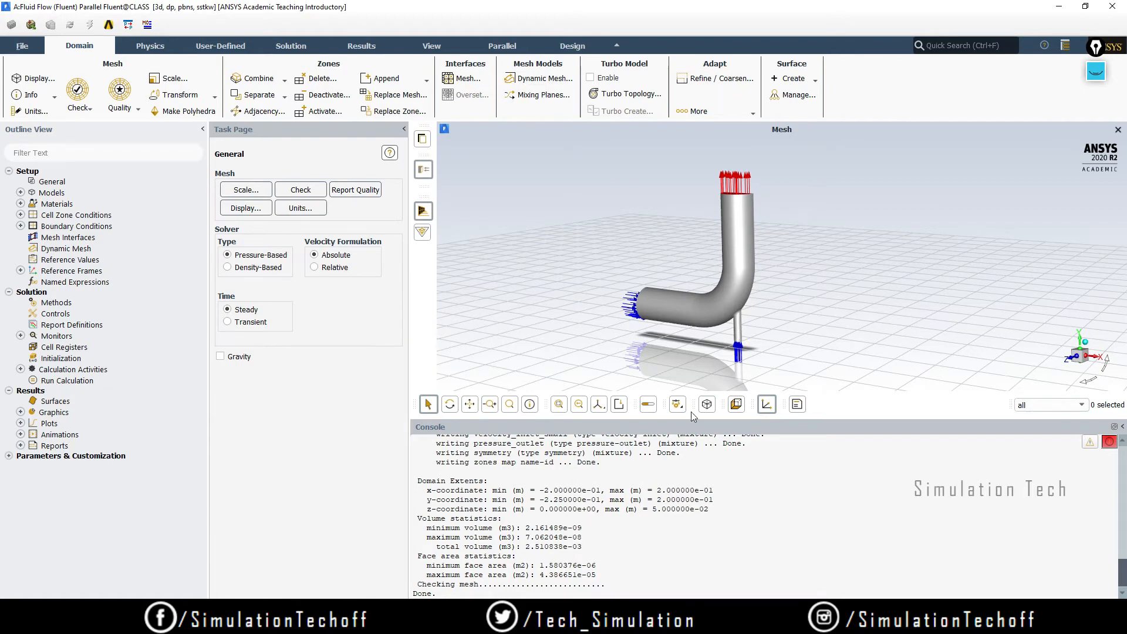
drag(759, 283, 798, 296)
scroll(749, 313, up, 3)
scroll(799, 295, down, 3)
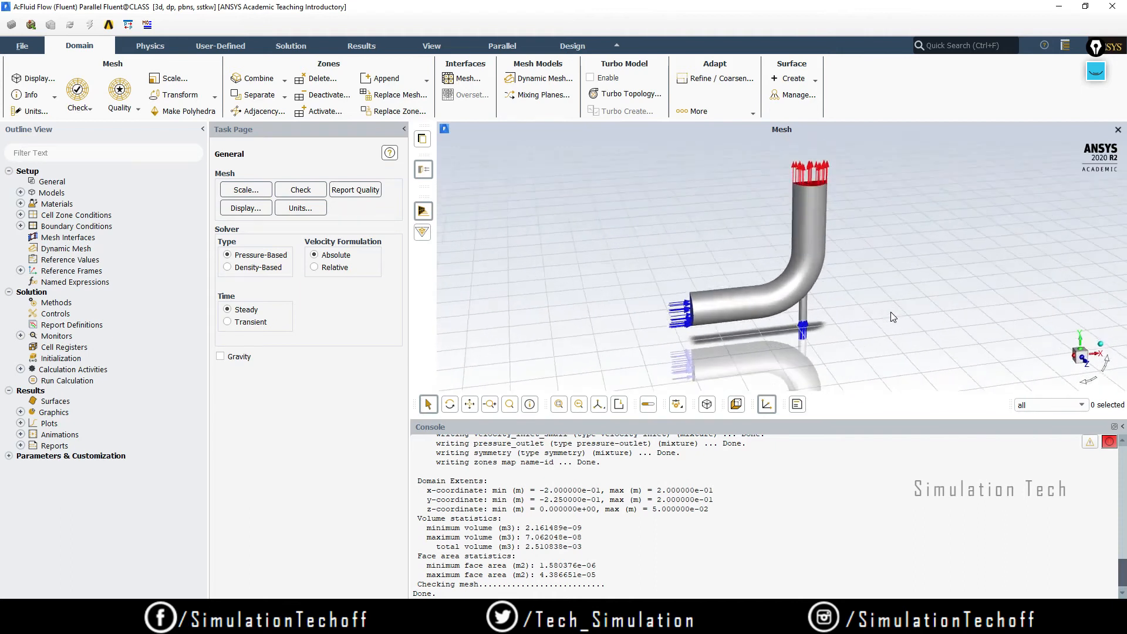
scroll(742, 312, up, 3)
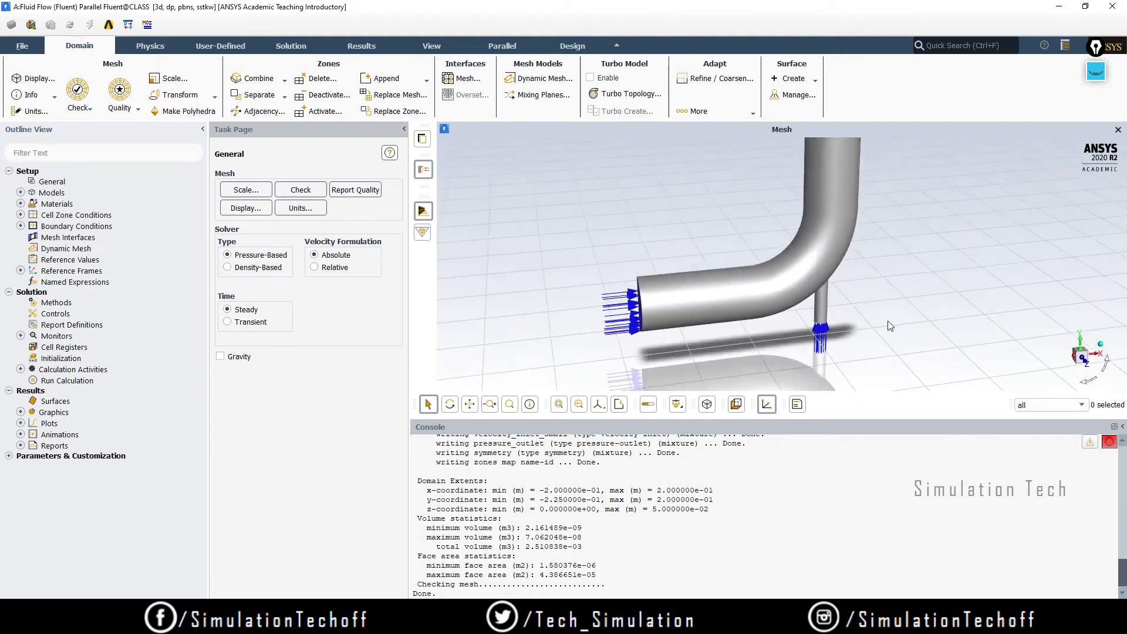
click(54, 182)
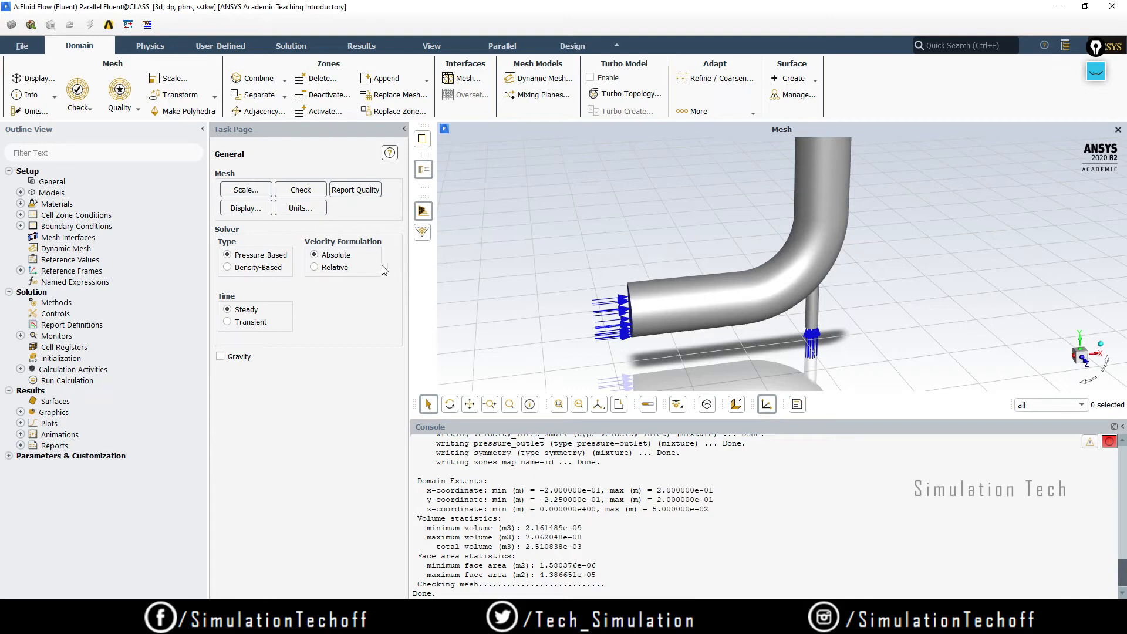
Step: Turn on the energy equation in the physics models
double_click(52, 194)
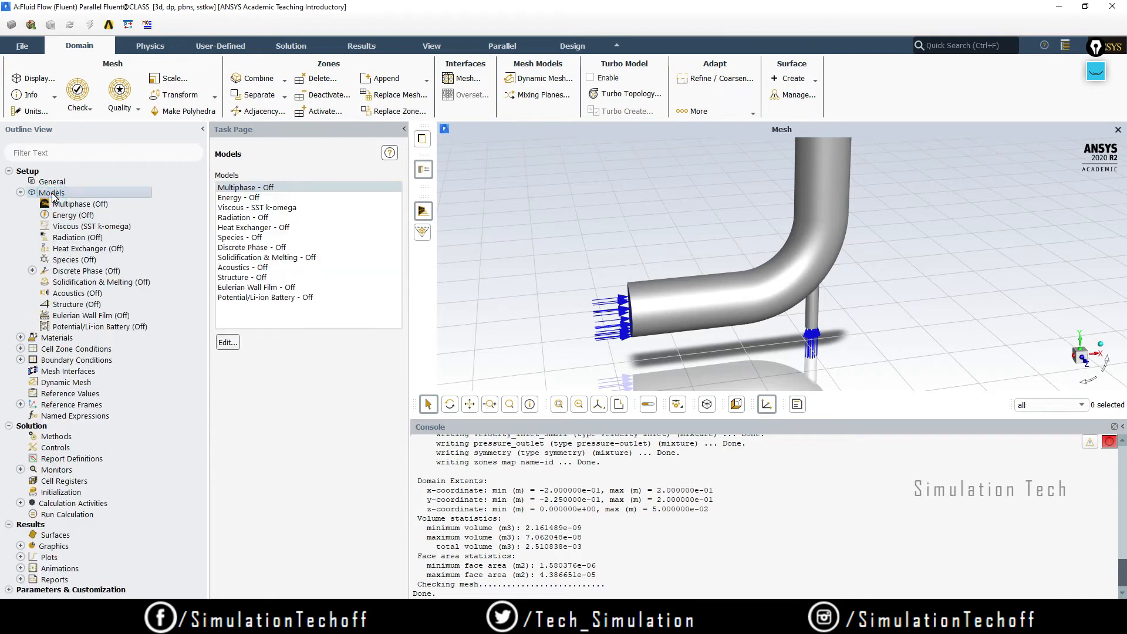
double_click(249, 199)
click(225, 334)
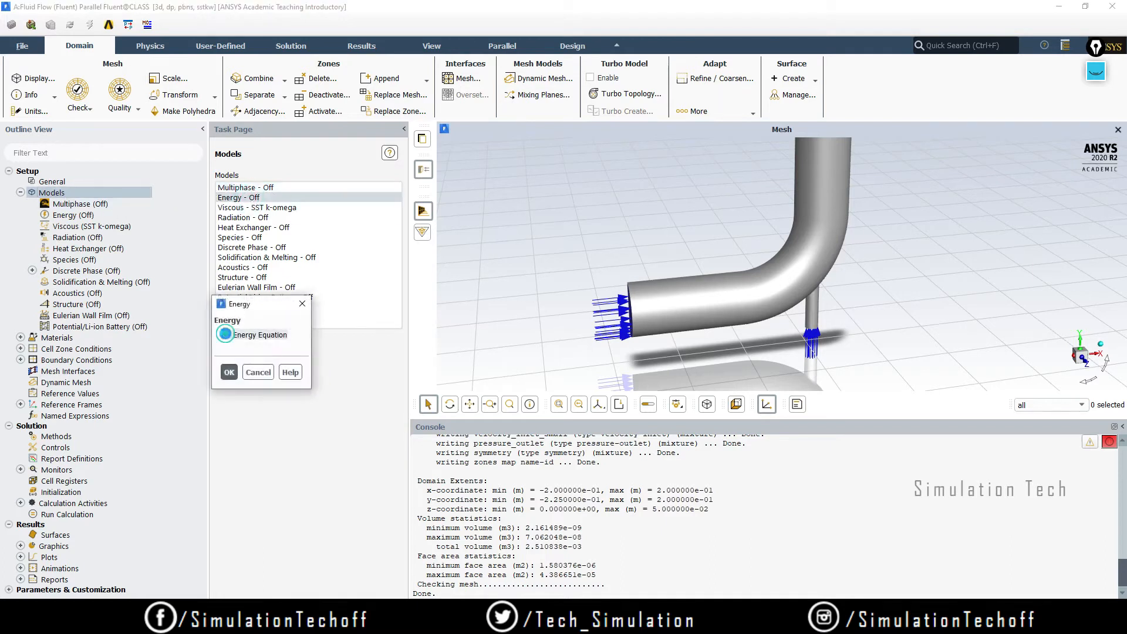
click(228, 374)
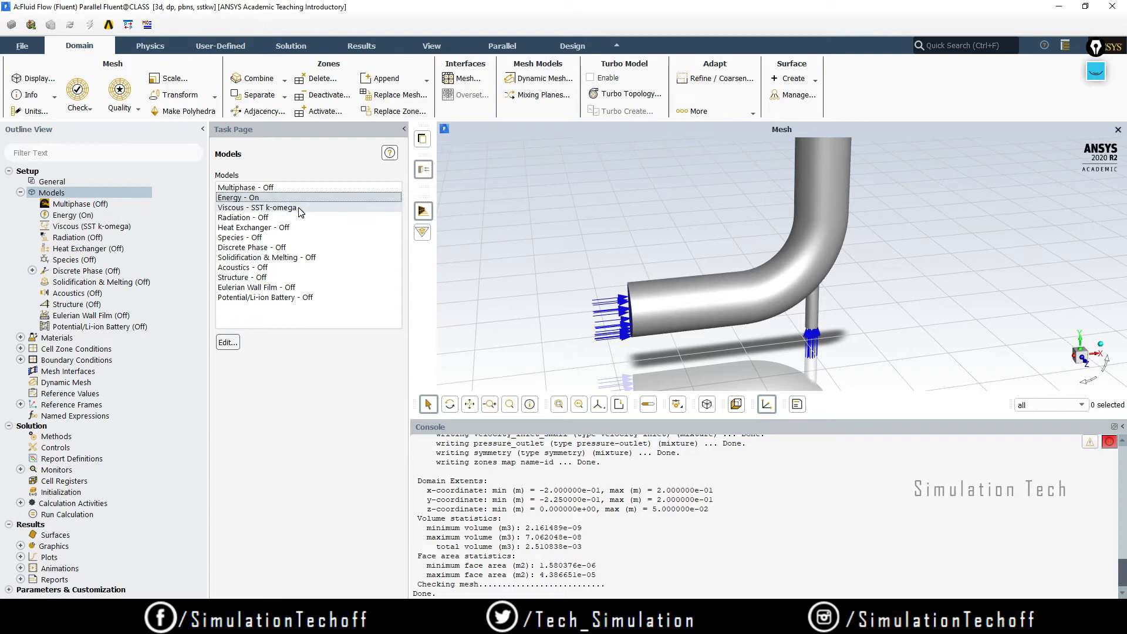
Step: Set the viscous model to standard k-epsilon (2 eqn) with Enhanced Wall Treatment
double_click(298, 208)
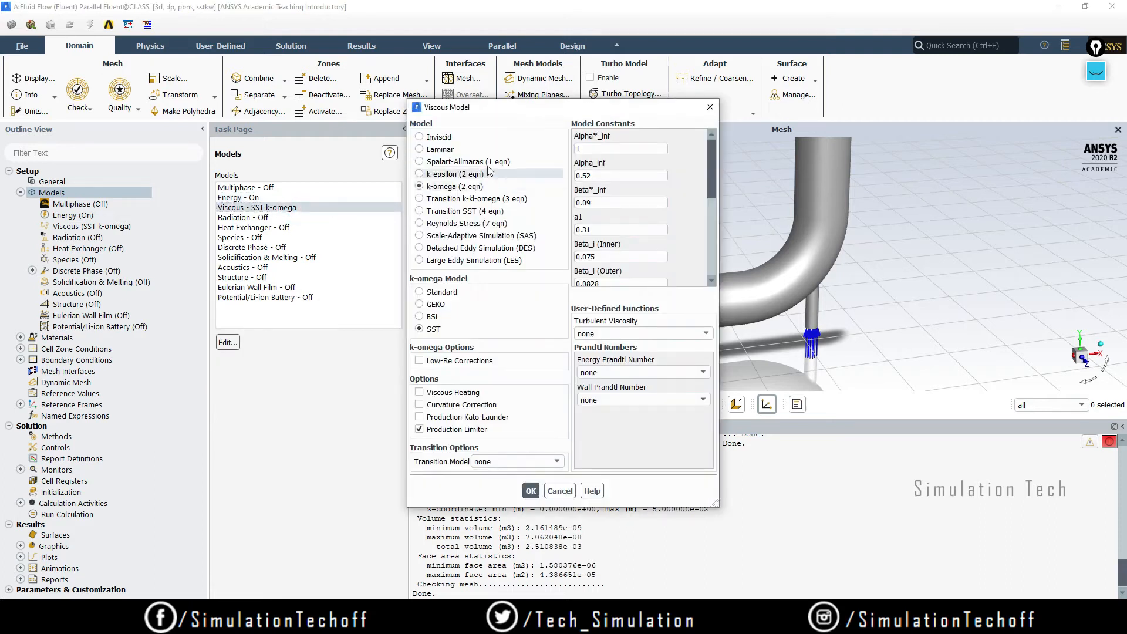
click(444, 175)
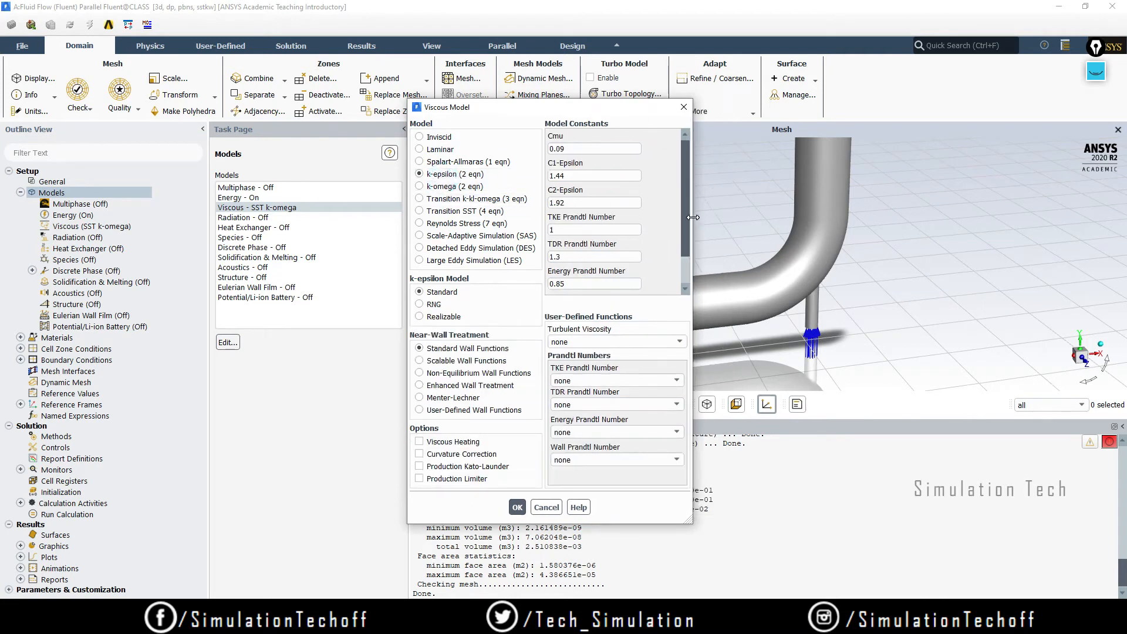
drag(694, 217, 775, 217)
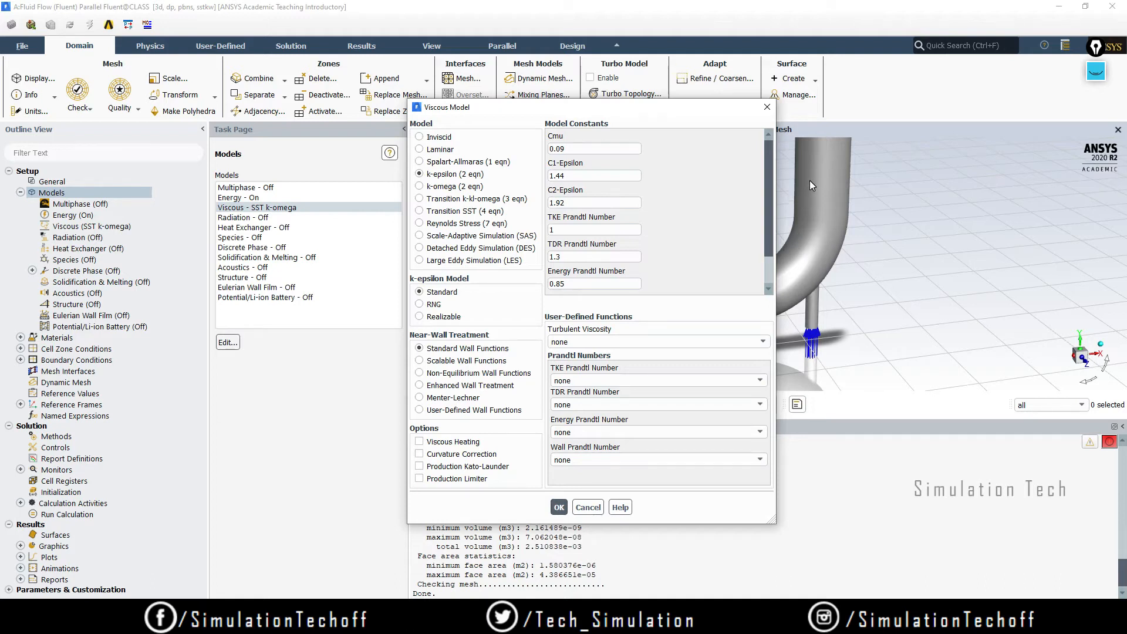
click(421, 385)
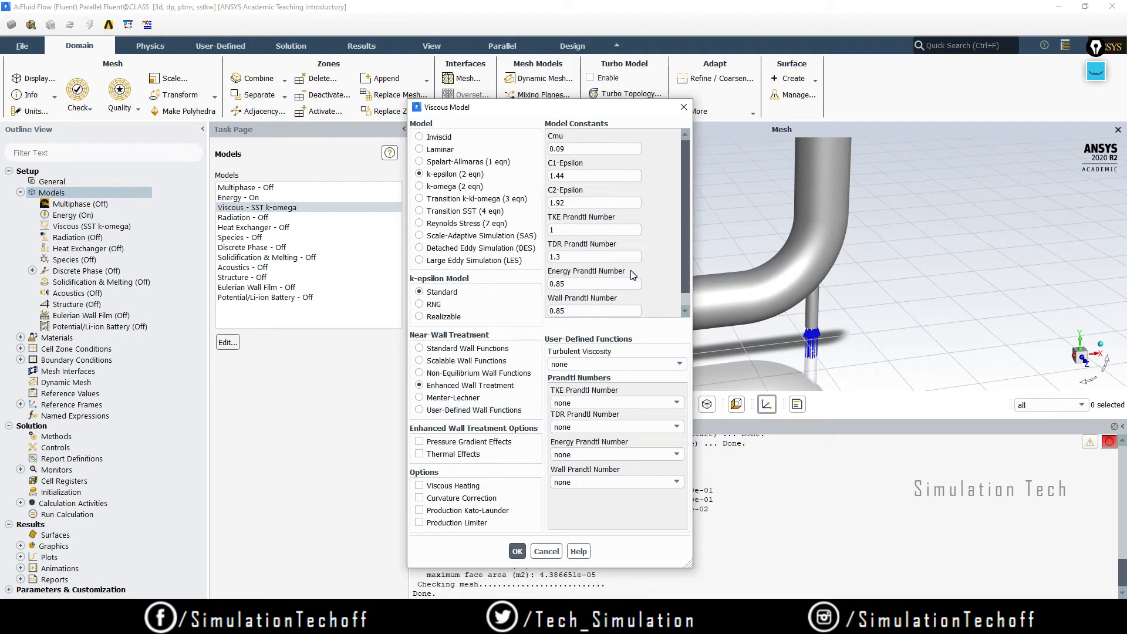
scroll(685, 259, down, 1)
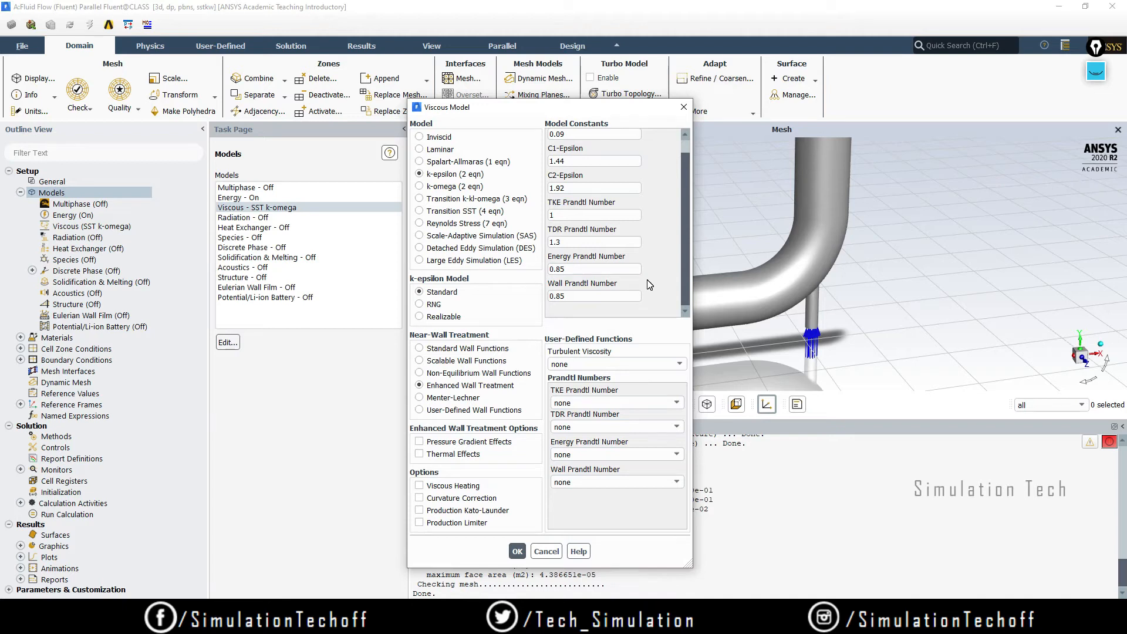
click(517, 552)
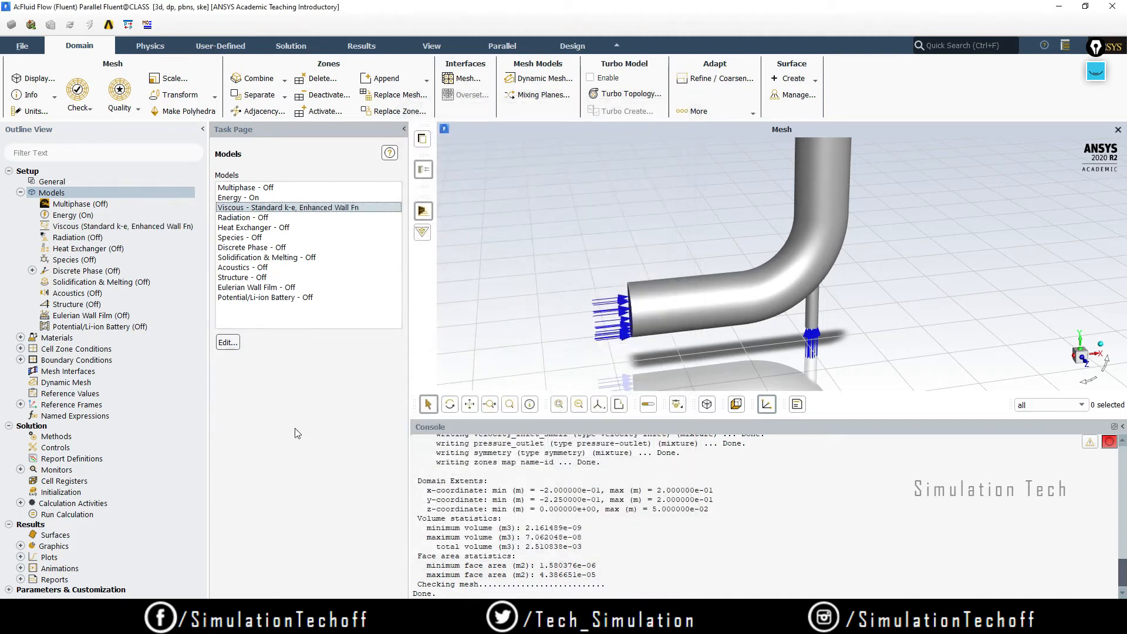
click(297, 427)
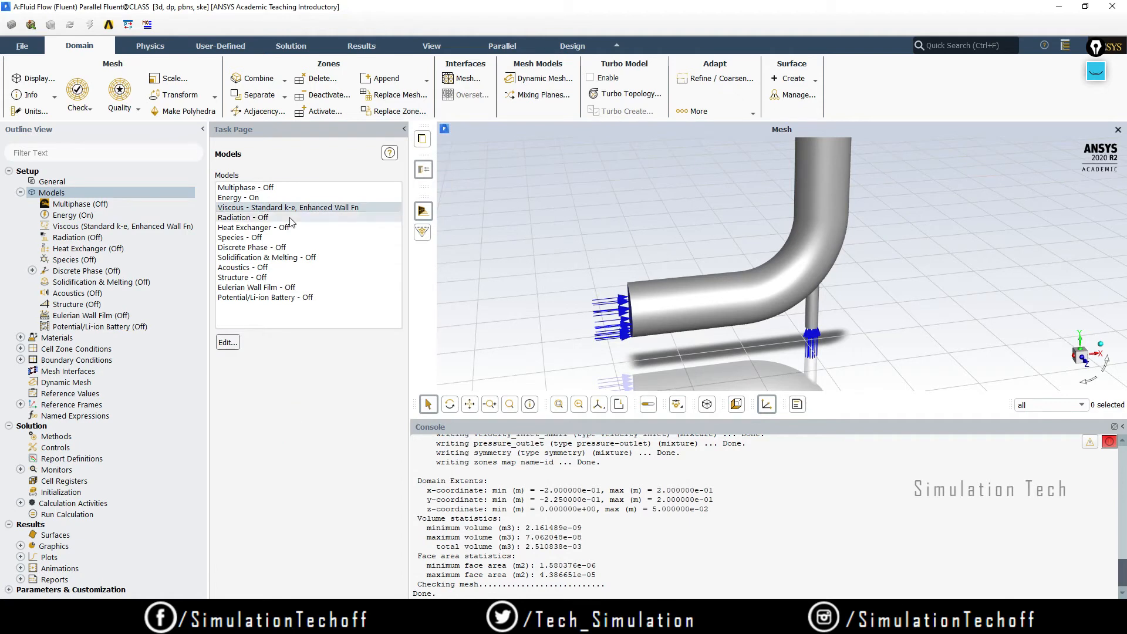
click(338, 213)
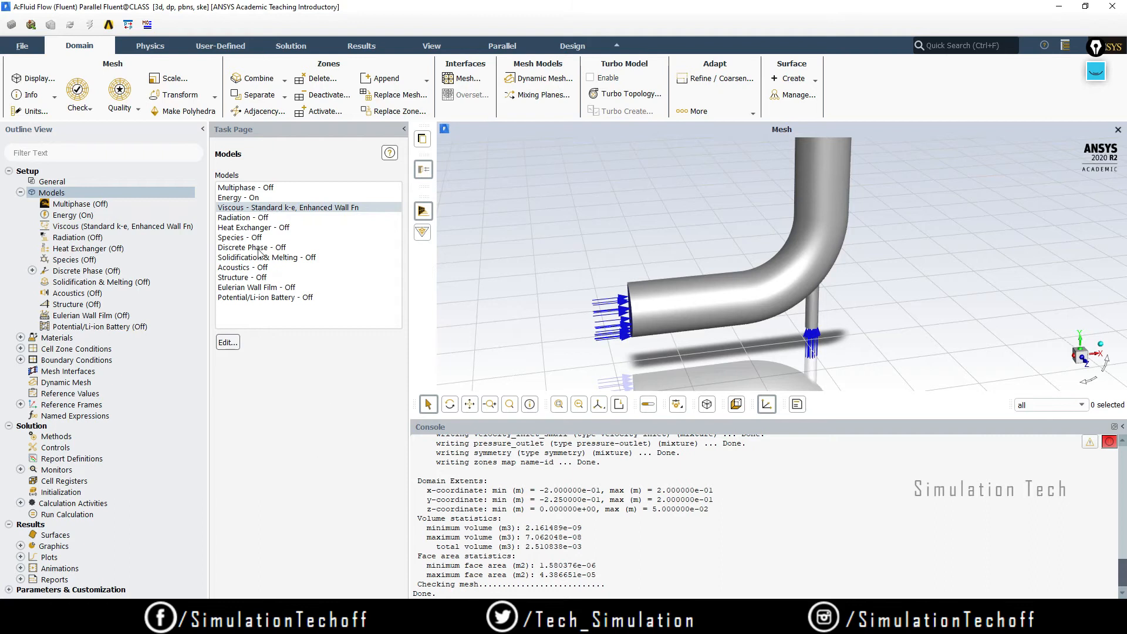
click(90, 227)
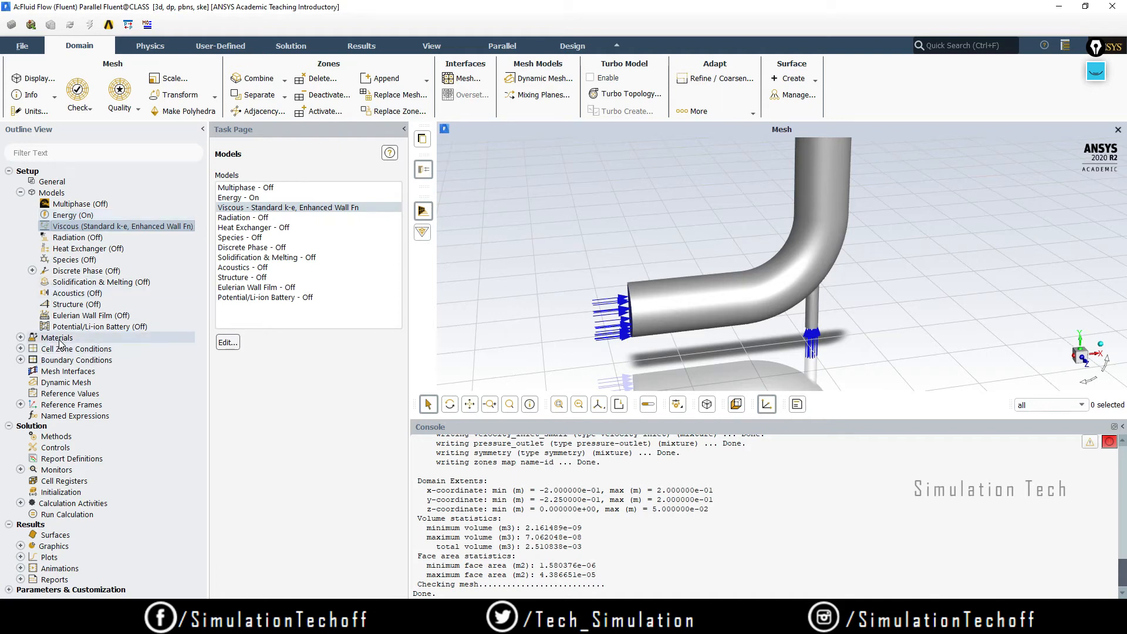
Step: Open the fluid material air for editing and consult the fluid properties given on the problem specification slide
click(22, 337)
double_click(54, 340)
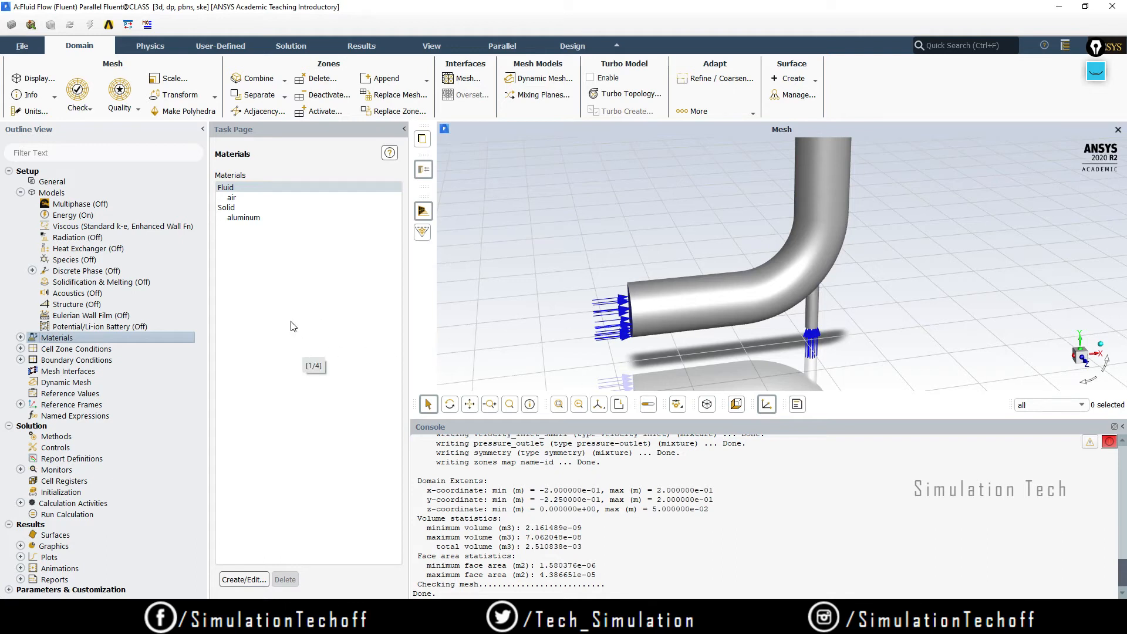
double_click(261, 190)
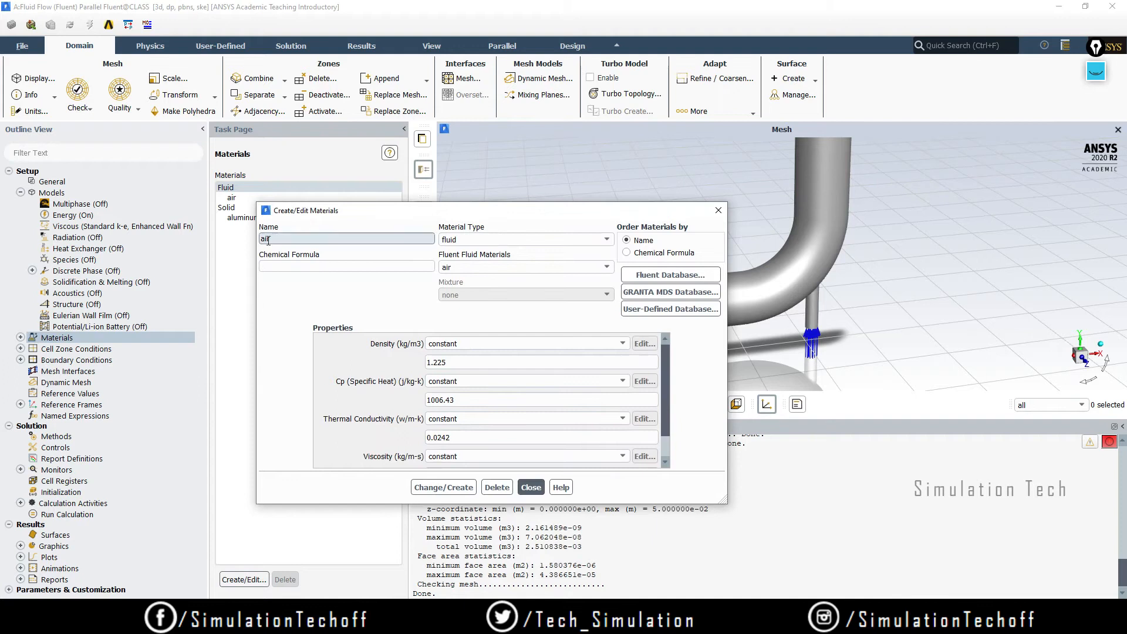
drag(477, 210, 437, 170)
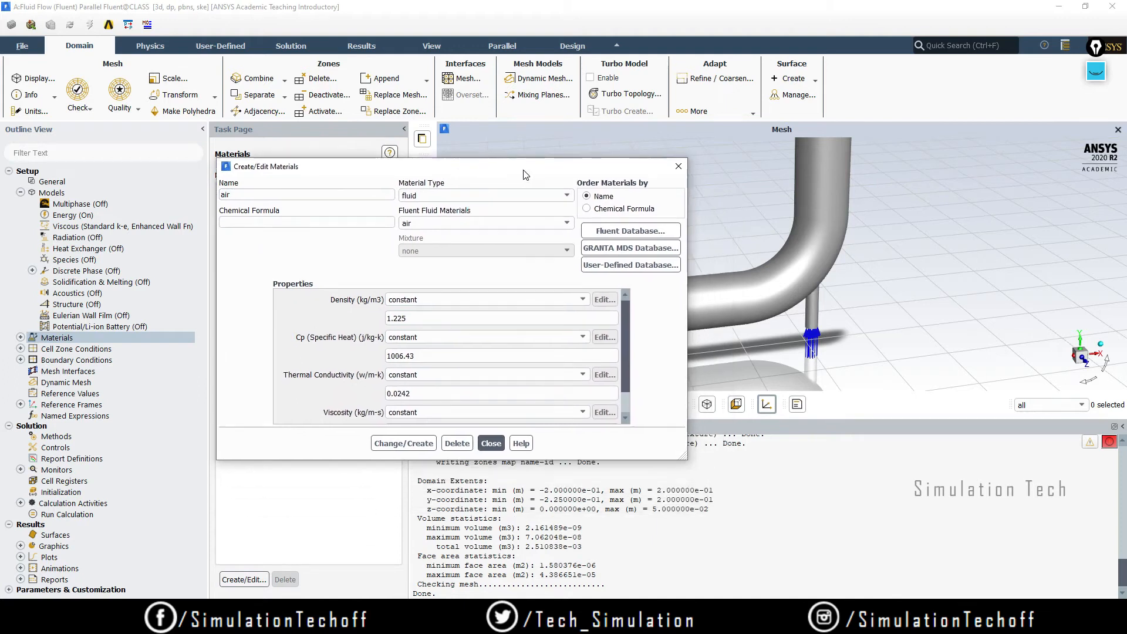
drag(517, 169, 567, 158)
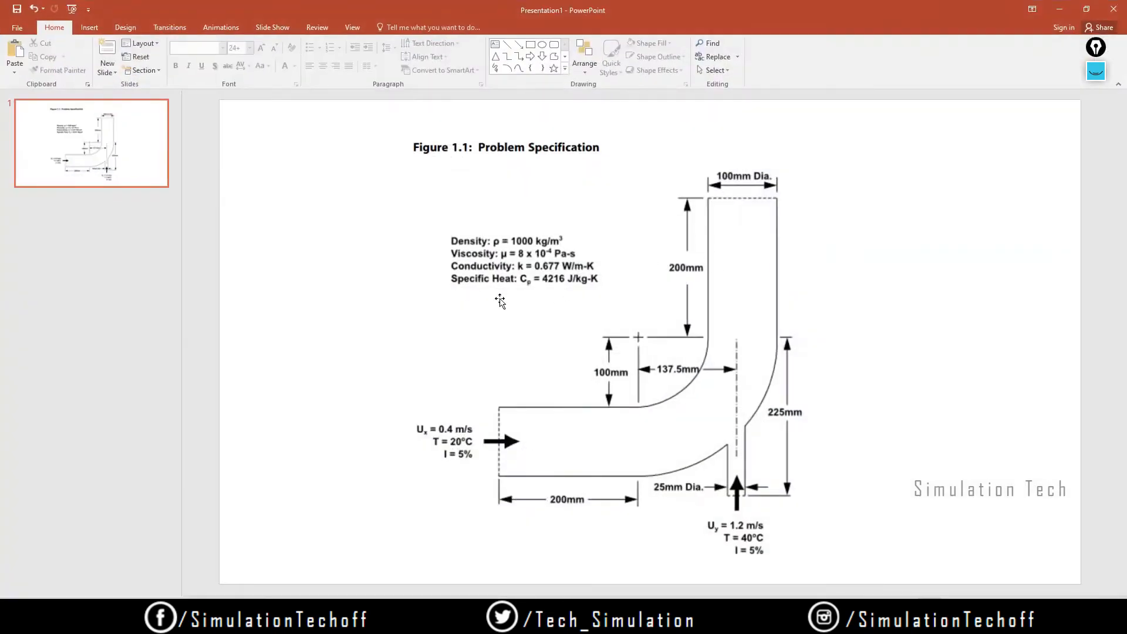
click(1057, 8)
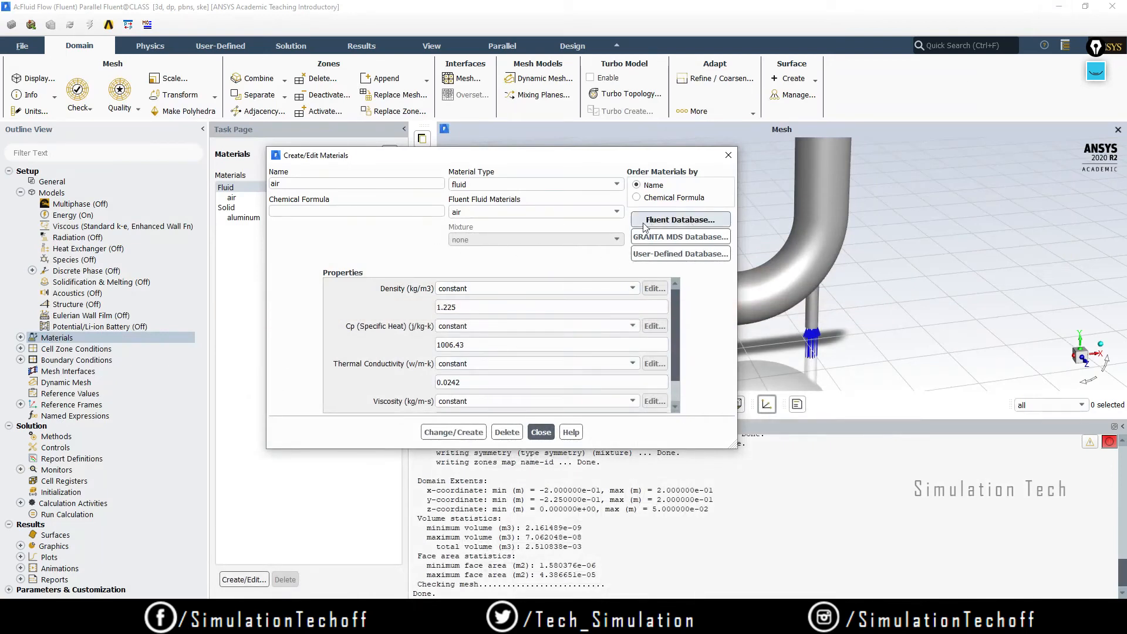
Step: Copy water-liquid (h2o<l>) from the Fluent Database into the case's fluid materials
click(681, 222)
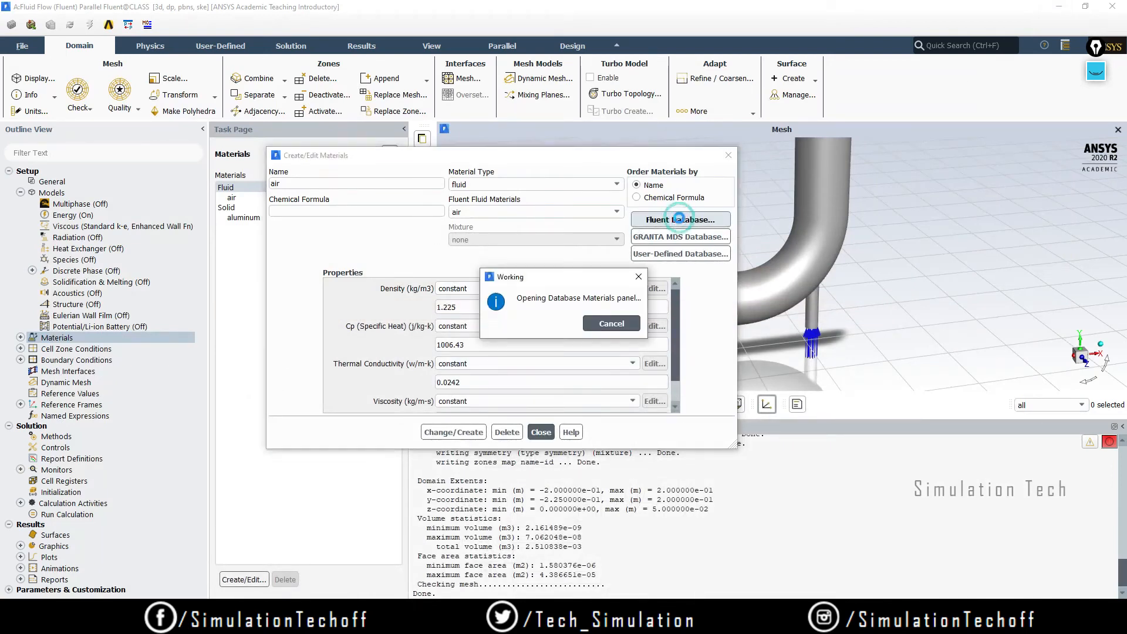
drag(431, 309, 522, 150)
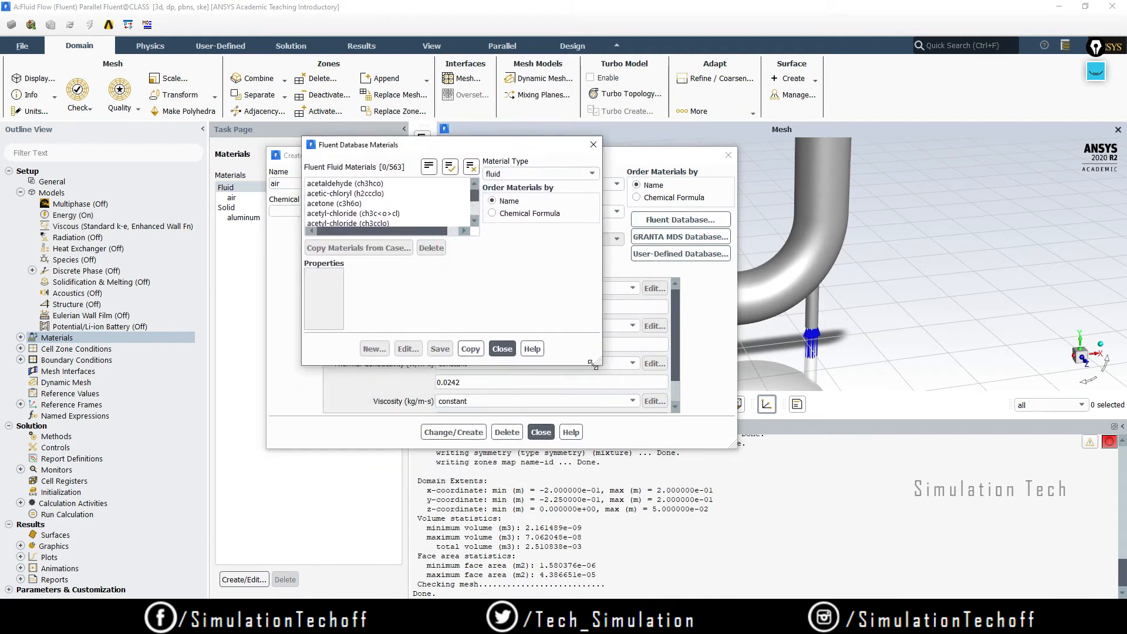
drag(599, 365, 711, 410)
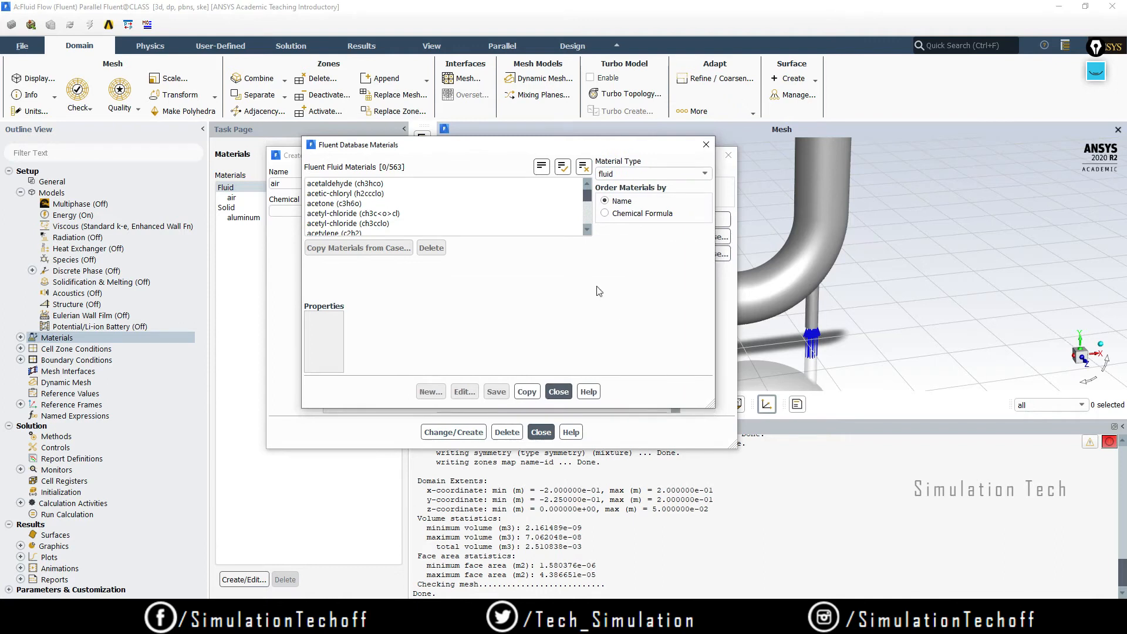
click(587, 213)
drag(588, 211, 587, 220)
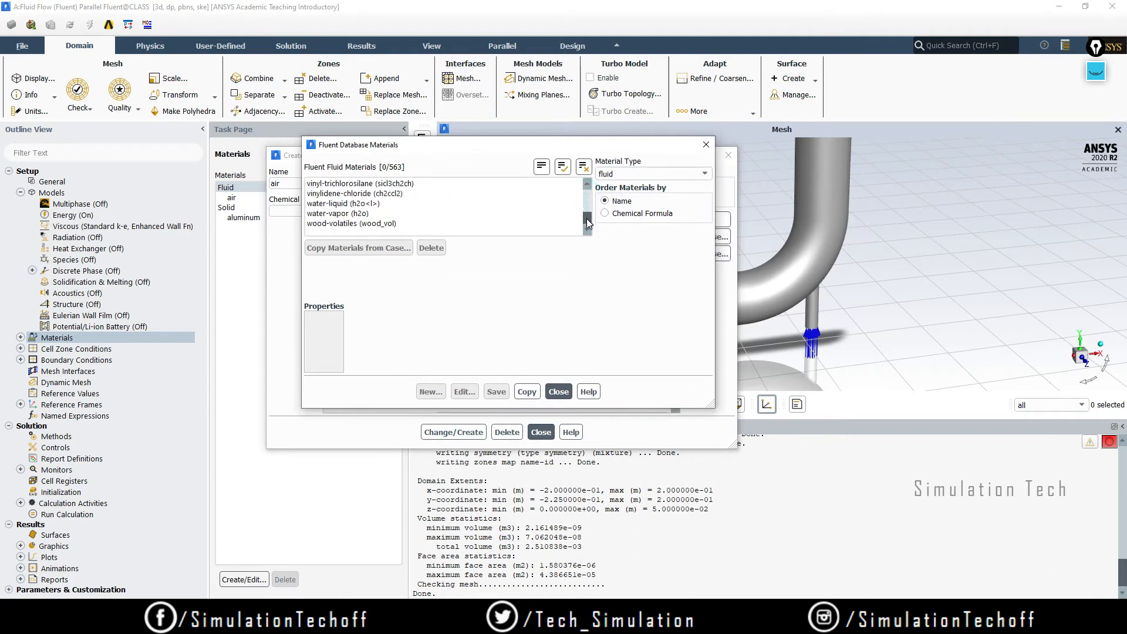
click(359, 204)
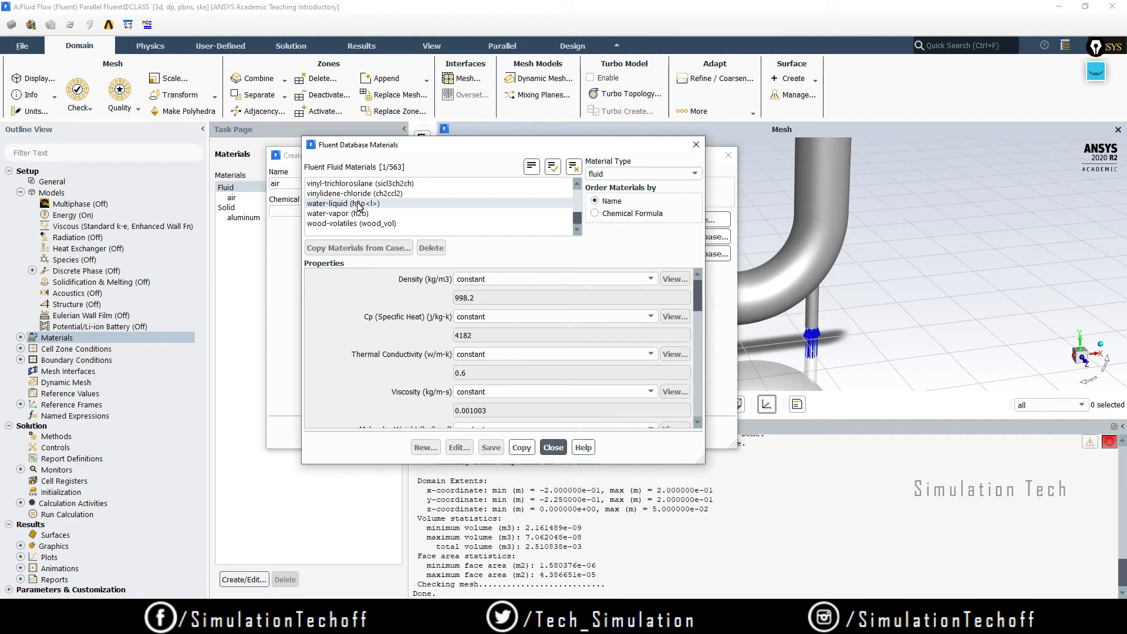
click(522, 448)
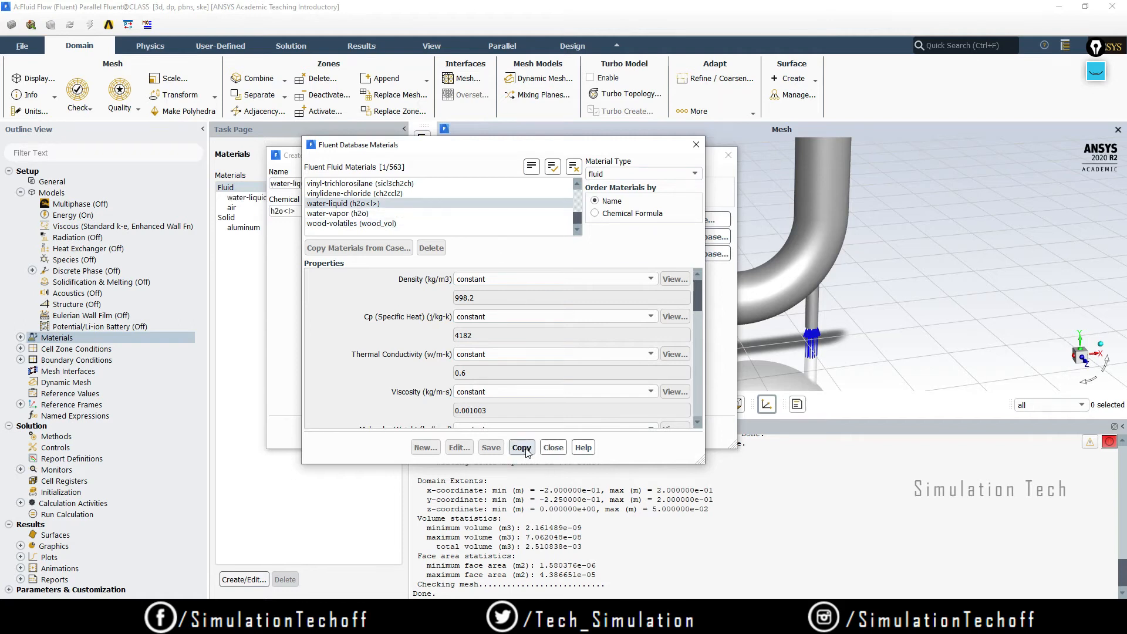
click(553, 448)
Step: Review the water-liquid material's properties, apply the definition with its database values and close the material editor
click(312, 184)
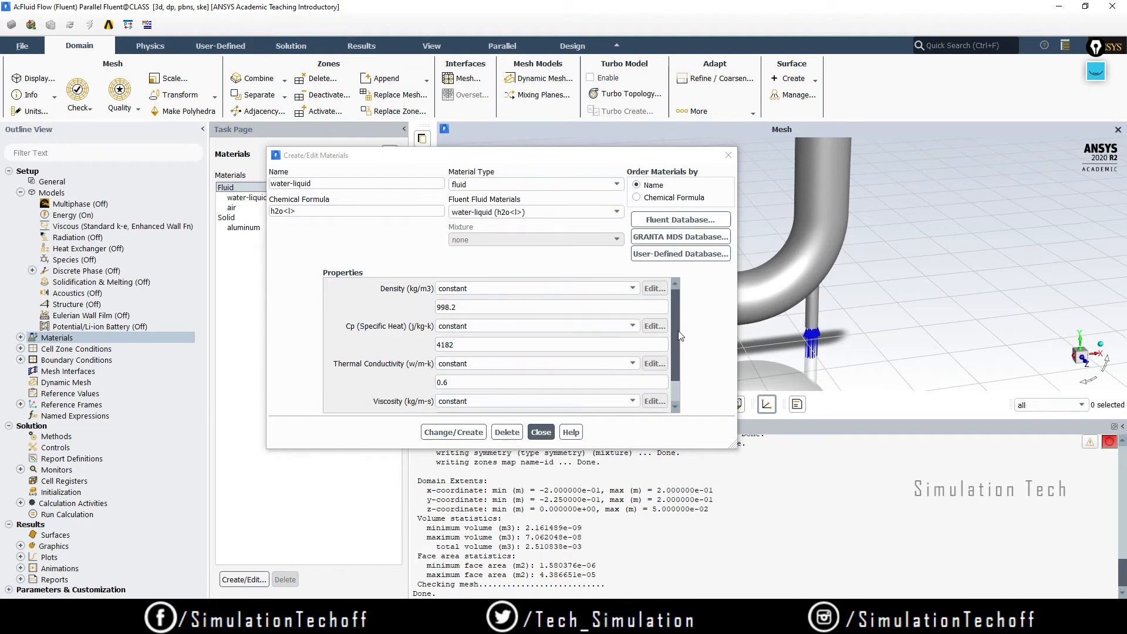
drag(677, 326, 674, 371)
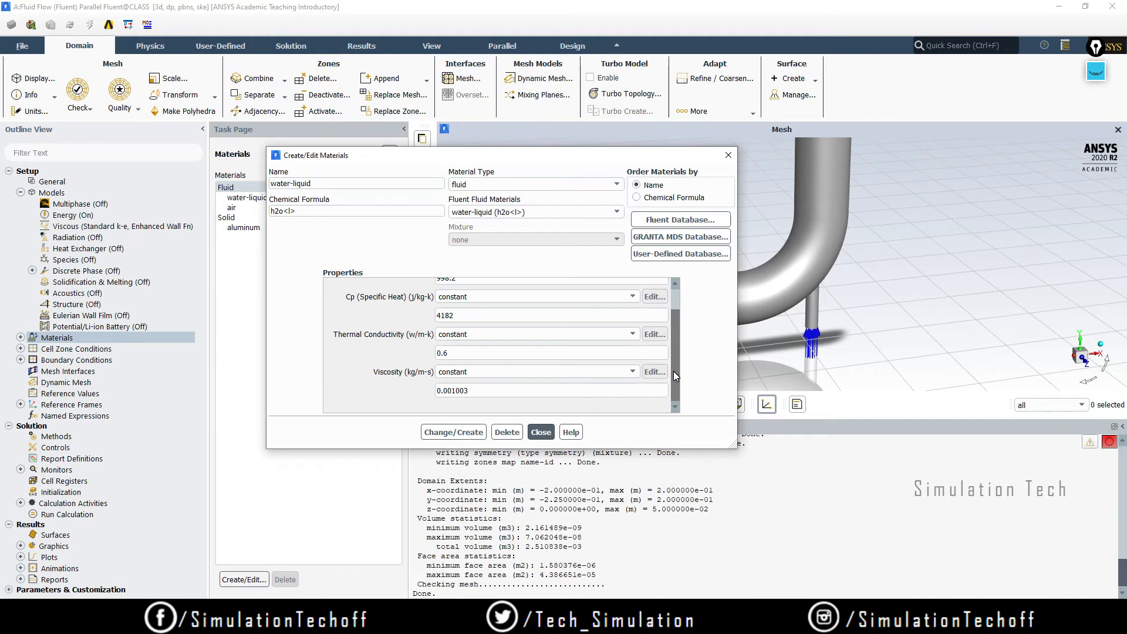
click(452, 433)
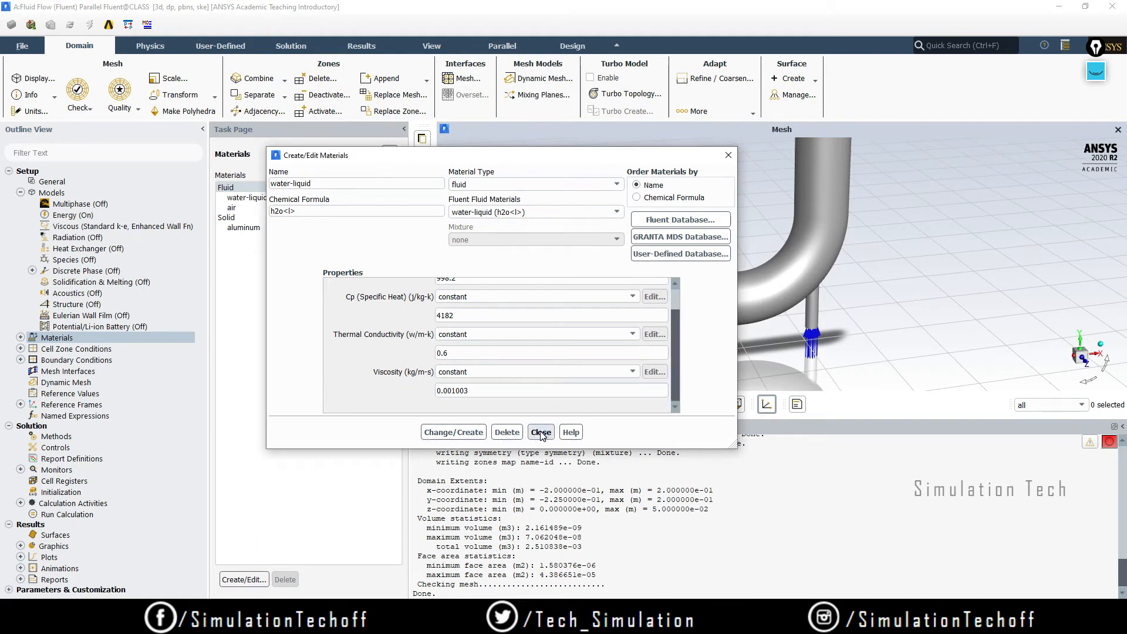
click(451, 435)
click(449, 435)
click(541, 433)
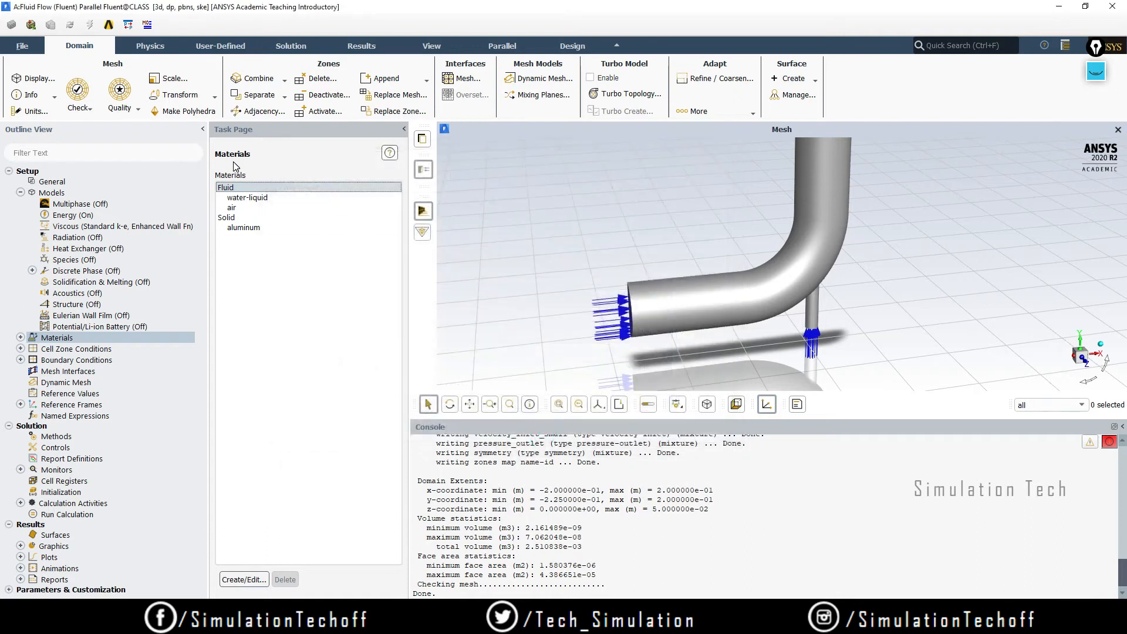
click(267, 199)
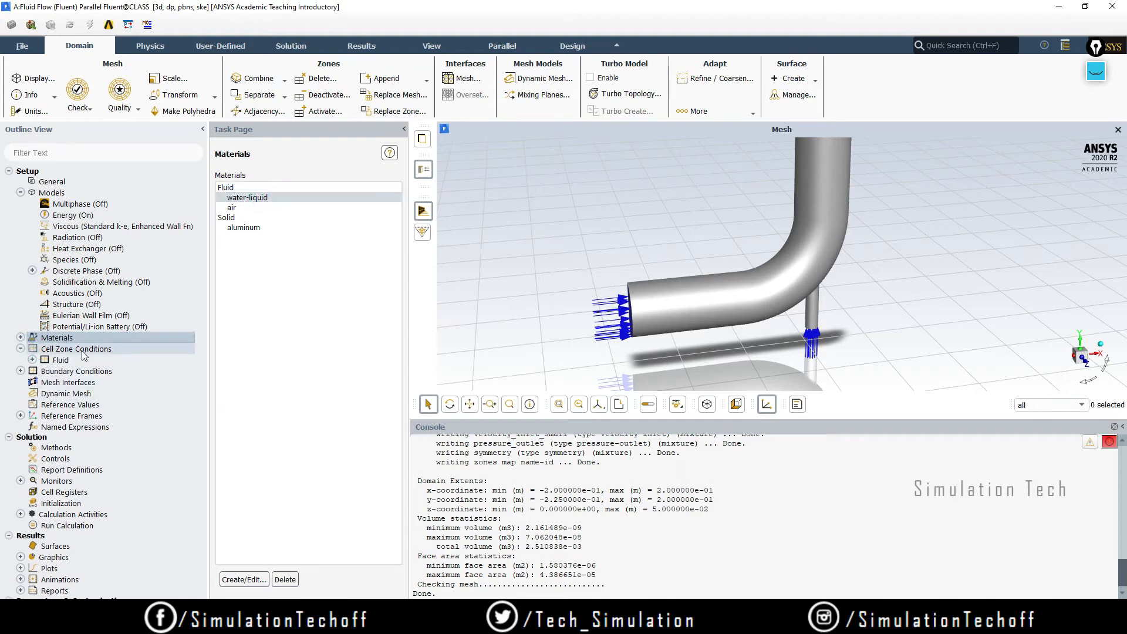
Step: Assign water-liquid as the material of the fluid cell zone named solid
click(82, 350)
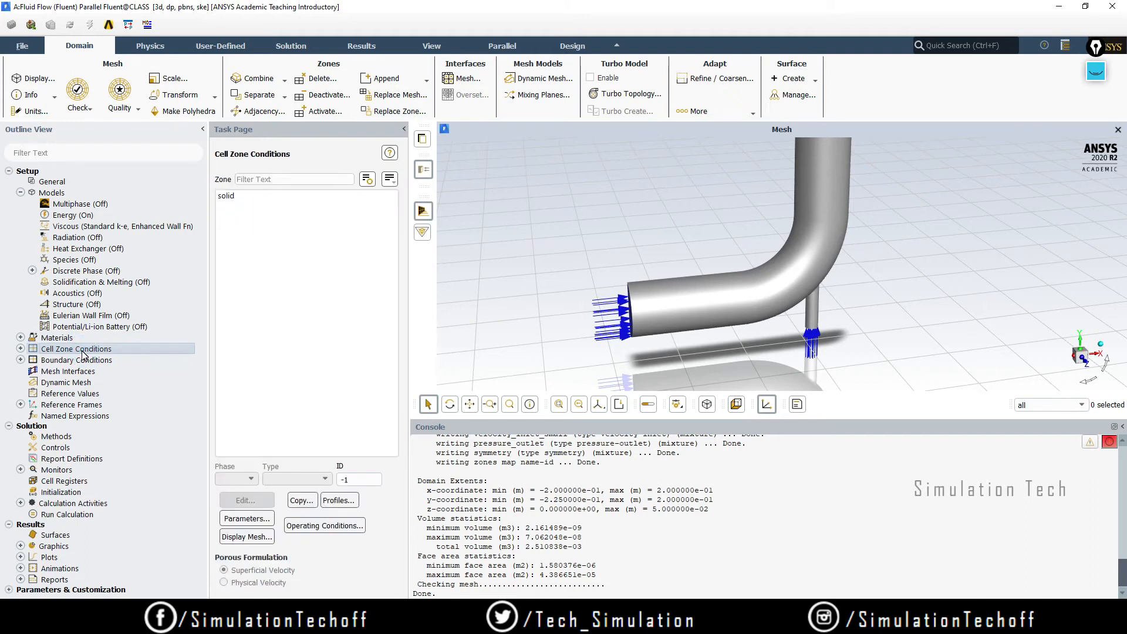
click(21, 351)
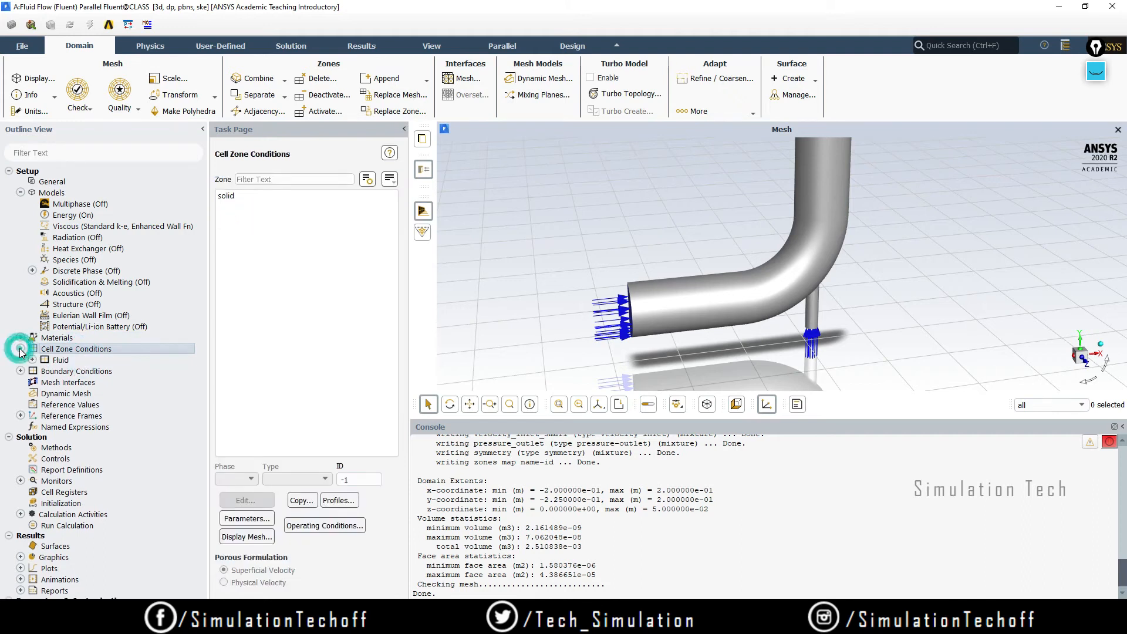
click(32, 360)
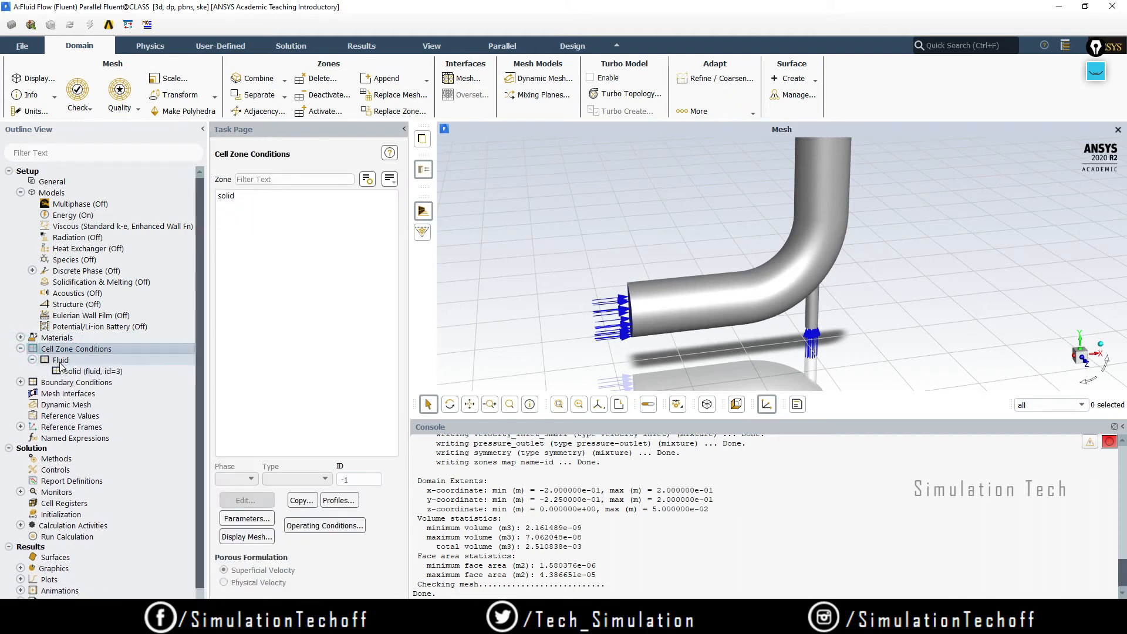
double_click(58, 360)
click(57, 362)
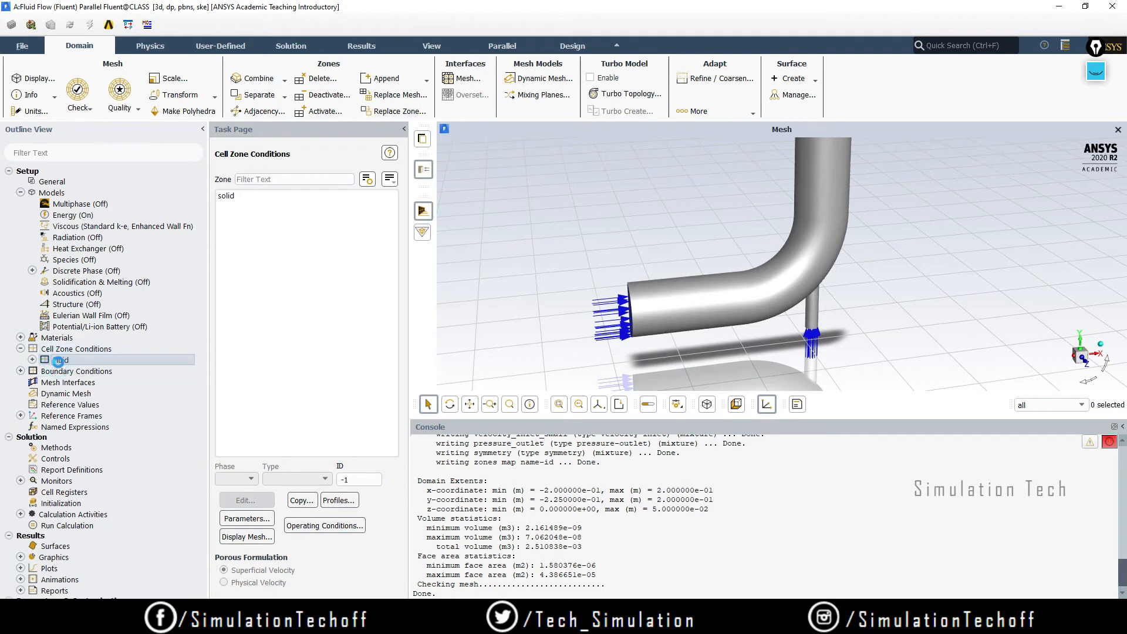
double_click(58, 362)
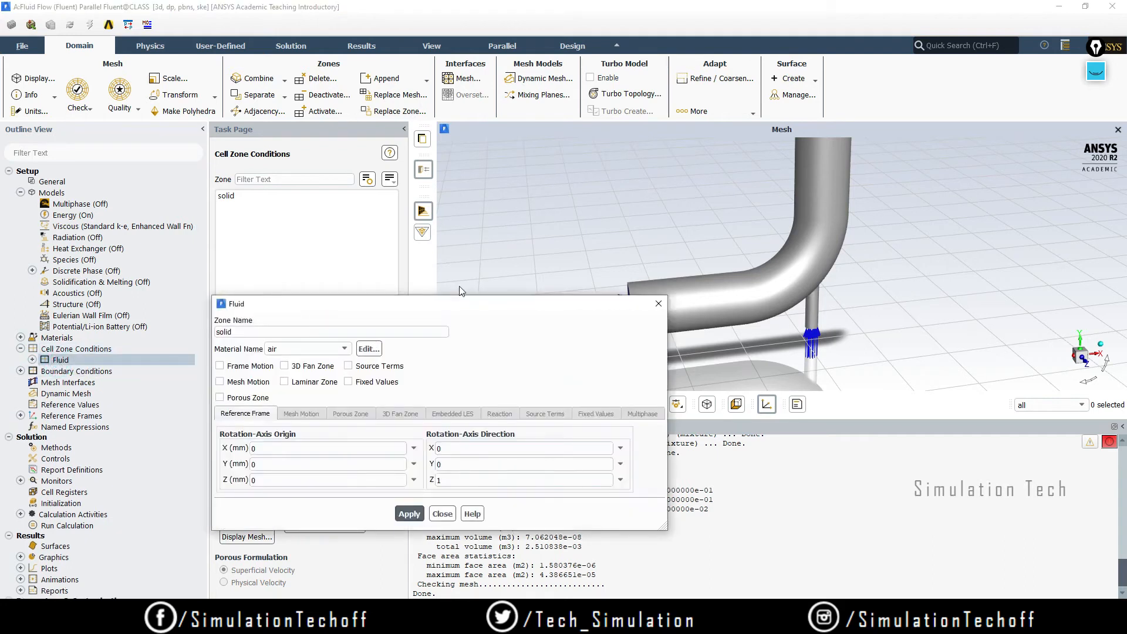
drag(471, 299, 459, 204)
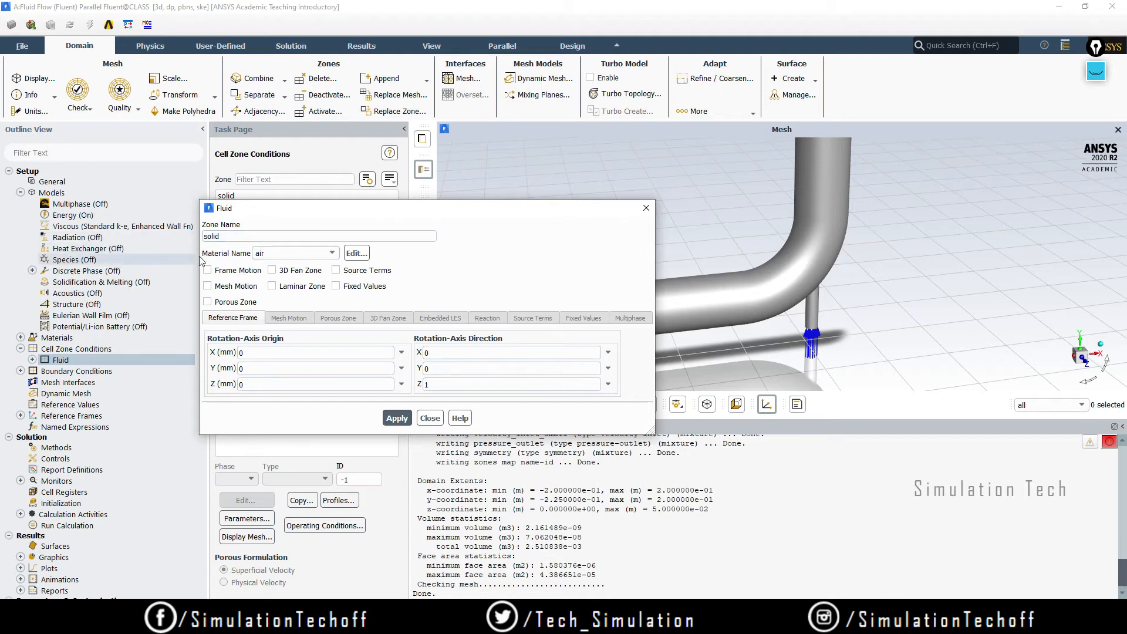
click(286, 254)
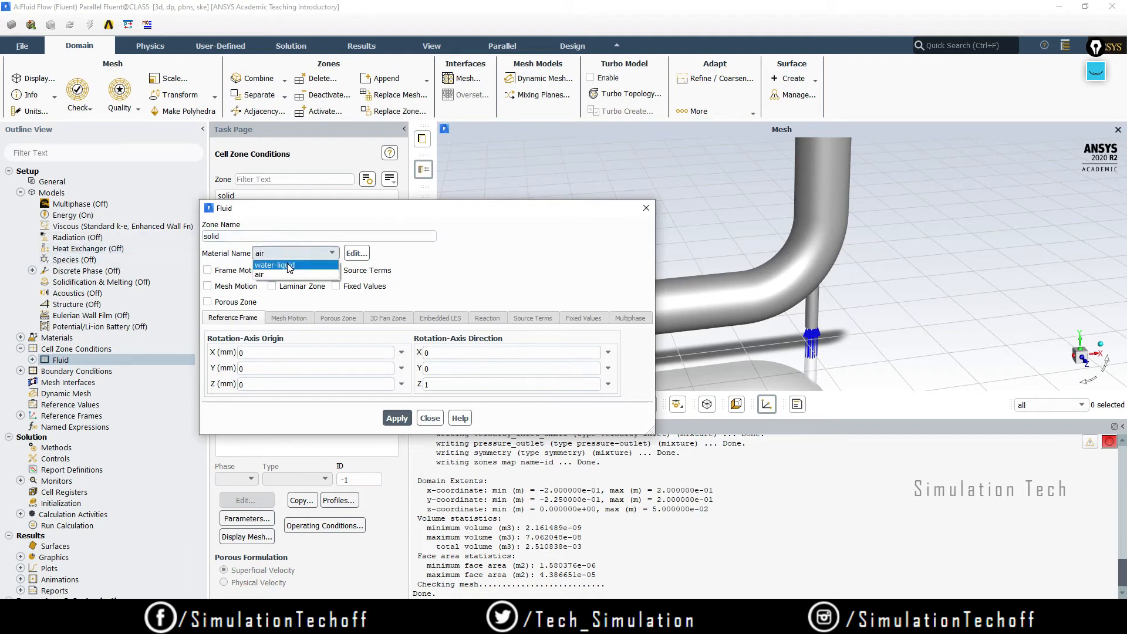
click(289, 274)
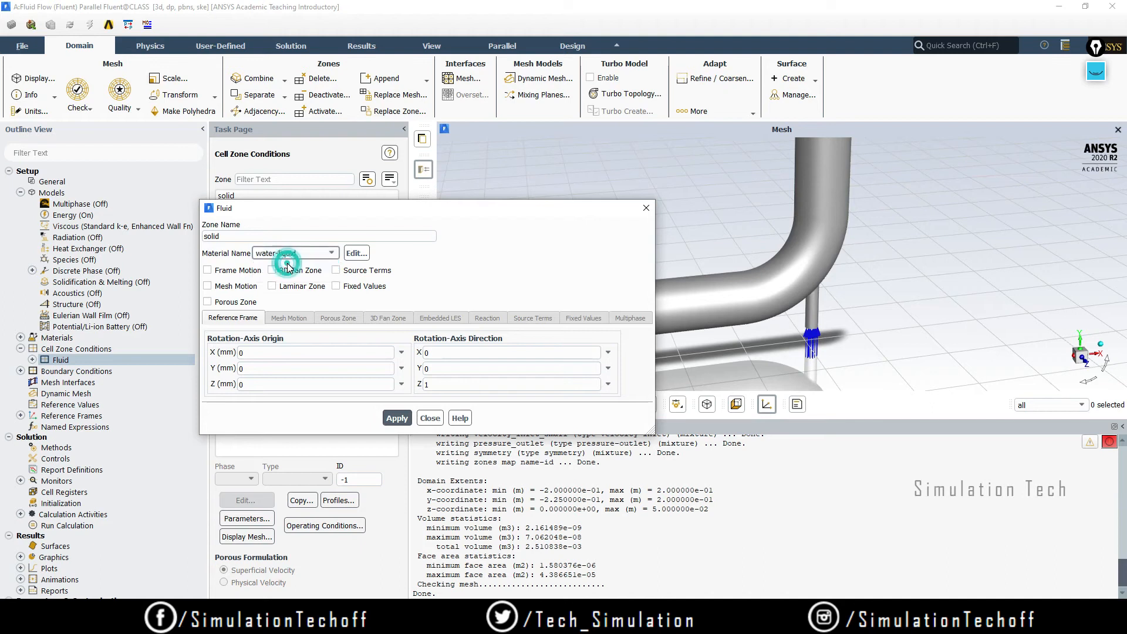
click(397, 421)
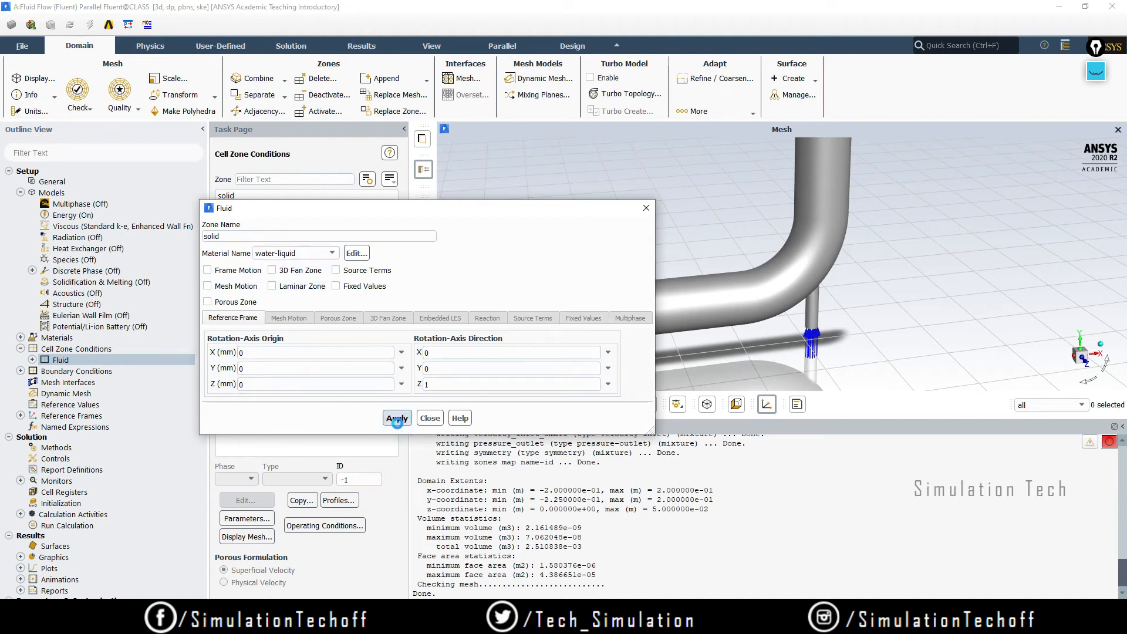
click(430, 418)
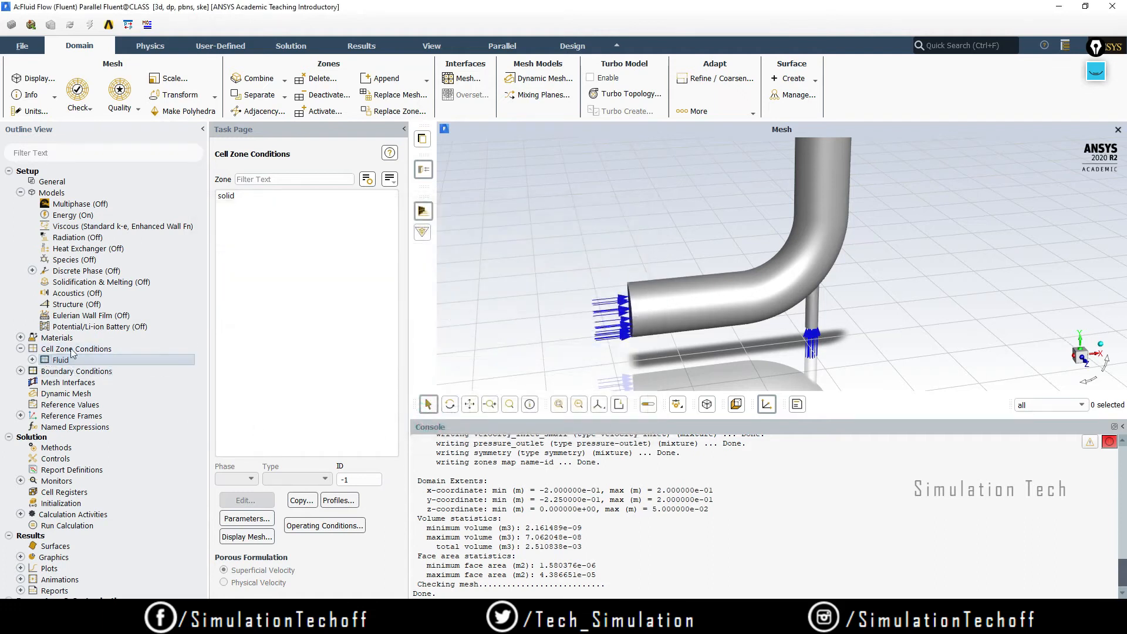
Step: Open the boundary condition settings of the velocity_inlet_large zone
click(246, 199)
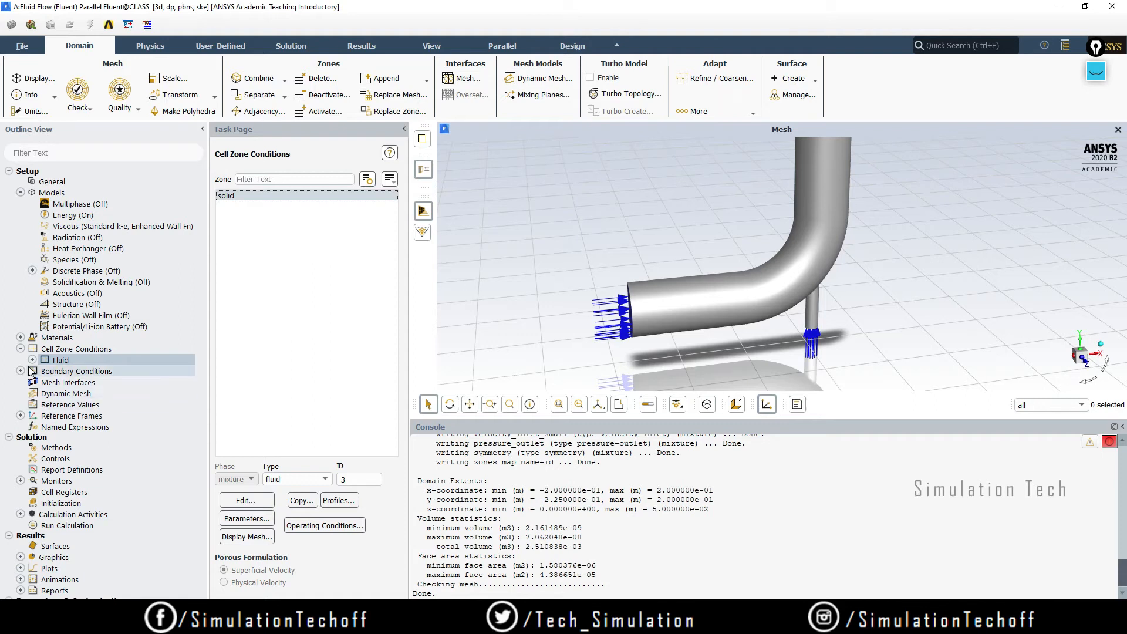
double_click(98, 372)
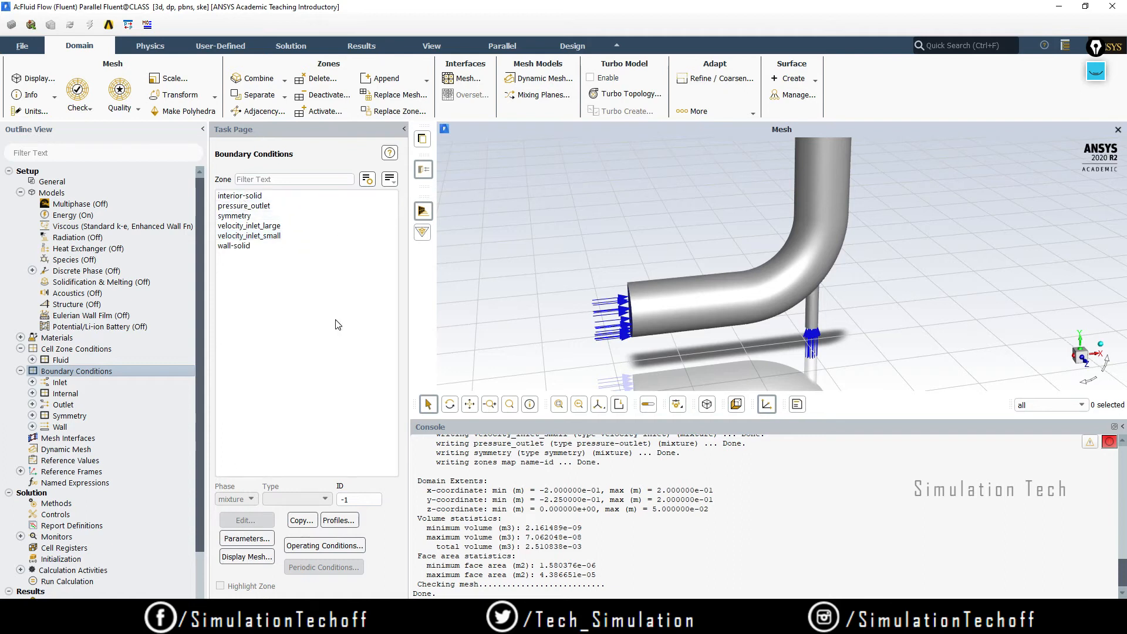
click(280, 227)
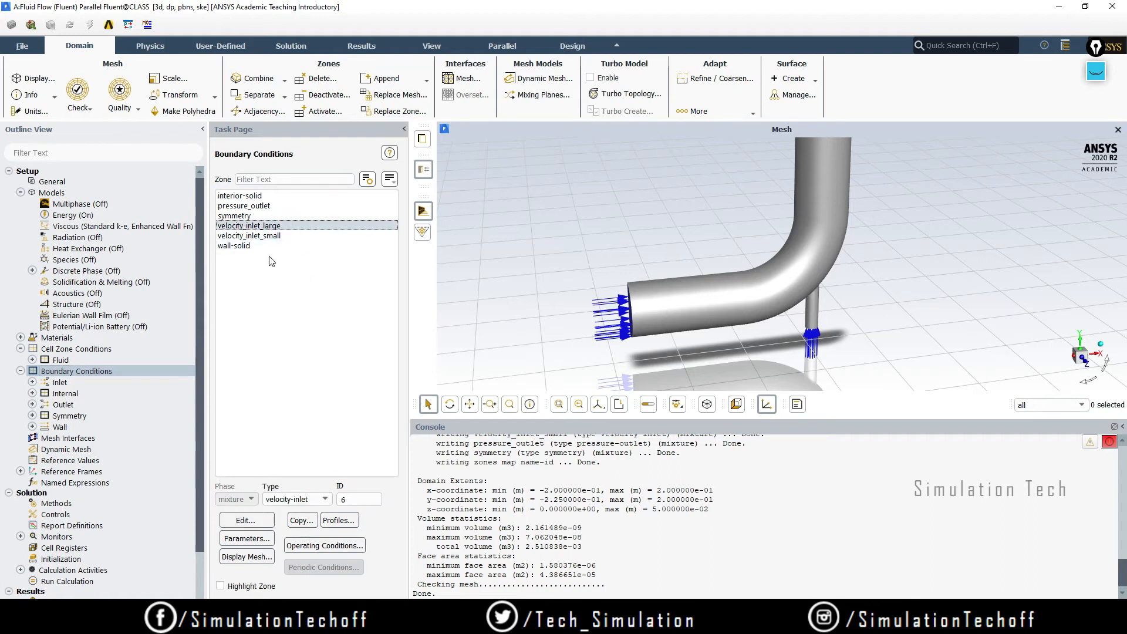
click(298, 224)
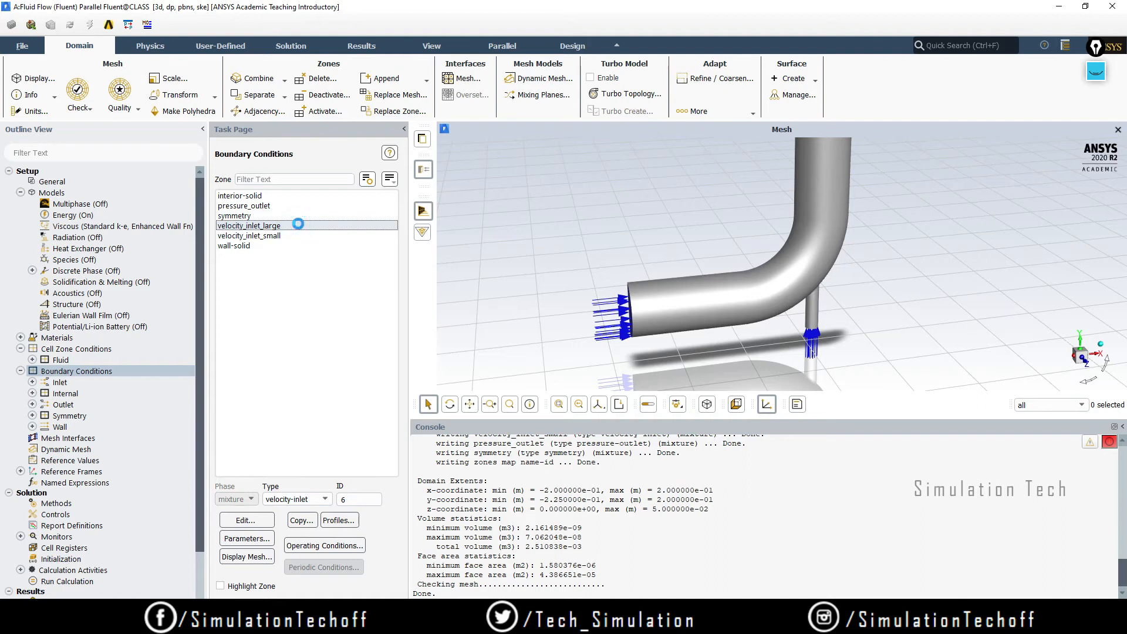
double_click(298, 225)
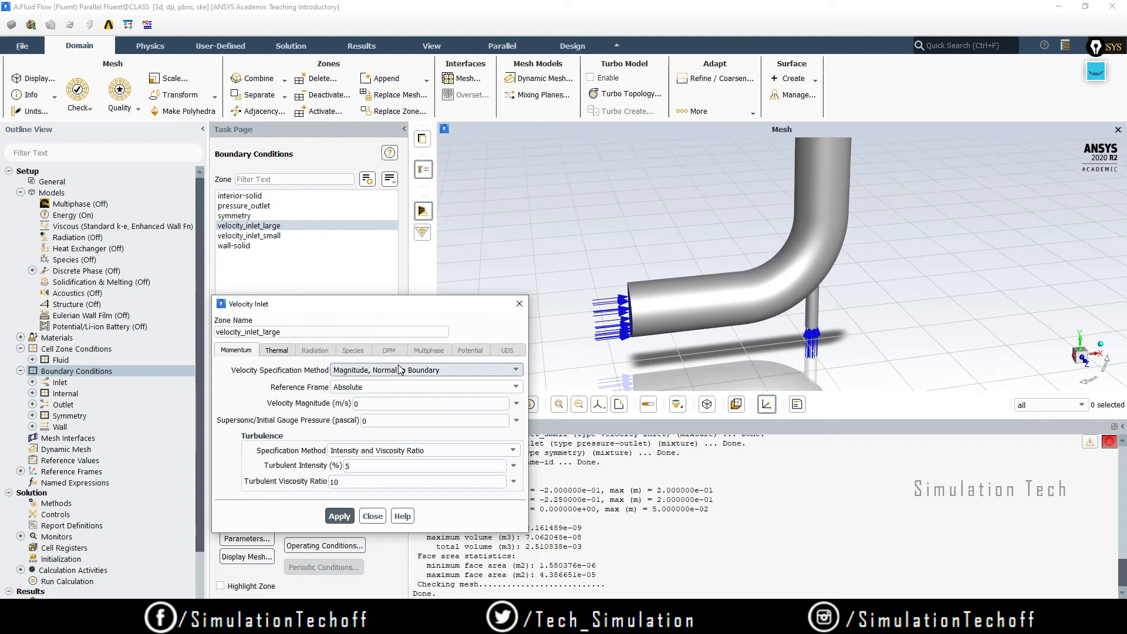
drag(392, 305, 422, 208)
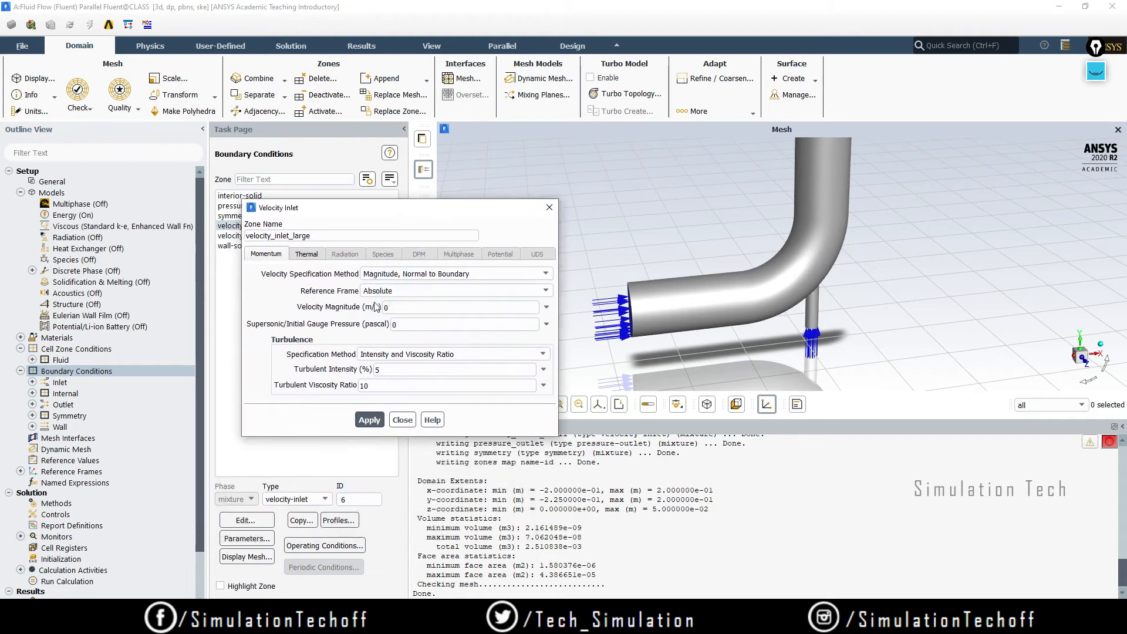
Step: Define the large inlet's velocity by Components with an X-Velocity of 0.4 m/s, and set its Turbulent Viscosity Ratio to 100
click(419, 273)
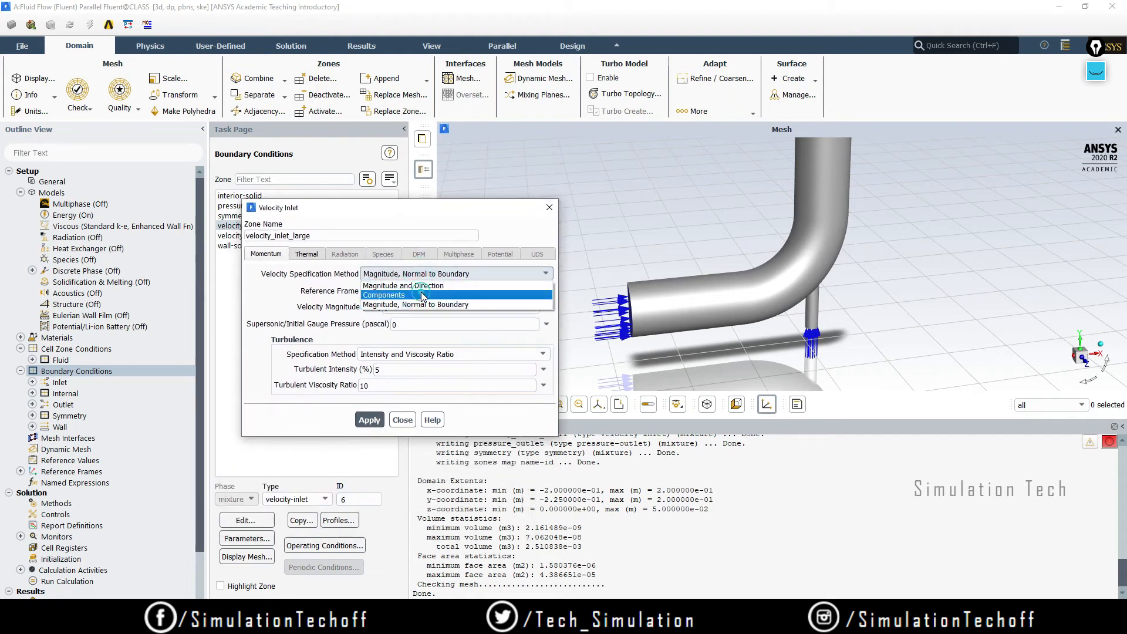
click(422, 295)
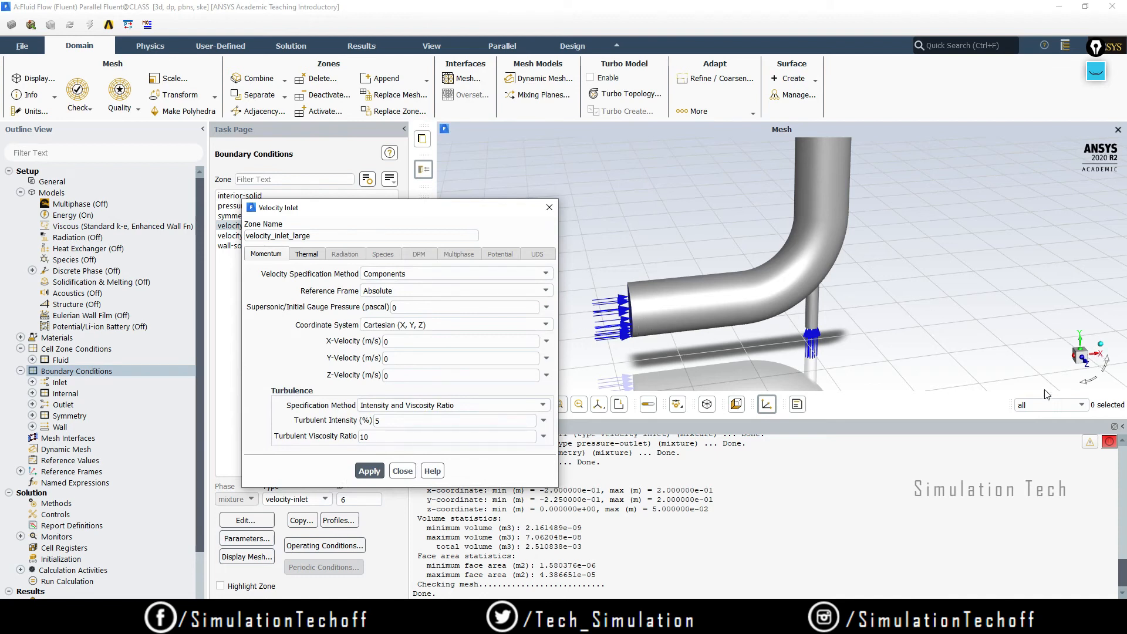
double_click(461, 343)
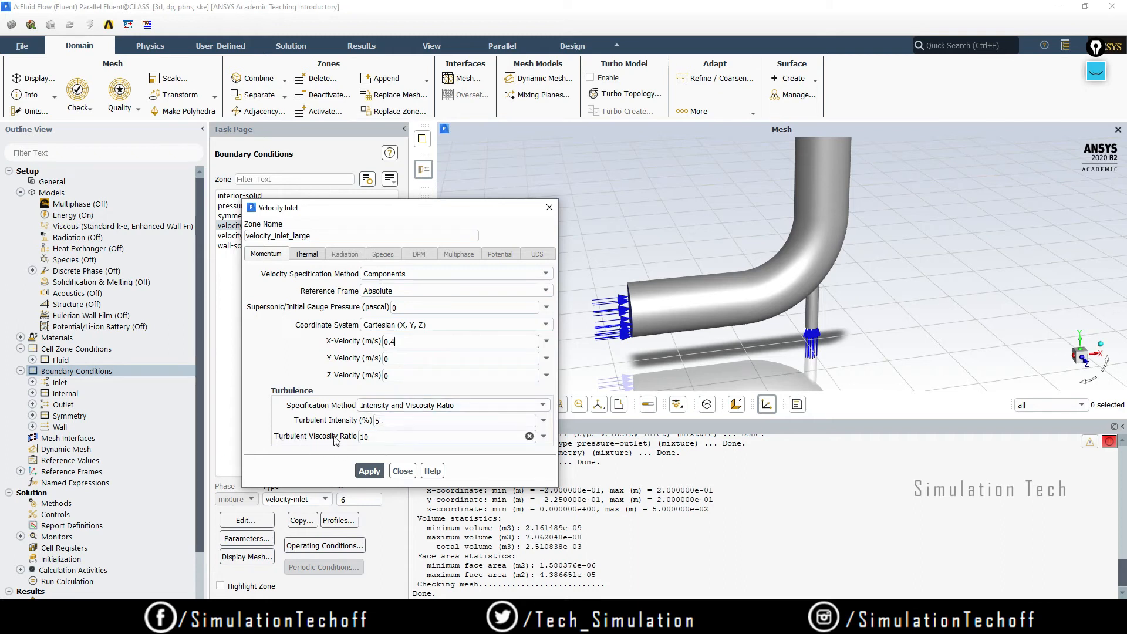
click(385, 437)
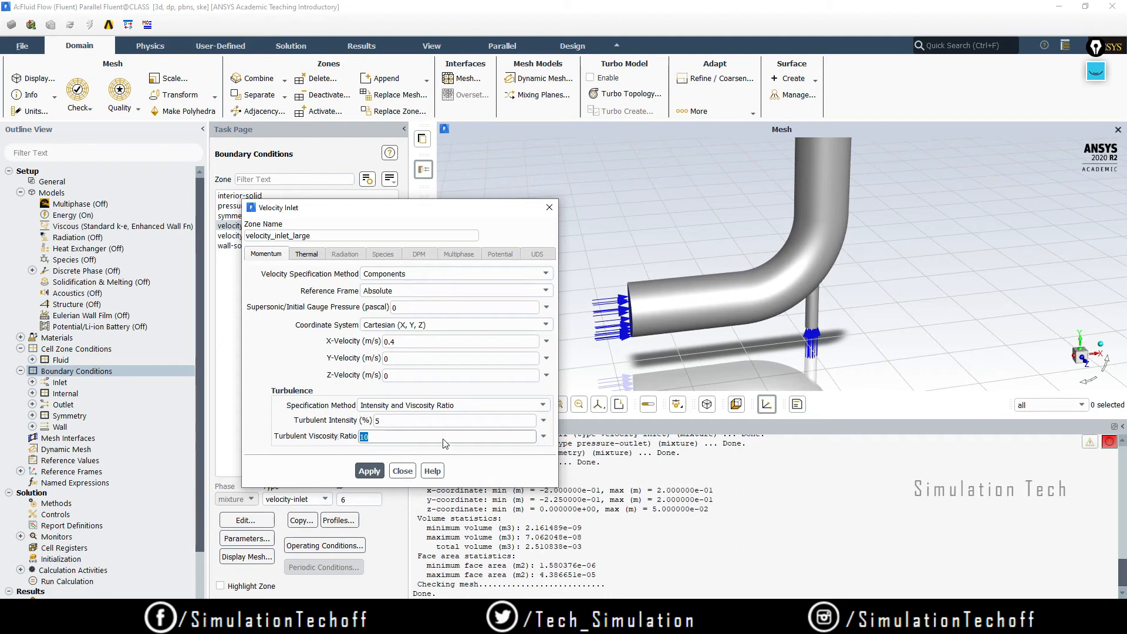
click(276, 353)
click(375, 440)
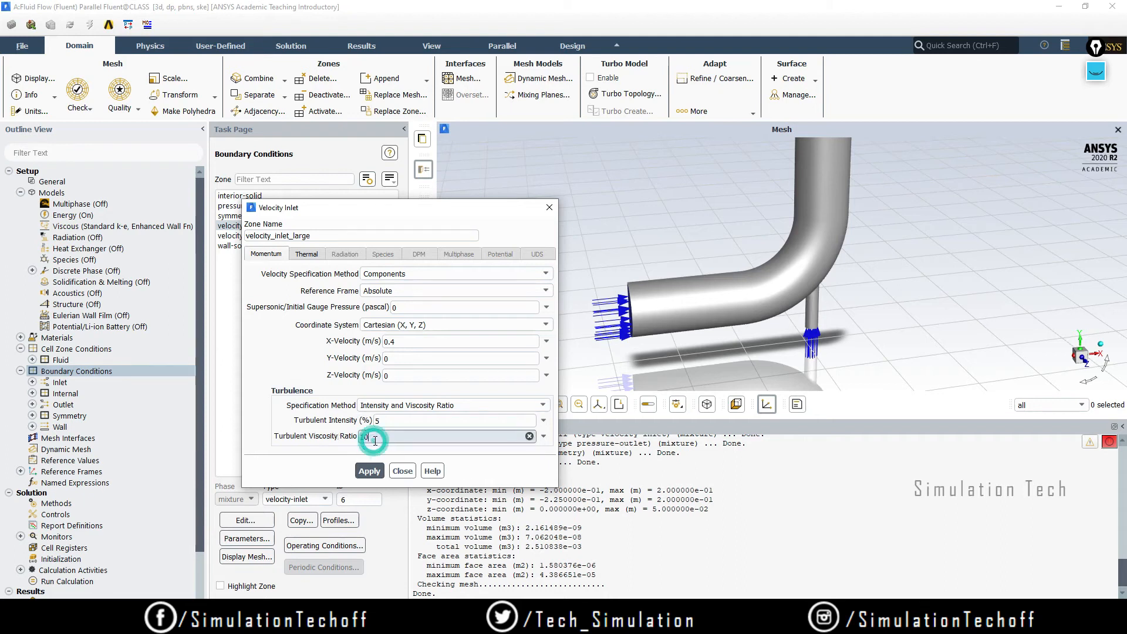
text(0)
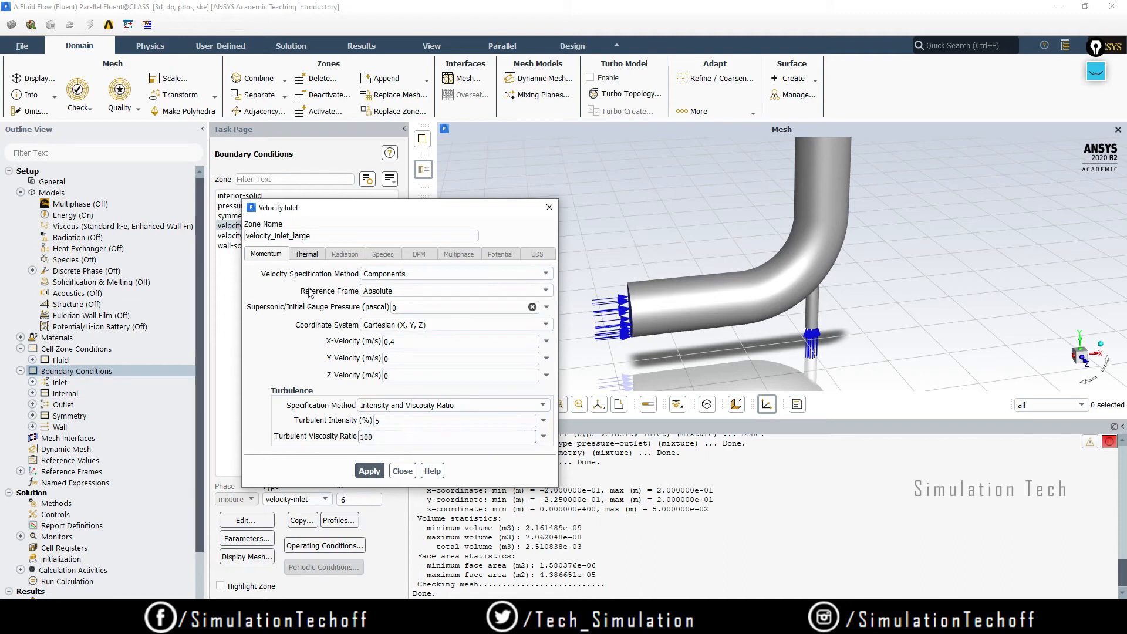
click(1095, 71)
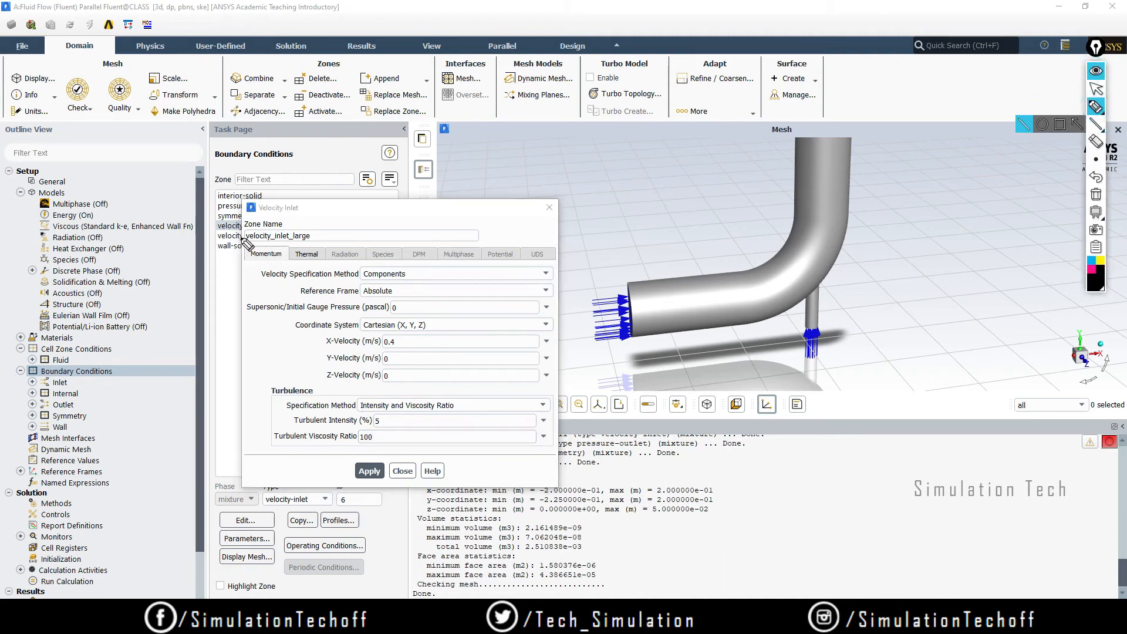
mouse_move(241, 239)
mouse_down()
mouse_move(240, 281)
mouse_move(335, 237)
mouse_move(222, 246)
mouse_up()
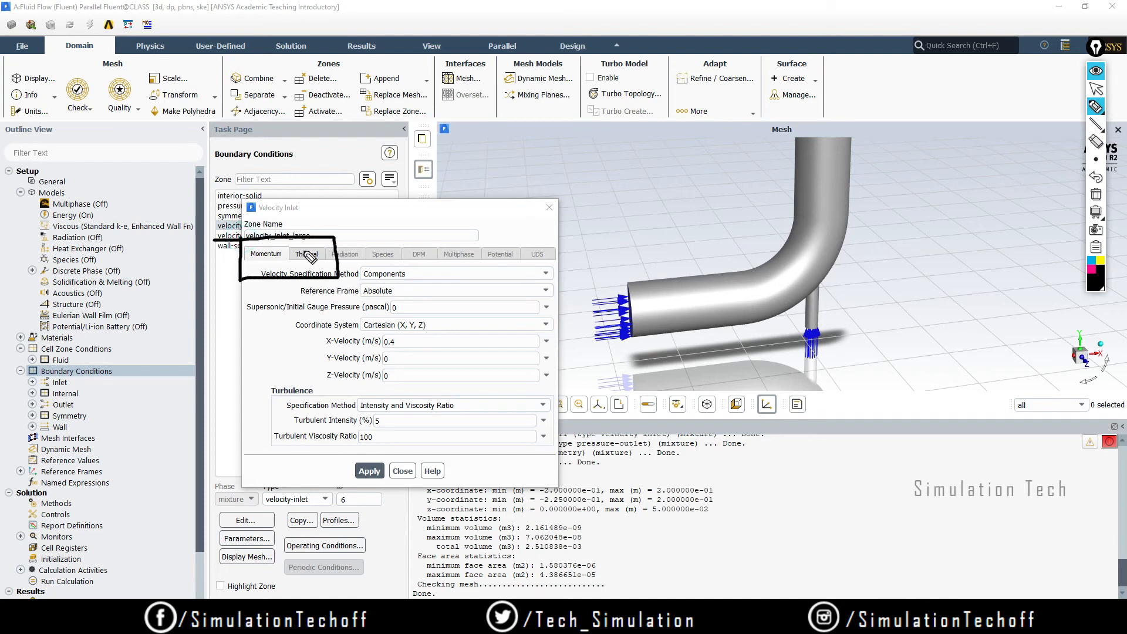
drag(302, 239, 322, 223)
click(1096, 195)
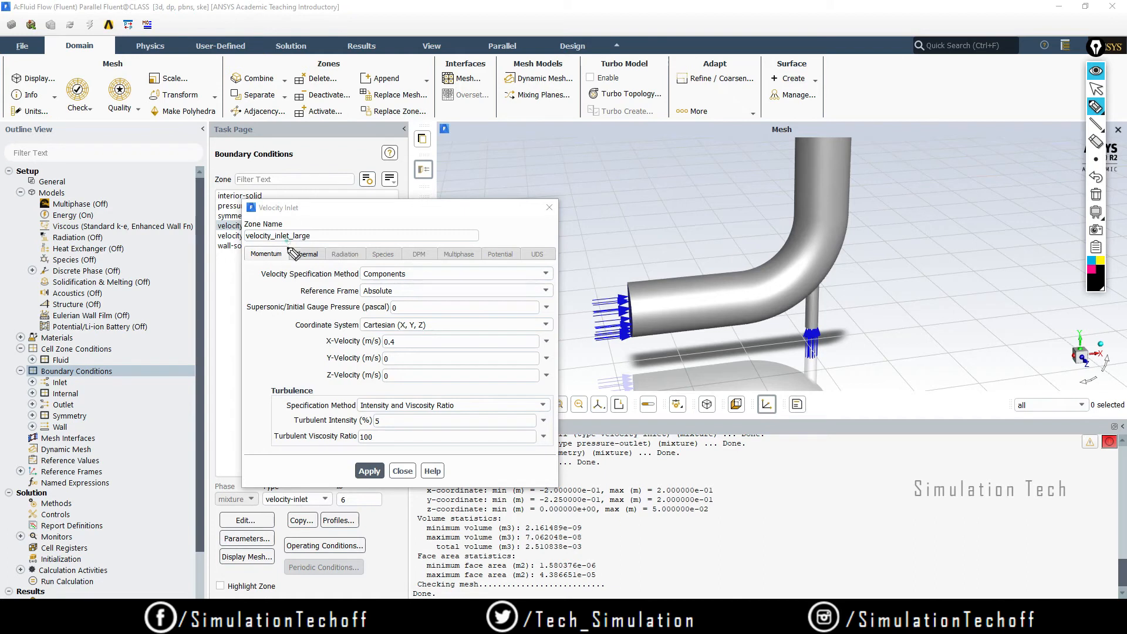
mouse_move(287, 243)
mouse_down()
mouse_move(329, 268)
mouse_move(328, 242)
mouse_move(288, 243)
mouse_up()
mouse_move(27, 205)
mouse_down()
mouse_move(27, 221)
mouse_move(103, 224)
mouse_move(7, 205)
mouse_up()
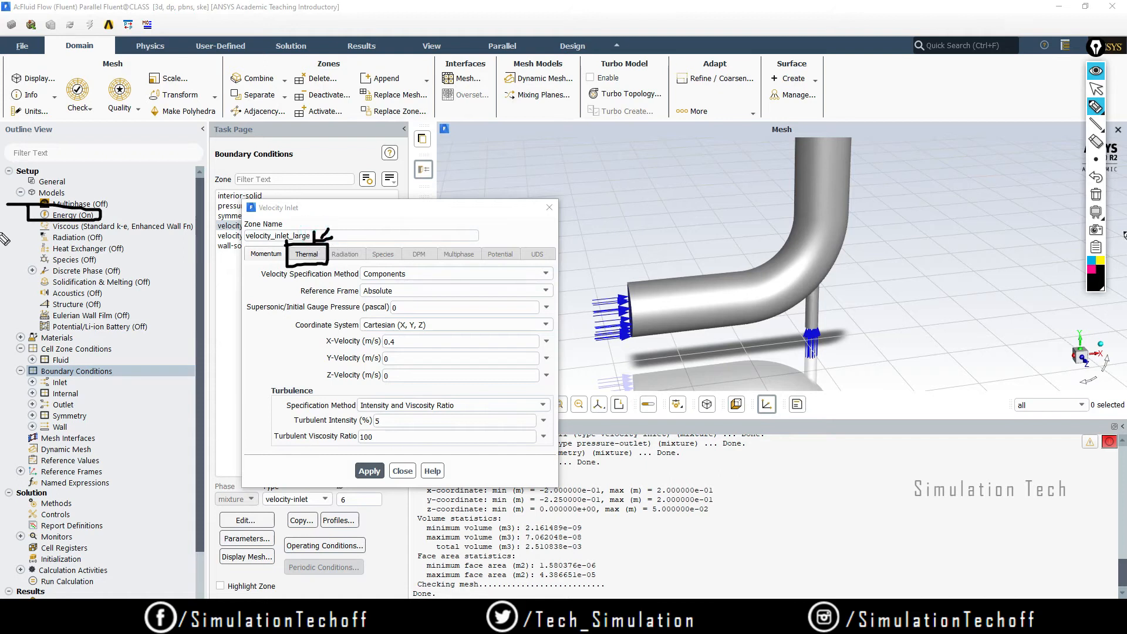
click(1095, 199)
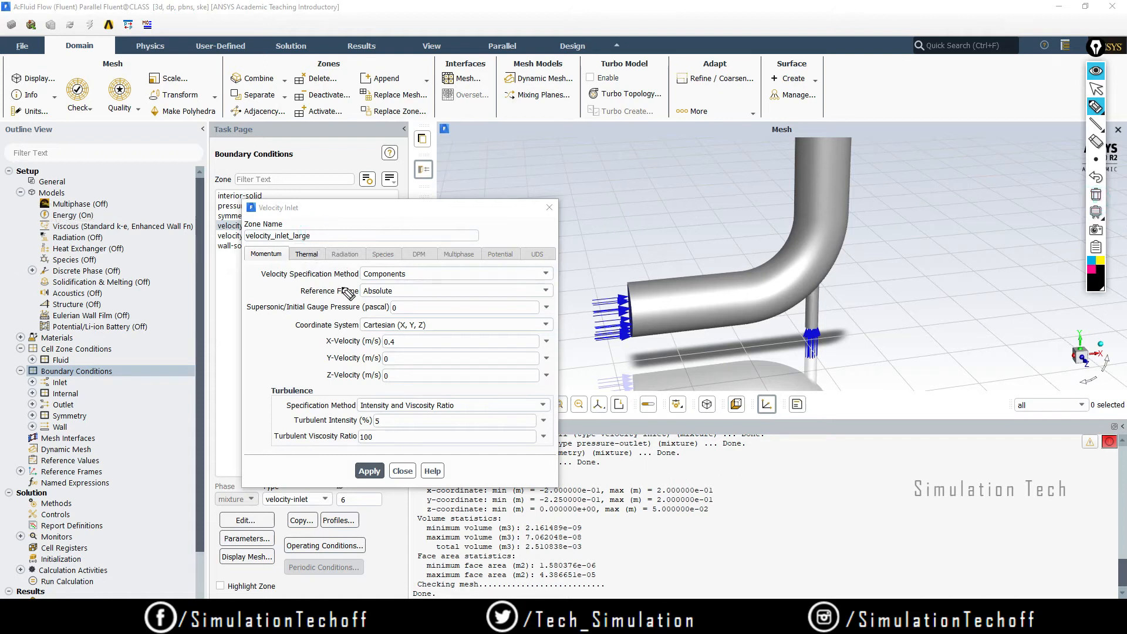
drag(314, 236, 320, 247)
click(1095, 189)
click(1095, 71)
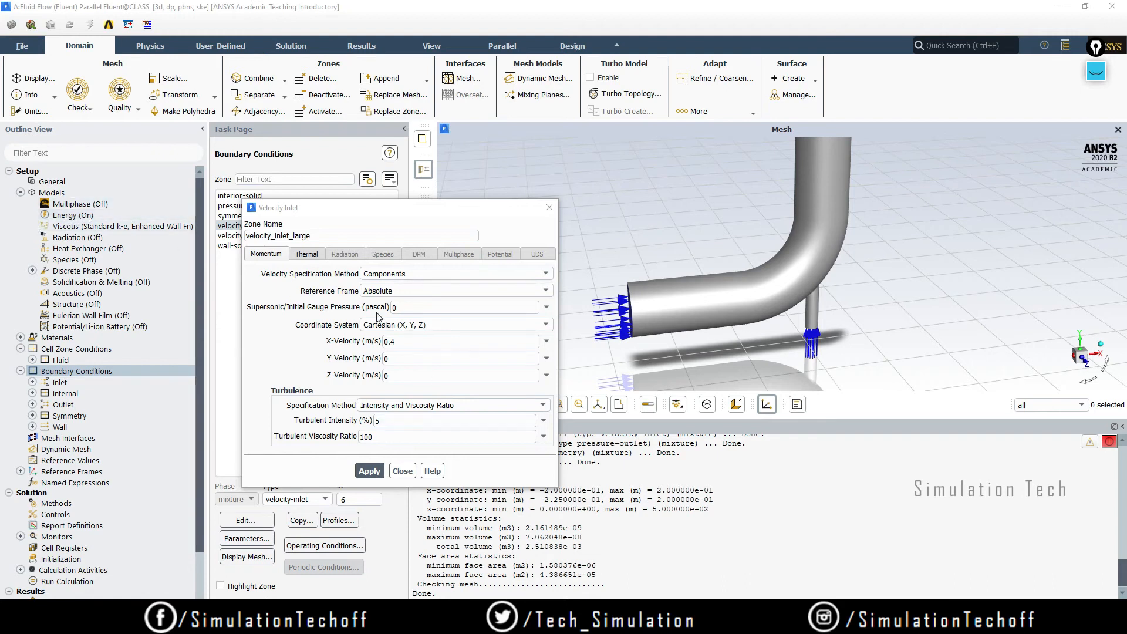
Step: Set the large inlet's temperature to 293.15 K, apply its boundary settings and close them
click(377, 469)
click(312, 260)
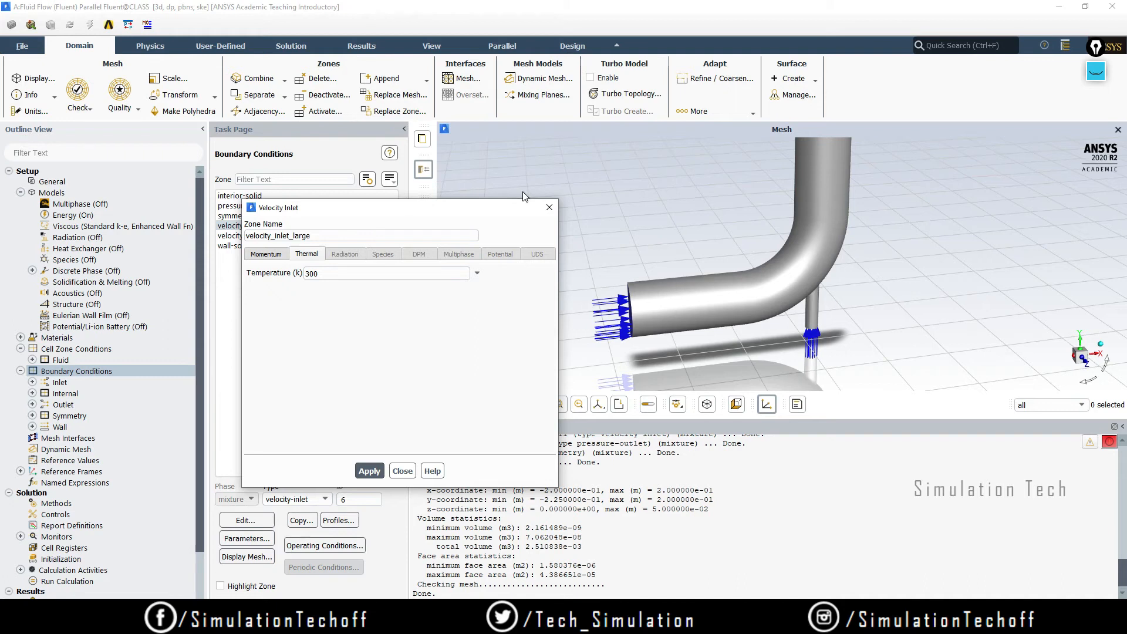
double_click(337, 273)
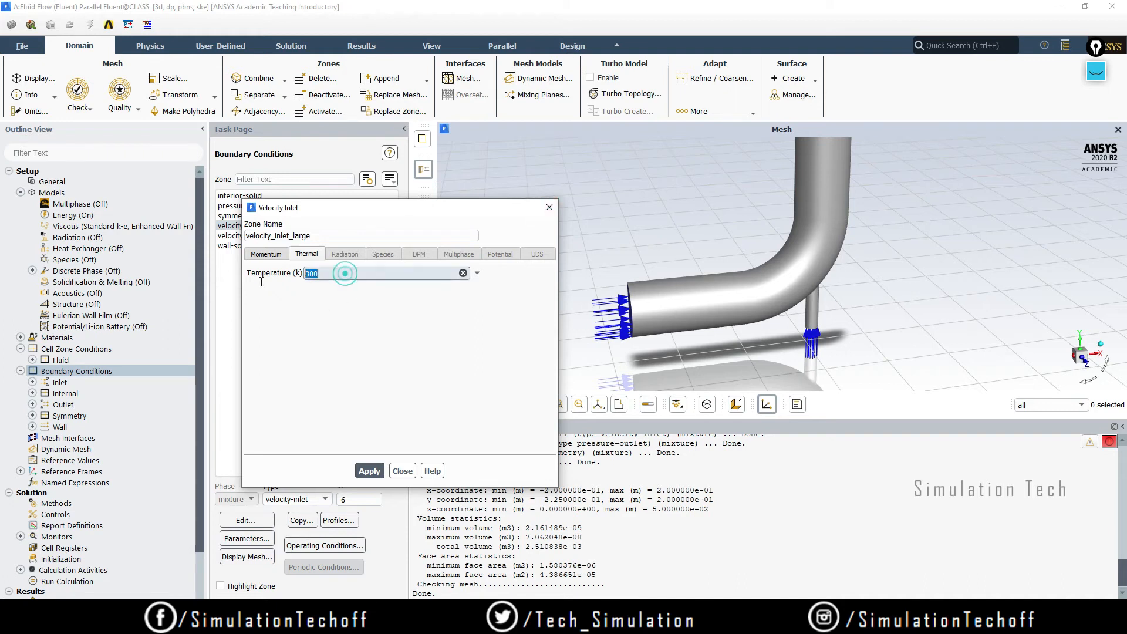
text(293.15)
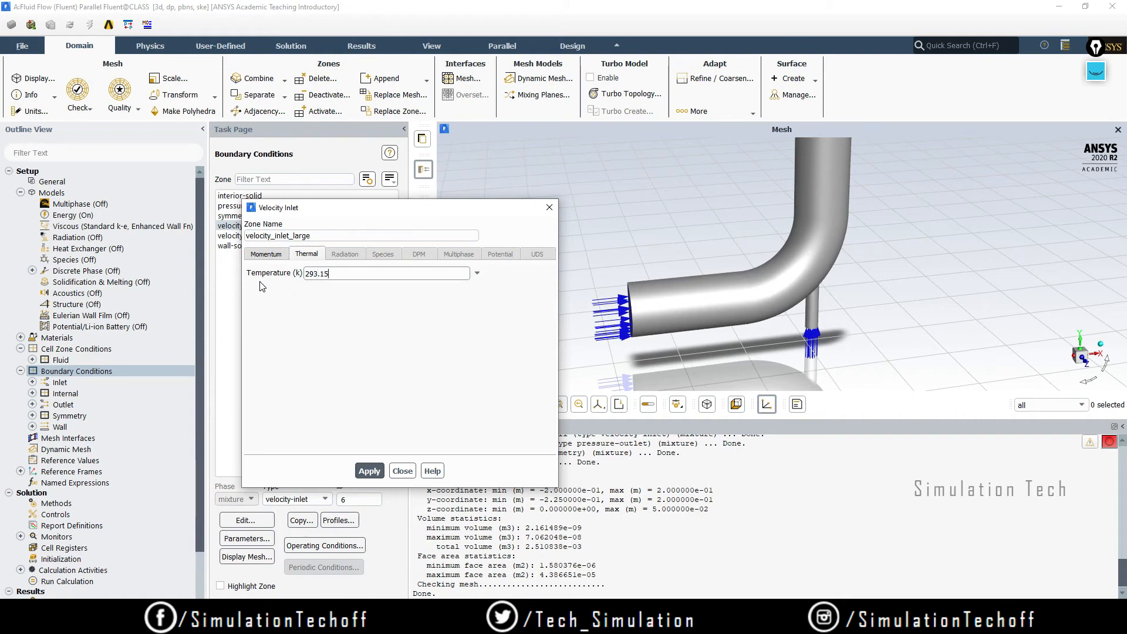
click(369, 471)
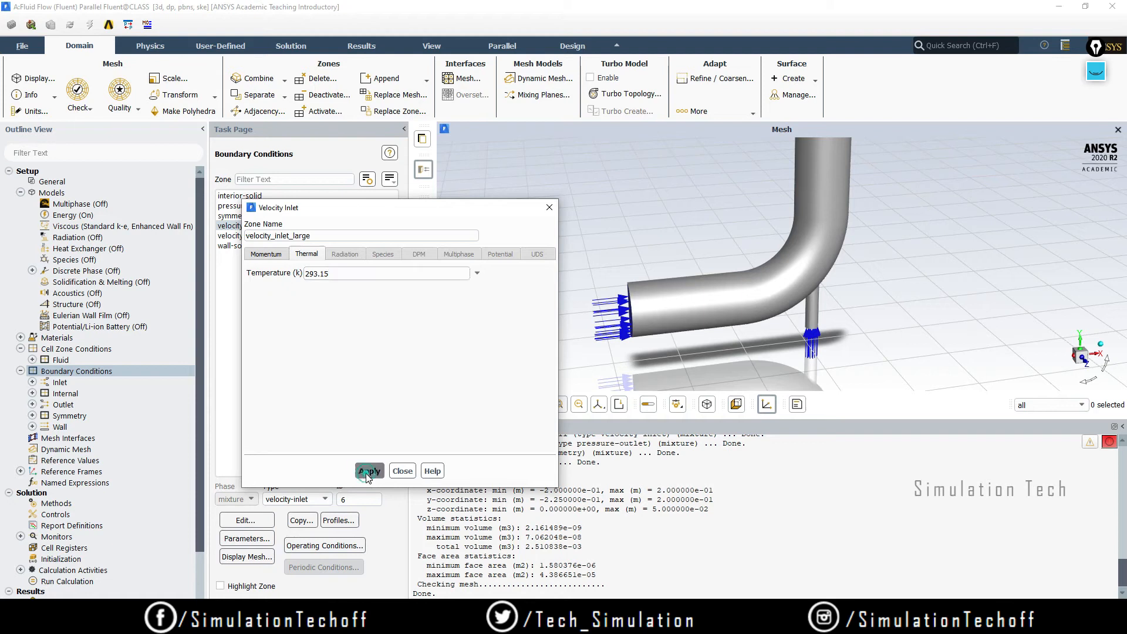
click(399, 473)
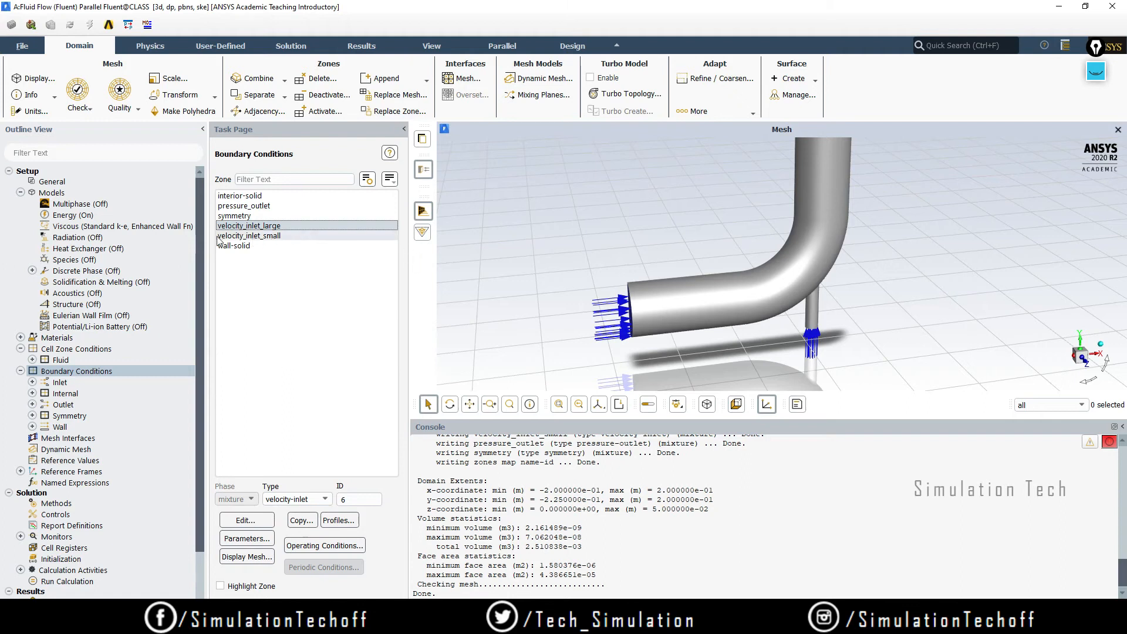
Step: Define the velocity of velocity_inlet_small by Components with a Y-Velocity of 1.2 m/s
click(274, 237)
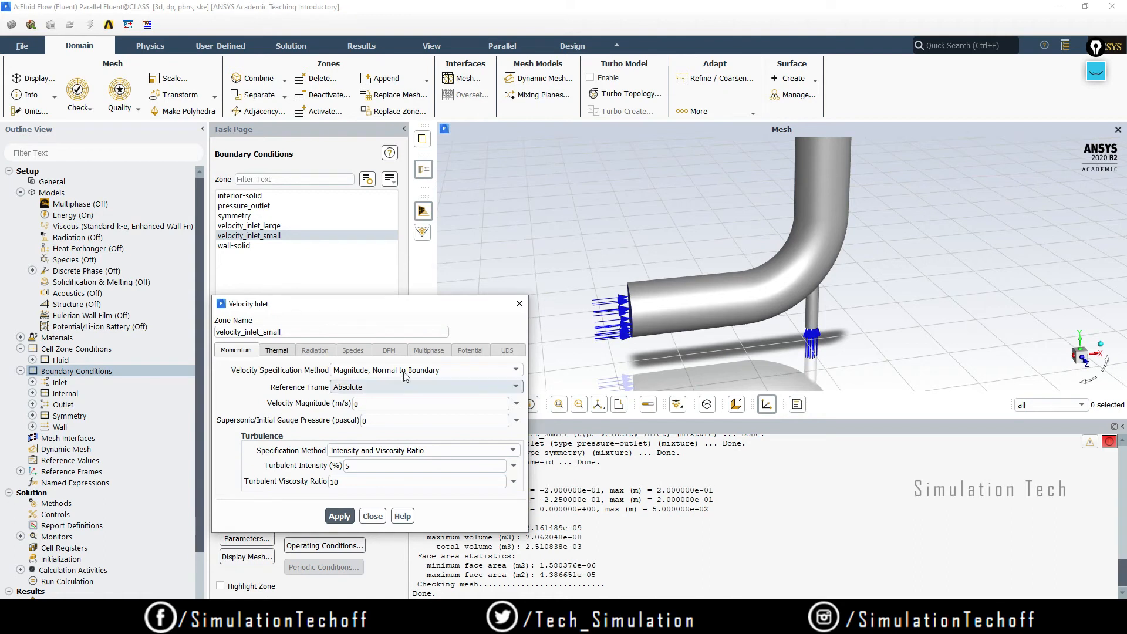
drag(353, 309, 368, 268)
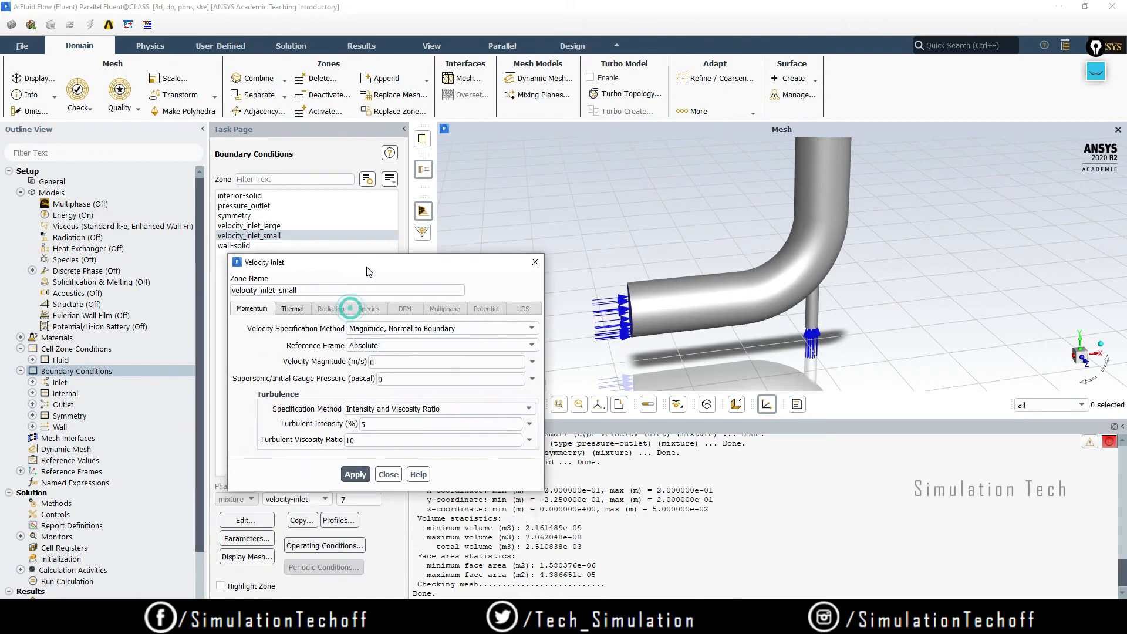
click(417, 329)
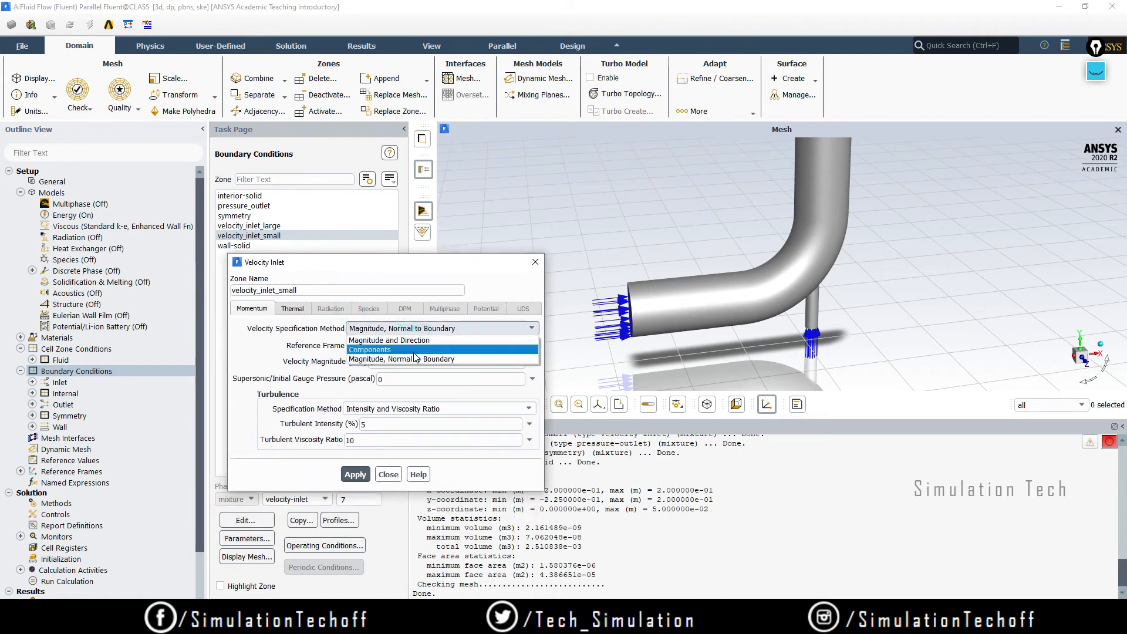
click(415, 349)
double_click(399, 418)
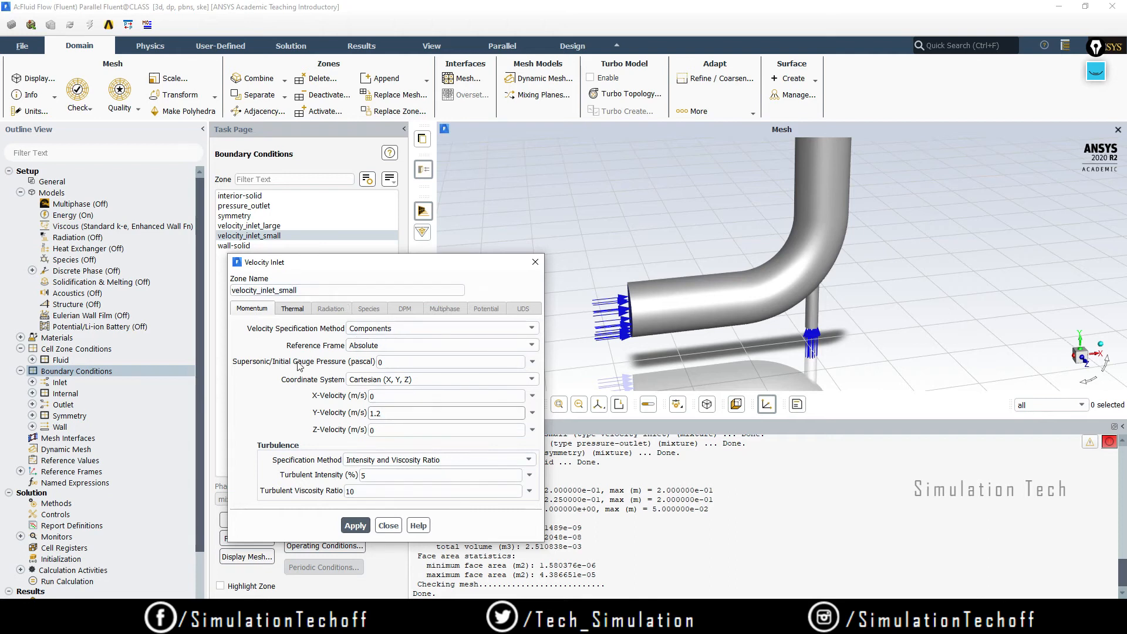
Step: Set the small inlet's temperature to 313.15 K, apply its boundary settings and close them
click(293, 310)
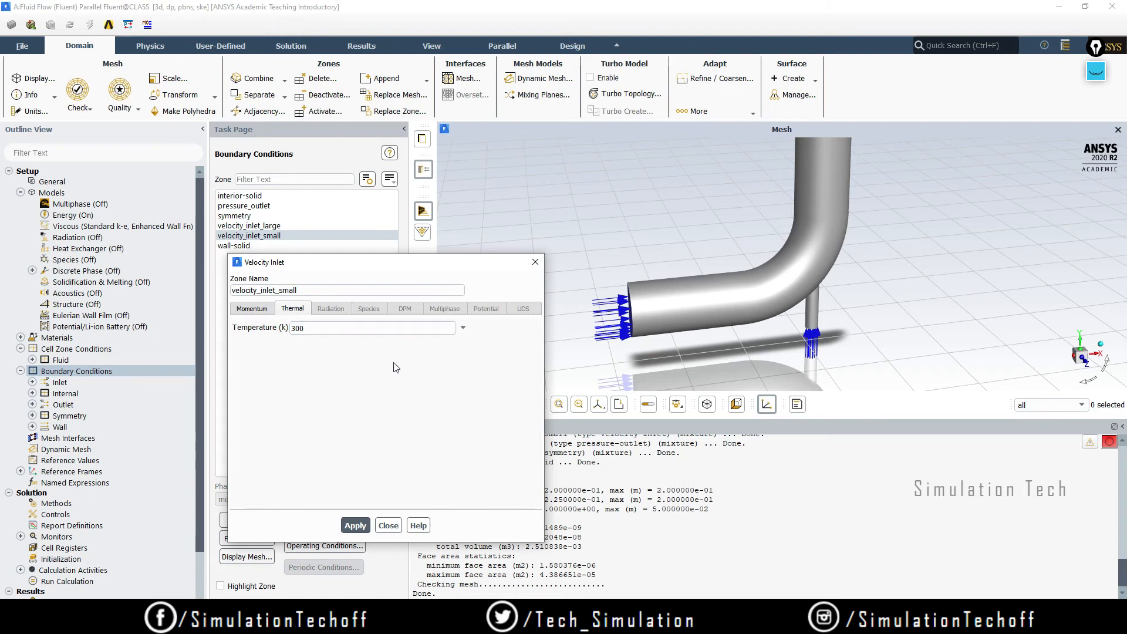
double_click(320, 327)
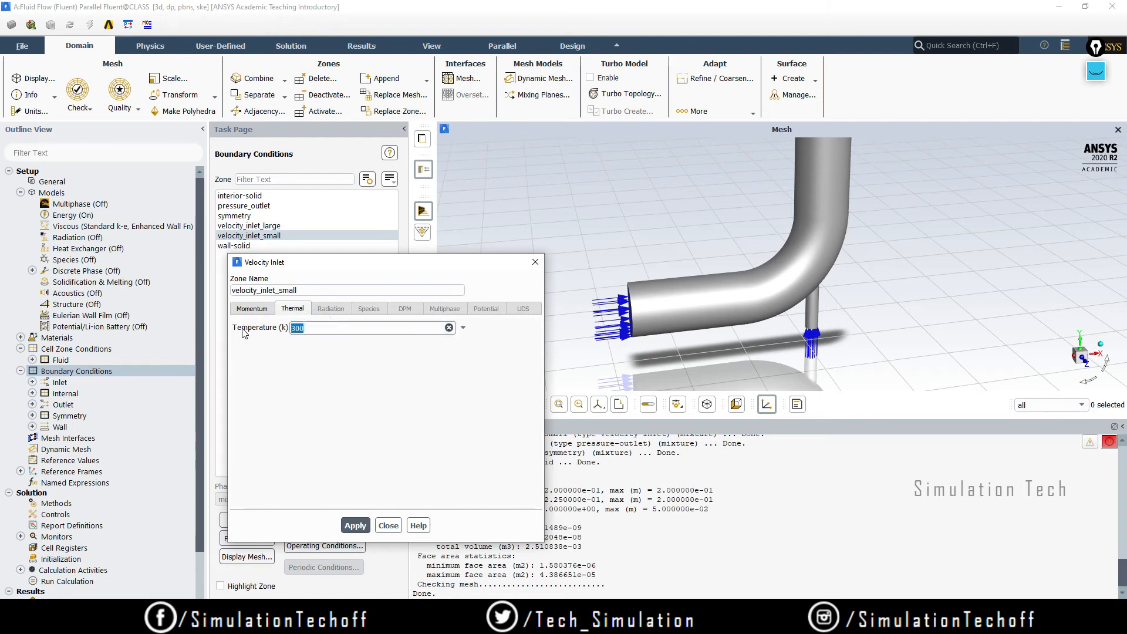
text(313.15)
click(252, 308)
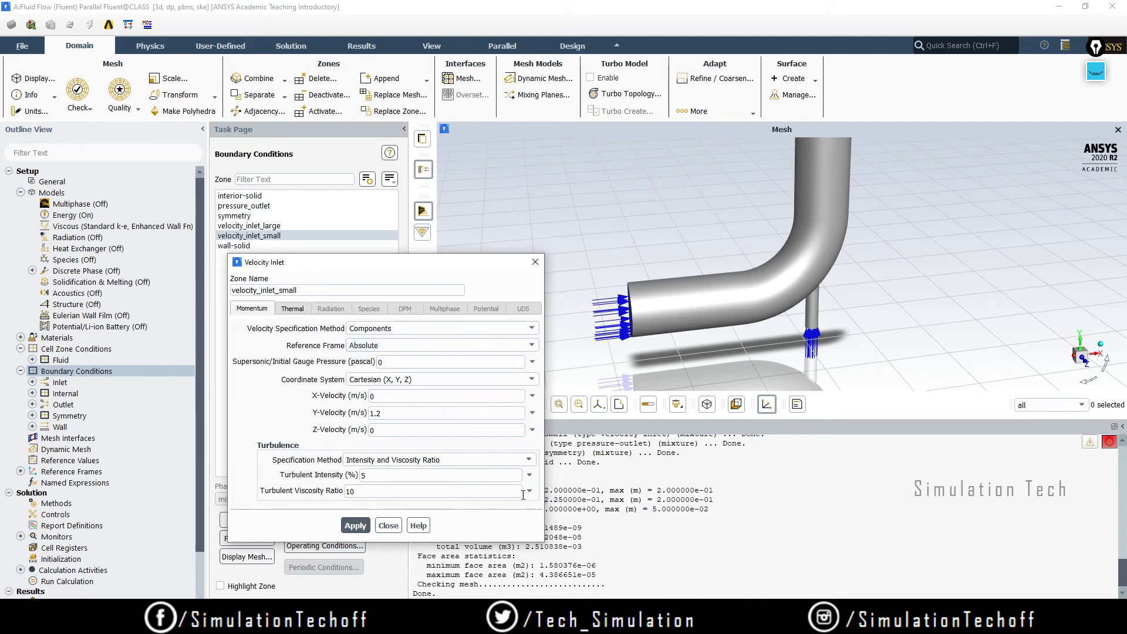
click(362, 528)
click(388, 526)
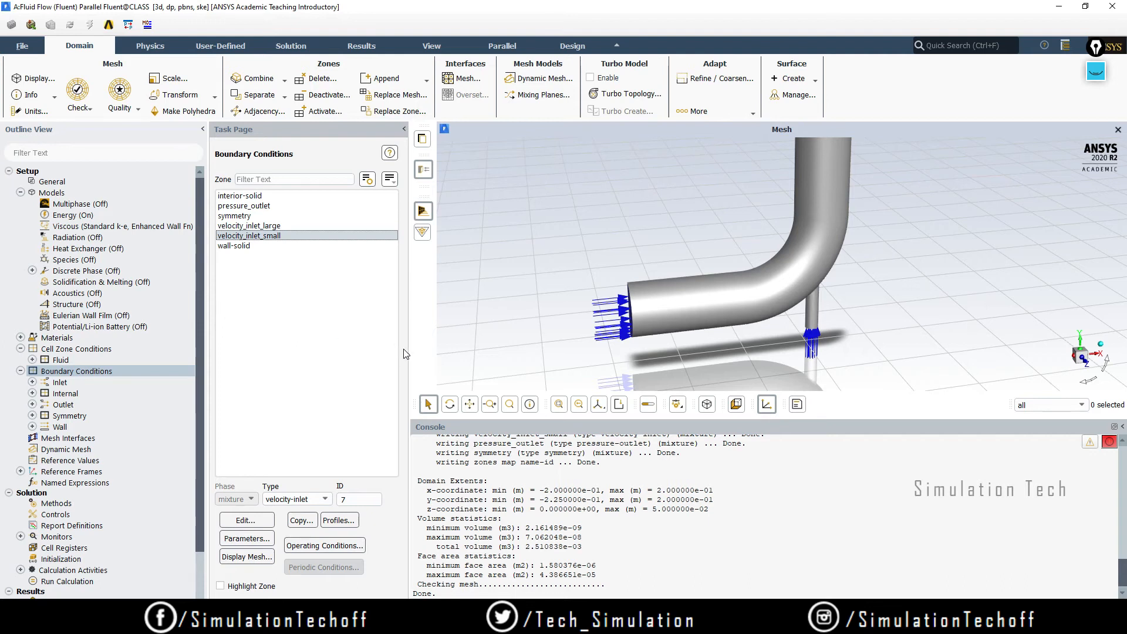
Step: Open the pressure_outlet boundary settings and change its turbulence specification method to Intensity and Hydraulic Diameter
click(273, 205)
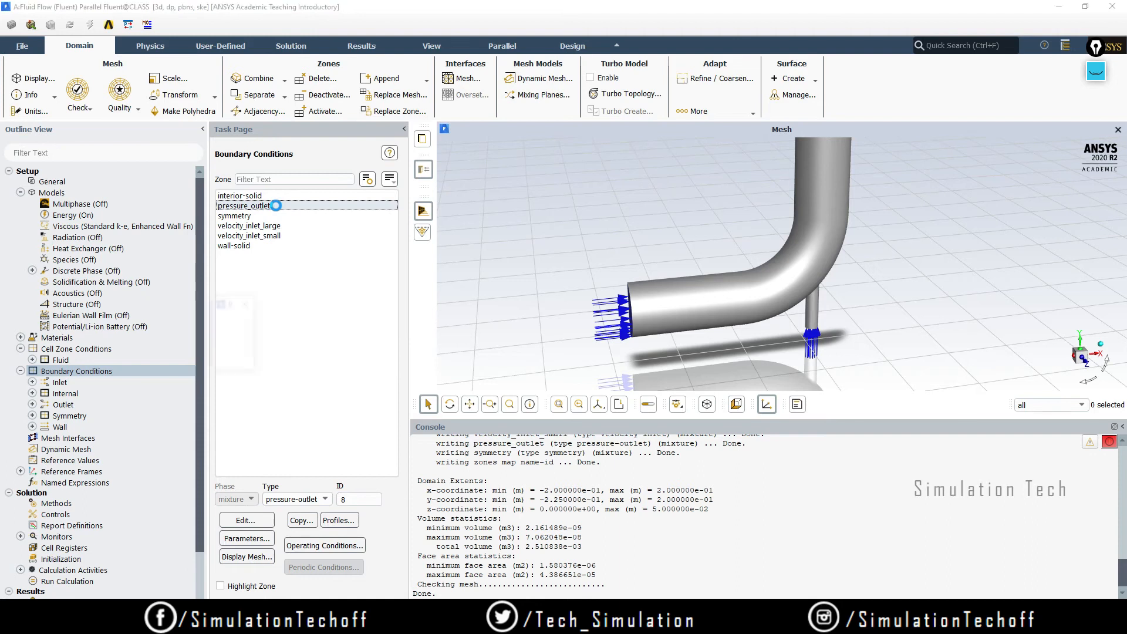
double_click(275, 205)
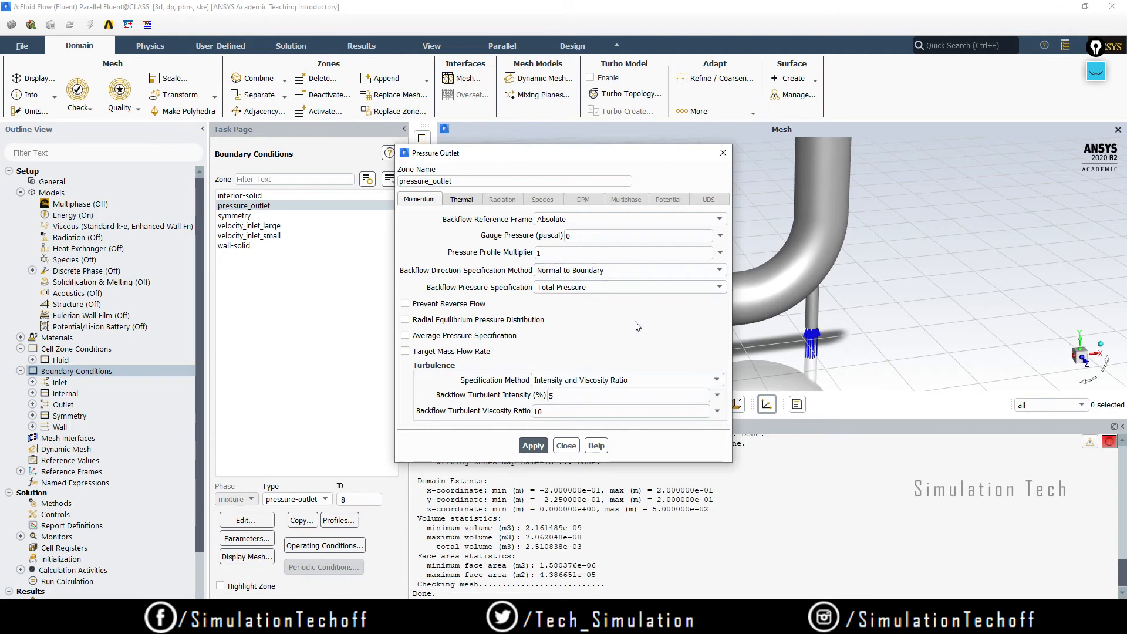
click(463, 199)
click(419, 199)
click(579, 379)
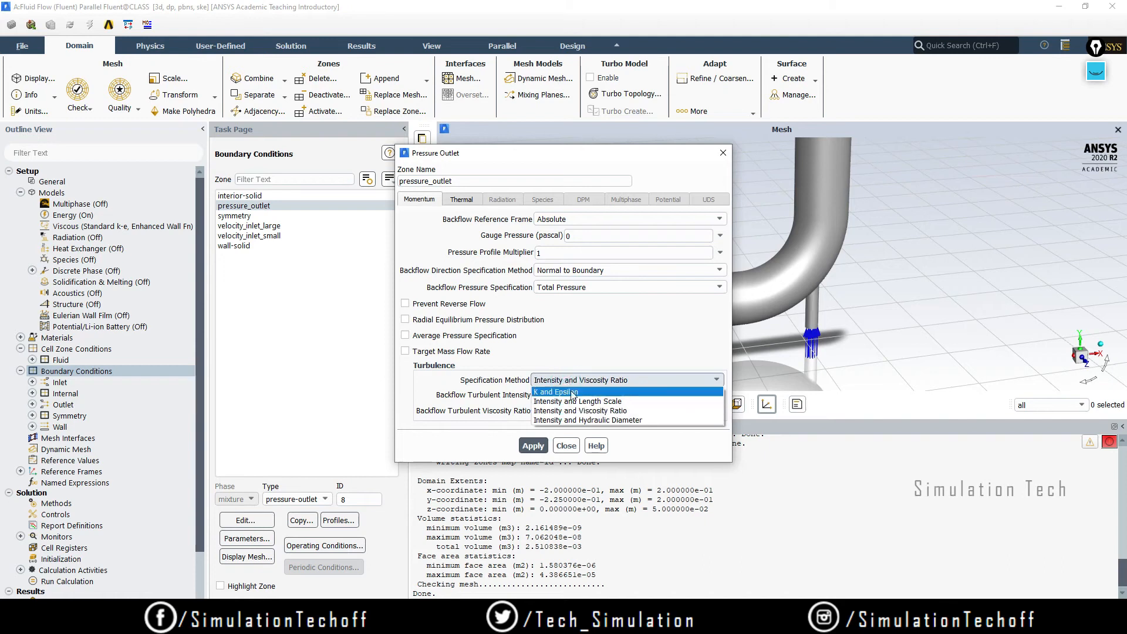
click(580, 421)
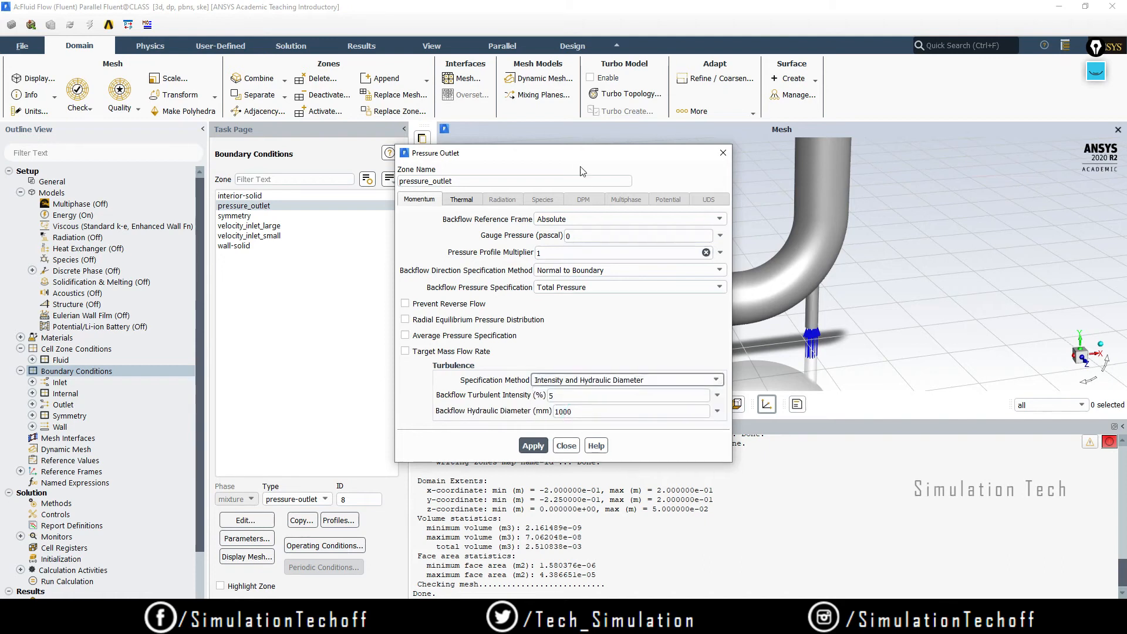
Step: Leave the outlet settings and give velocity_inlet_small Intensity and Hydraulic Diameter turbulence with a 25 mm hydraulic diameter, applying the change
click(722, 154)
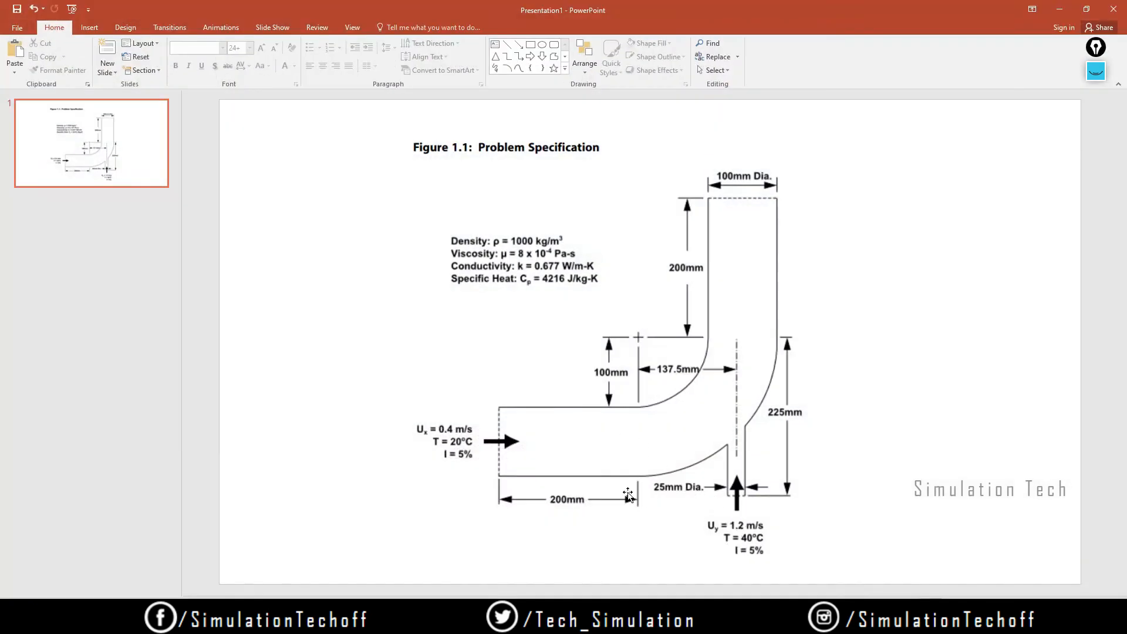
click(1060, 9)
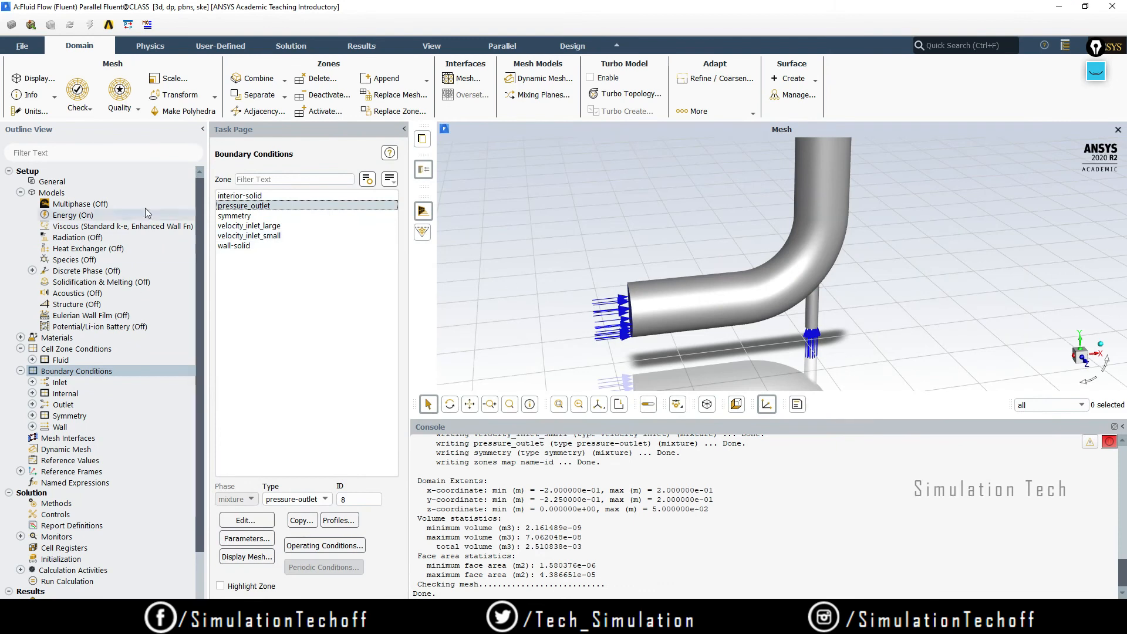
double_click(253, 235)
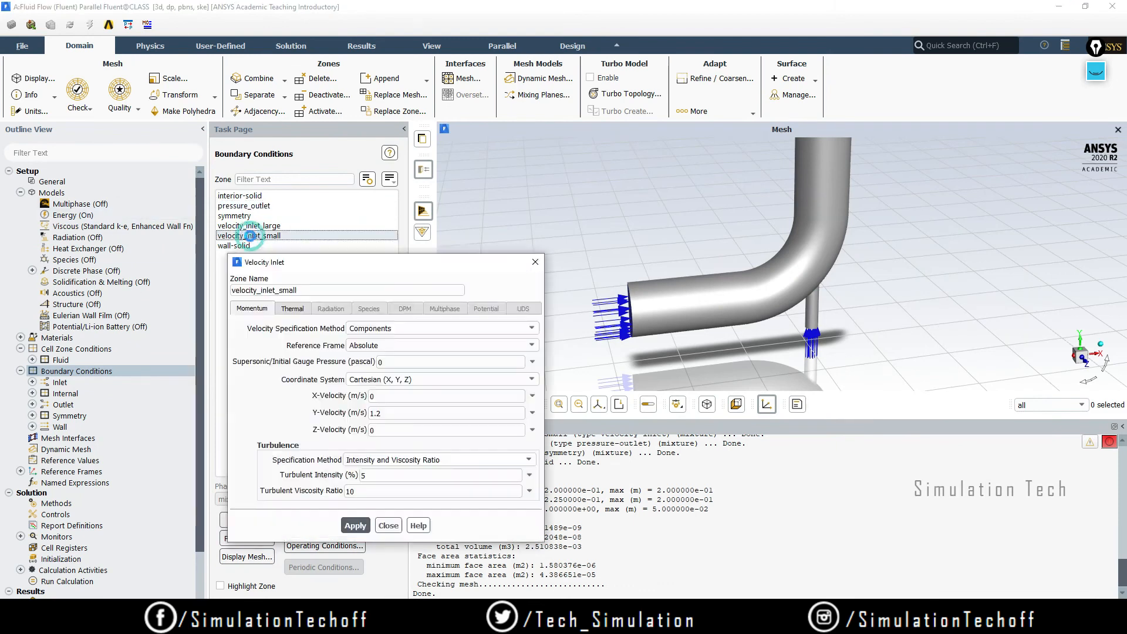
click(405, 461)
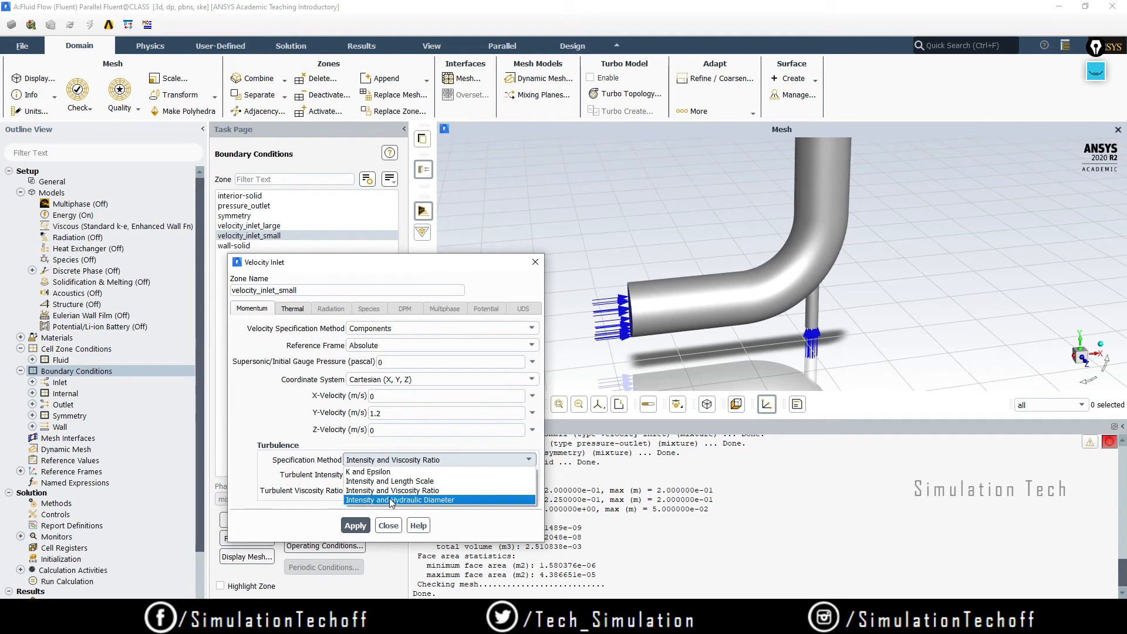
click(383, 501)
drag(378, 475, 323, 507)
text(25)
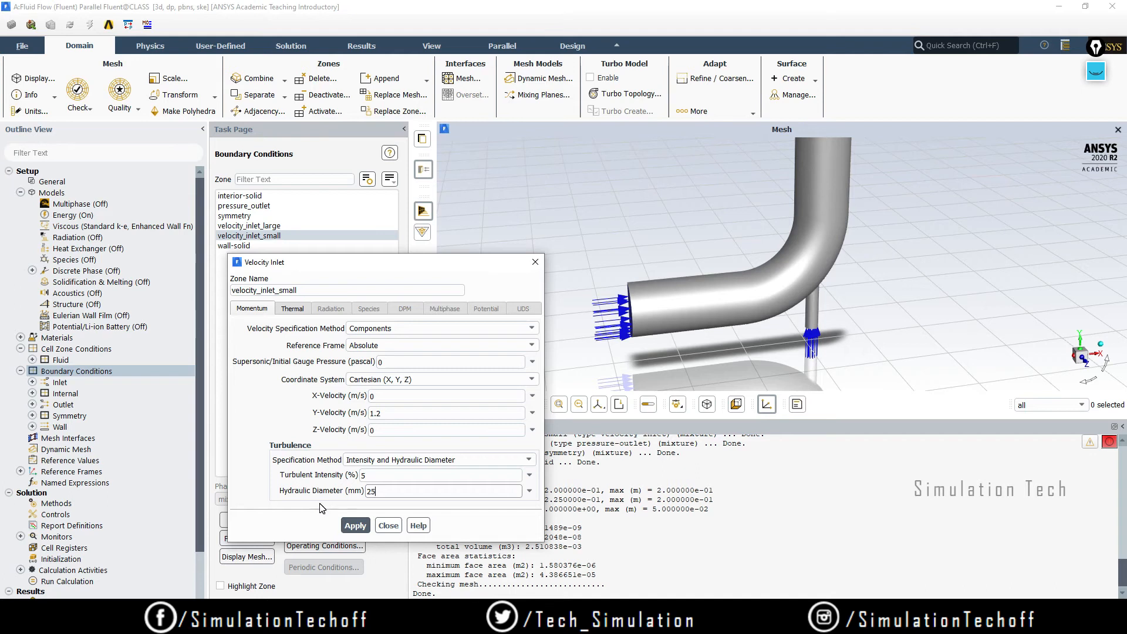
click(356, 525)
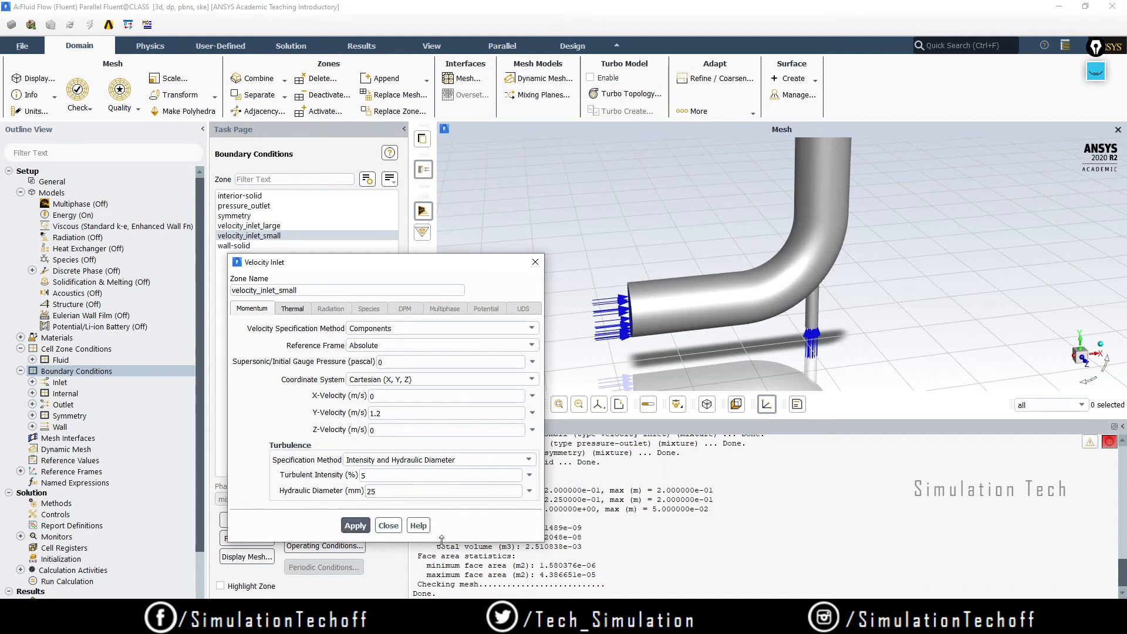
click(389, 526)
Step: Set pressure_outlet's turbulence specification to Intensity and Hydraulic Diameter with a backflow hydraulic diameter of 100 mm, apply it and close its settings
click(258, 215)
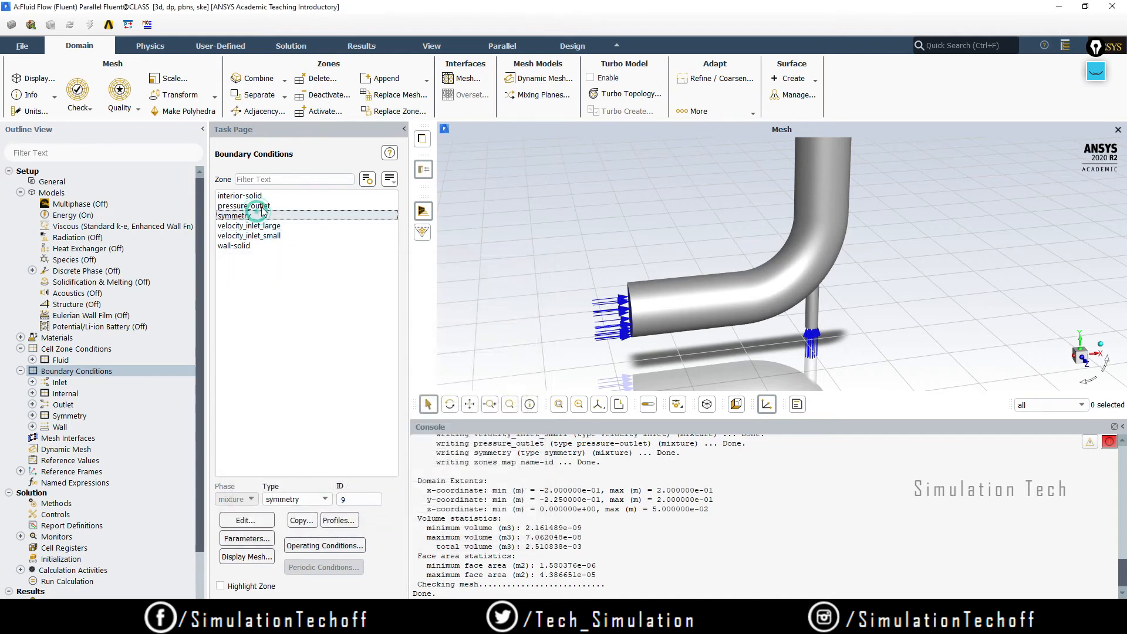
double_click(258, 206)
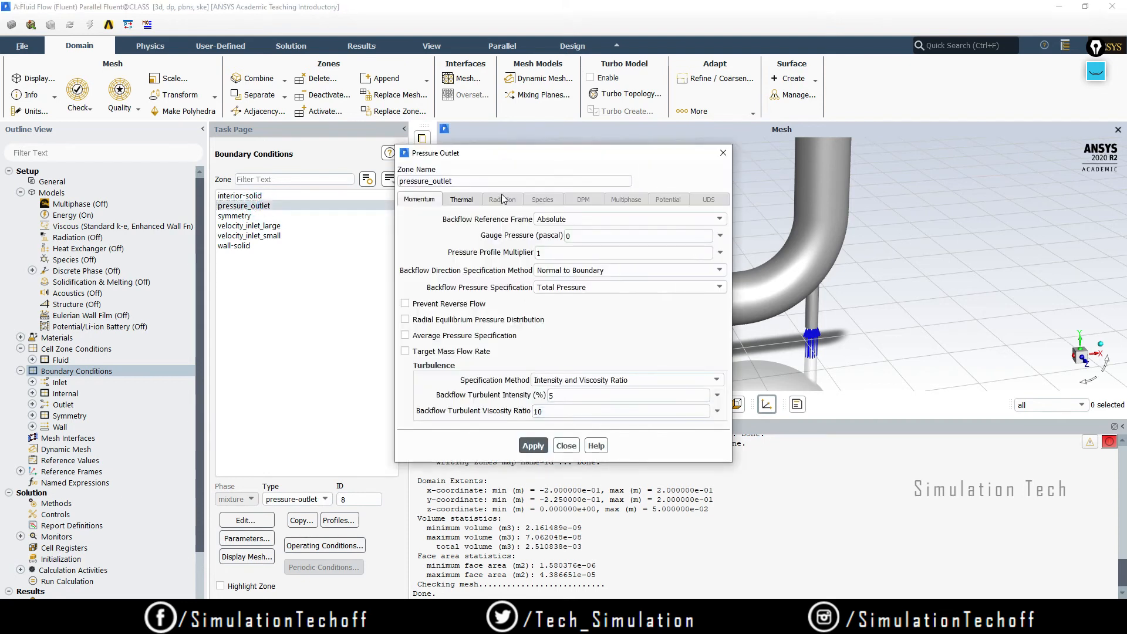
click(605, 382)
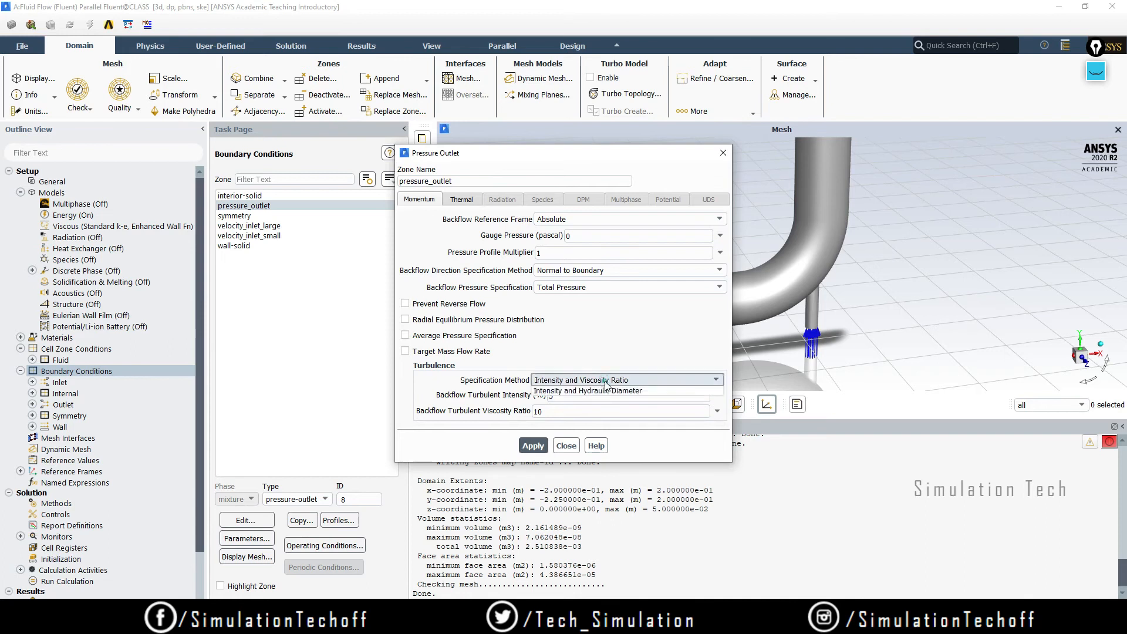
click(608, 418)
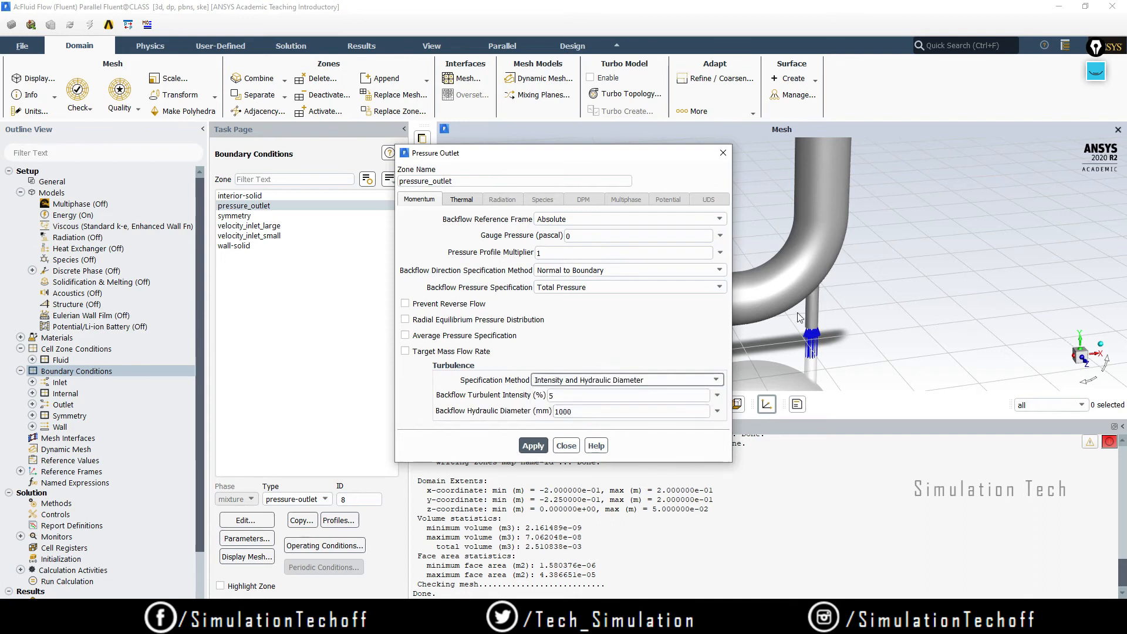
double_click(604, 411)
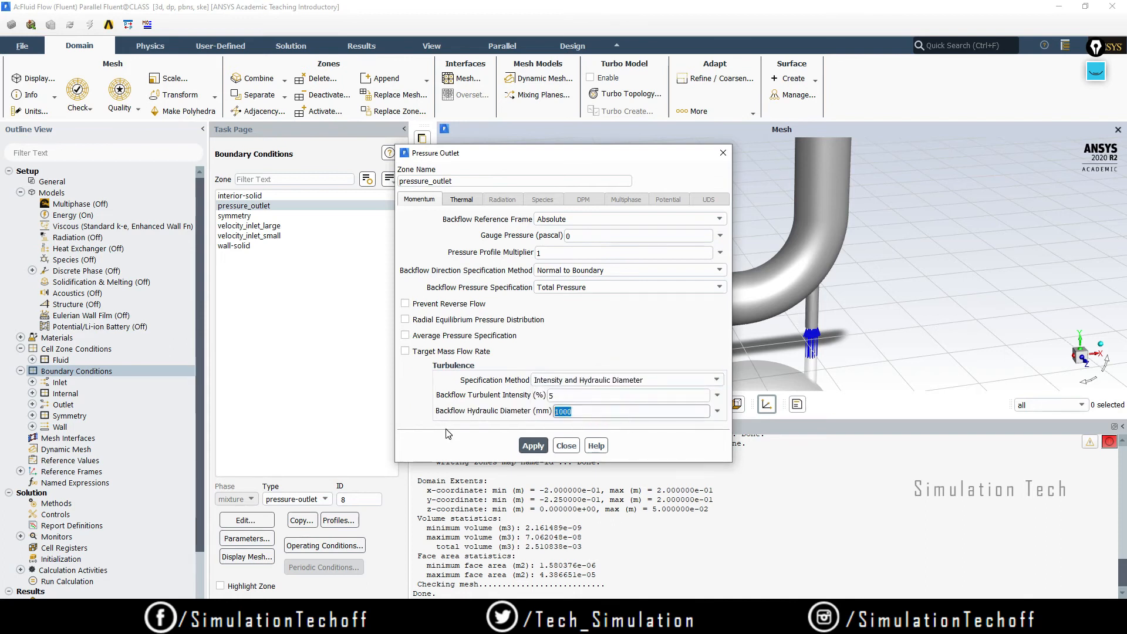
text(100)
click(533, 446)
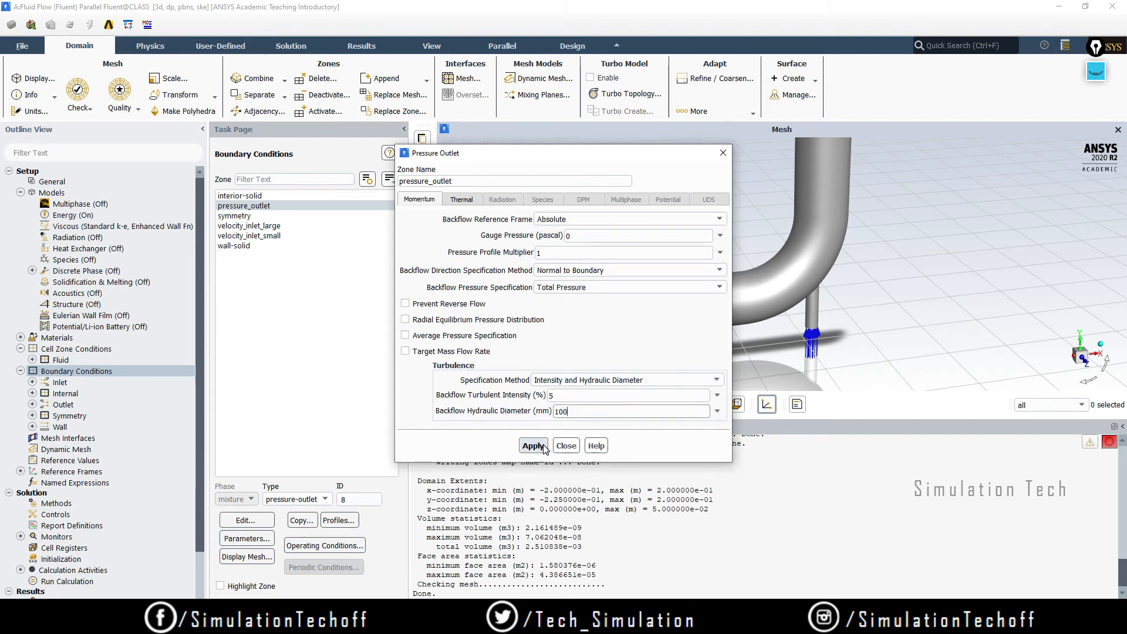
click(566, 445)
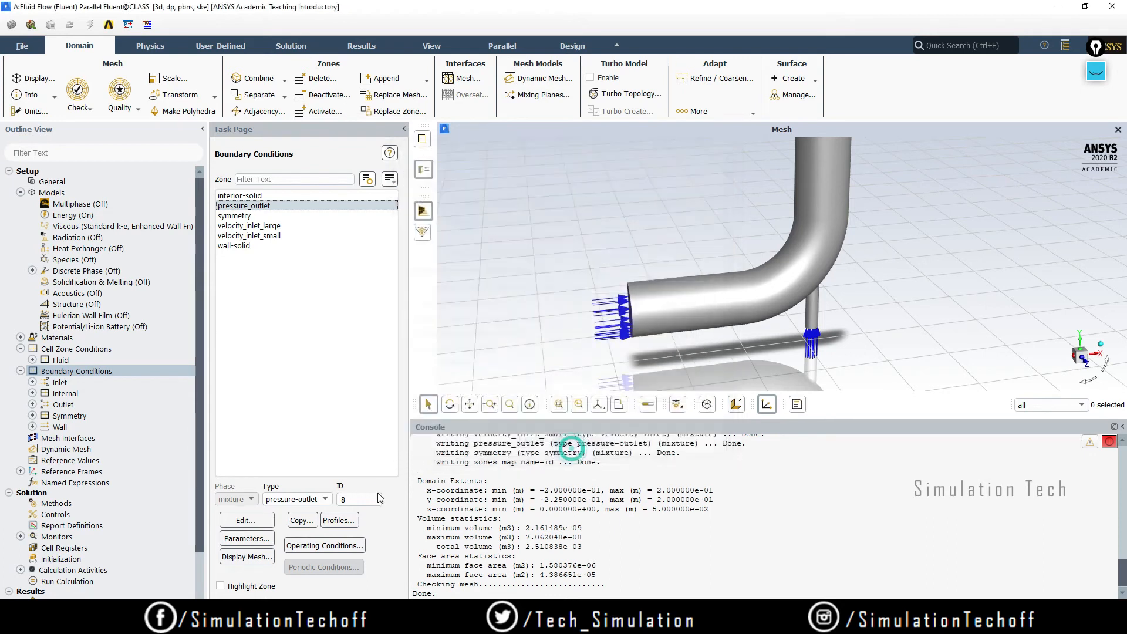
click(313, 499)
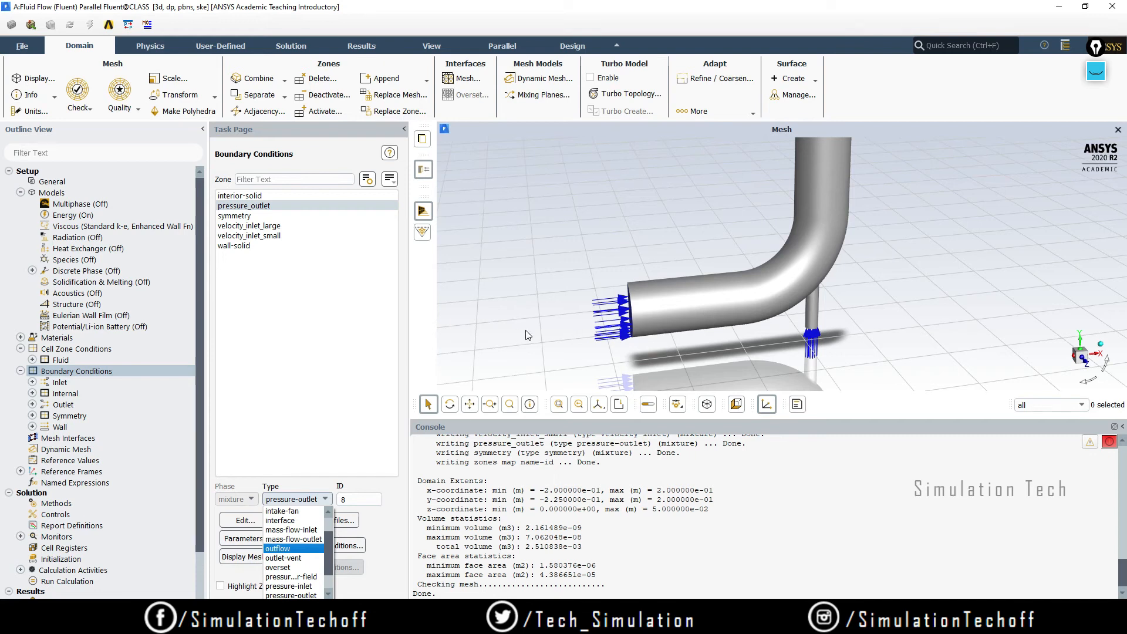
click(866, 236)
scroll(866, 236, down, 3)
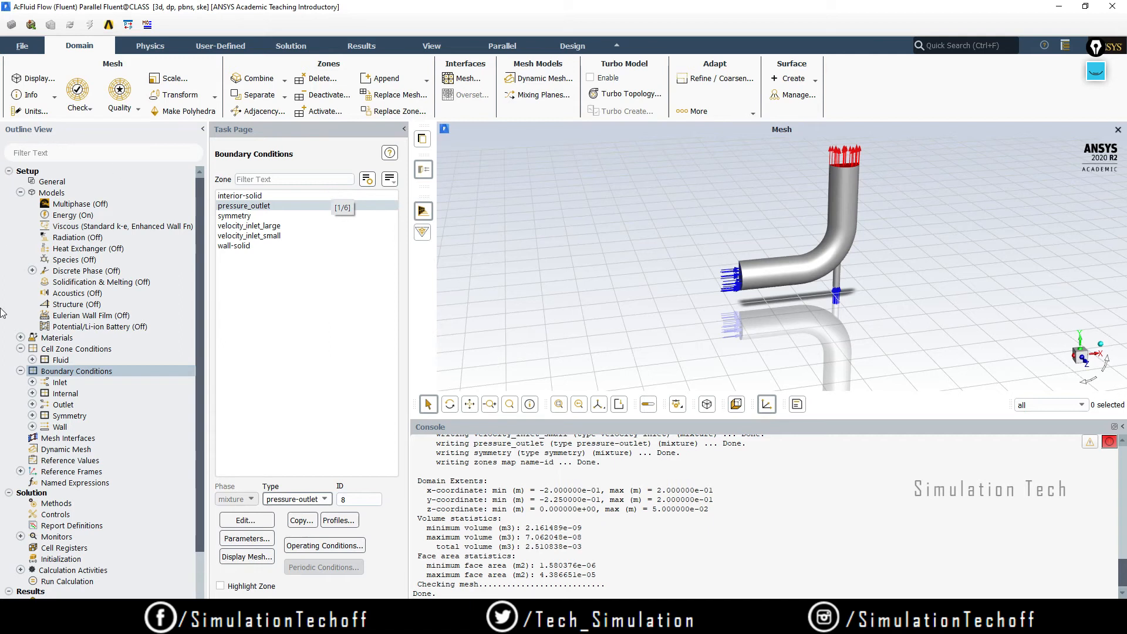
click(339, 339)
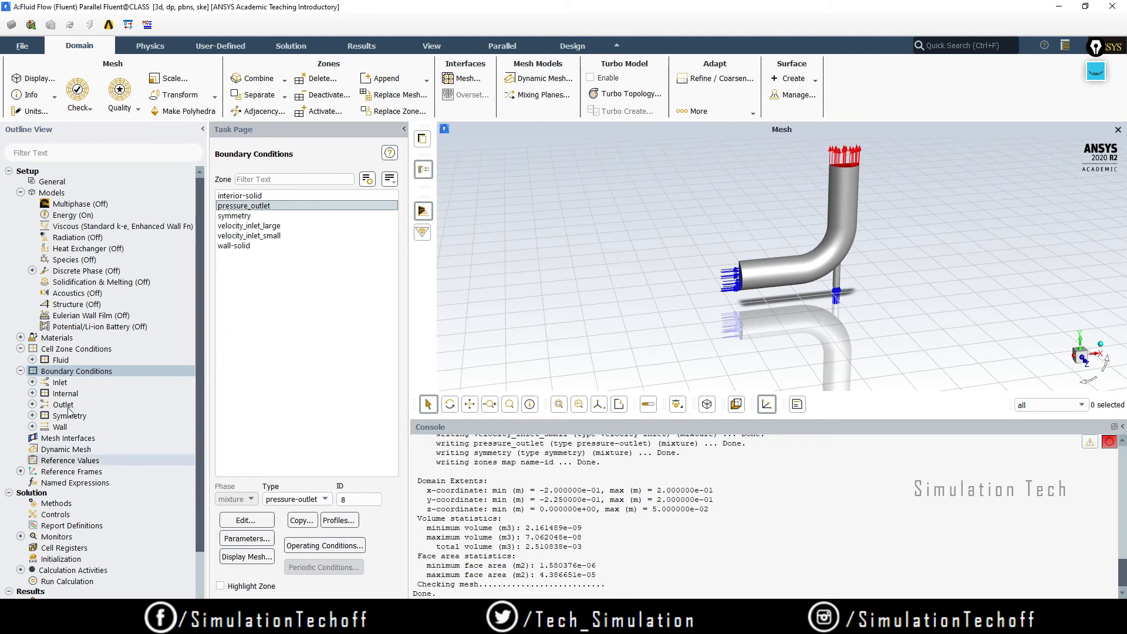
Step: Set the solution methods to the SIMPLE pressure-velocity coupling scheme and the Green-Gauss Node Based gradient
click(79, 502)
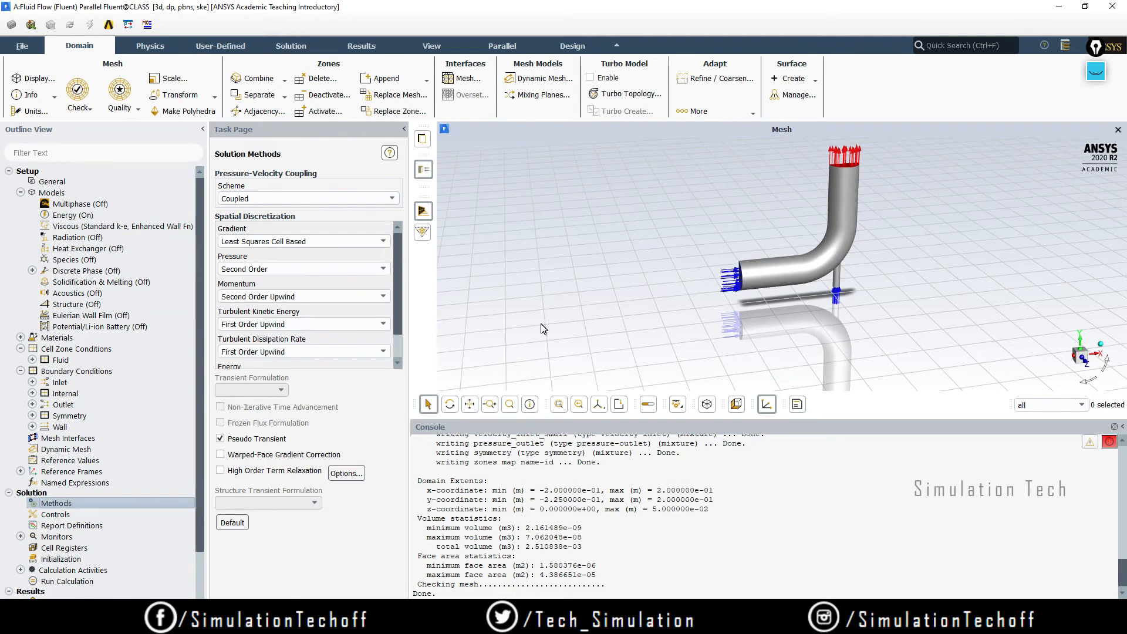
click(306, 198)
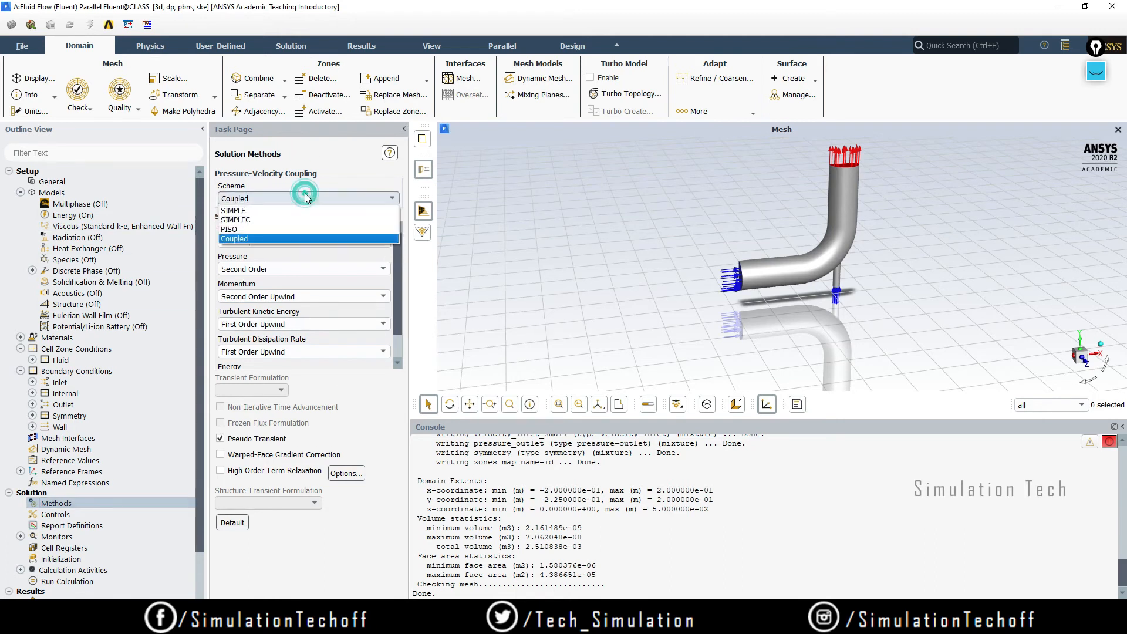
click(259, 210)
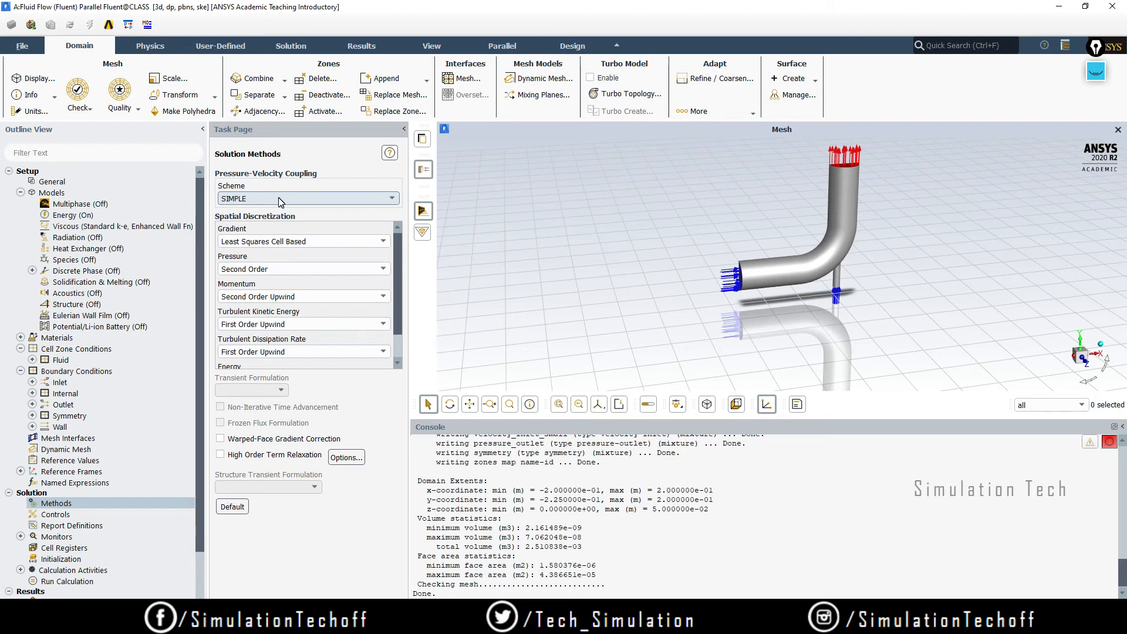
click(270, 242)
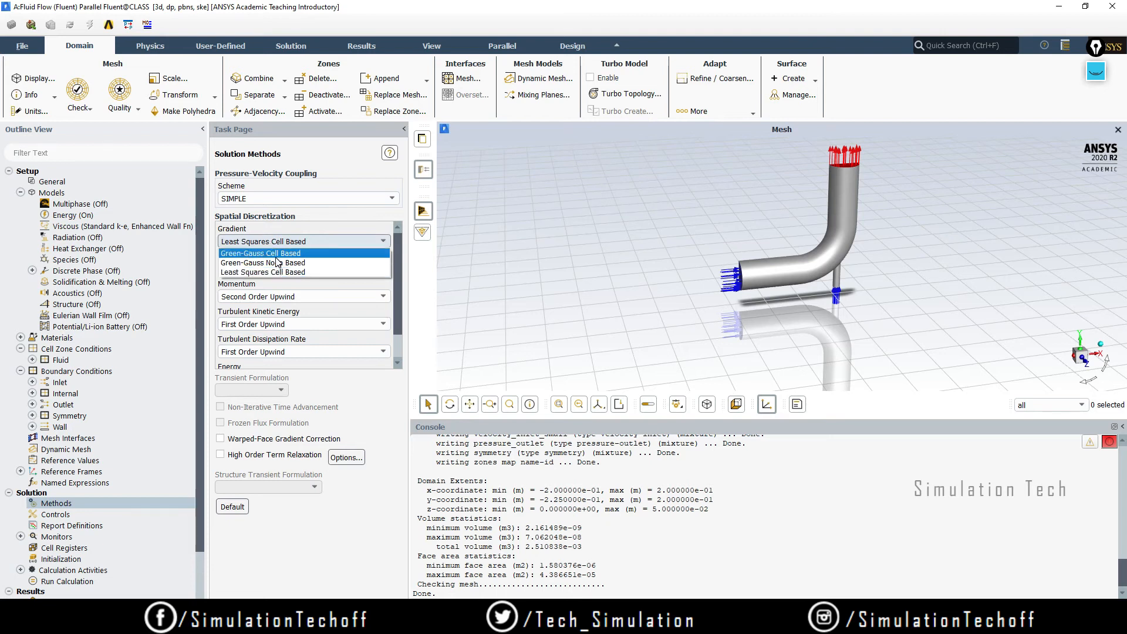
click(286, 263)
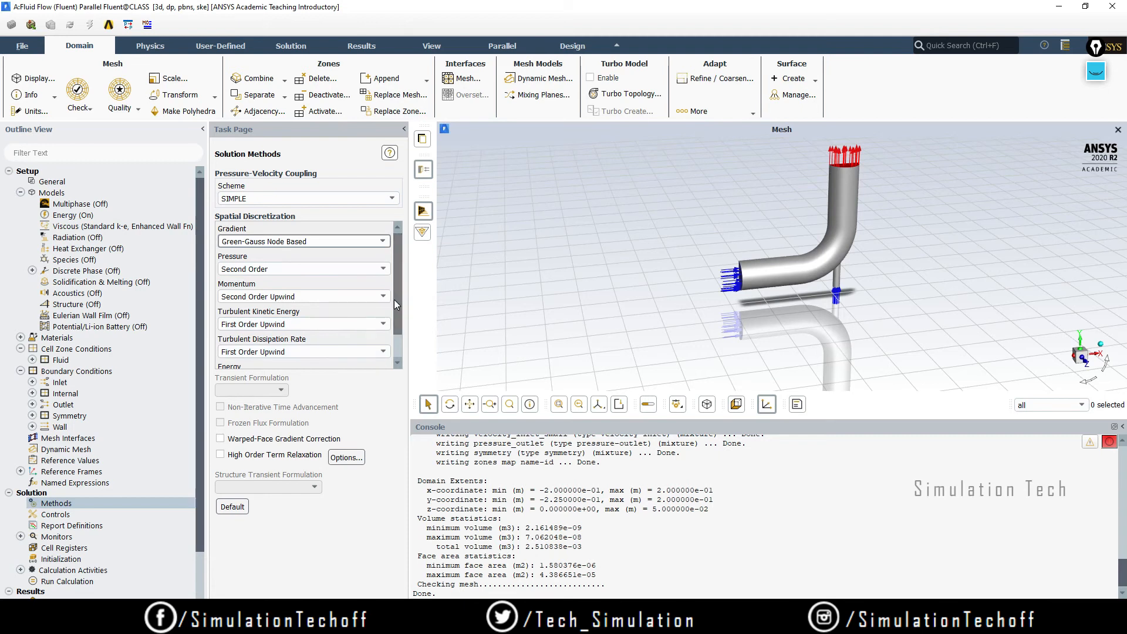
drag(397, 301, 399, 334)
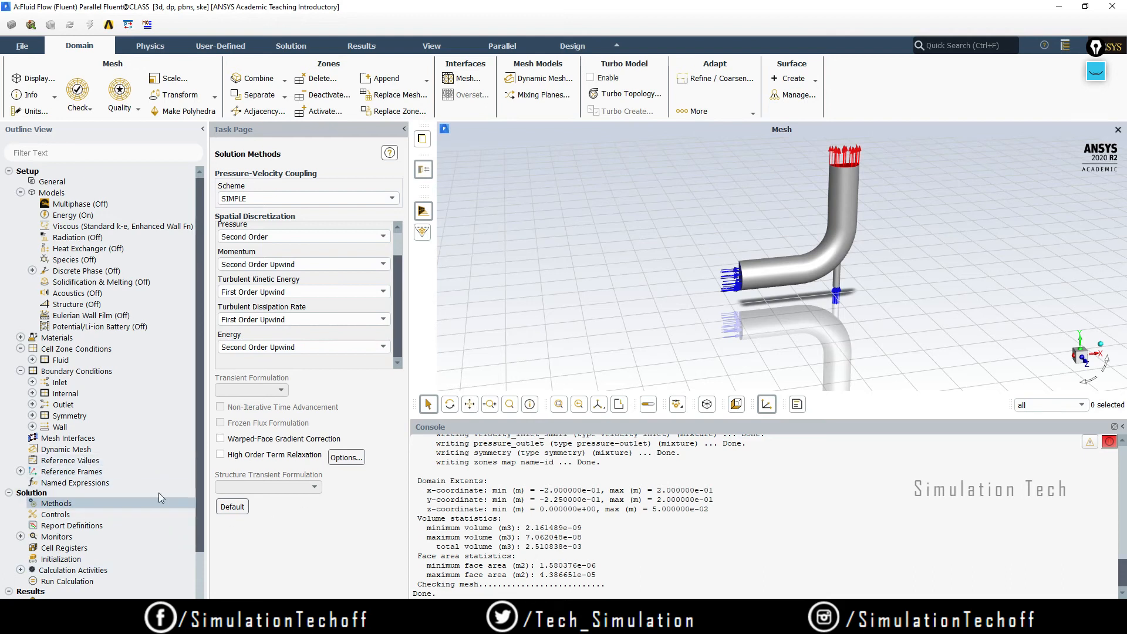
Step: Review the solution's under-relaxation factors and the convergence criteria of the residual monitors
click(159, 514)
double_click(156, 514)
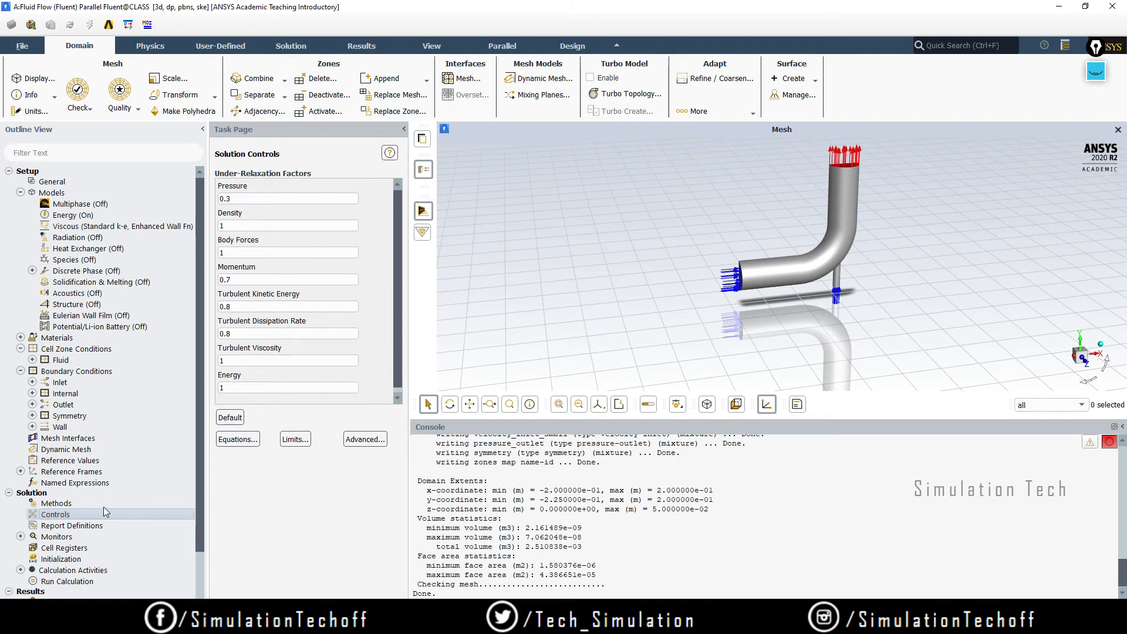
double_click(52, 538)
double_click(80, 549)
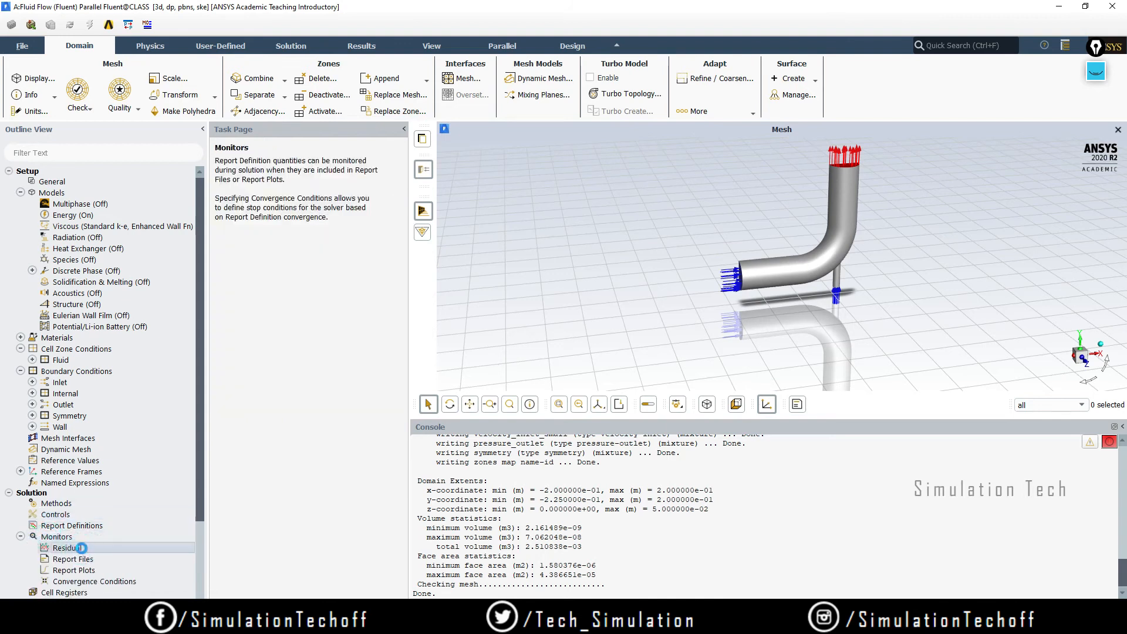
drag(376, 302, 315, 219)
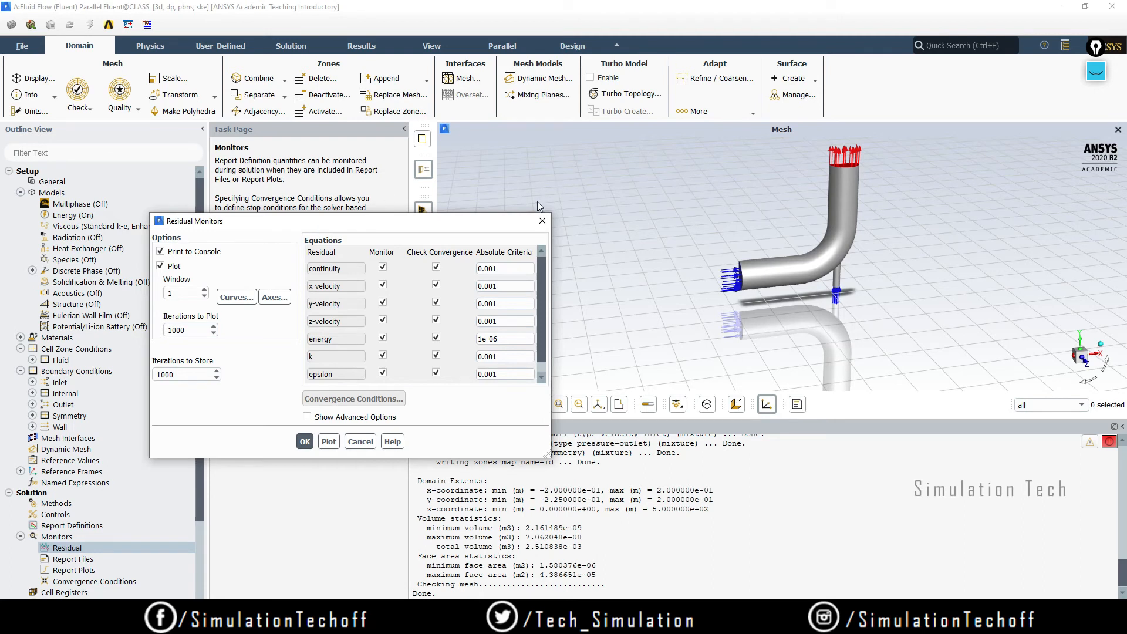
click(542, 221)
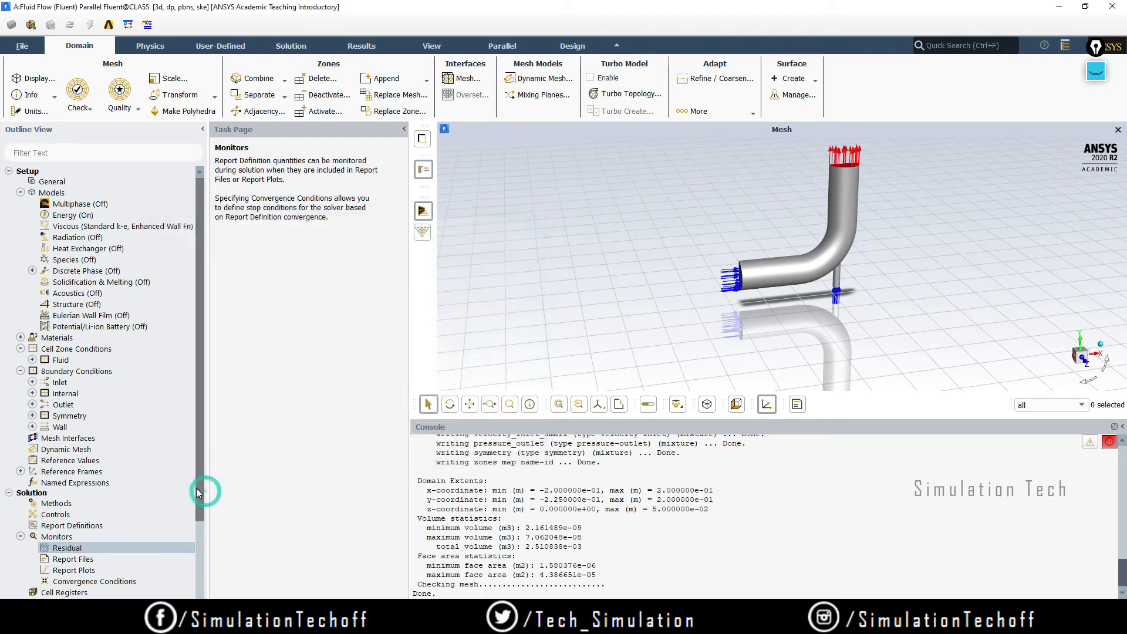
drag(197, 492, 196, 508)
drag(199, 450, 199, 517)
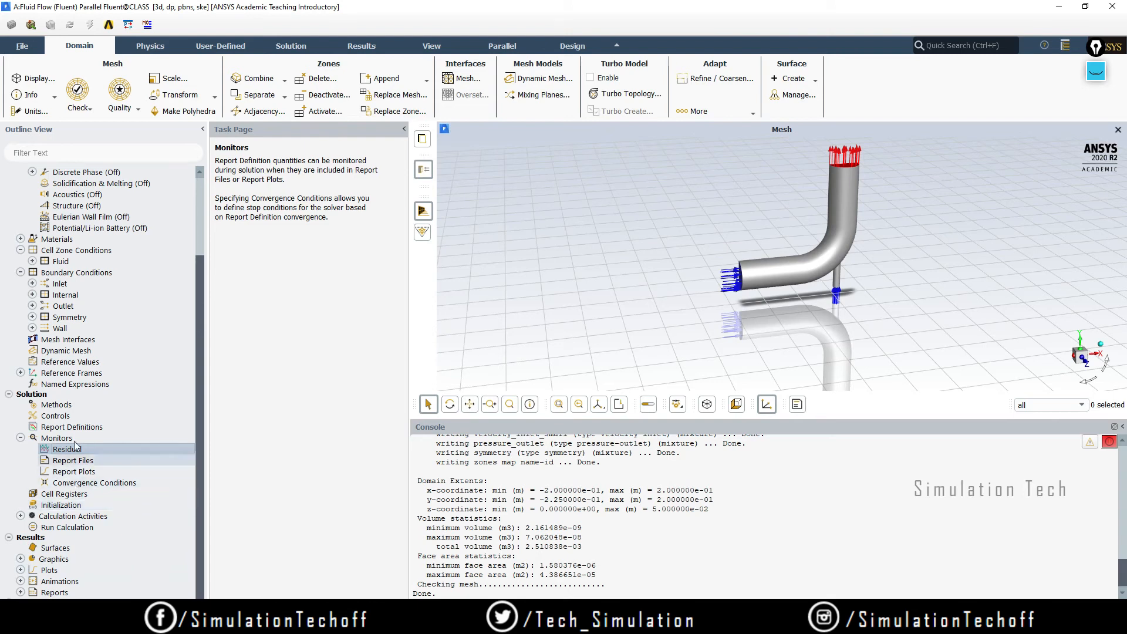
click(21, 438)
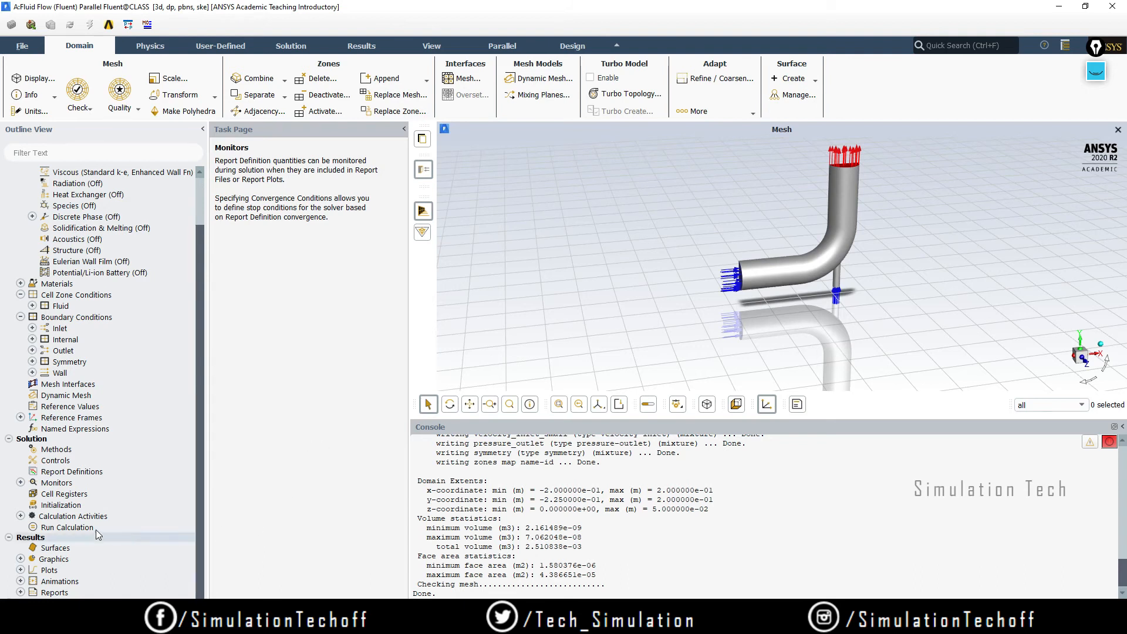
double_click(44, 440)
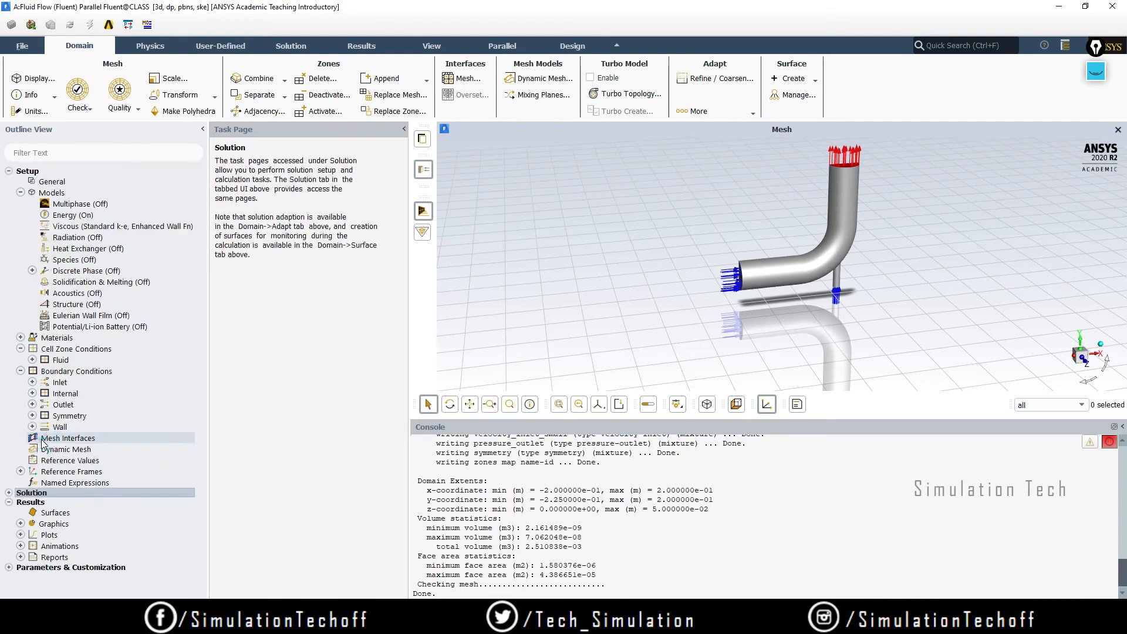
click(9, 493)
click(51, 505)
right_click(51, 506)
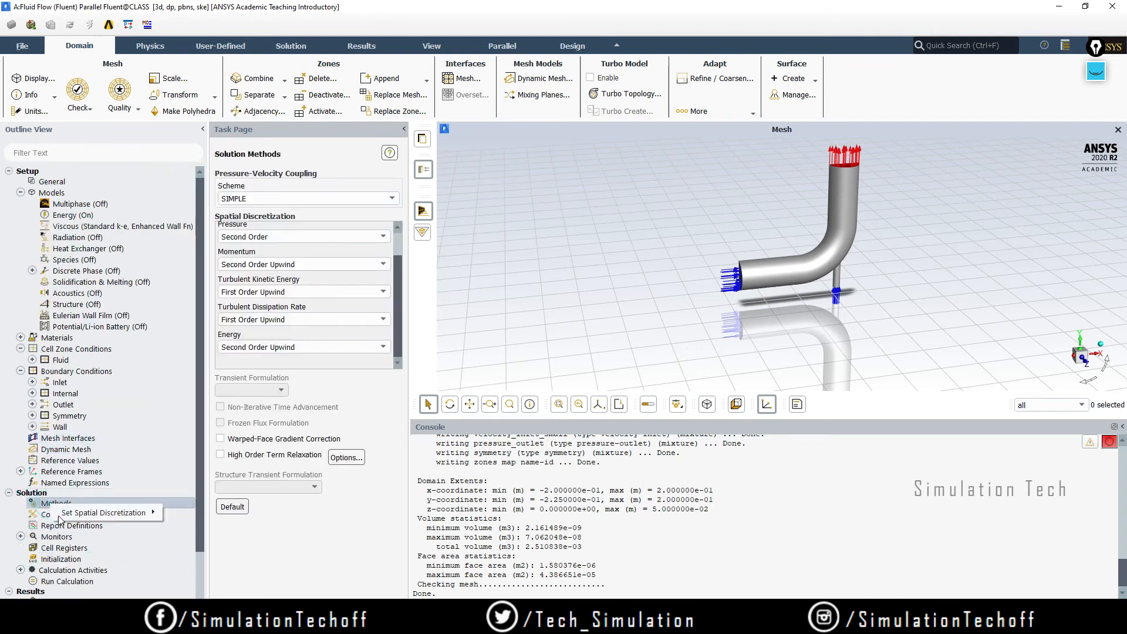
Step: Initialize the solution with Hybrid Initialization and run the calculation for 300 iterations
click(61, 559)
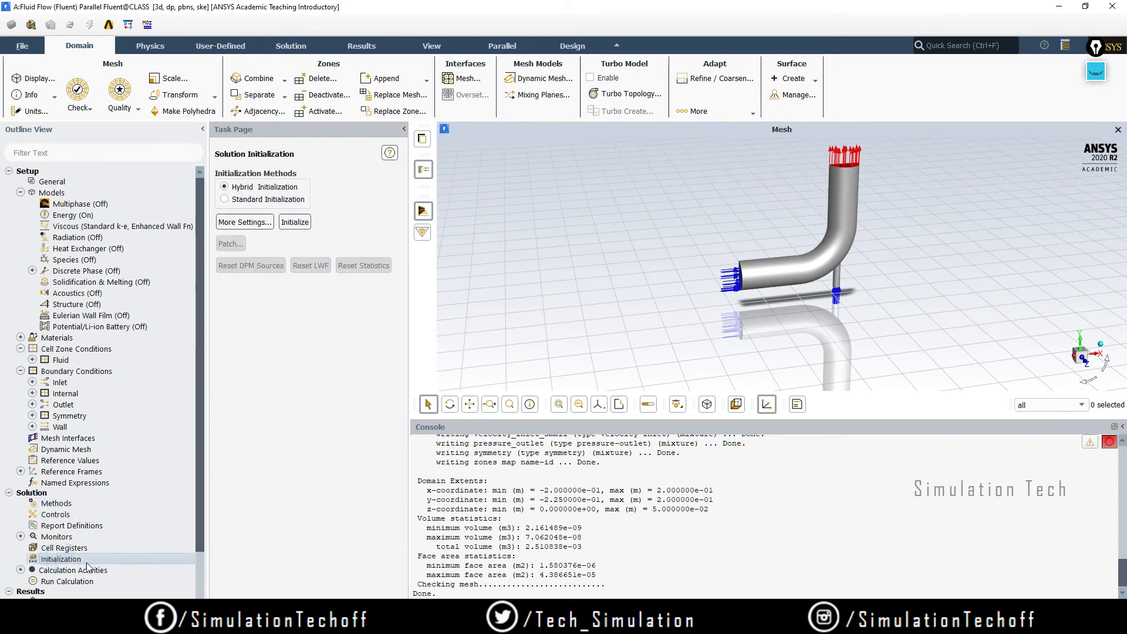
click(298, 223)
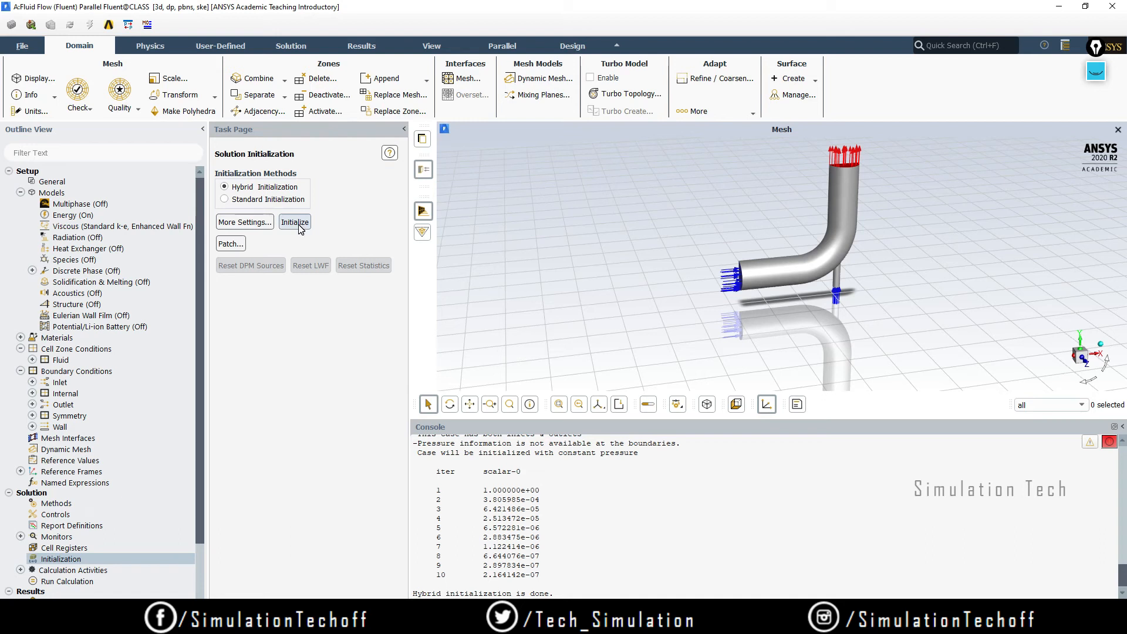
click(75, 581)
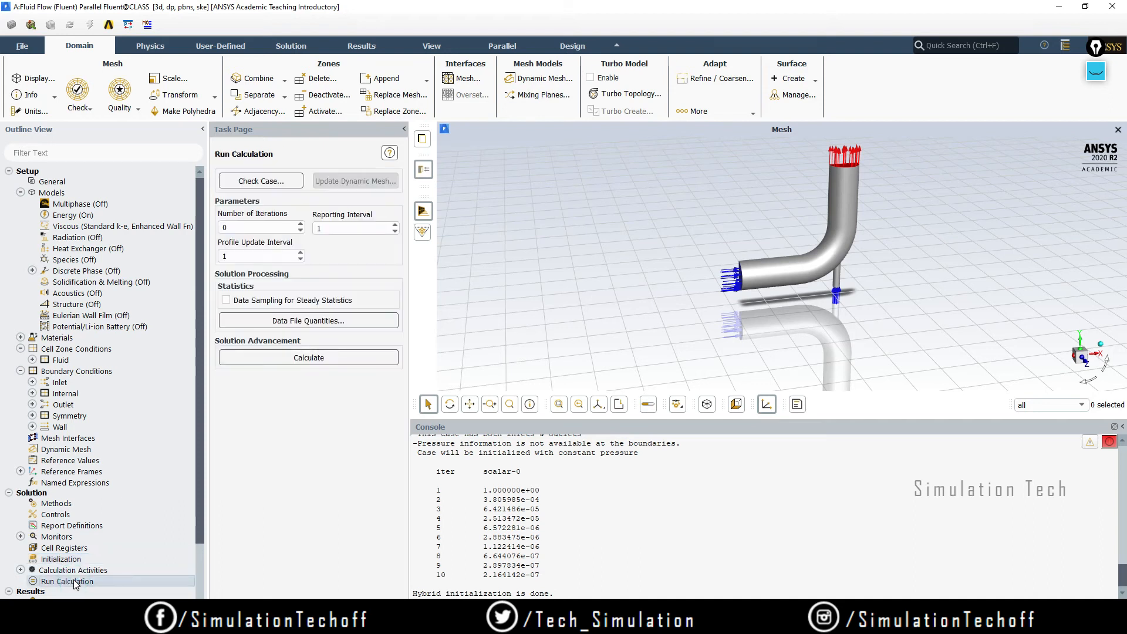
double_click(255, 227)
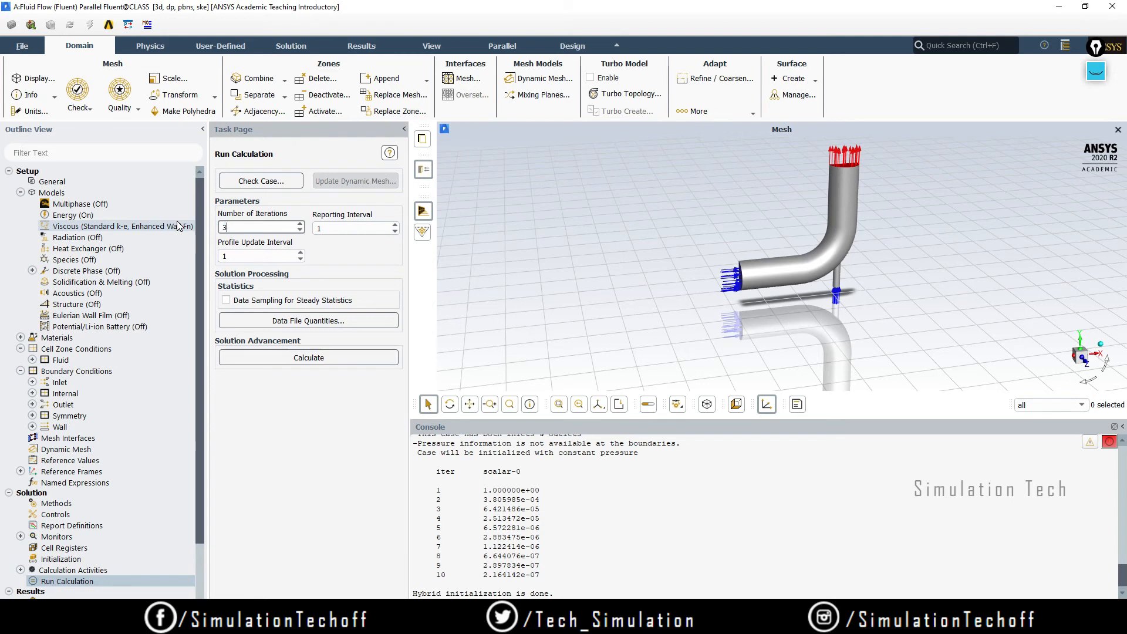
click(282, 358)
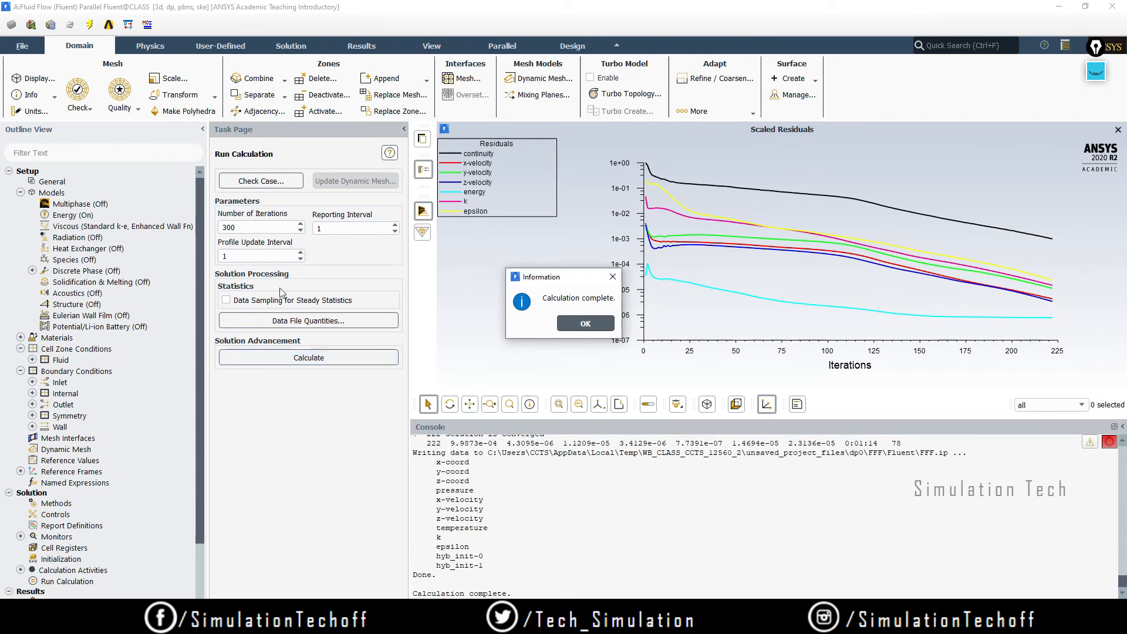
Step: Dismiss the calculation notice and examine the convergence report and final residuals in the solver console
click(585, 324)
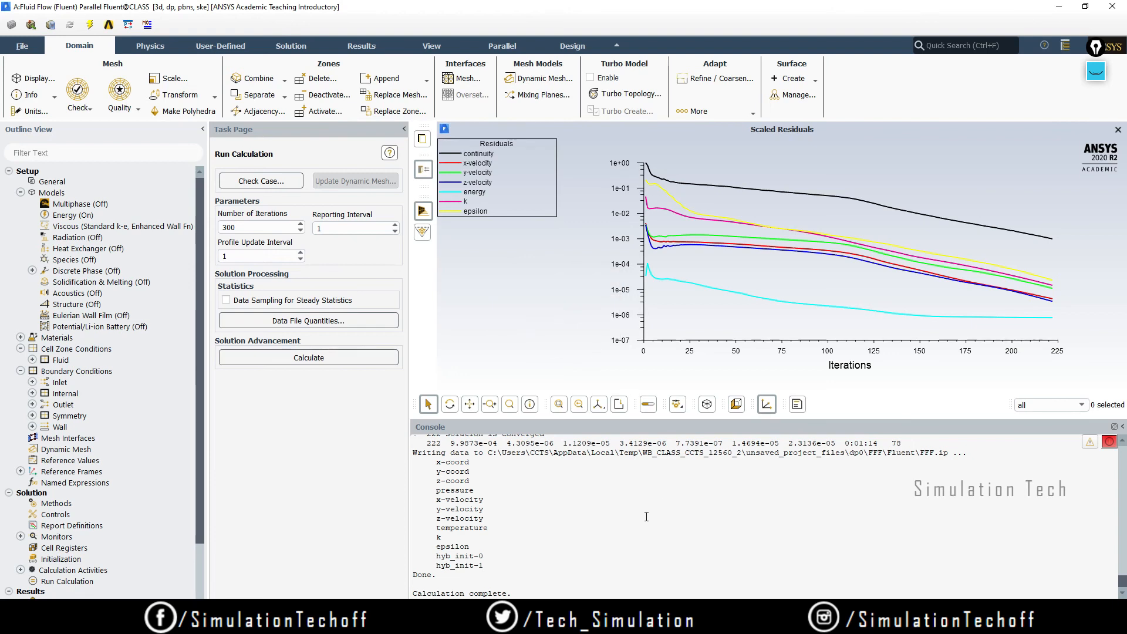
scroll(643, 516, up, 2)
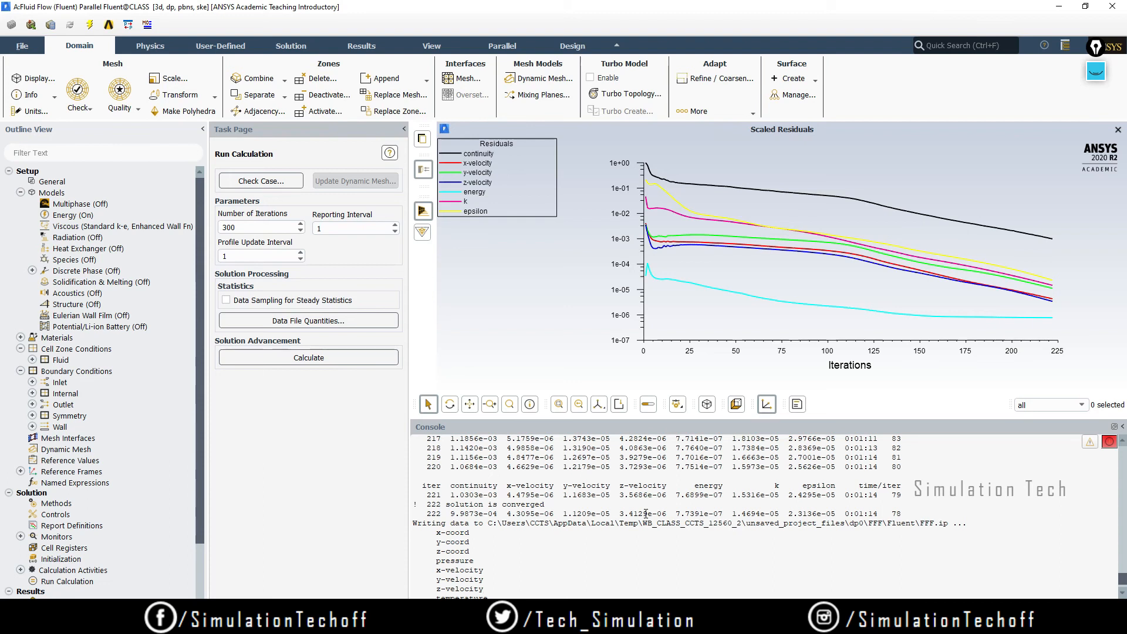
drag(422, 505, 562, 502)
click(583, 553)
Step: Quit Fluent, confirming the exit, and open the project's Results in CFD-Post
click(1116, 12)
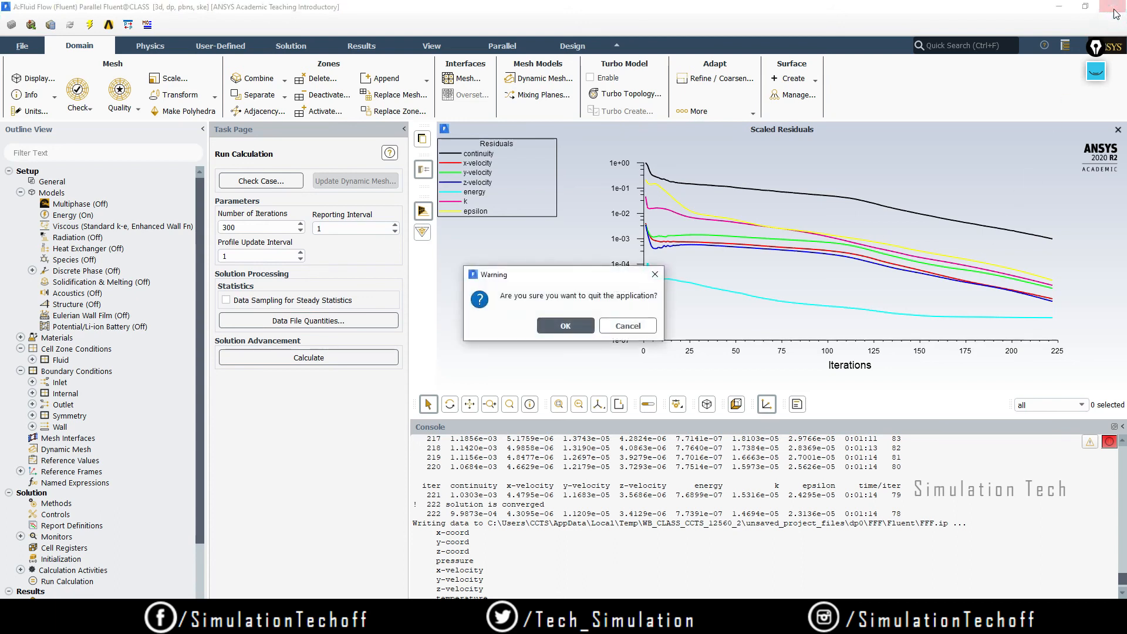
click(565, 326)
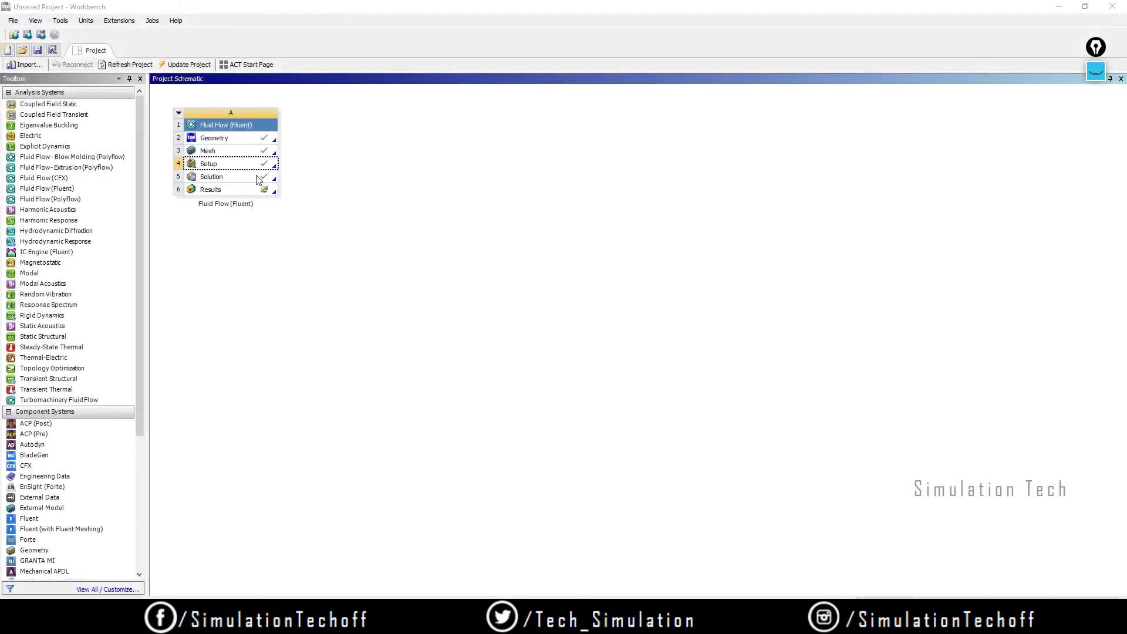
click(227, 190)
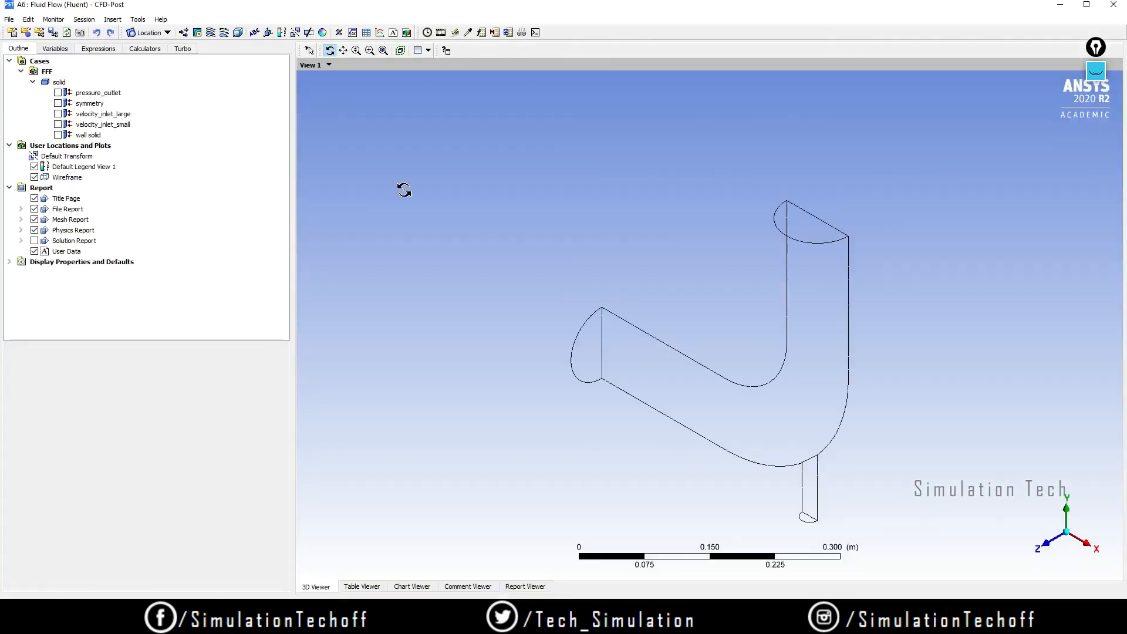
Step: Insert a contour plot named Velocity 1
drag(776, 435, 747, 388)
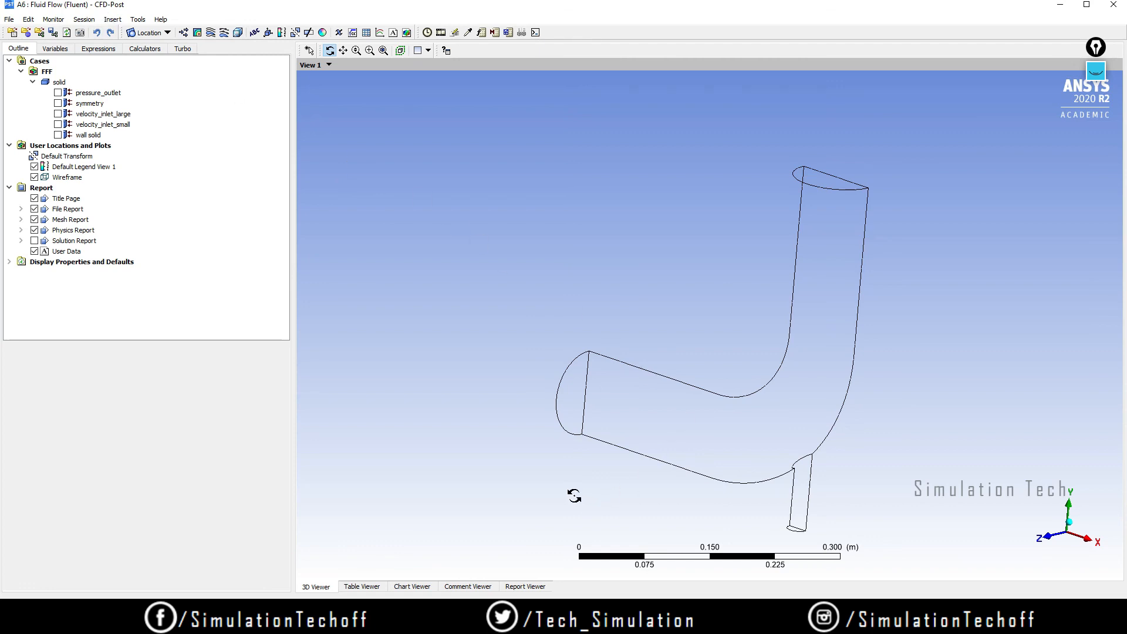
click(197, 34)
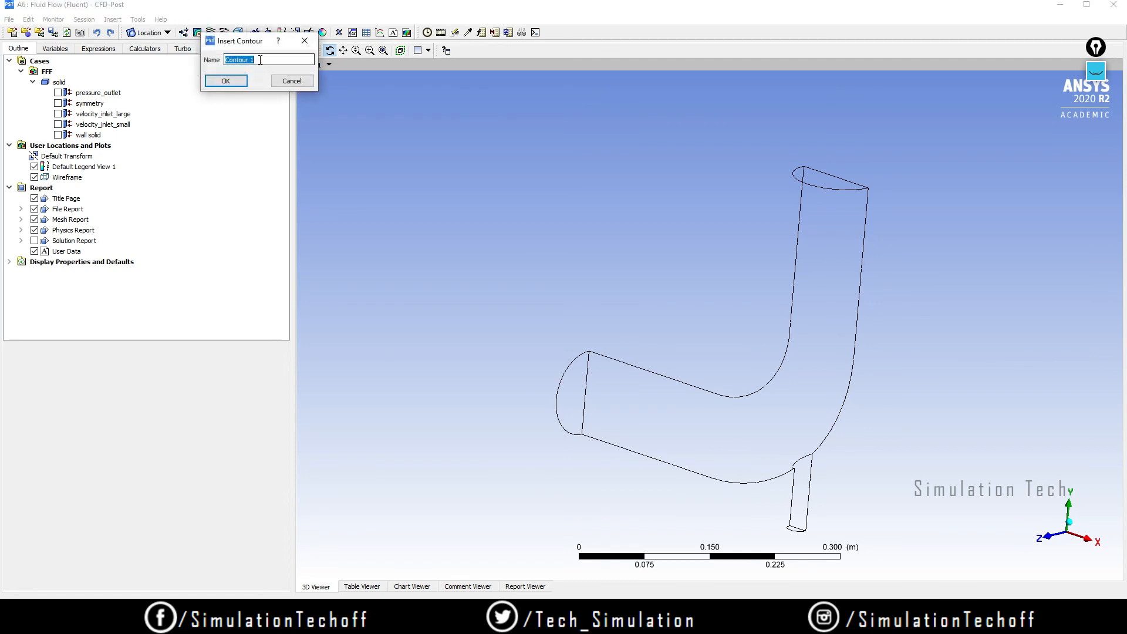
text(Velocity)
key(Return)
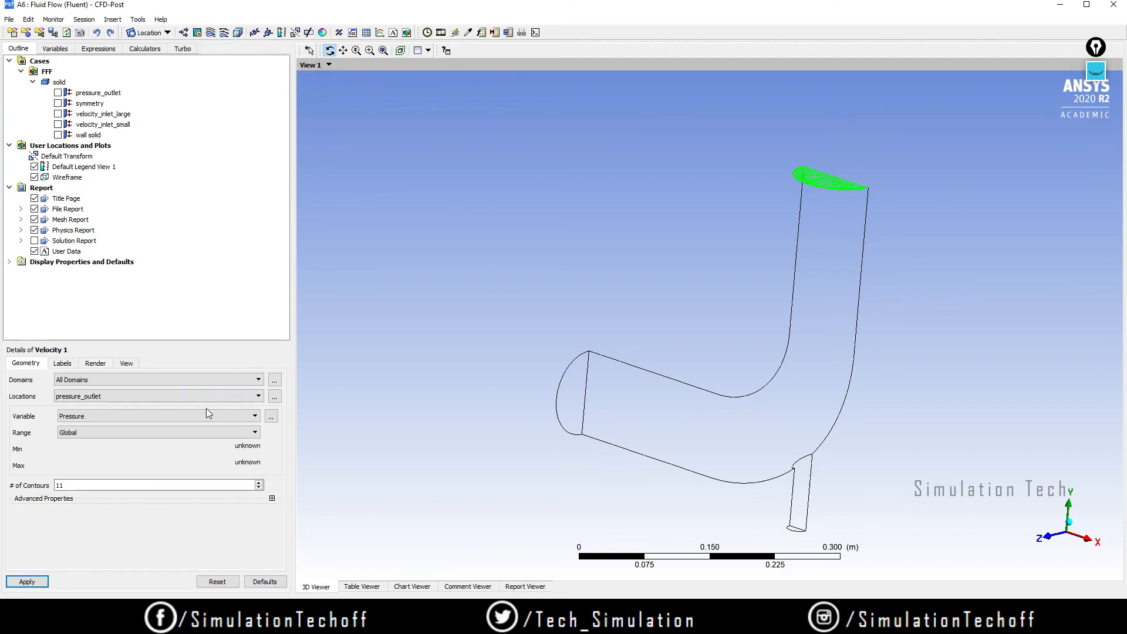
Step: Plot the contour on the symmetry location with Temperature as its variable and 50 contours, and apply it
click(133, 416)
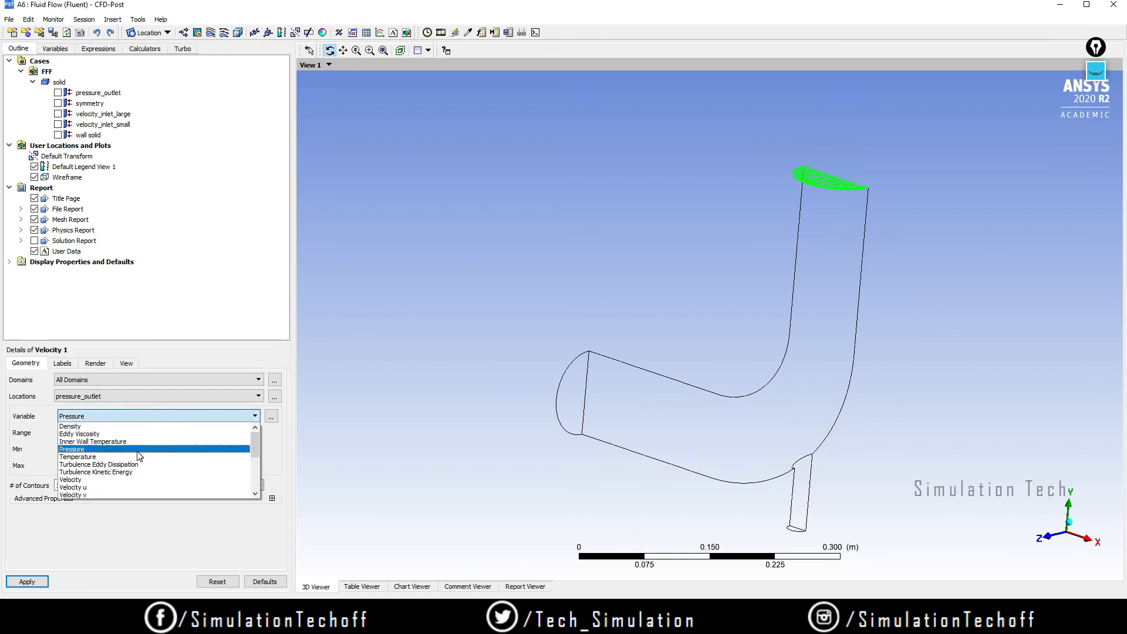
click(163, 396)
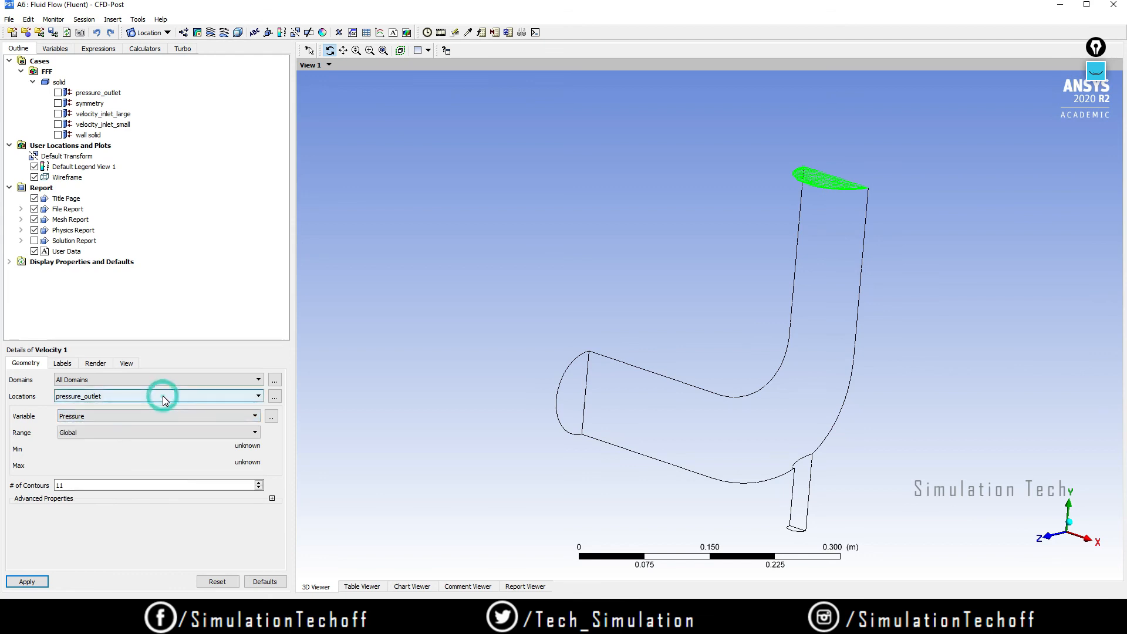
click(163, 396)
click(163, 414)
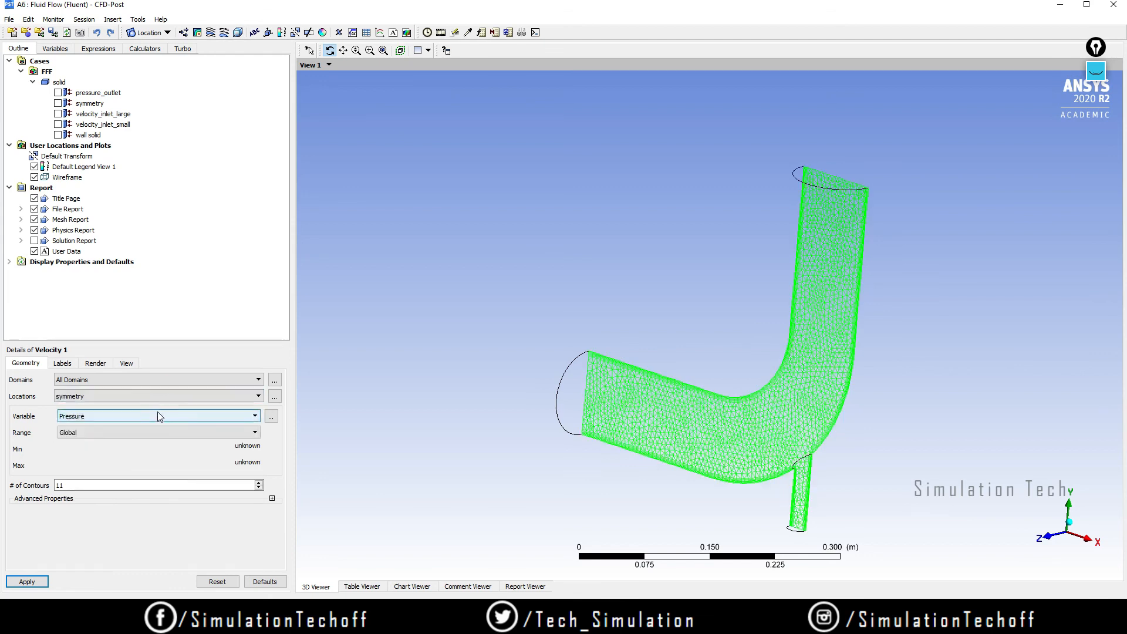
click(158, 416)
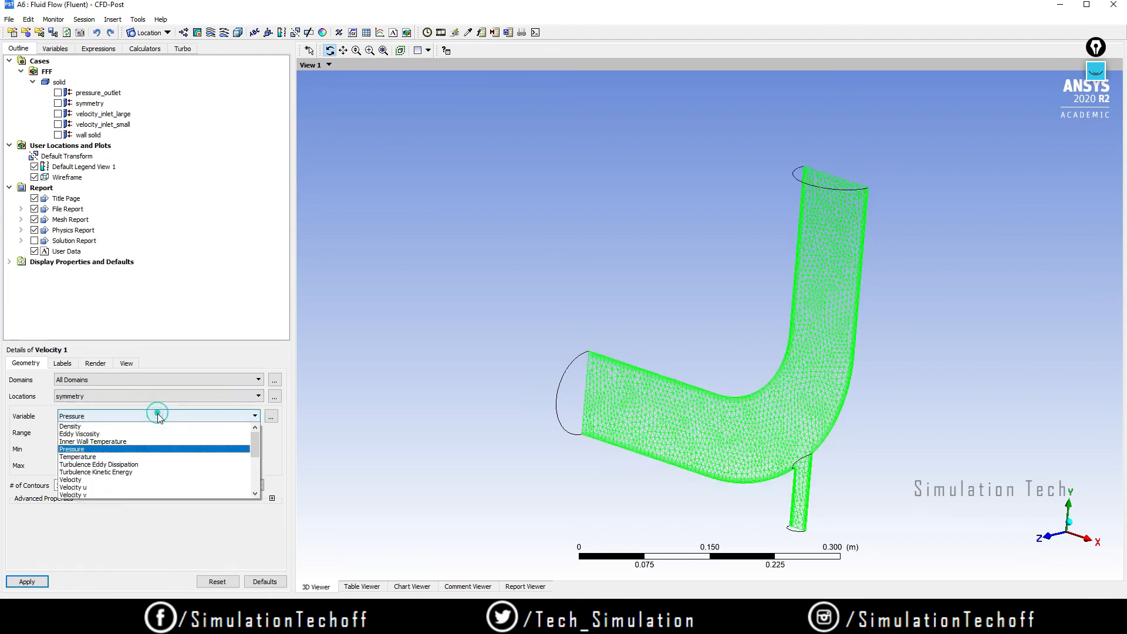
click(157, 458)
double_click(143, 483)
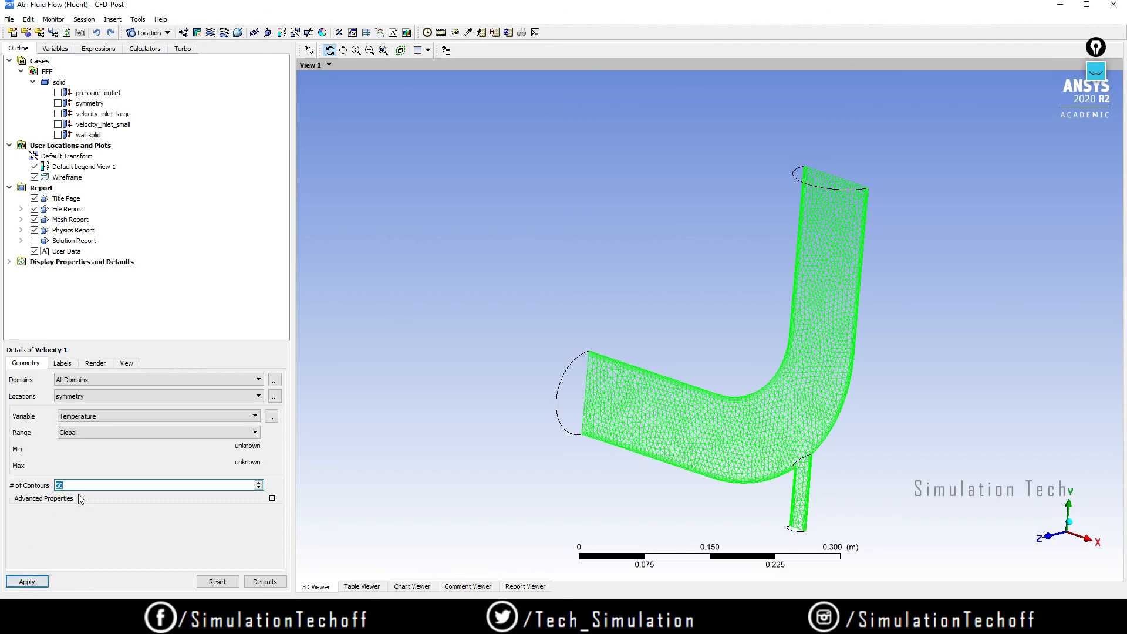
click(27, 582)
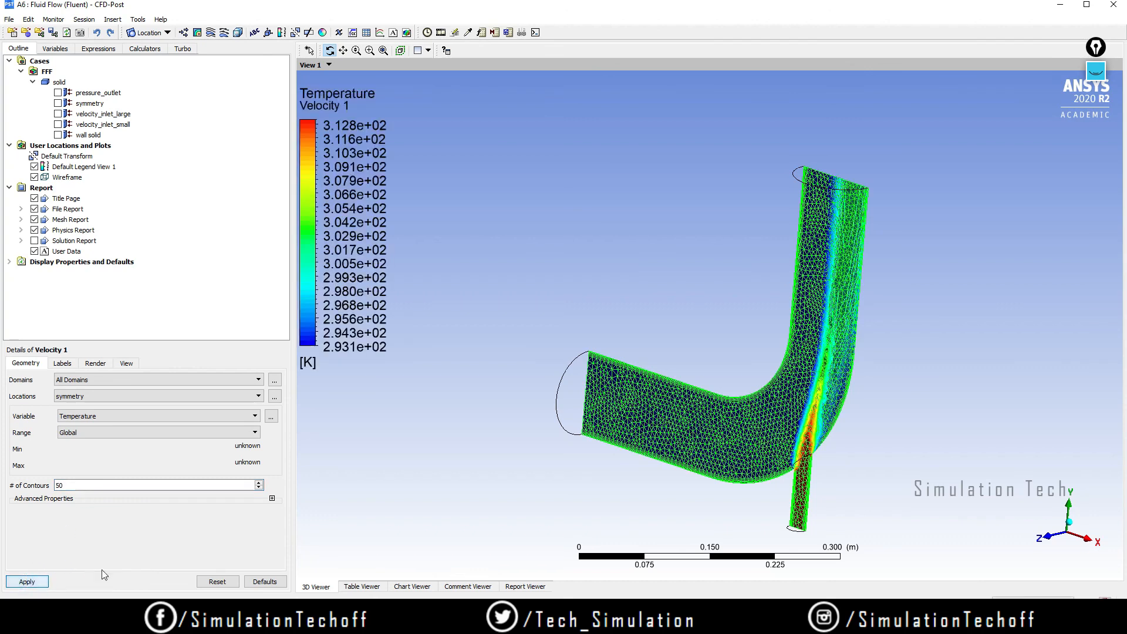
Step: Examine the temperature contour on the symmetry plane face-on, along the Y axis and tilted, ending with the whole elbow face-on
click(1041, 540)
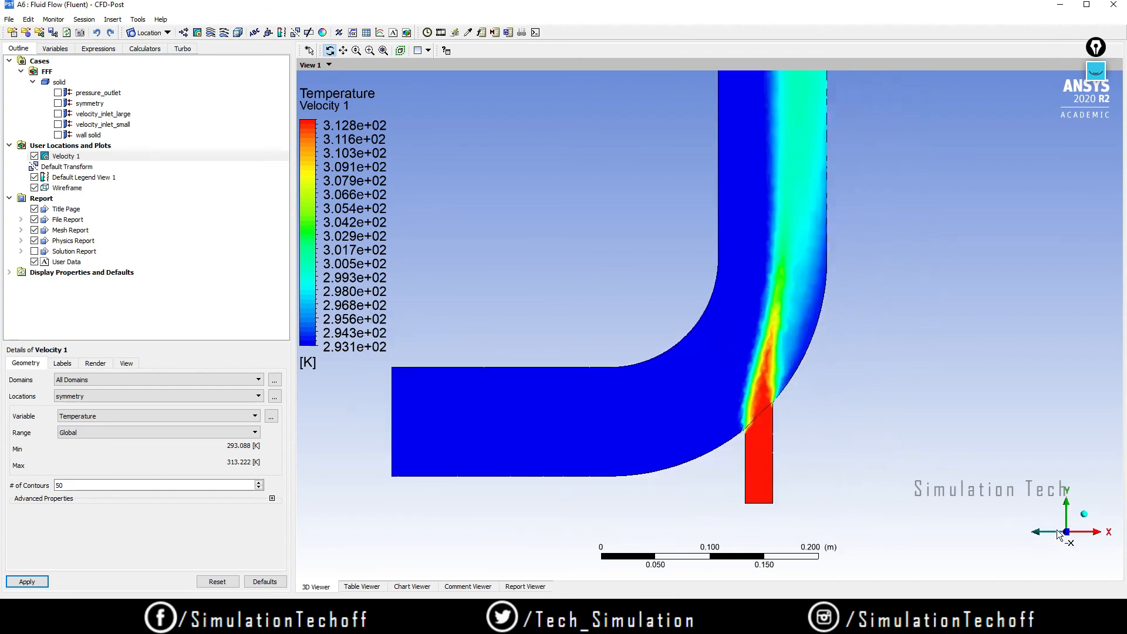
click(1067, 534)
scroll(926, 450, up, 1)
scroll(933, 445, down, 3)
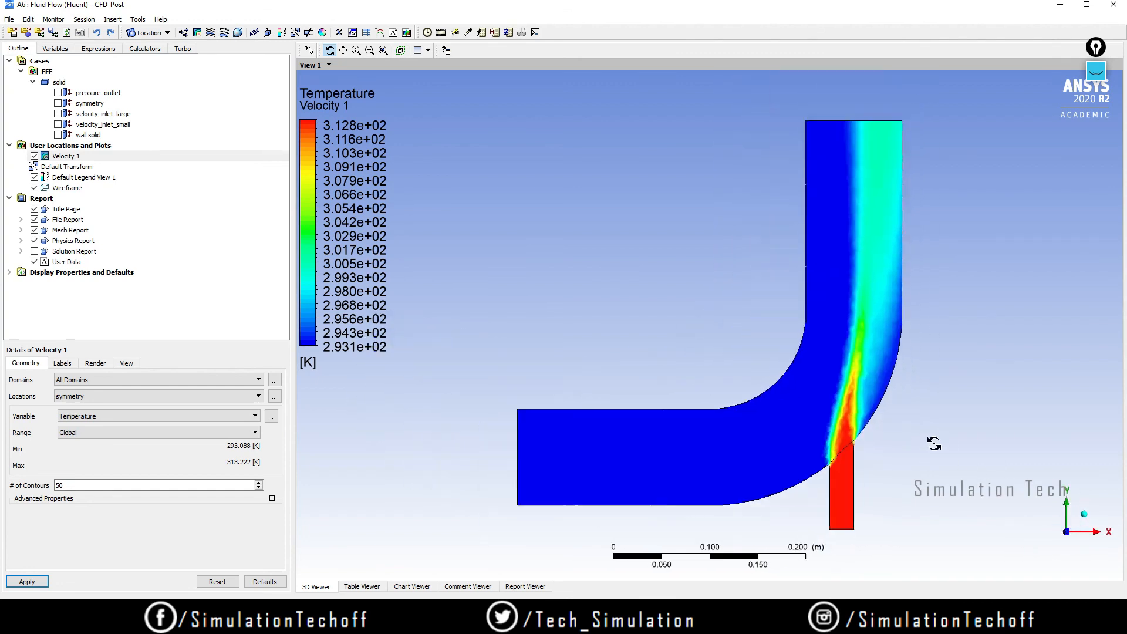
scroll(935, 442, down, 1)
middle_drag(940, 417, 976, 427)
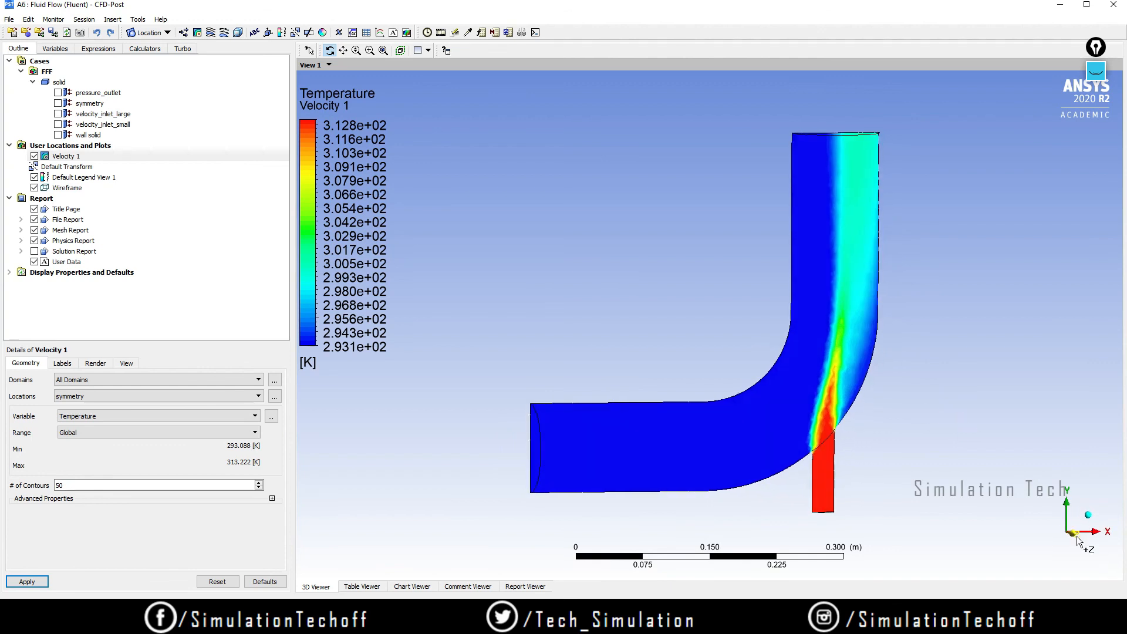
click(1078, 540)
scroll(957, 444, up, 1)
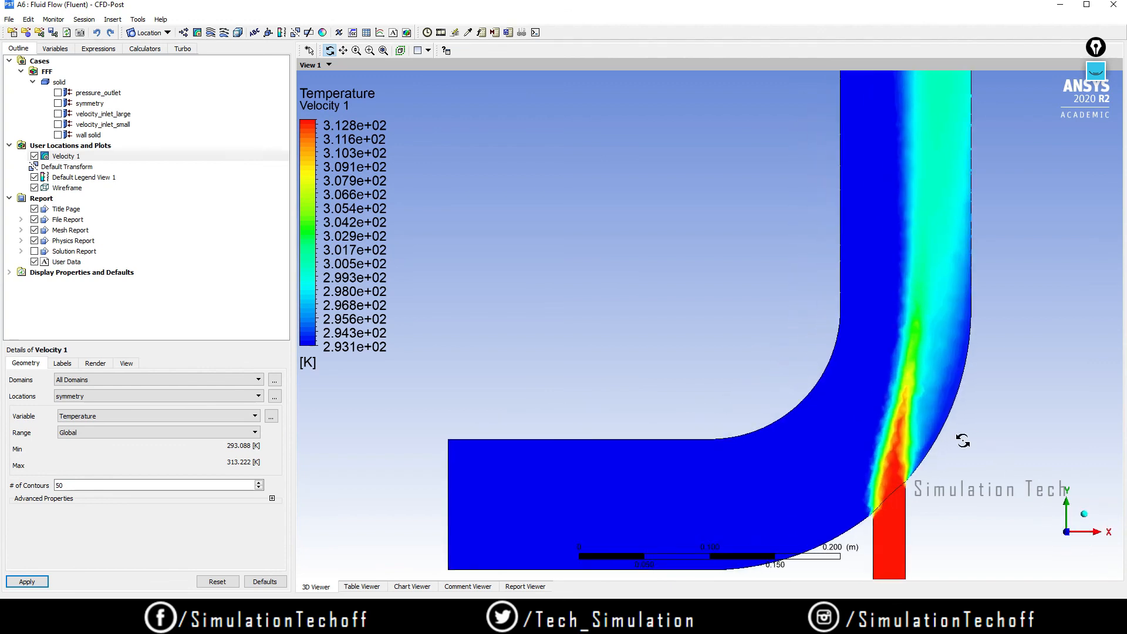
click(1068, 558)
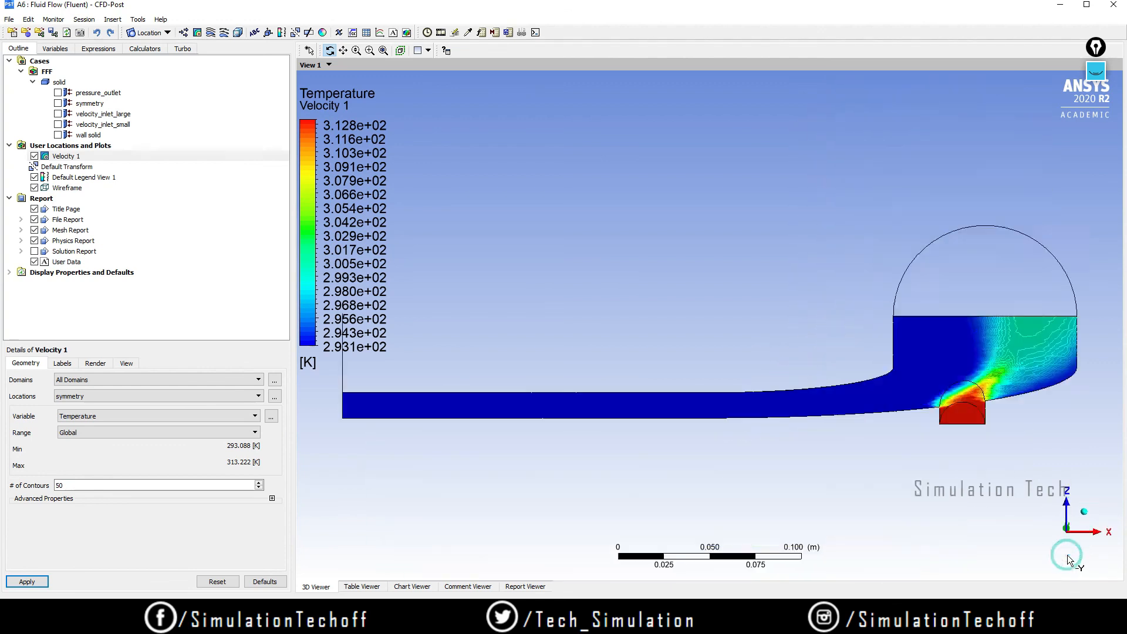
click(1083, 514)
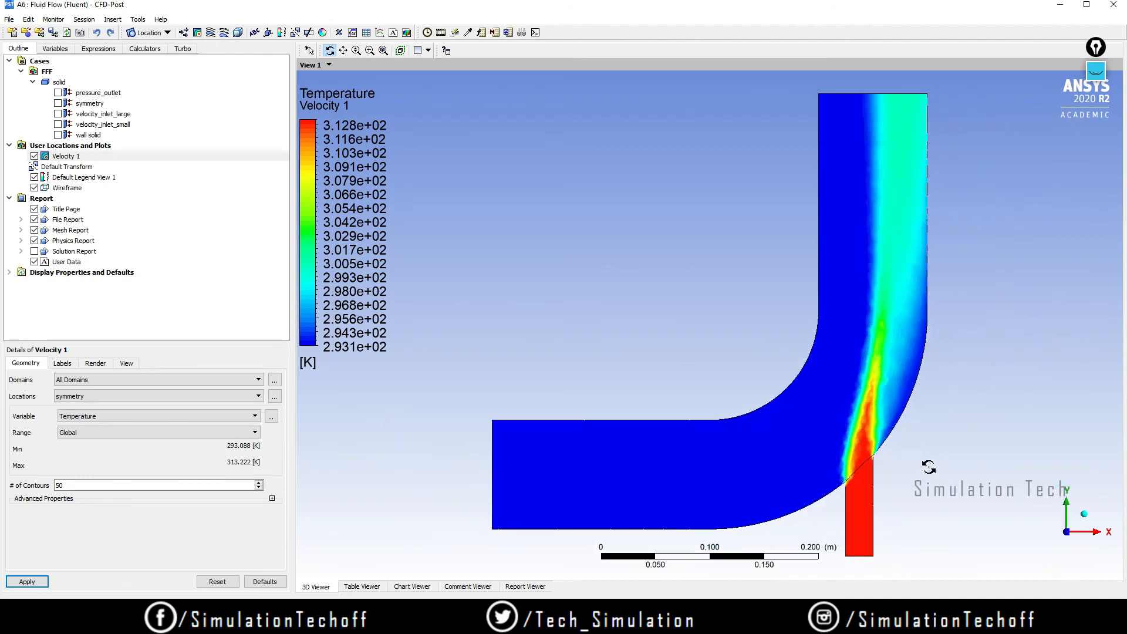
ctrl+middle_drag(934, 466, 863, 439)
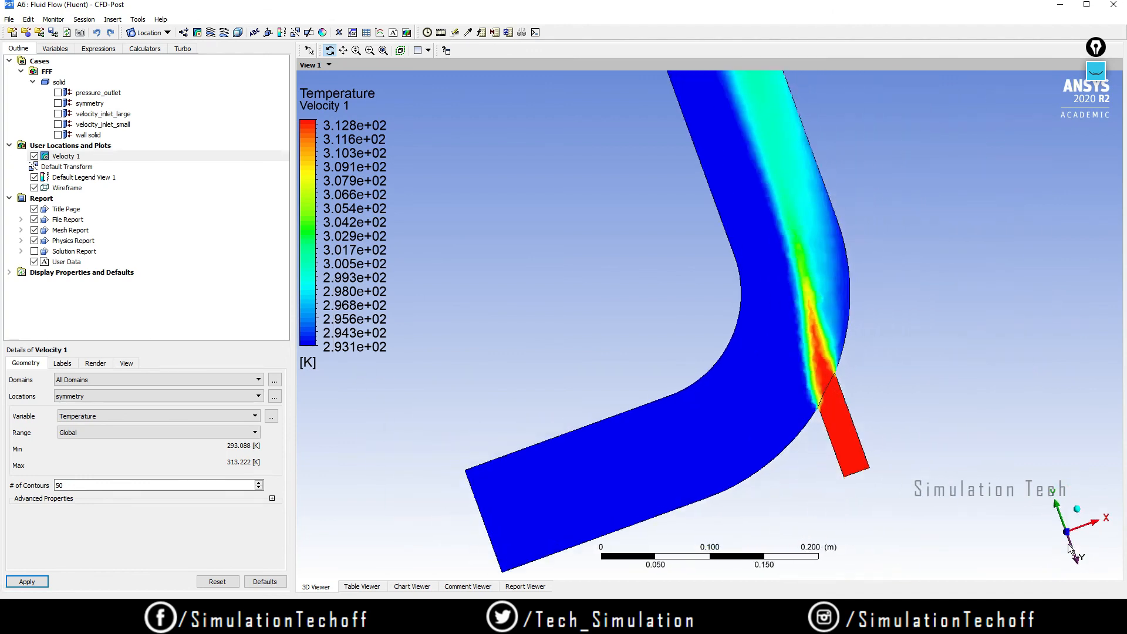
click(889, 426)
click(1074, 537)
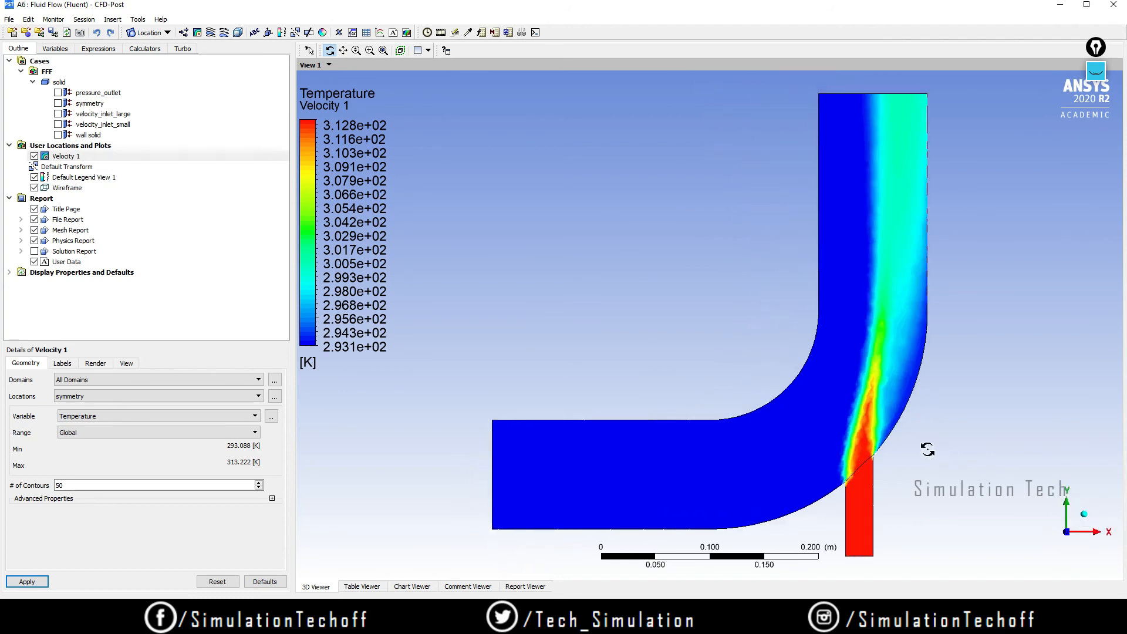
scroll(928, 449, down, 5)
ctrl+middle_drag(911, 418, 873, 378)
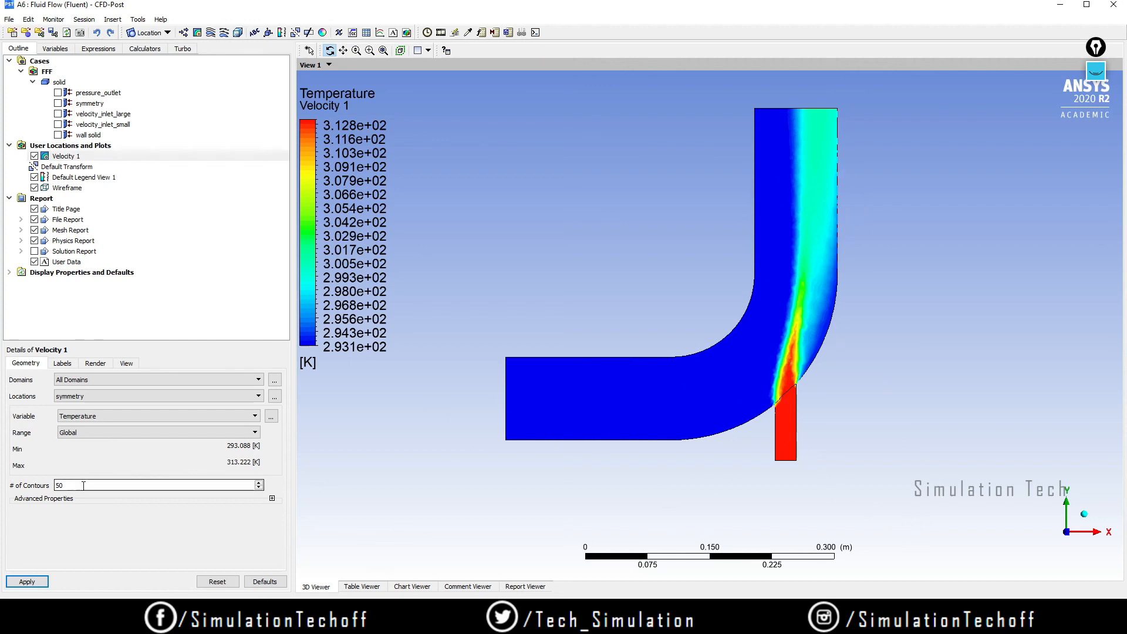
Step: Set the temperature contour's number of contours to 500 and apply it
drag(83, 486, 8, 478)
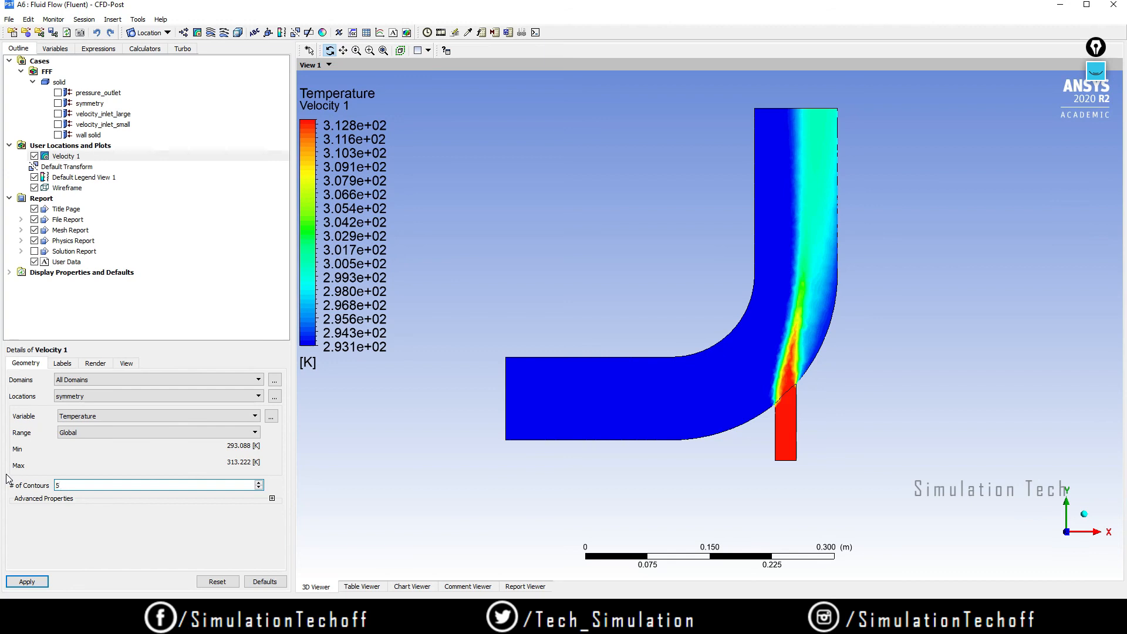
click(32, 582)
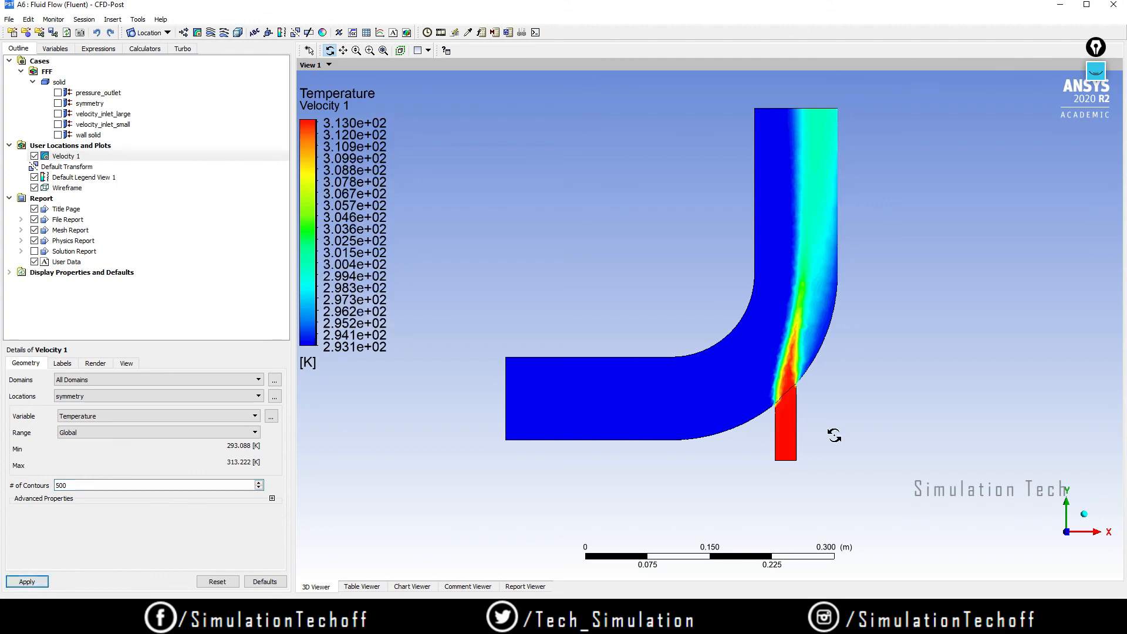
double_click(61, 485)
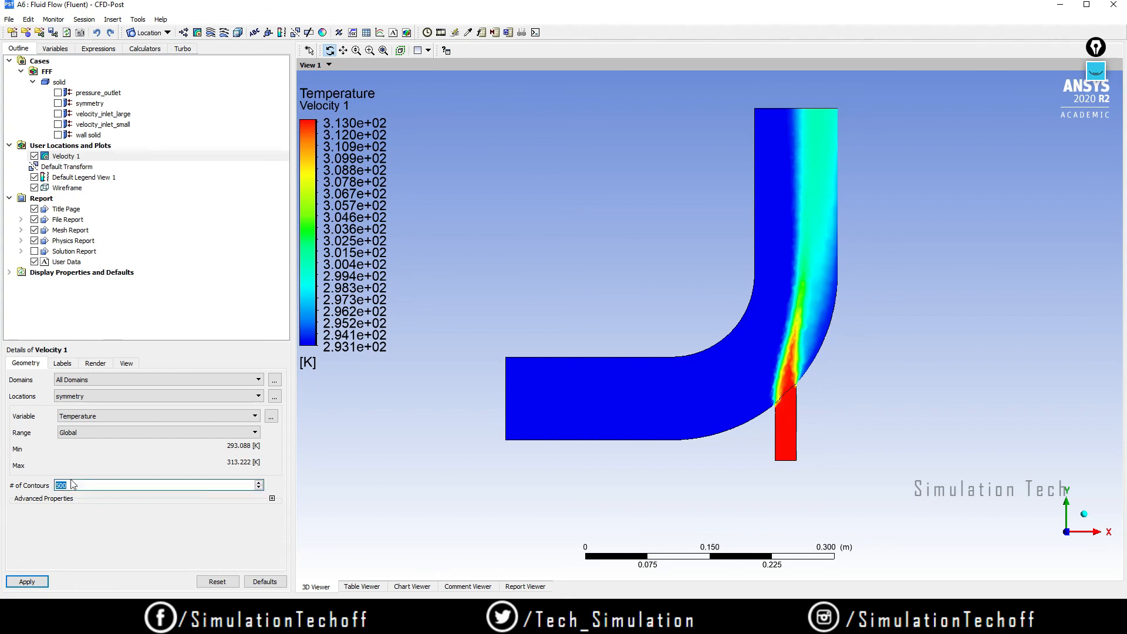
Step: Switch the contour's variable to Velocity and apply it to display the velocity field on the symmetry plane
click(132, 415)
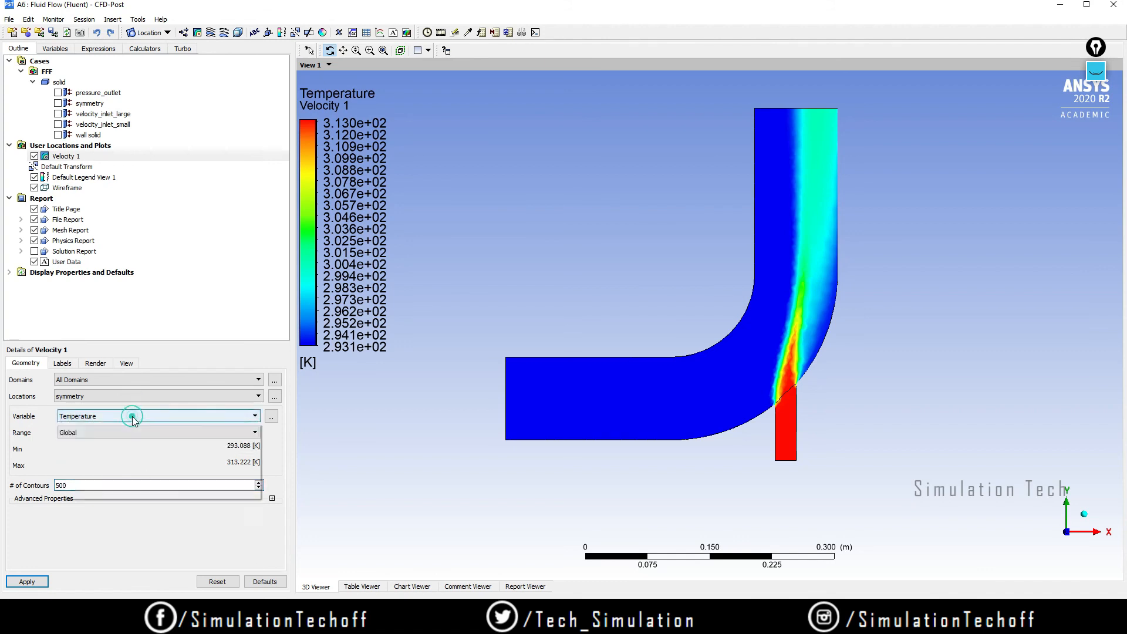
click(130, 480)
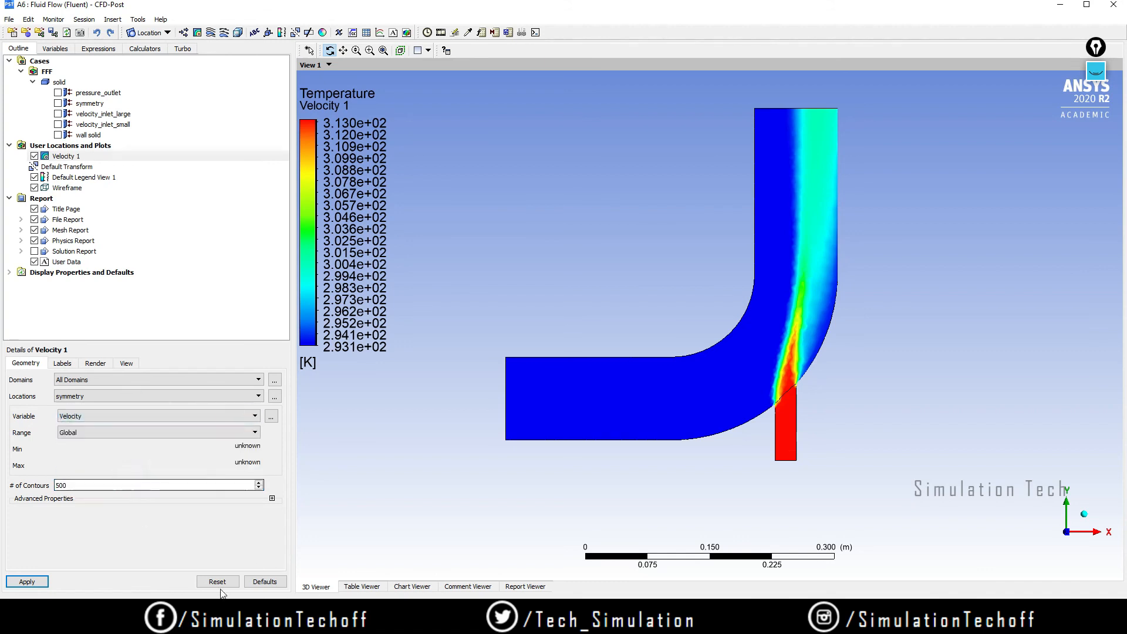
click(35, 582)
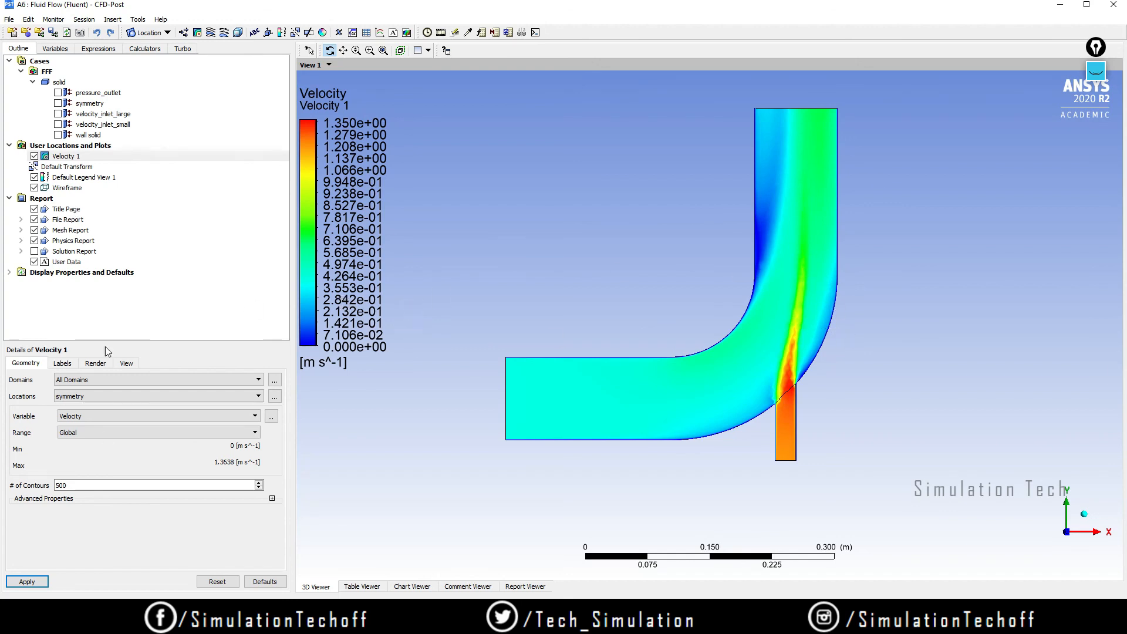
Step: Switch the contour's variable back to Temperature and apply it
click(141, 416)
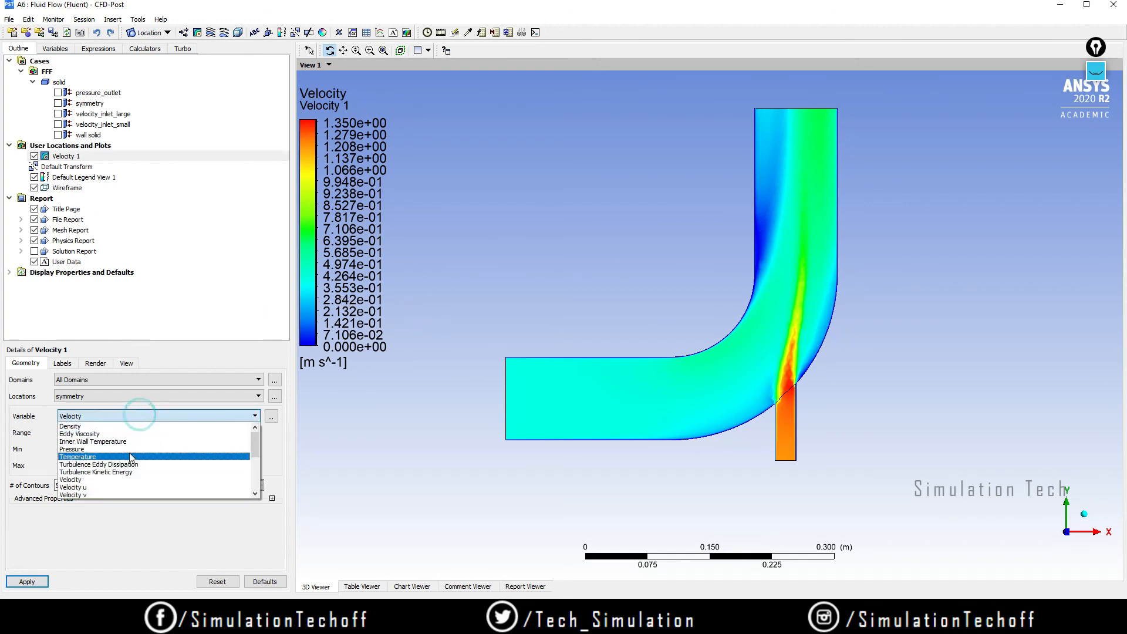
click(132, 457)
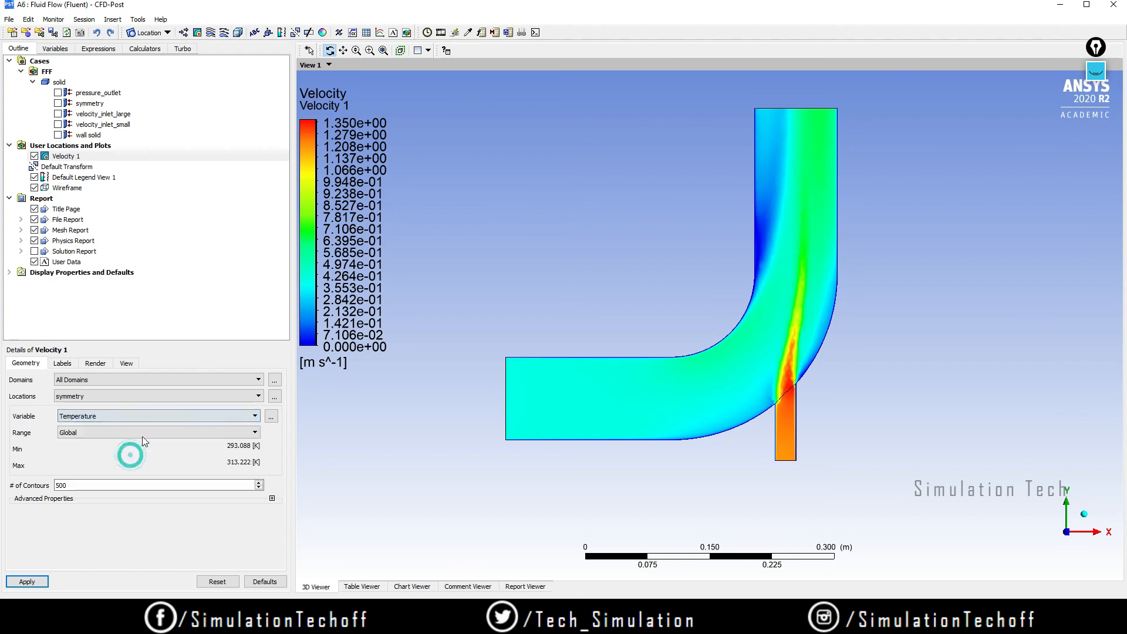
click(35, 580)
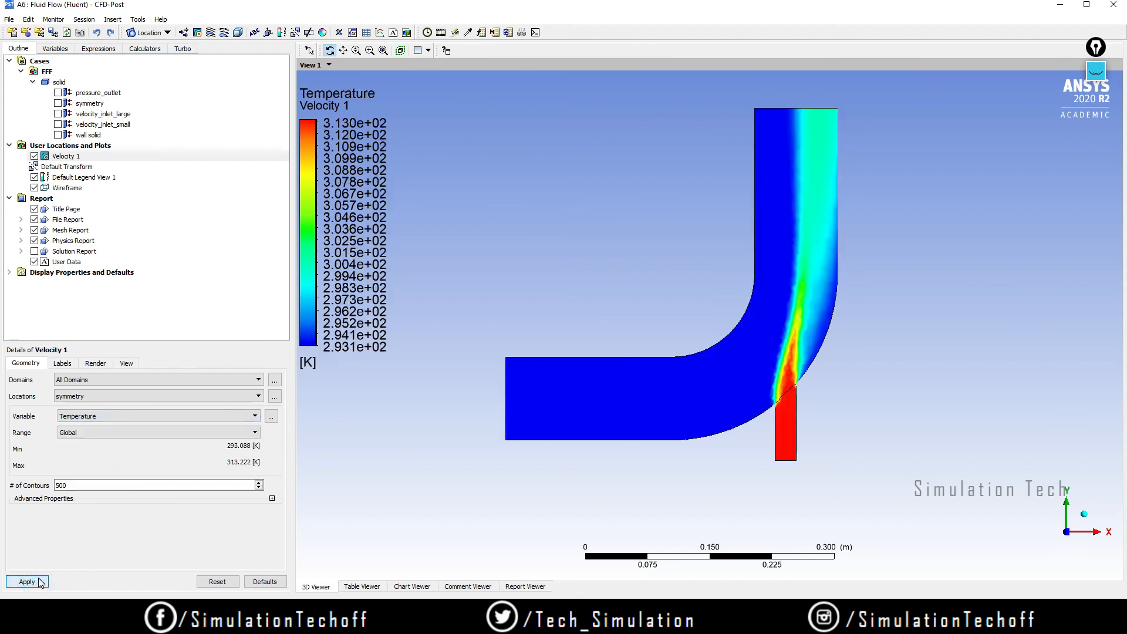
right_click(59, 157)
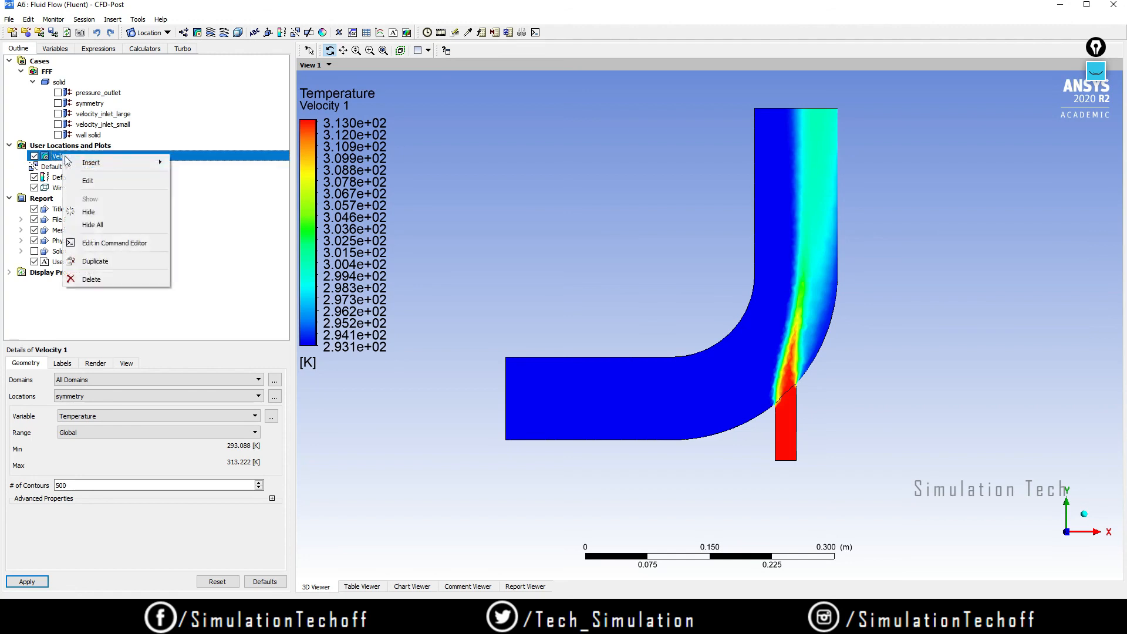
click(88, 182)
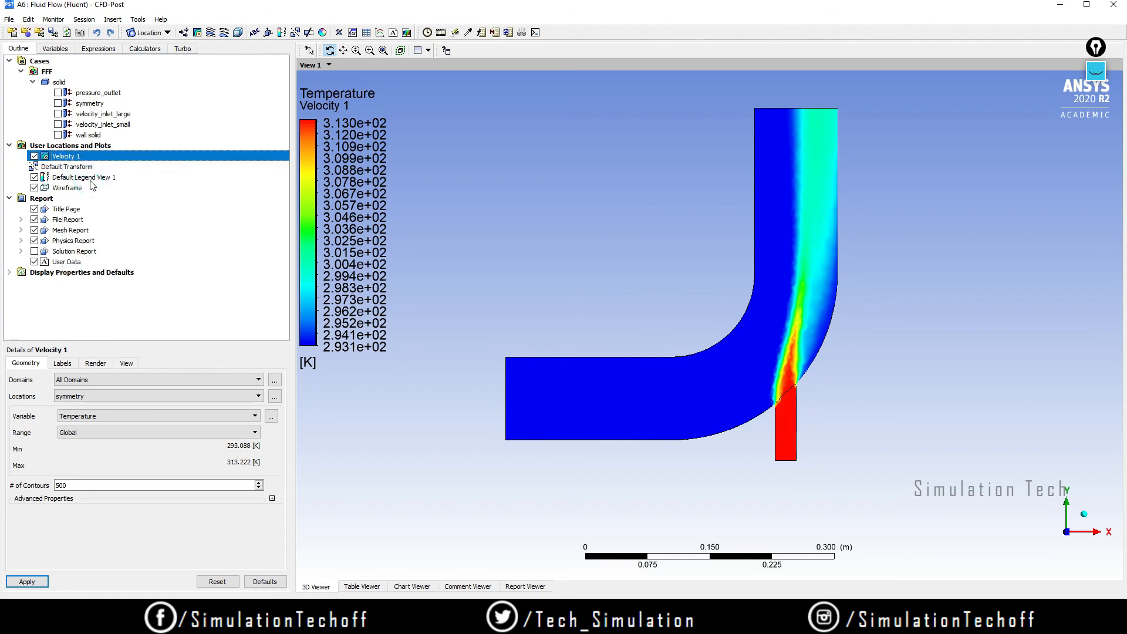
right_click(80, 160)
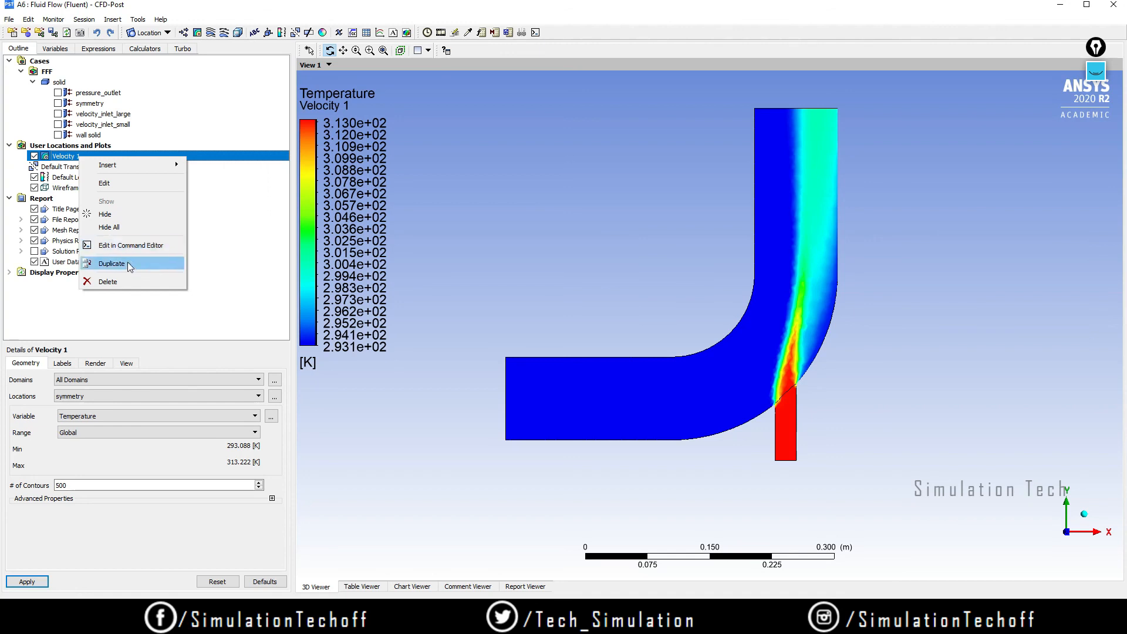
click(208, 251)
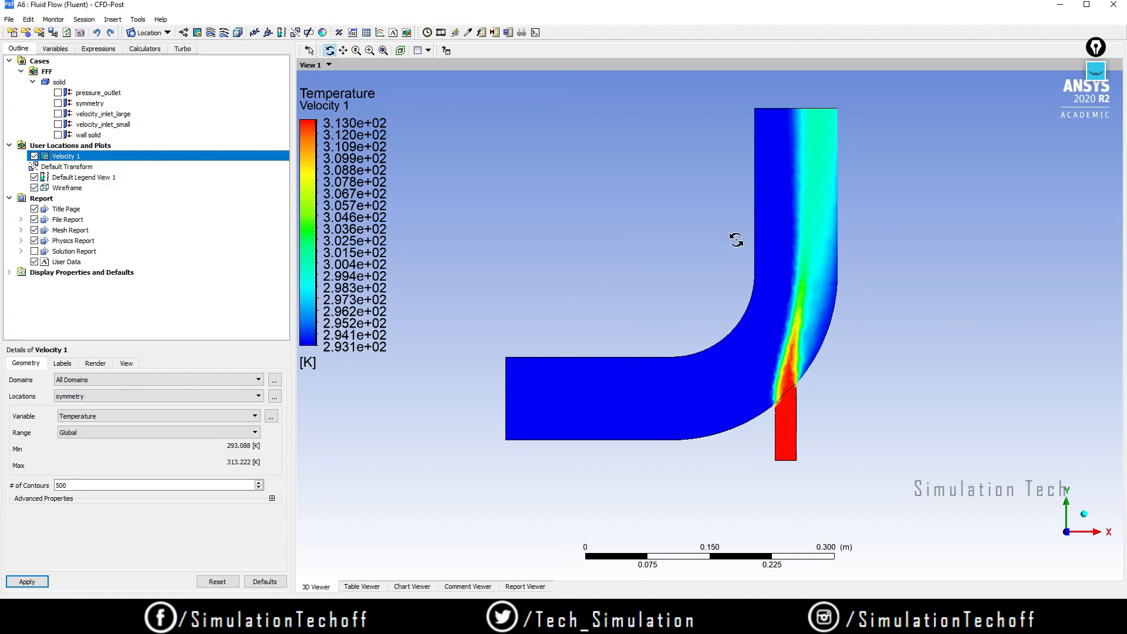
Step: Leave CFD-Post and return to the Workbench project schematic
click(1113, 32)
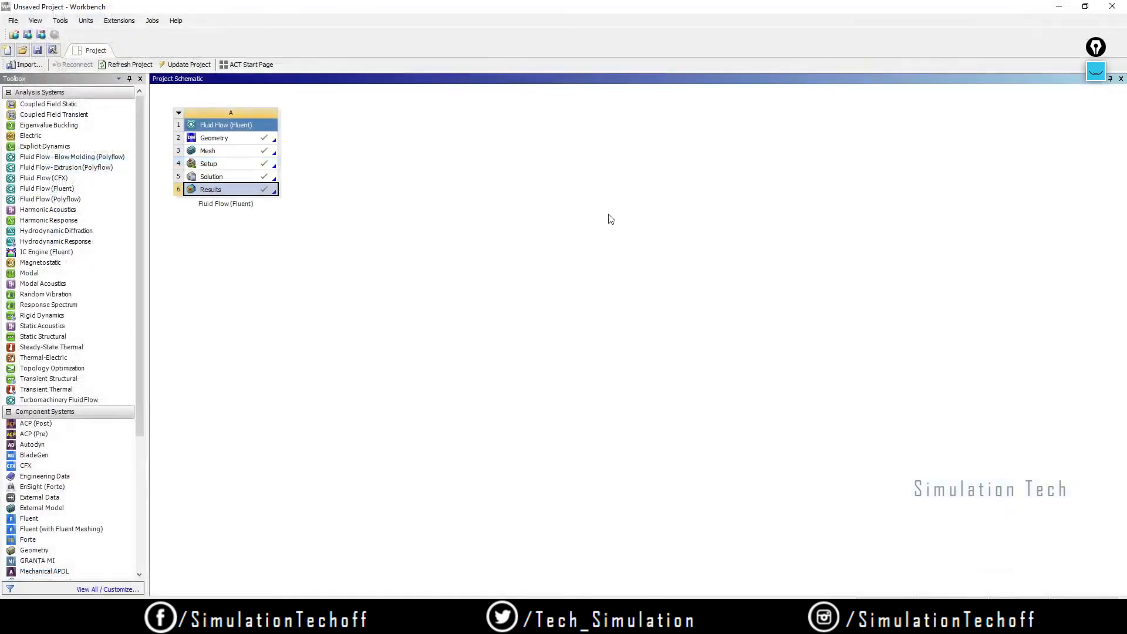
right_click(215, 195)
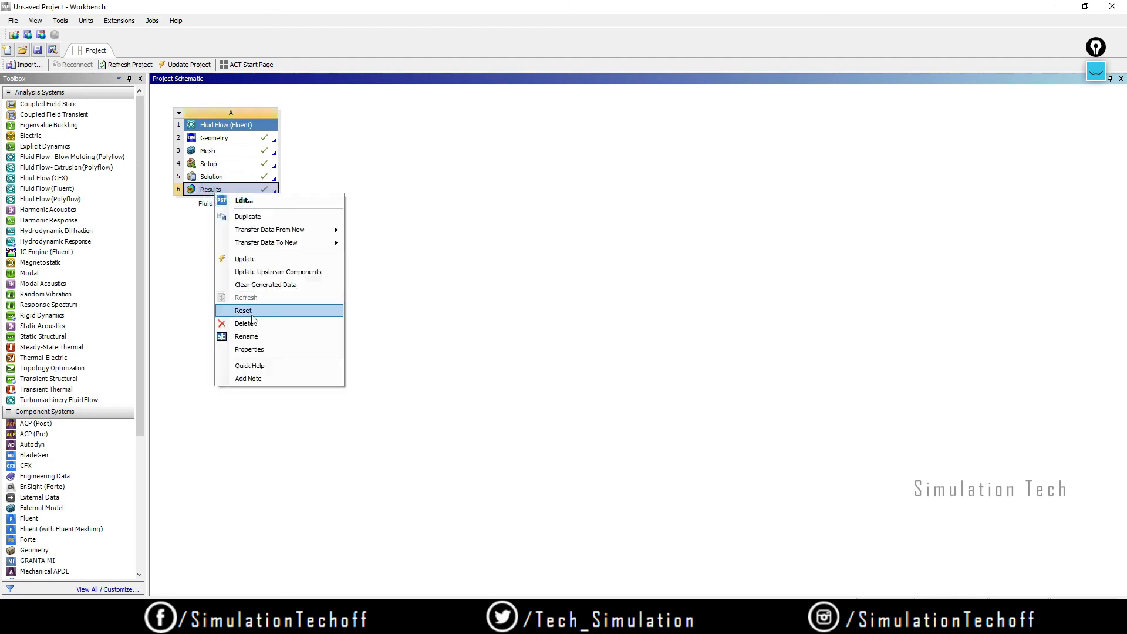
click(420, 305)
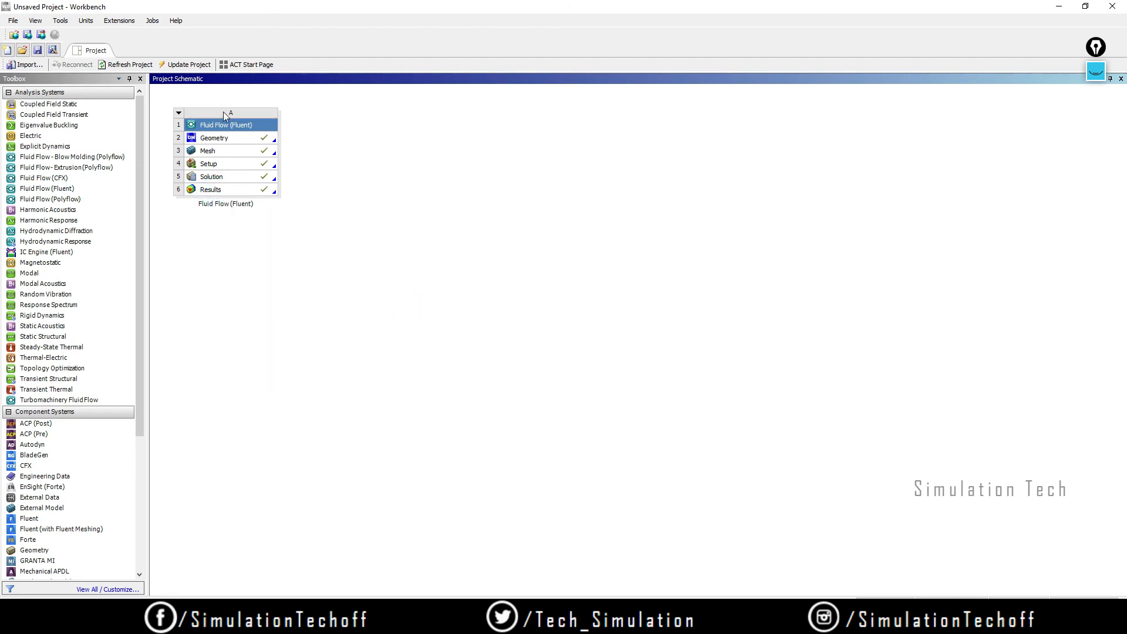
click(227, 118)
Step: Duplicate the Fluid Flow (Fluent) system from its Solution cell, keeping the default name for the copy
right_click(237, 179)
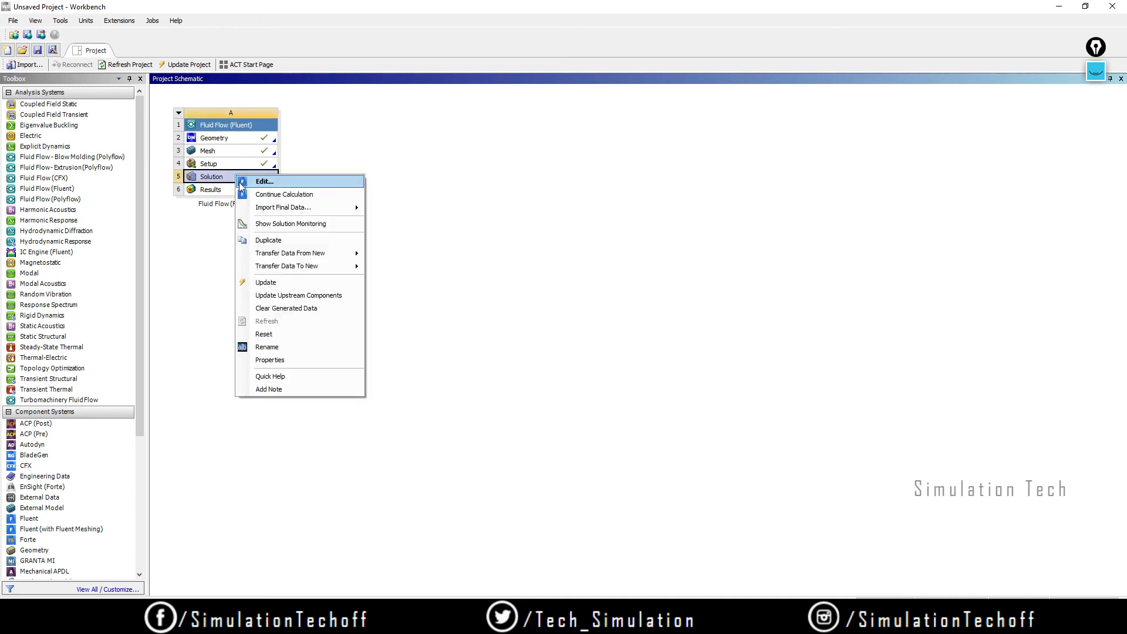
click(271, 237)
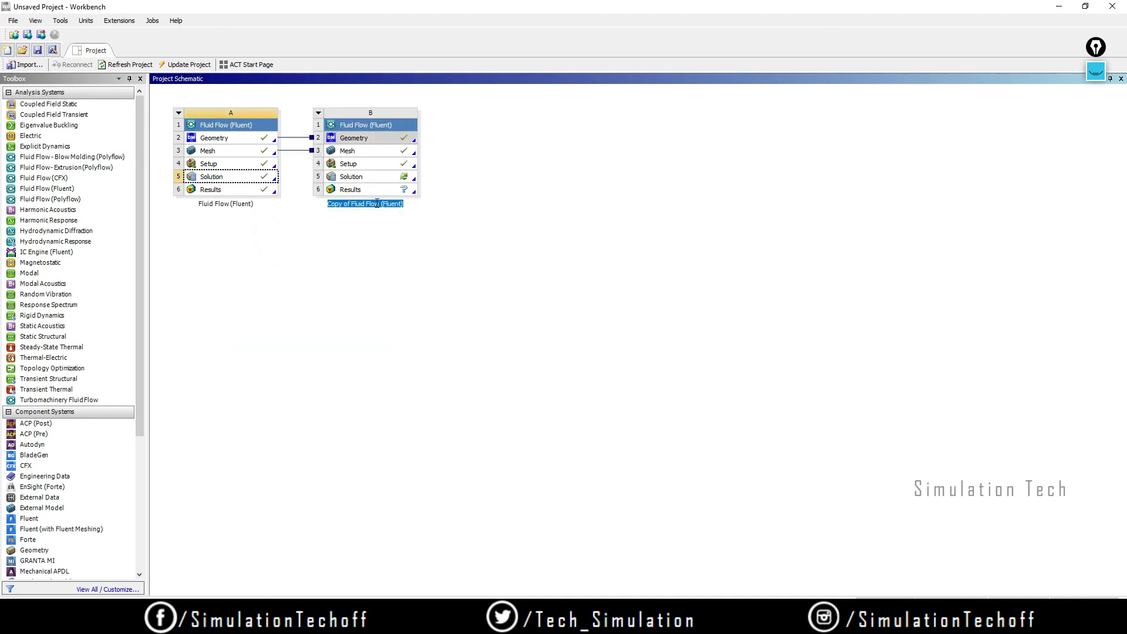
click(486, 275)
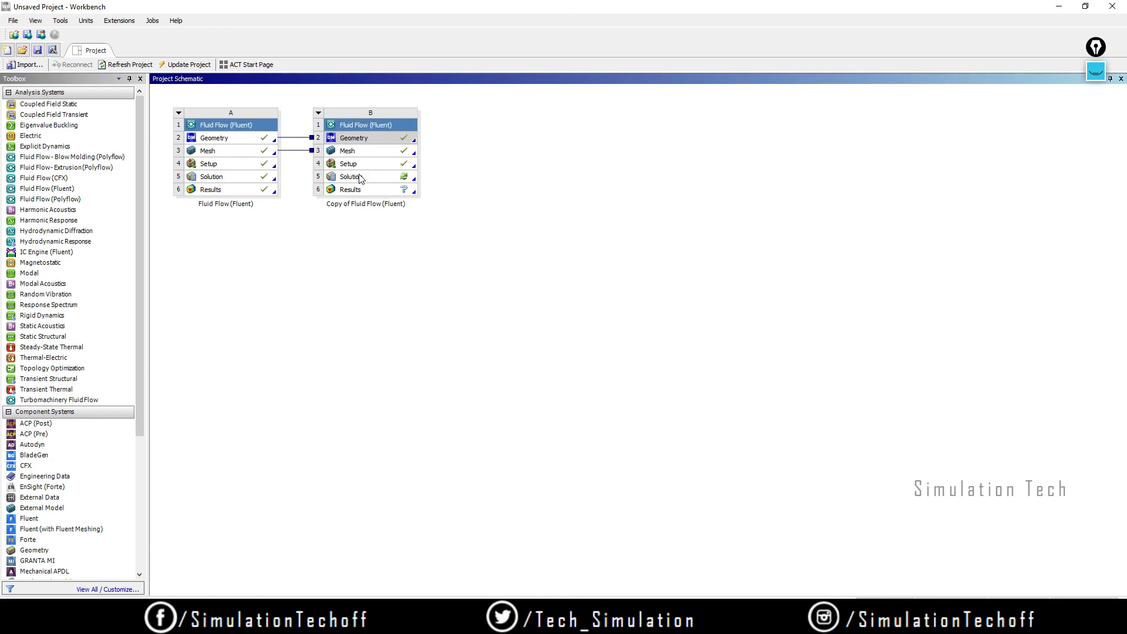
Step: Delete the duplicated Fluent system B that shares its geometry and mesh with system A
click(318, 113)
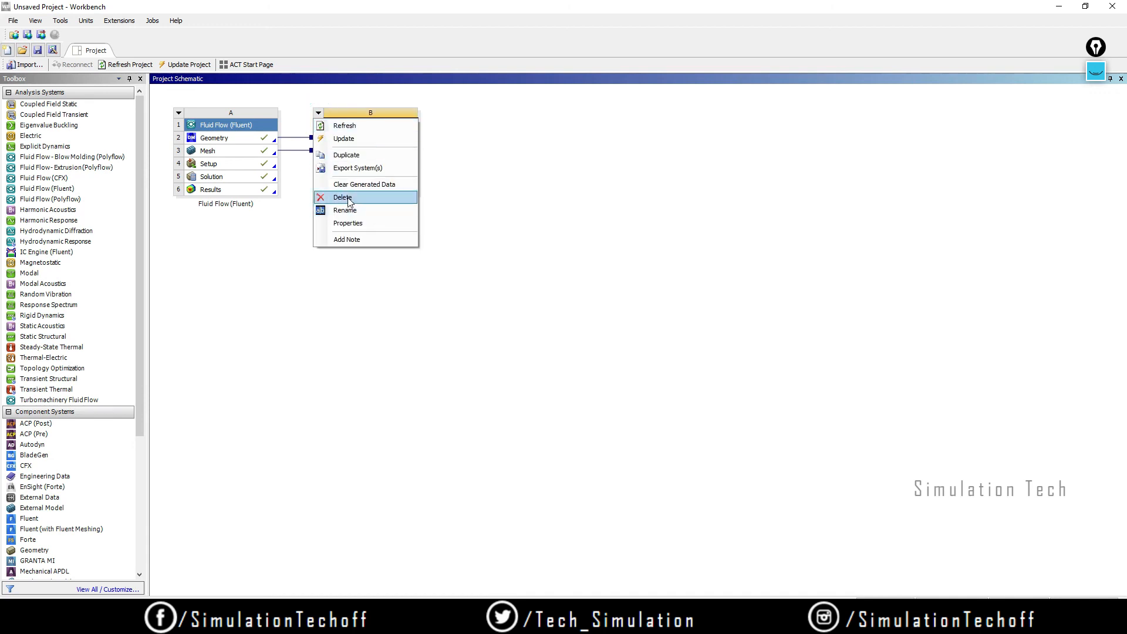
click(345, 194)
click(574, 330)
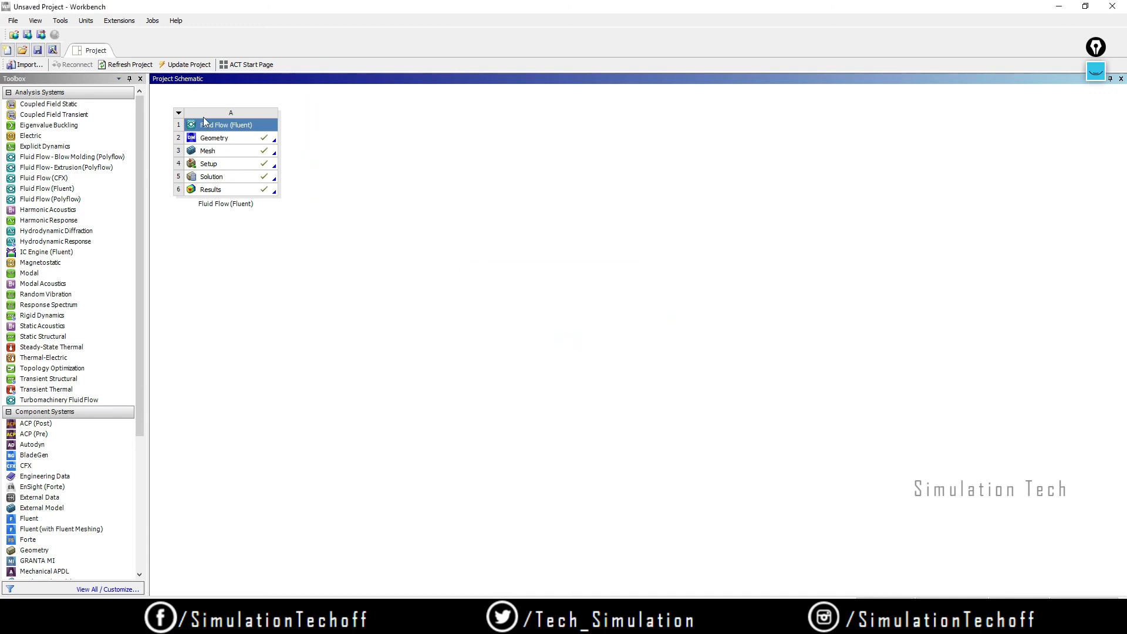
Step: Duplicate the entire Fluid Flow (Fluent) system A as an independent copy
click(179, 114)
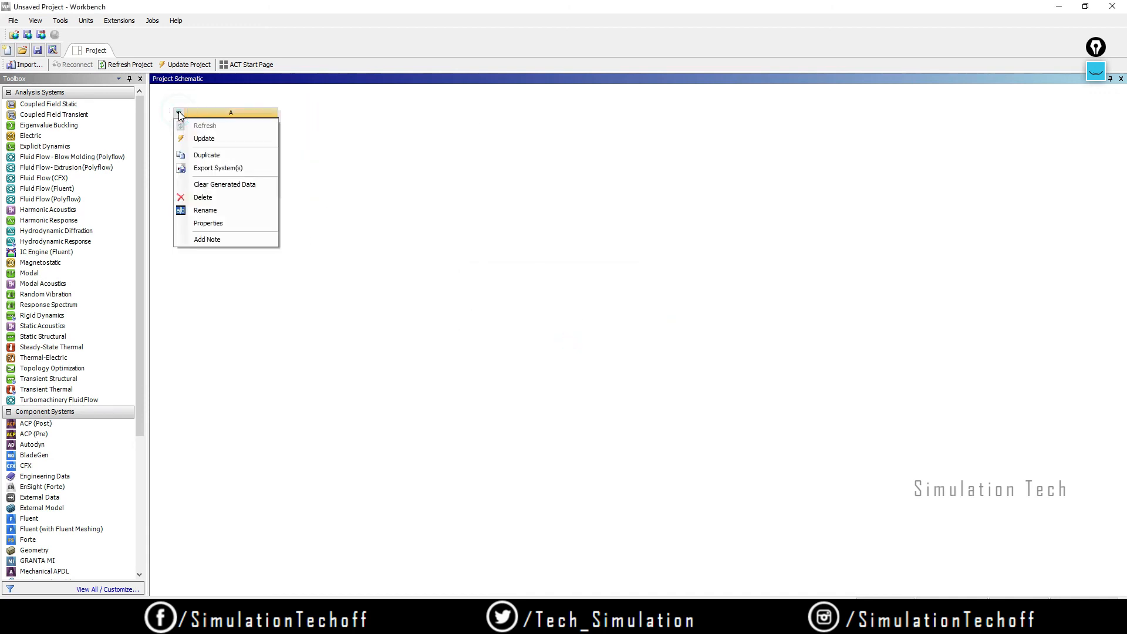
click(209, 159)
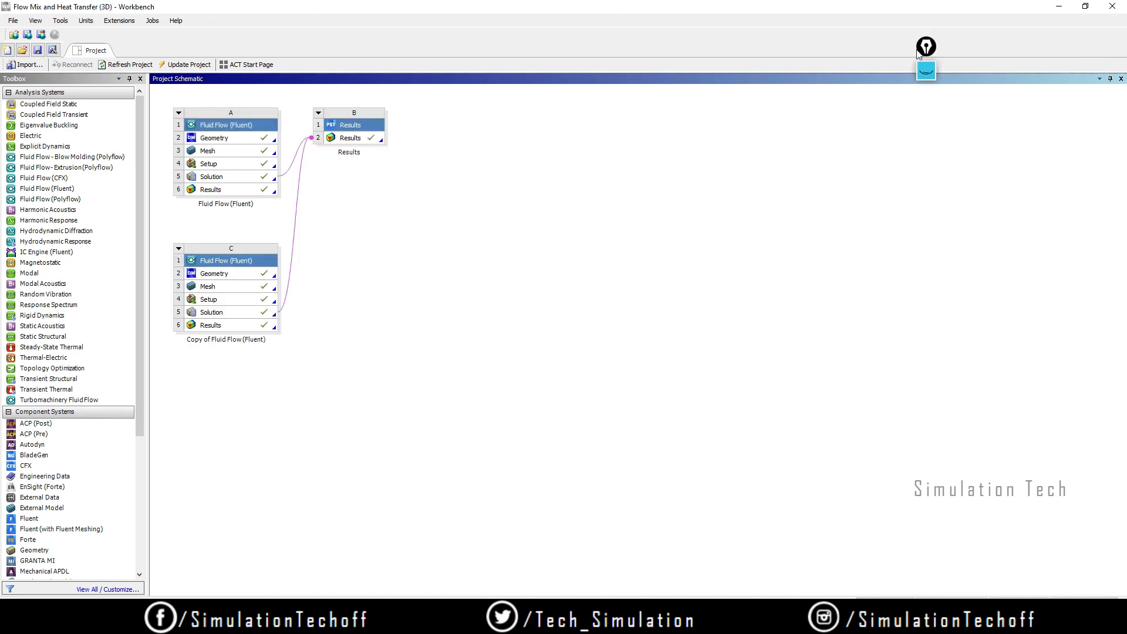
Step: Draw a freehand annotation arrow from Fluent system A down to its copy, system C
click(933, 76)
click(927, 103)
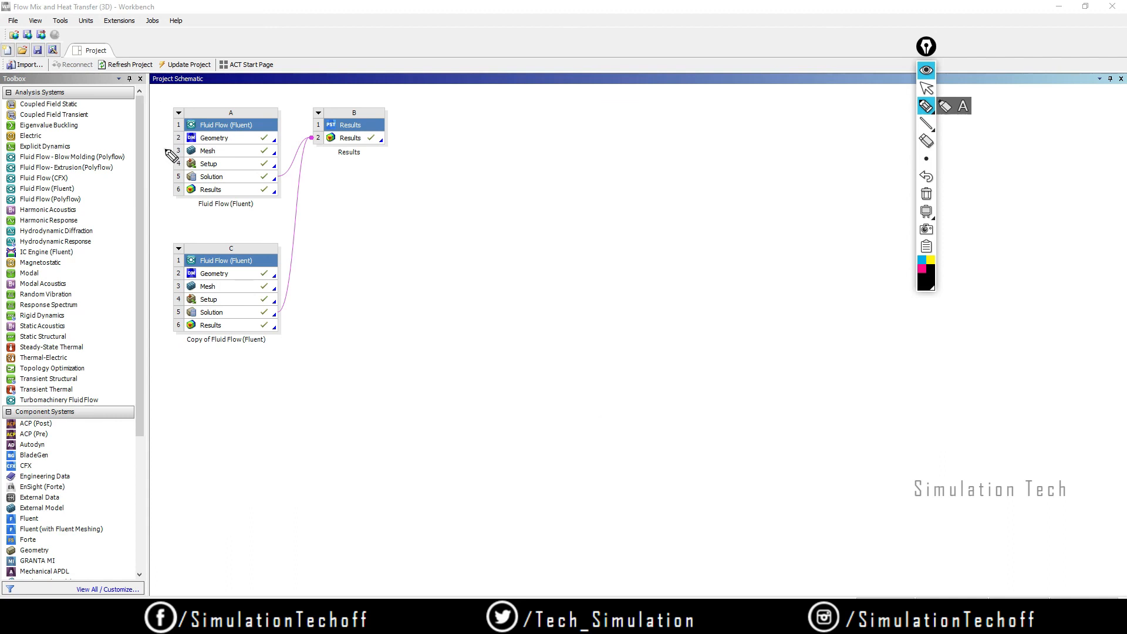
drag(167, 150, 156, 256)
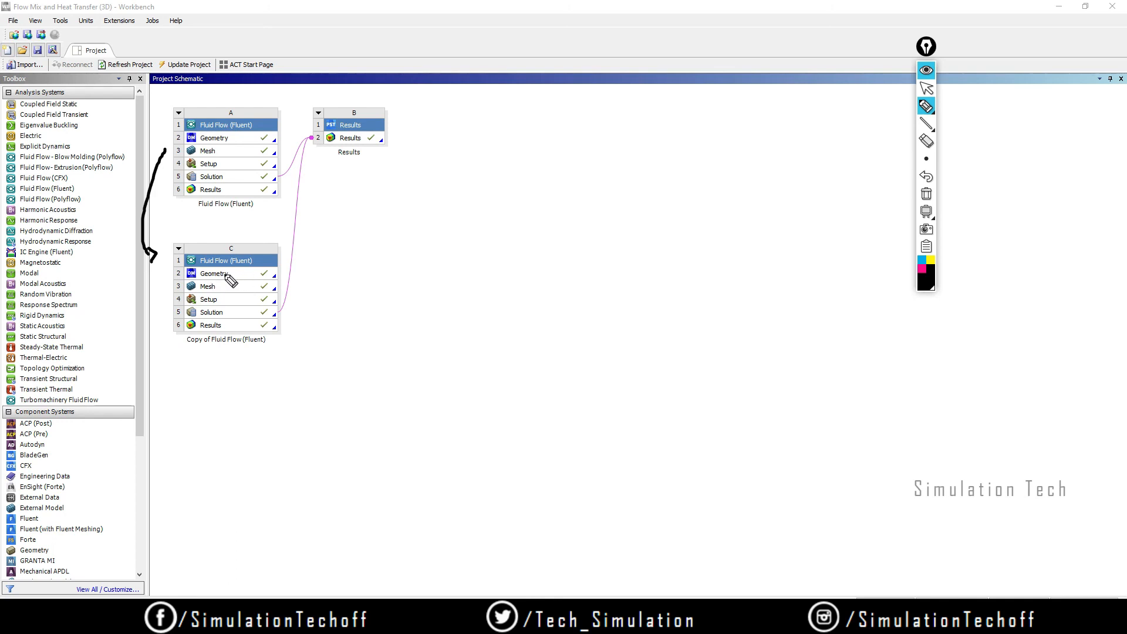
click(924, 70)
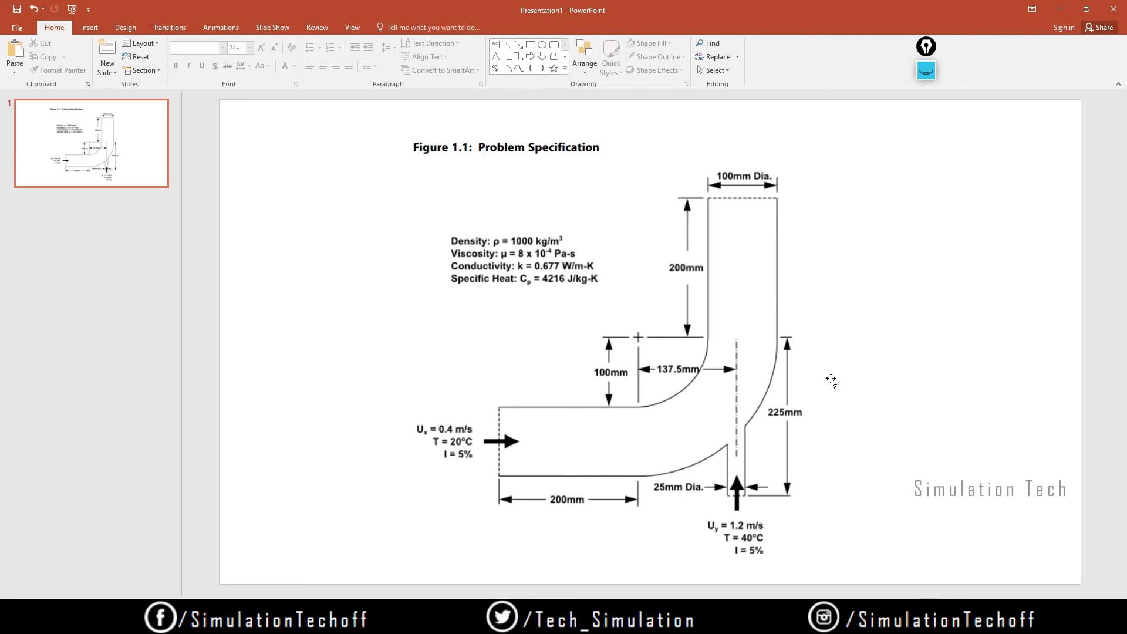
Step: Sketch a wider small inlet over the PowerPoint problem specification drawing with the annotation pen, and clear all annotations
click(925, 71)
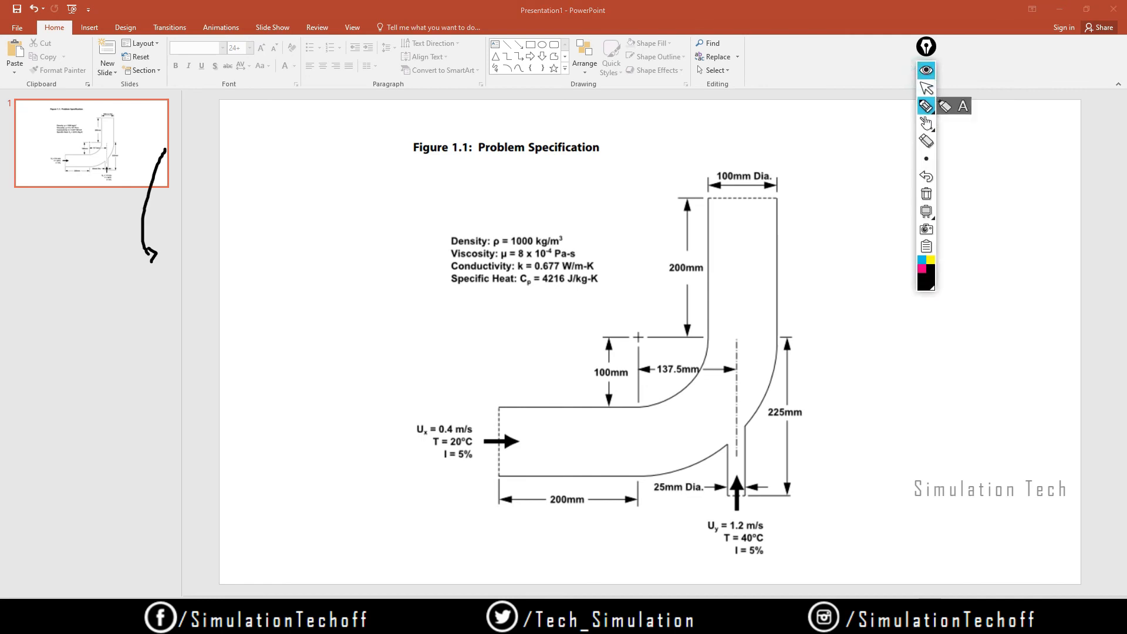
mouse_move(867, 305)
mouse_down()
mouse_move(880, 342)
mouse_move(903, 319)
mouse_move(914, 328)
mouse_up()
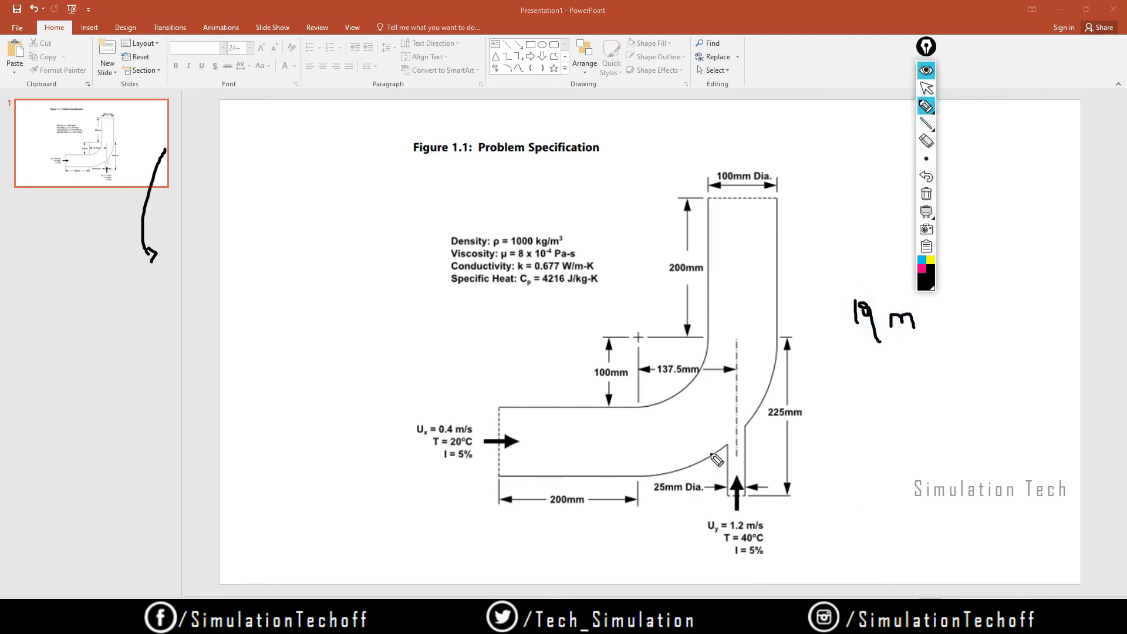
mouse_move(714, 451)
mouse_down()
mouse_move(752, 508)
mouse_move(759, 420)
mouse_up()
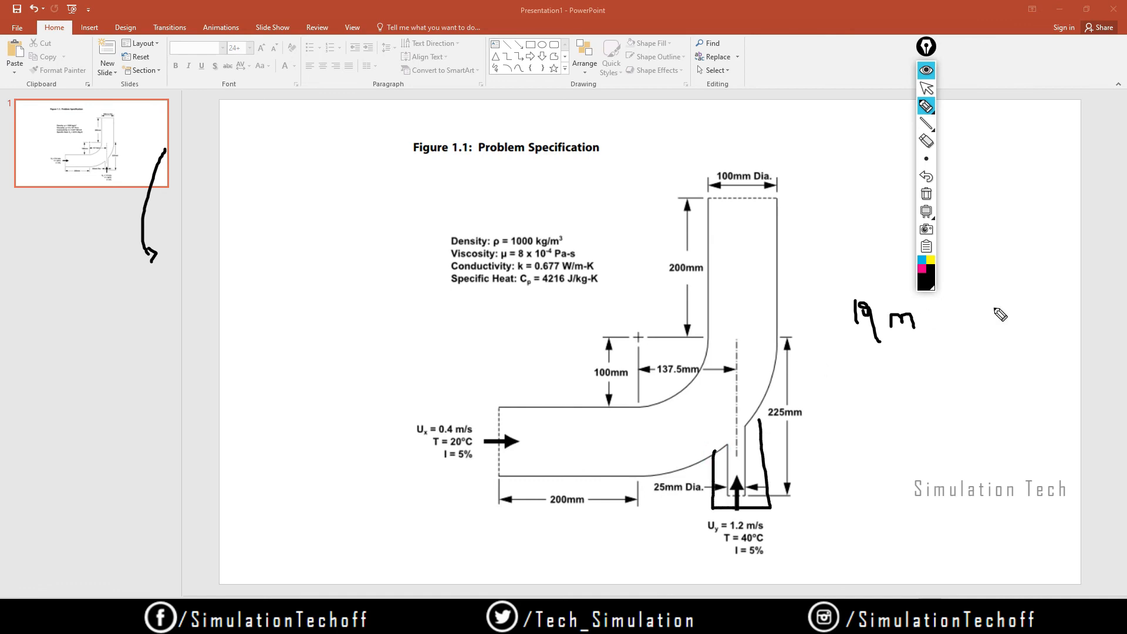
click(927, 194)
click(926, 71)
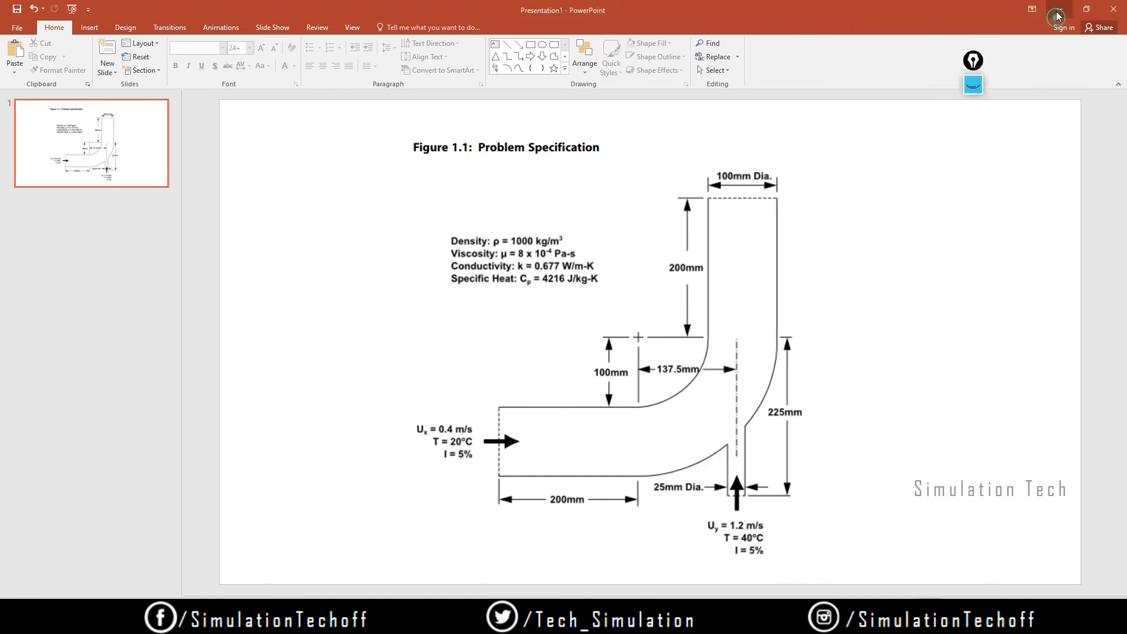
Step: Switch to Workbench and open the Results system B, linked to both Fluent solutions, in CFD-Post
click(1060, 8)
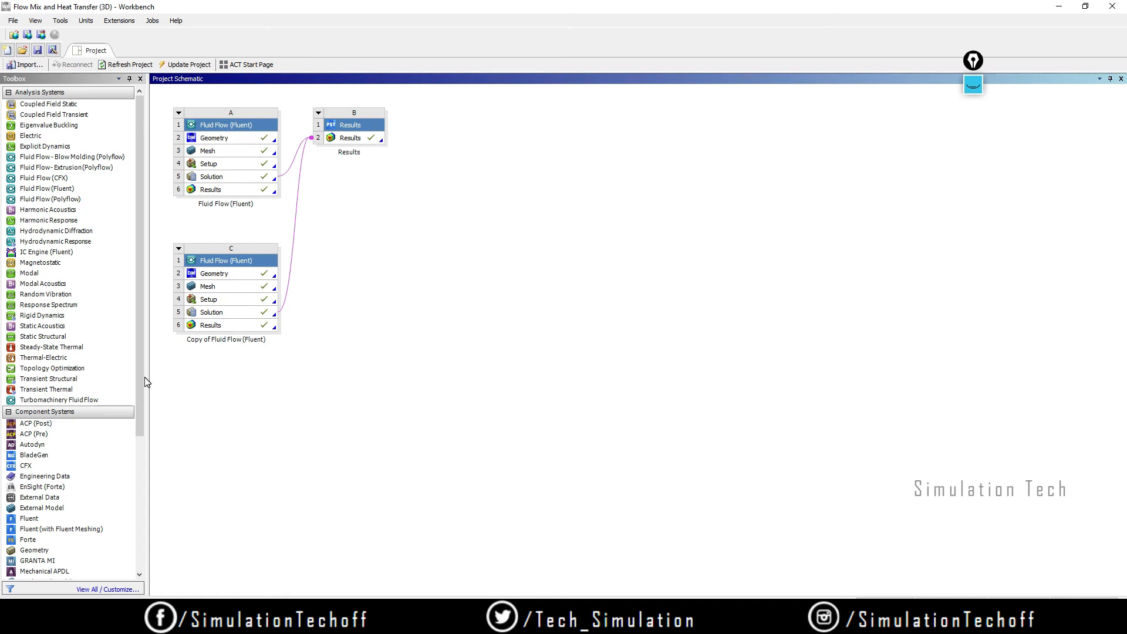
drag(136, 379, 140, 471)
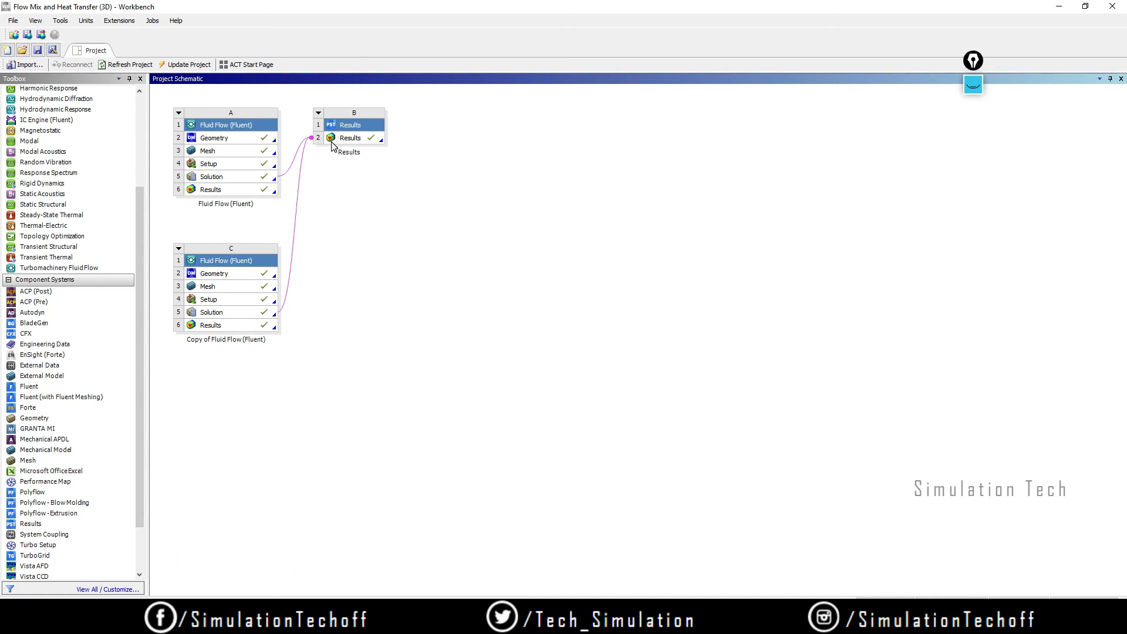
double_click(350, 138)
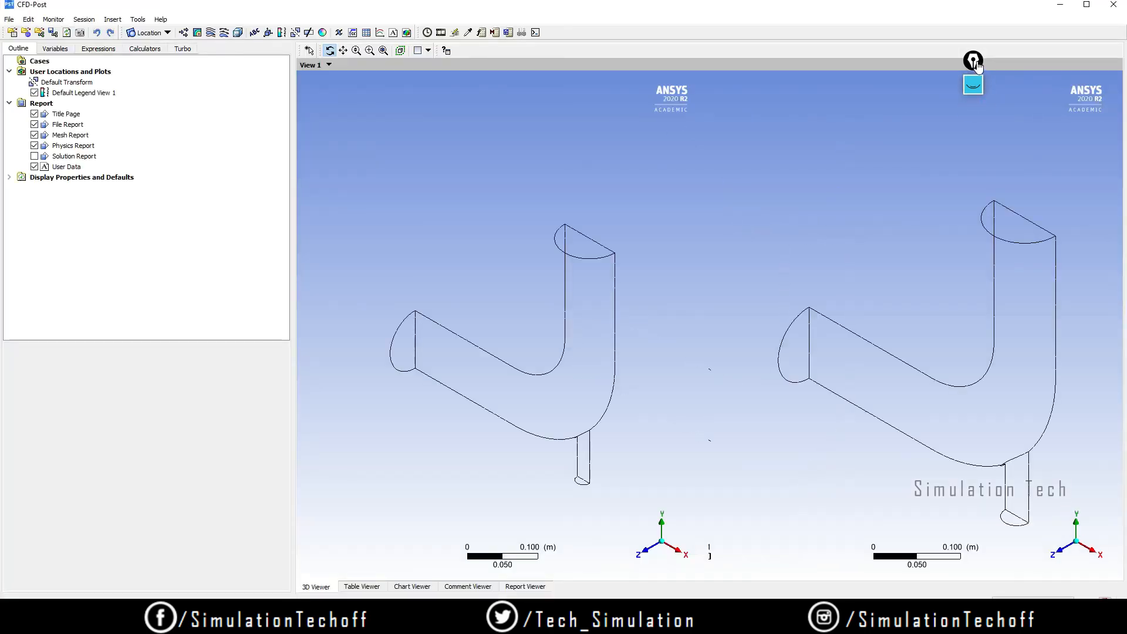
drag(976, 61, 993, 35)
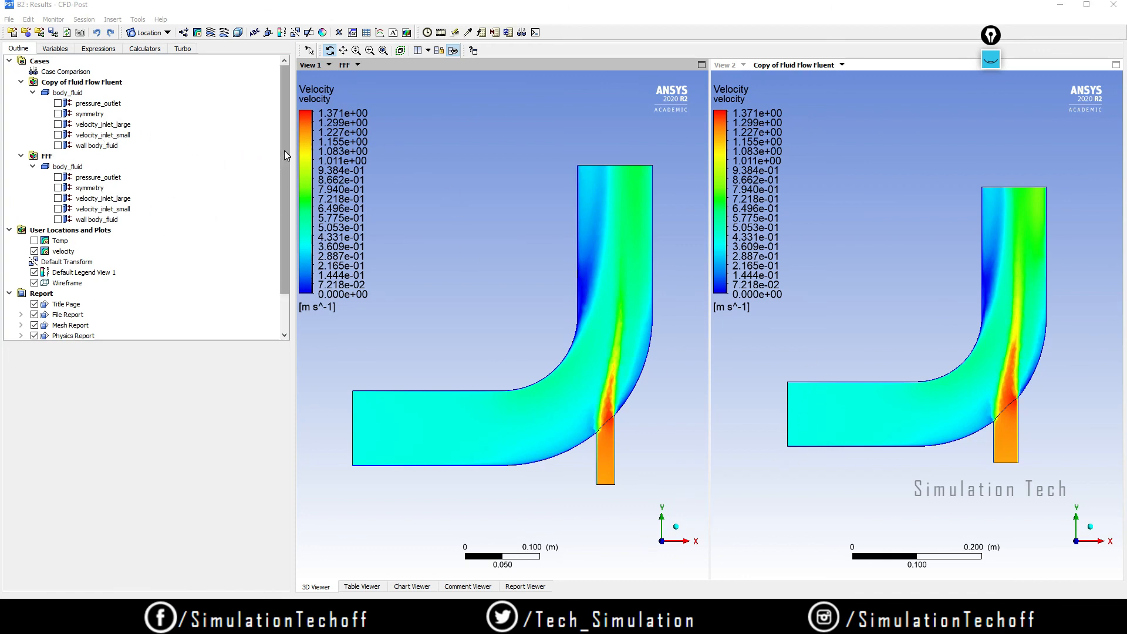
Step: Hide the velocity contour and show the Temp contour for both compared cases, and close CFD-Post
scroll(284, 154, down, 2)
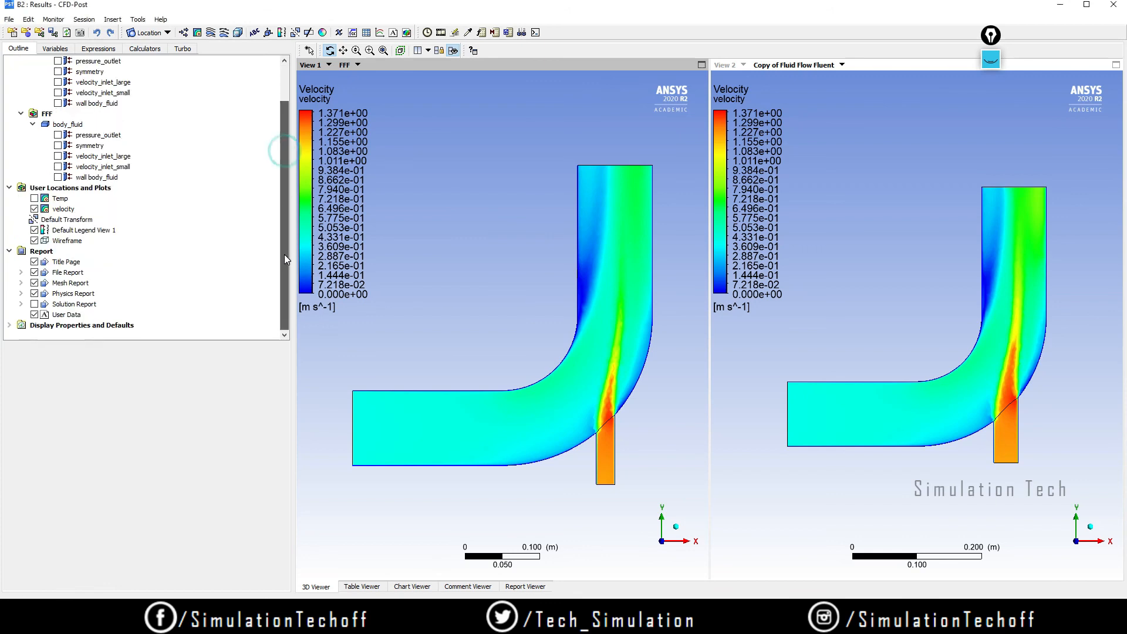
click(34, 209)
click(34, 199)
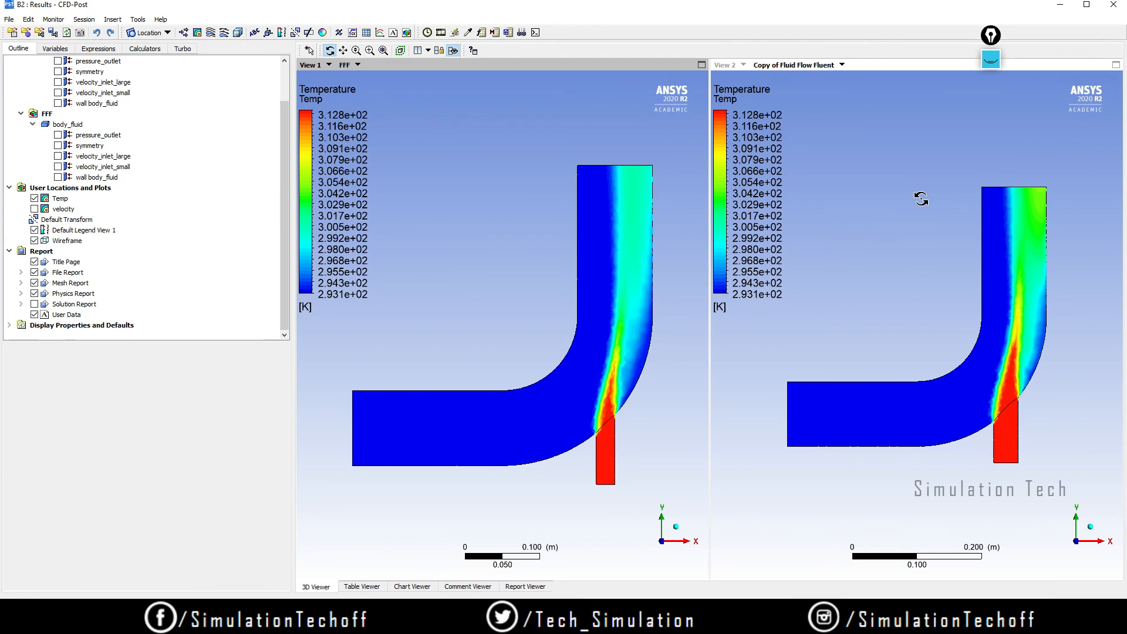
click(1121, 4)
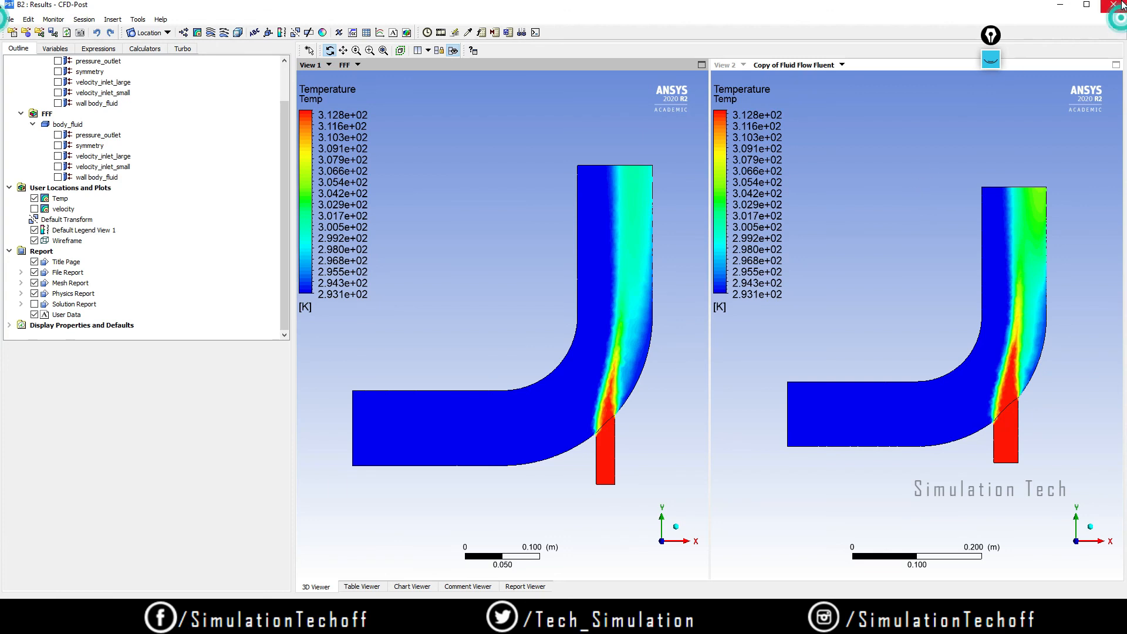